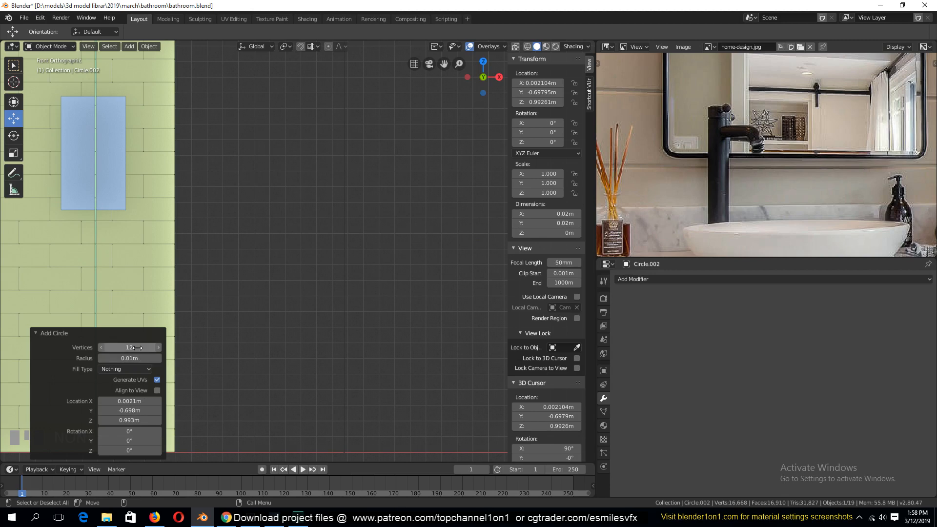
# Step: Set the new circle to 16 vertices and move it about 3.95 m along X and 0.876 m along Z, clear of the room
pyautogui.click(136, 347)
pyautogui.press('Return')
pyautogui.scroll(-5, 337, 293)
pyautogui.press('g')
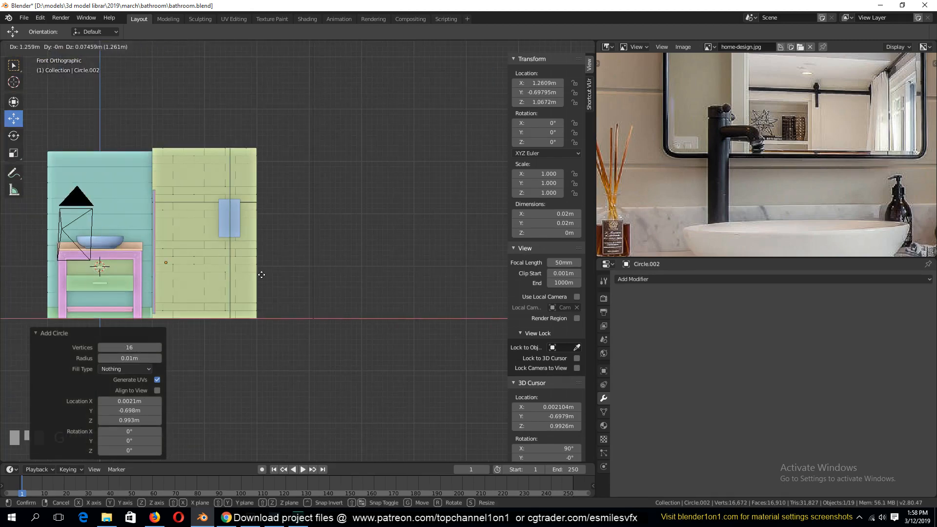
pyautogui.click(380, 236)
pyautogui.press('KP_Decimal')
pyautogui.press('KP_1')
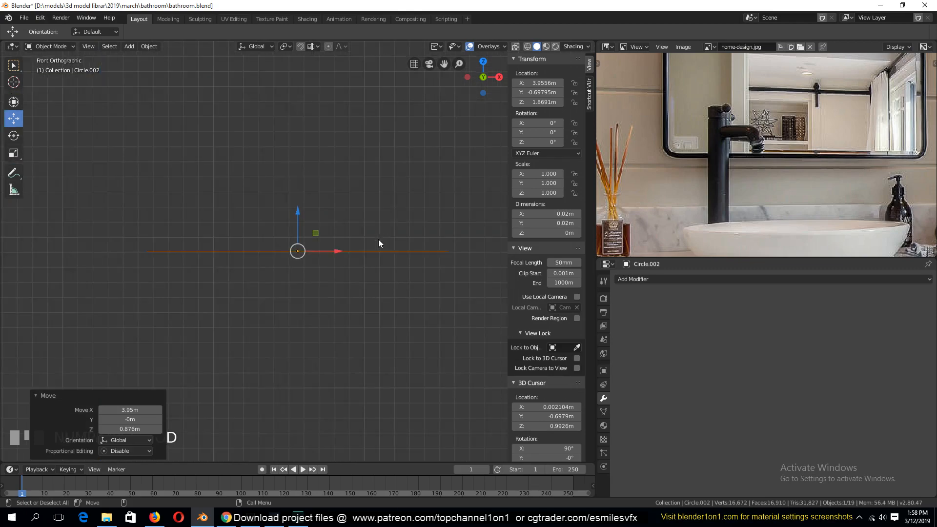
# Step: Extrude the circle's edges upward about 0.093 m to form the faucet's cylindrical body
pyautogui.keyDown('shift'); pyautogui.moveTo(353, 254); pyautogui.dragTo(349, 359, button='middle'); pyautogui.keyUp('shift')
pyautogui.press('Tab')
pyautogui.press('1')
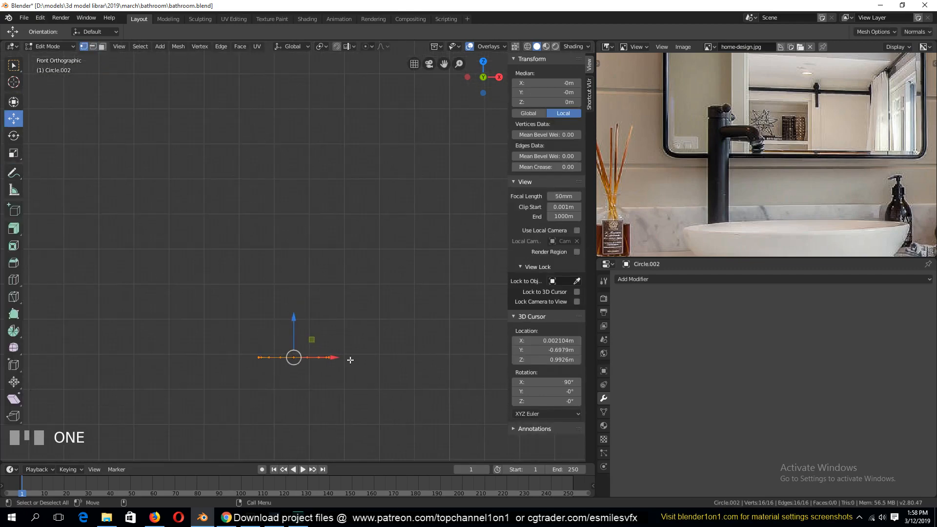
pyautogui.press('e')
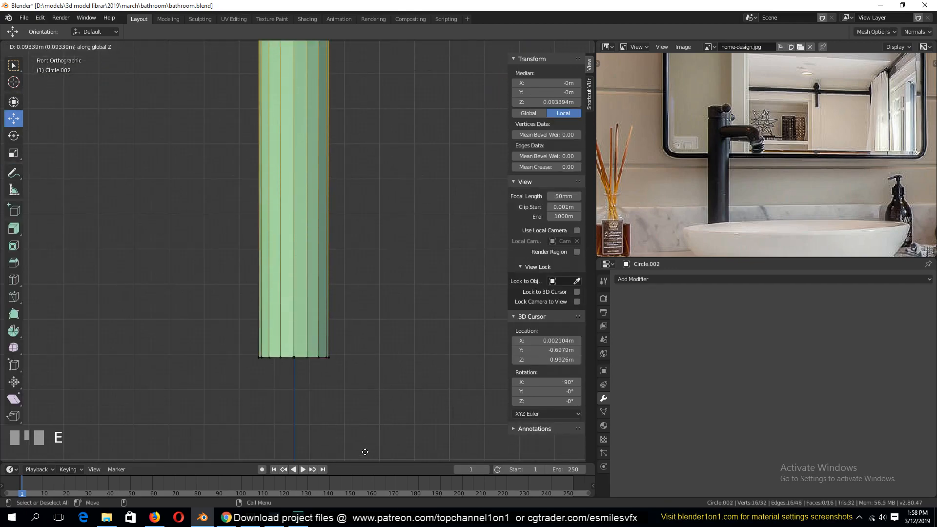
pyautogui.click(365, 452)
pyautogui.keyDown('shift'); pyautogui.moveTo(335, 318); pyautogui.dragTo(374, 422, button='middle'); pyautogui.keyUp('shift')
# Step: Apply smooth shading to the cylinder
pyautogui.press('Tab')
pyautogui.rightClick(365, 327)
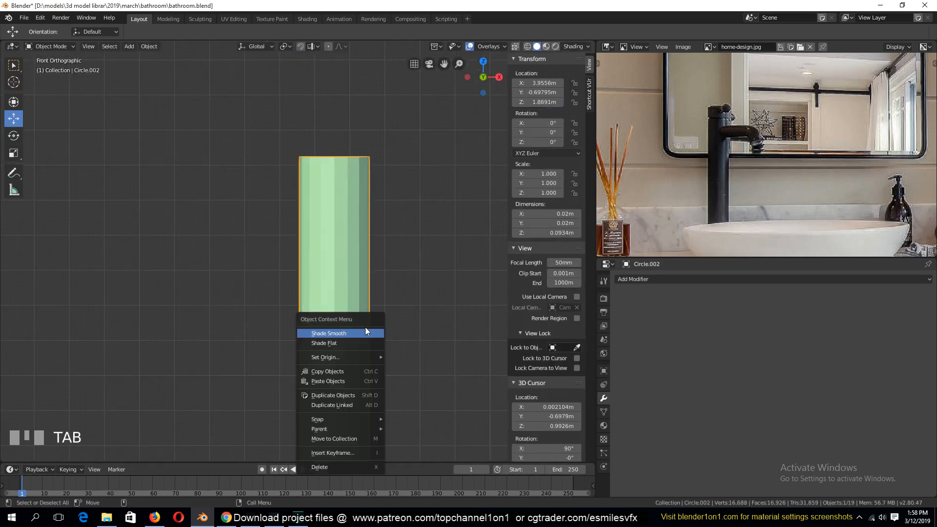
pyautogui.click(364, 332)
pyautogui.scroll(1, 356, 327)
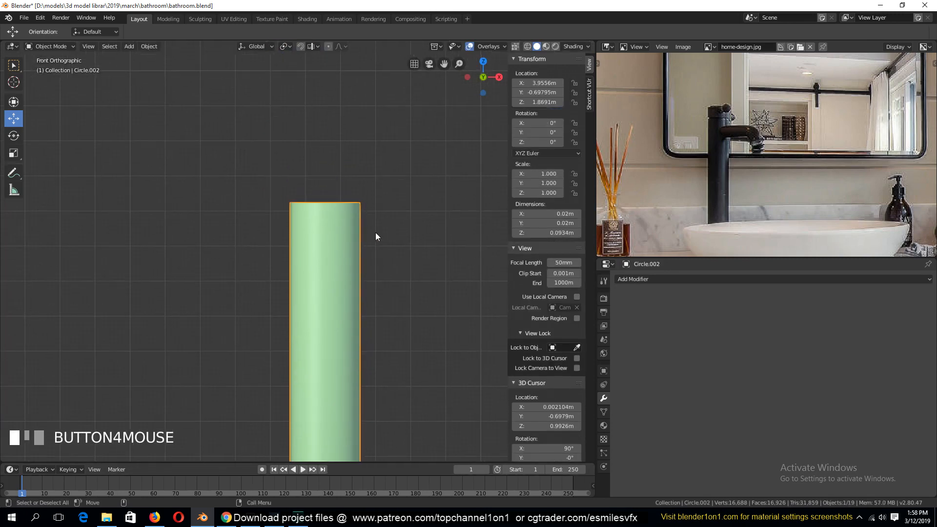
pyautogui.scroll(2, 376, 236)
# Step: Add one loop cut near the cylinder's upper end and bevel it into a narrow band about 0.00055 m in width
pyautogui.press('Tab')
pyautogui.scroll(1, 380, 241)
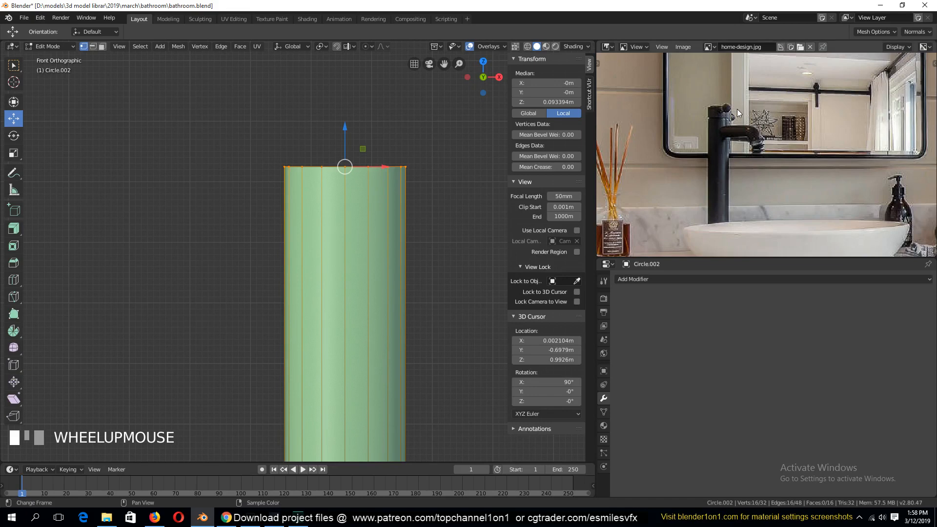
pyautogui.hotkey('ctrl', 'r')
pyautogui.click(320, 250)
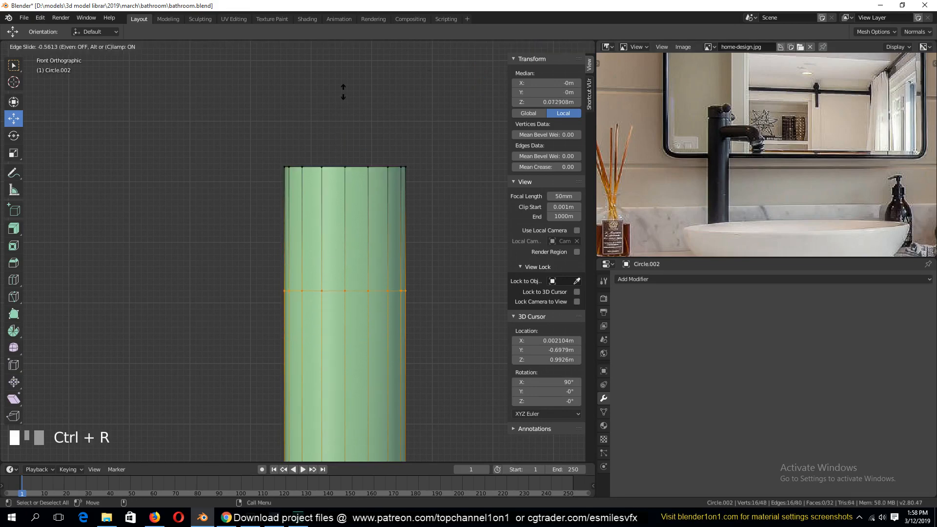
pyautogui.click(372, 432)
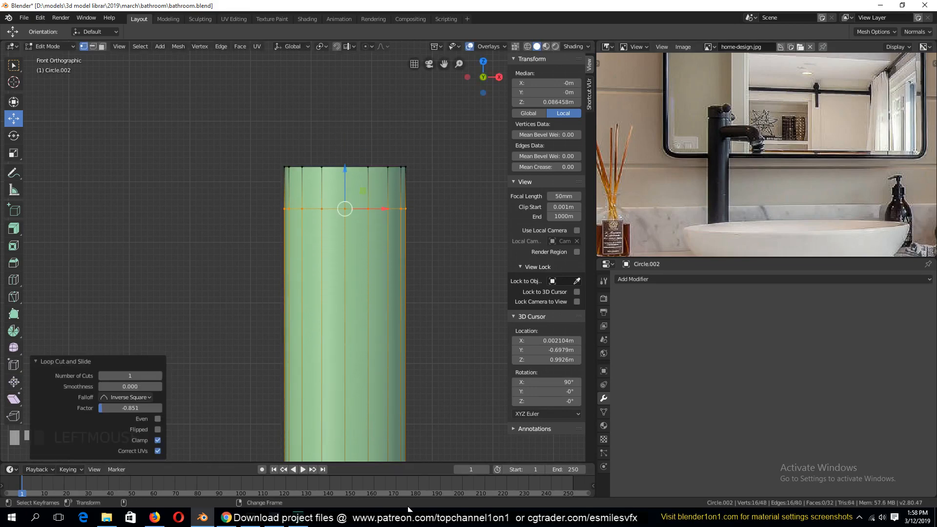
pyautogui.hotkey('ctrl', 'b')
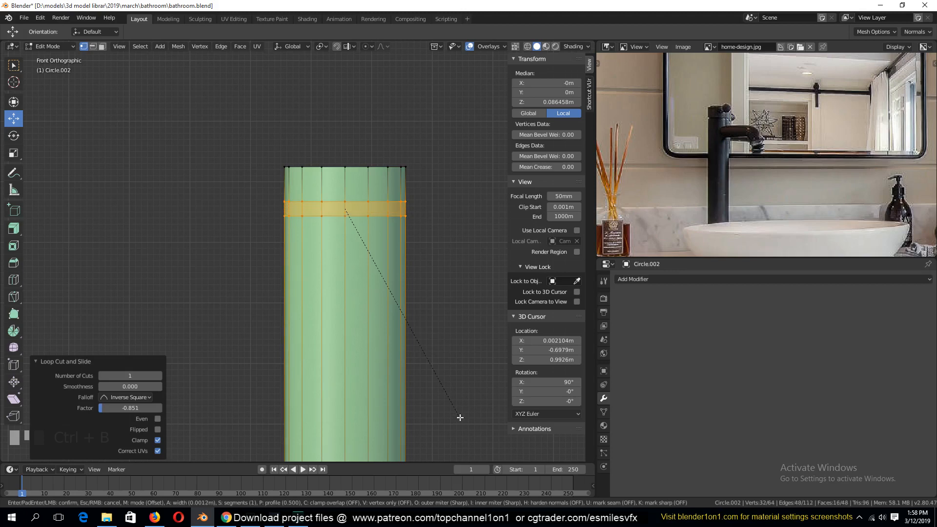
pyautogui.click(457, 411)
# Step: Extrude the band in place and scale it slightly inward on X and Y only to form a groove
pyautogui.moveTo(455, 411); pyautogui.dragTo(405, 374, button='middle')
pyautogui.scroll(3, 452, 415)
pyautogui.press('e')
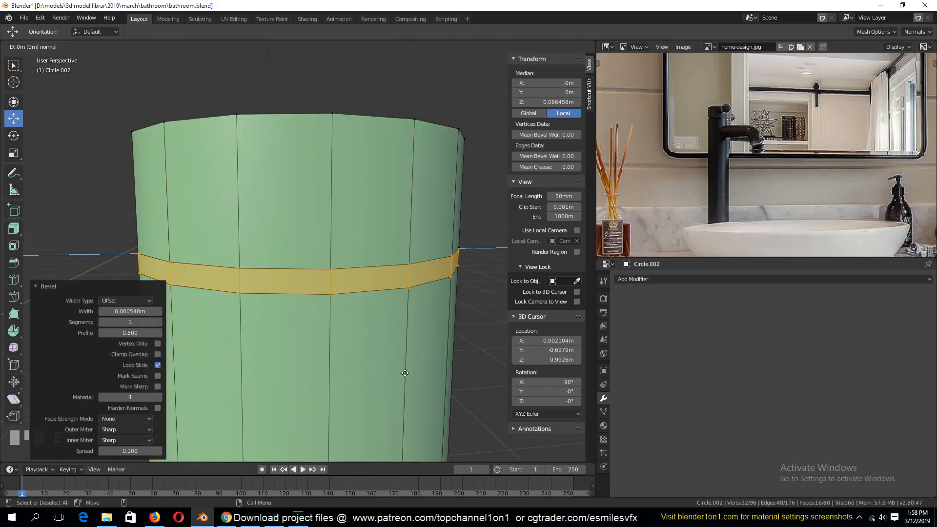
pyautogui.rightClick(405, 373)
pyautogui.press('s')
pyautogui.hotkey('shift', 'z')
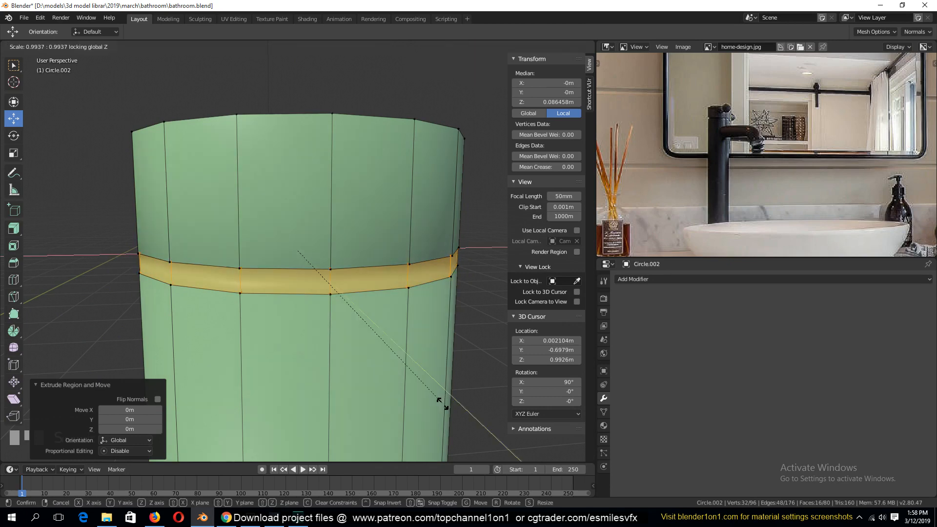
pyautogui.click(437, 400)
pyautogui.press('Tab')
pyautogui.scroll(-3, 428, 398)
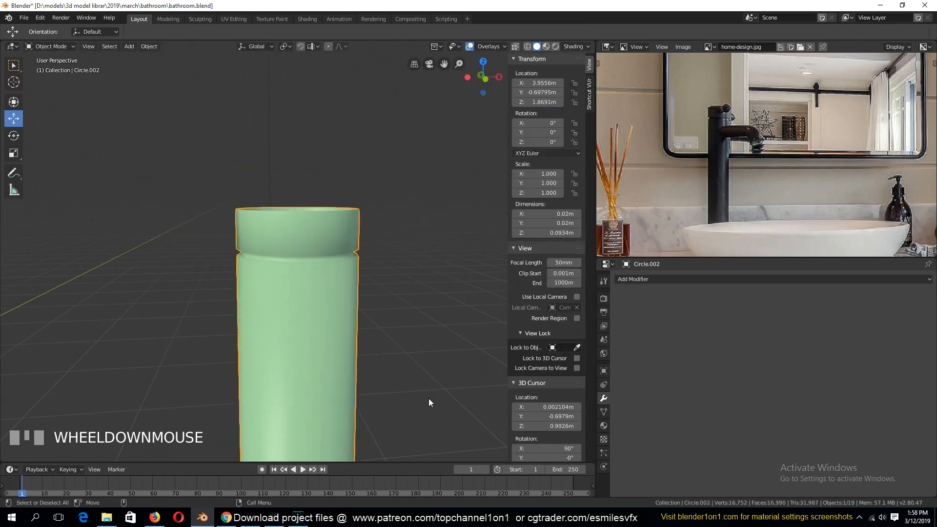
# Step: Enable Auto Smooth for the cylinder's normals
pyautogui.press('`')
pyautogui.scroll(4, 393, 382)
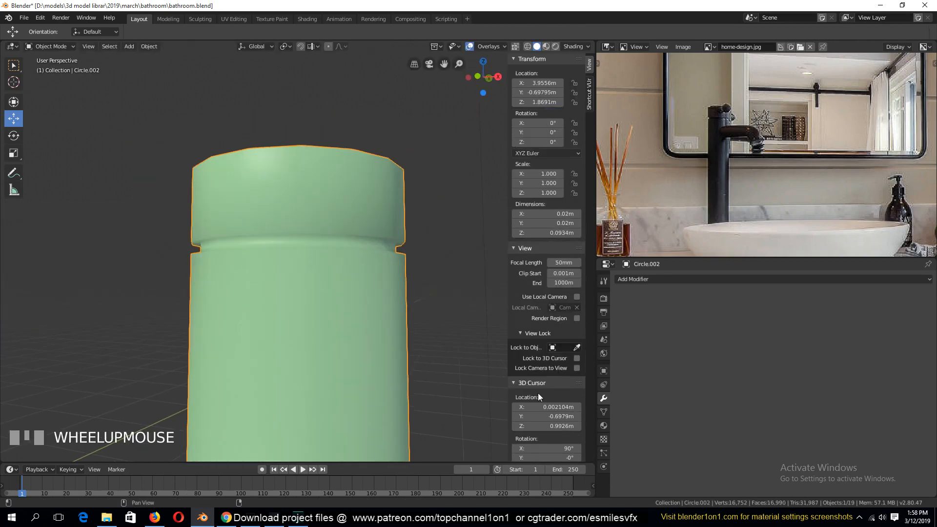
pyautogui.click(603, 414)
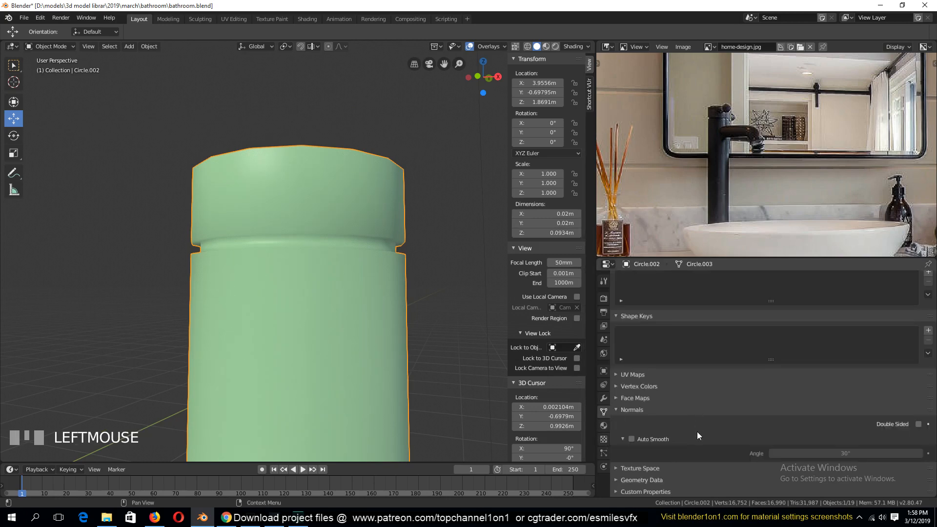
pyautogui.click(631, 439)
pyautogui.press('`')
pyautogui.moveTo(332, 280)
pyautogui.mouseDown(button='middle')
pyautogui.moveTo(282, 290)
pyautogui.moveTo(309, 299)
pyautogui.moveTo(284, 263)
pyautogui.mouseUp(button='middle')
# Step: Bevel the groove's upper and lower outer edge loops slightly, and return to Object Mode with nothing selected
pyautogui.press('Tab')
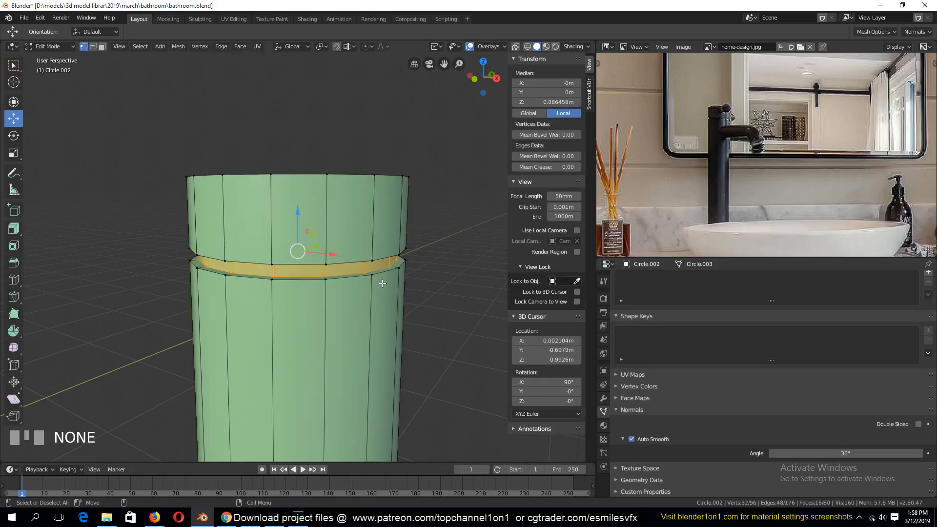
pyautogui.press('`')
pyautogui.press('2')
pyautogui.keyDown('alt'); pyautogui.click(388, 224); pyautogui.keyUp('alt')
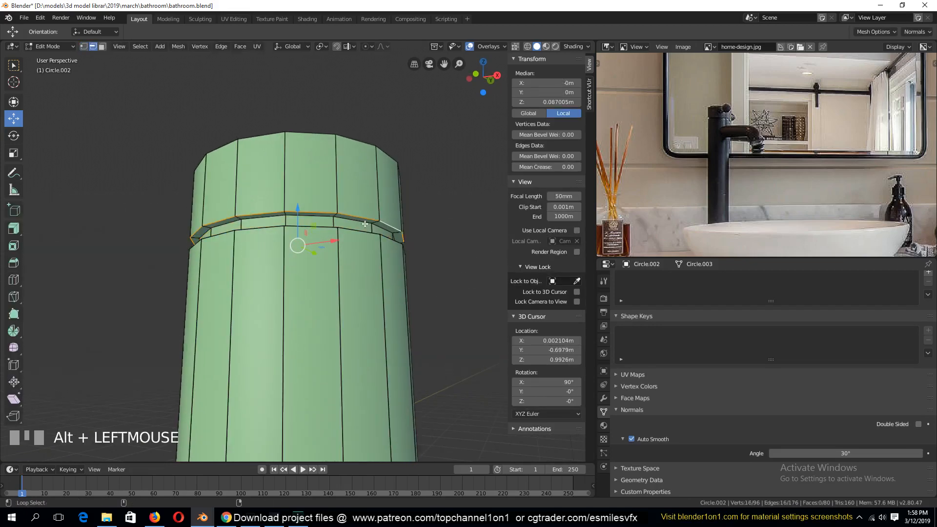
pyautogui.press('`')
pyautogui.moveTo(367, 226); pyautogui.dragTo(364, 270, button='middle')
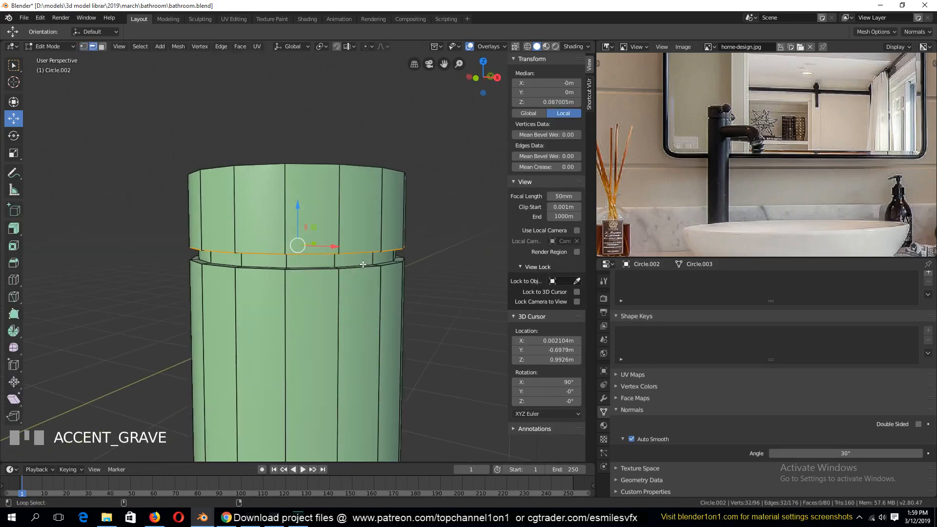
pyautogui.keyDown('alt'); pyautogui.keyDown('shift'); pyautogui.click(362, 265); pyautogui.keyUp('shift'); pyautogui.keyUp('alt')
pyautogui.keyDown('alt'); pyautogui.keyDown('shift'); pyautogui.click(361, 265); pyautogui.keyUp('shift'); pyautogui.keyUp('alt')
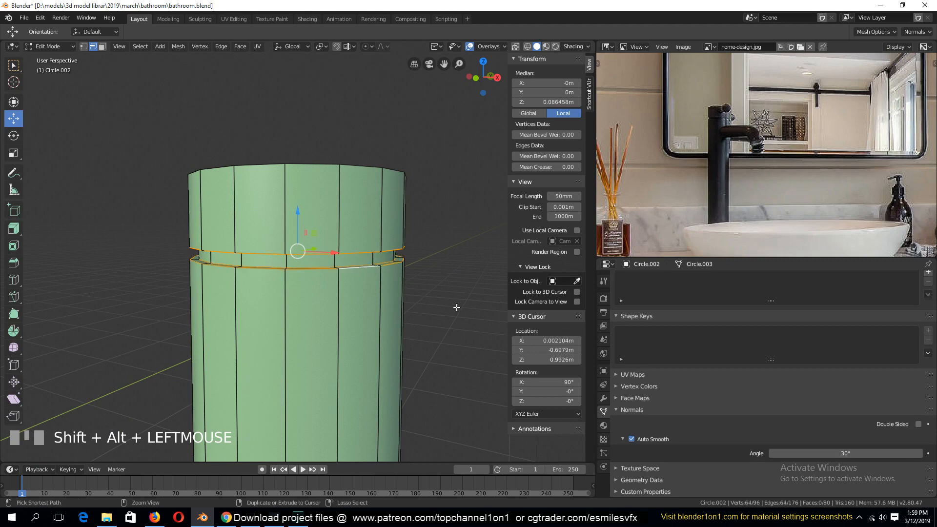
pyautogui.hotkey('ctrl', 'b')
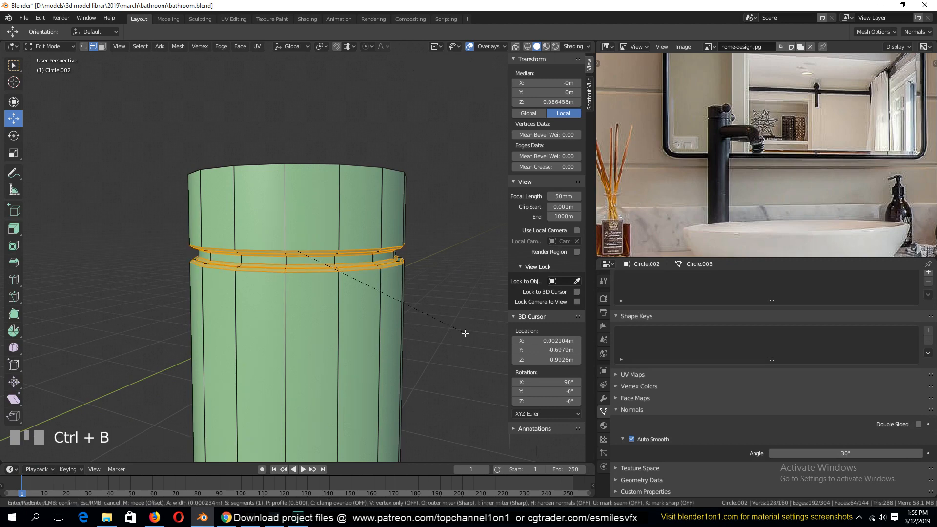
pyautogui.click(371, 344)
pyautogui.press('Tab')
pyautogui.scroll(-3, 363, 350)
pyautogui.press('`')
pyautogui.hotkey('alt', 'a')
pyautogui.scroll(-3, 326, 330)
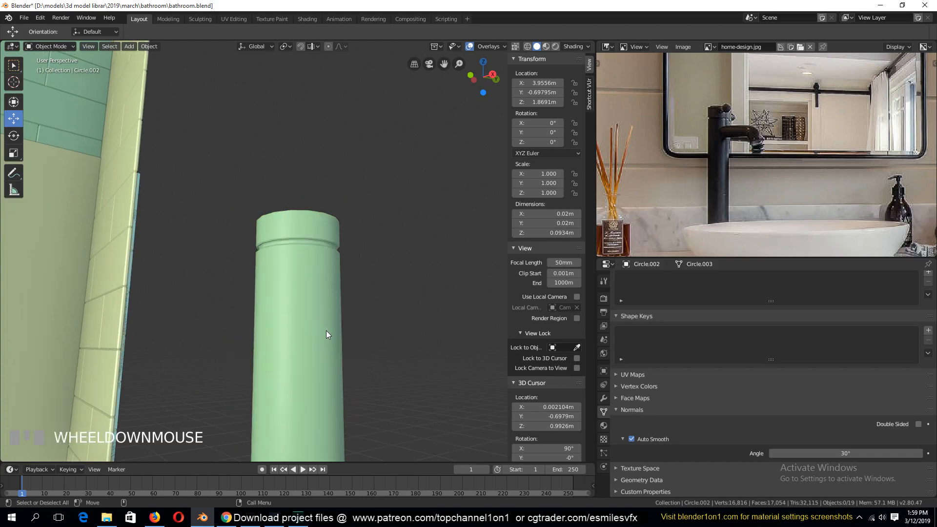
# Step: Select the open rim at the cylinder's upper end and fill it with a face
pyautogui.press('KP_1')
pyautogui.scroll(5, 295, 235)
pyautogui.click(363, 200)
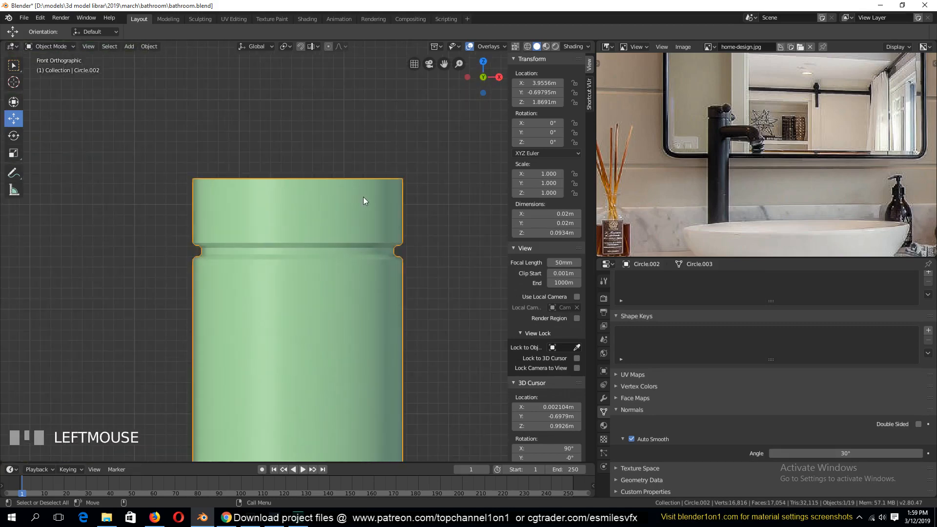
pyautogui.press('Tab')
pyautogui.moveTo(363, 200); pyautogui.dragTo(366, 220, button='middle')
pyautogui.keyDown('alt'); pyautogui.click(373, 216); pyautogui.keyUp('alt')
pyautogui.press('f')
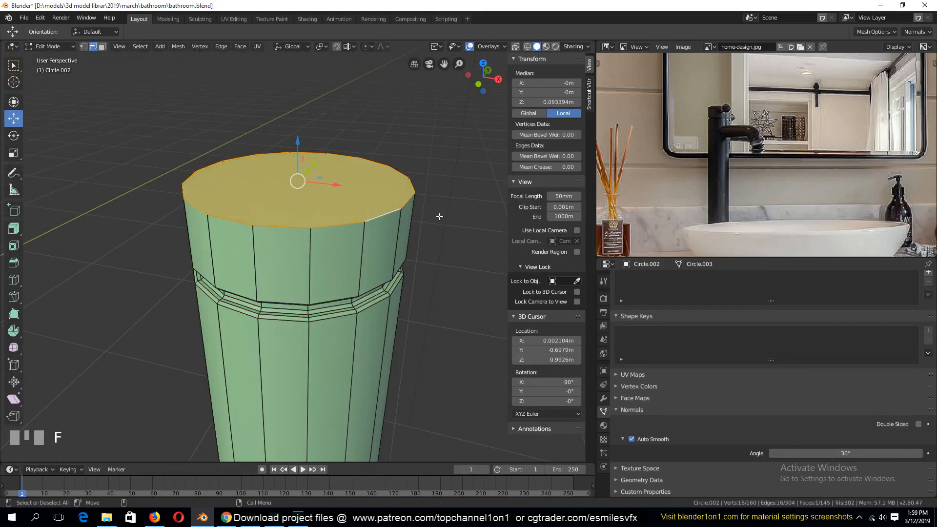
# Step: Bevel the cylinder's upper rim about 0.0009 m with 3 segments, and return to Object Mode with nothing selected
pyautogui.hotkey('ctrl', 'b')
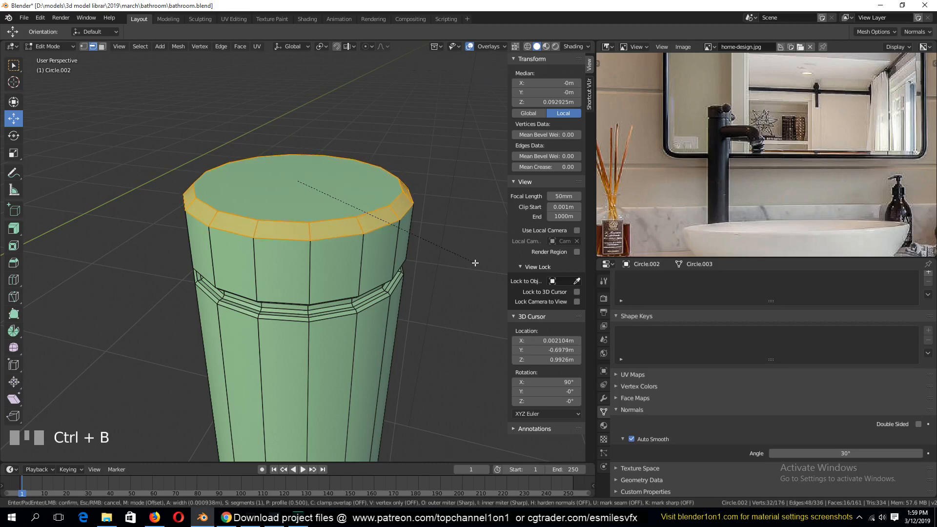
pyautogui.click(474, 264)
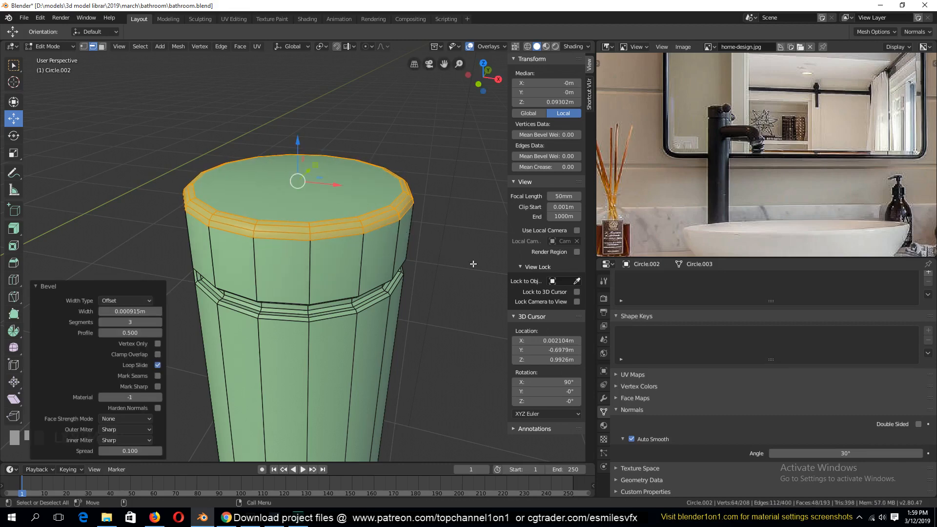
pyautogui.press('Tab')
pyautogui.scroll(-2, 404, 309)
pyautogui.press('`')
pyautogui.hotkey('alt', 'a')
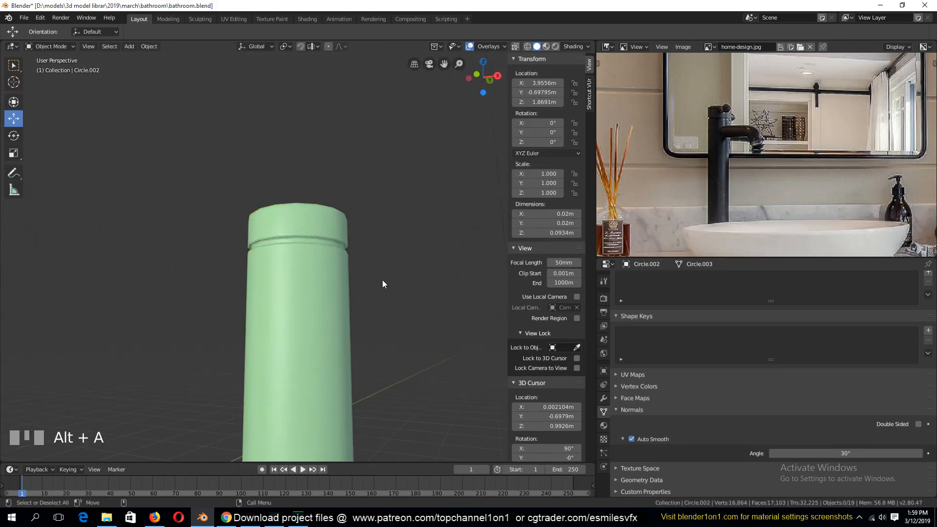
# Step: Save the file from the front view and reselect the cylinder
pyautogui.press('KP_1')
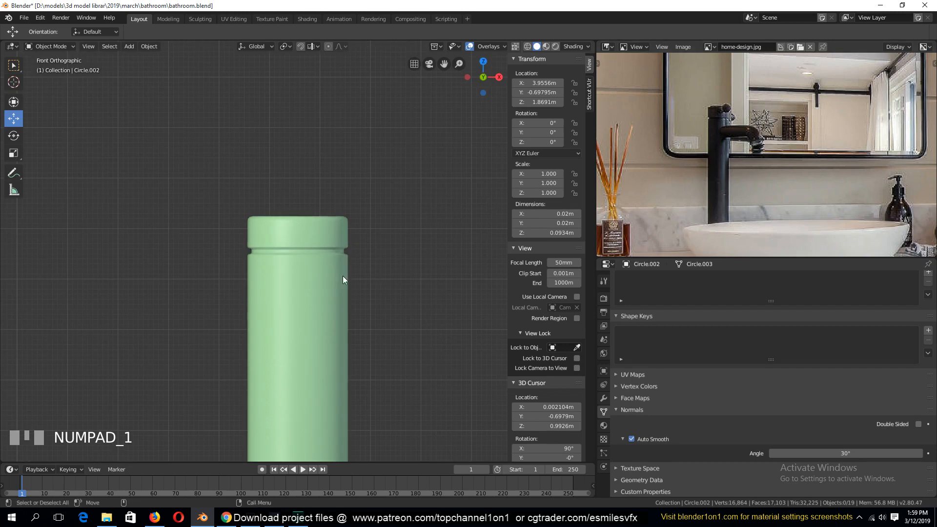
pyautogui.moveTo(297, 280); pyautogui.dragTo(239, 174, button='middle')
pyautogui.keyDown('shift'); pyautogui.moveTo(292, 297); pyautogui.dragTo(232, 244, button='middle'); pyautogui.keyUp('shift')
pyautogui.scroll(-3, 232, 244)
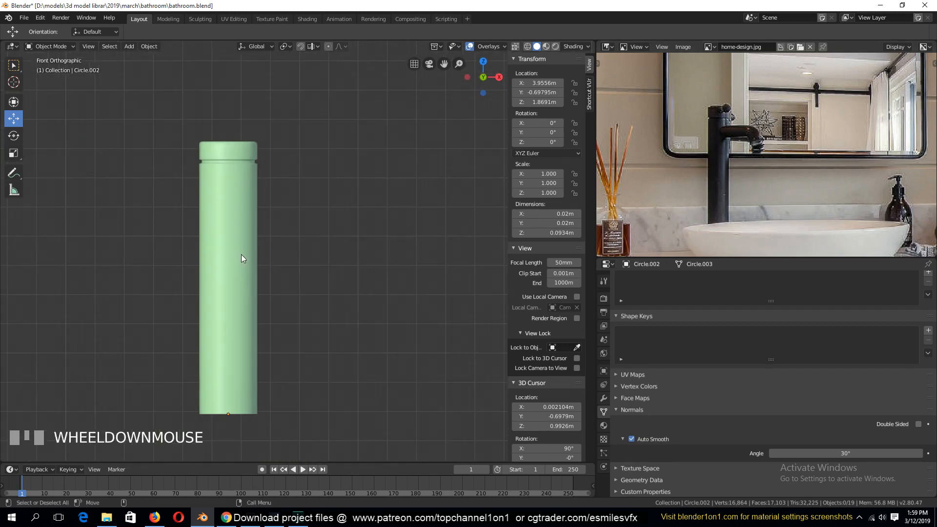
pyautogui.hotkey('ctrl', 's')
pyautogui.click(242, 234)
pyautogui.hotkey('shift', 'a')
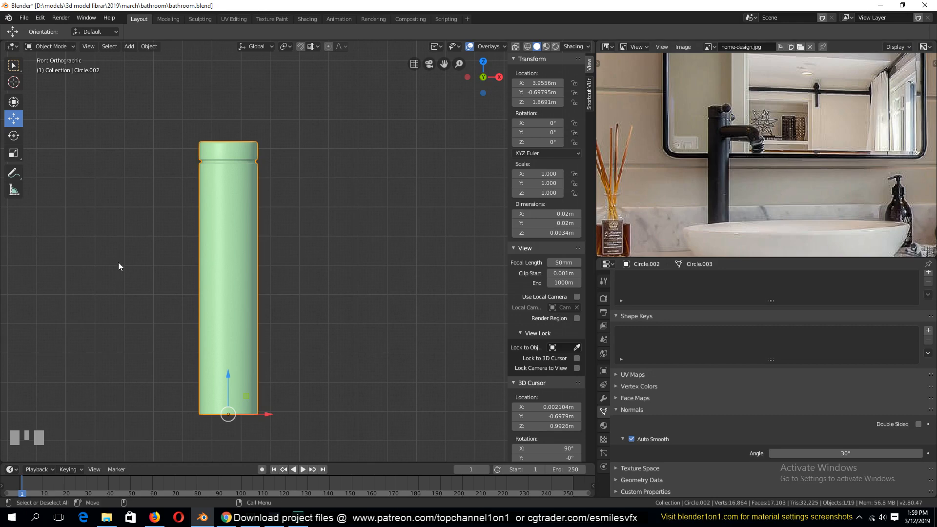
pyautogui.hotkey('shift', 'a')
pyautogui.click(326, 250)
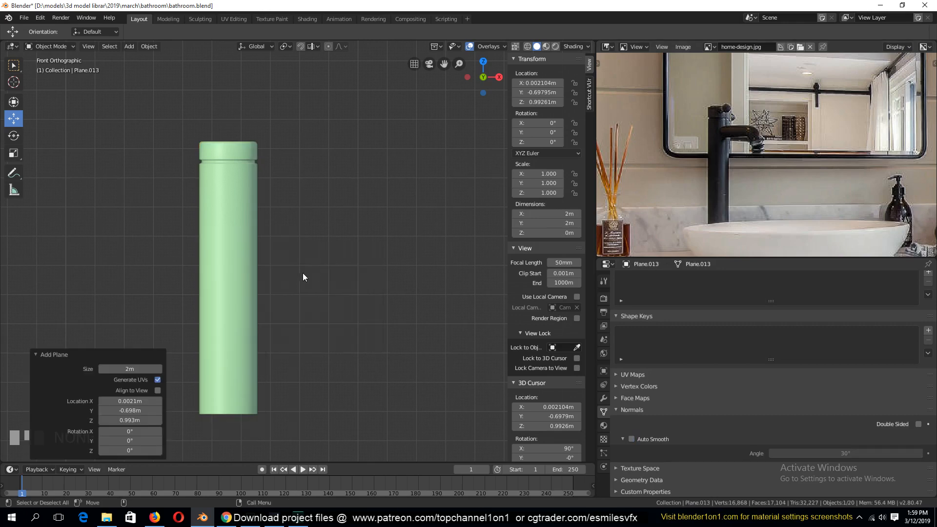
pyautogui.press('x')
pyautogui.click(291, 289)
# Step: Place the 3D cursor just beside the cylinder, add a plane there and rotate it 90° about X
pyautogui.keyDown('shift'); pyautogui.rightClick(271, 249); pyautogui.keyUp('shift')
pyautogui.hotkey('shift', 'a')
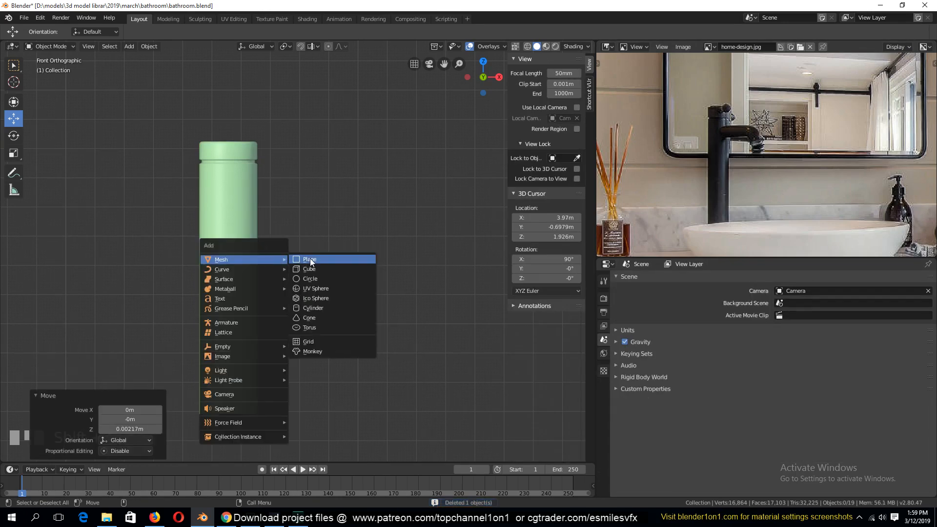
pyautogui.click(309, 259)
pyautogui.write('rx90')
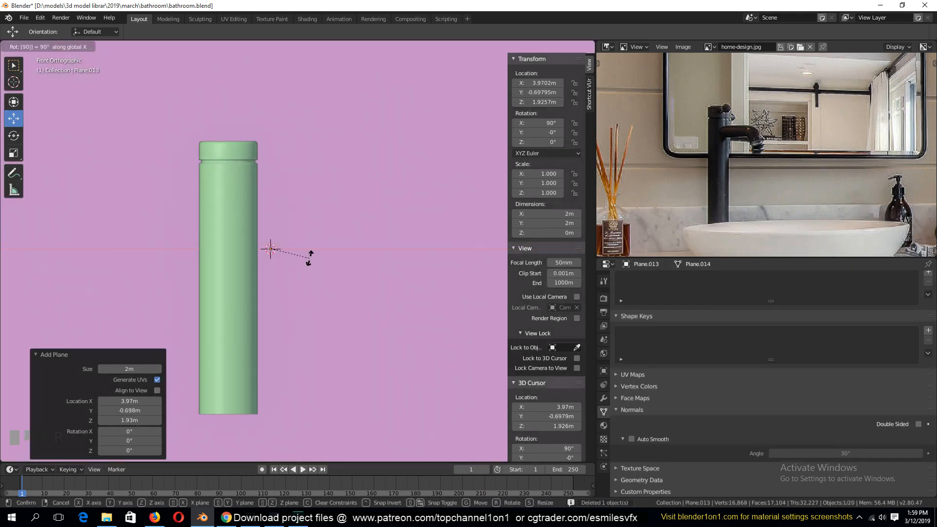
pyautogui.press('Return')
# Step: Scale the plane down to about 0.06 m square and move it lower, with its left edge at the cylinder's left side
pyautogui.press('s')
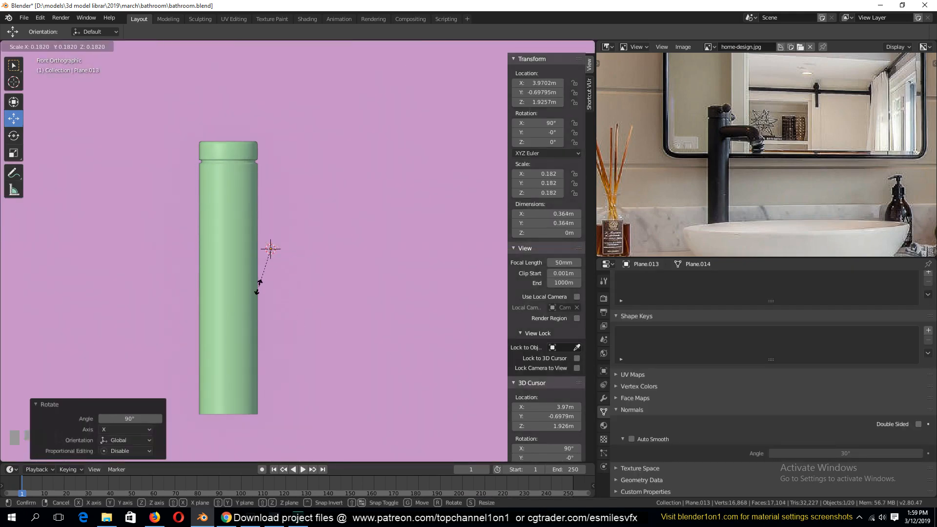
pyautogui.click(273, 264)
pyautogui.press('s')
pyautogui.click(352, 313)
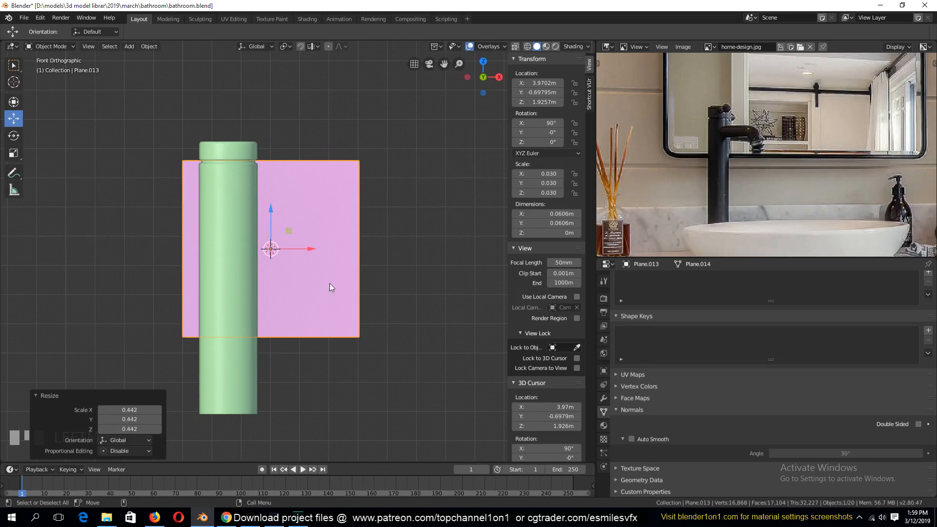
pyautogui.press('g')
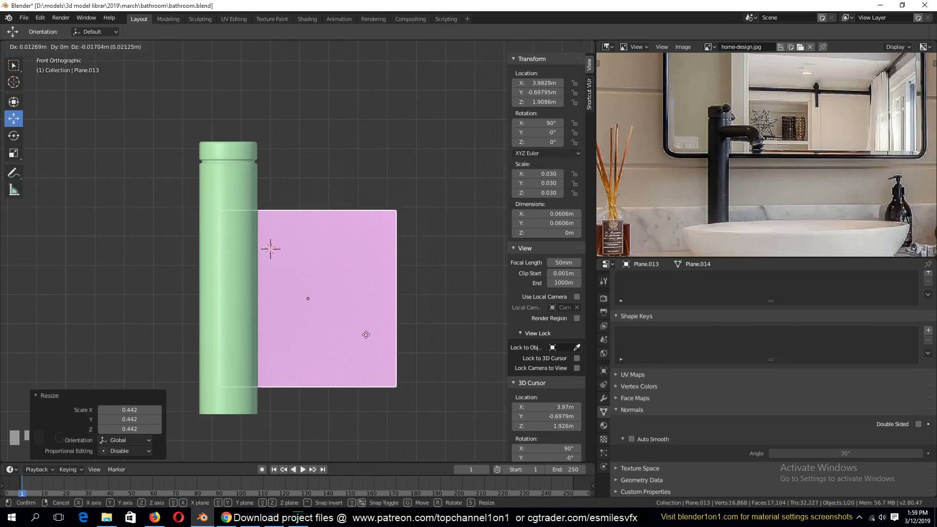
pyautogui.click(347, 335)
# Step: Delete the plane's lower-left corner vertex in wireframe view, keeping only the upper and right edges as a path
pyautogui.press('Tab')
pyautogui.press('z')
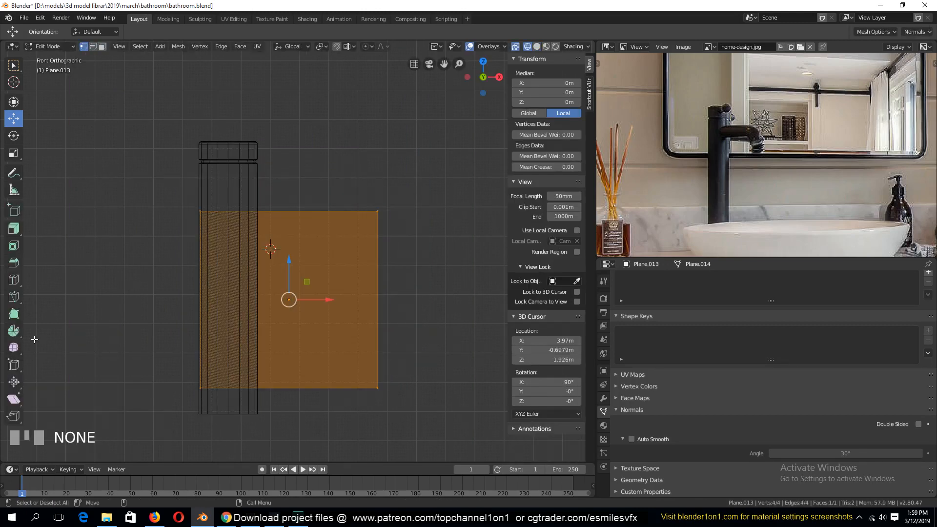
pyautogui.click(191, 392)
pyautogui.press('x')
pyautogui.click(183, 364)
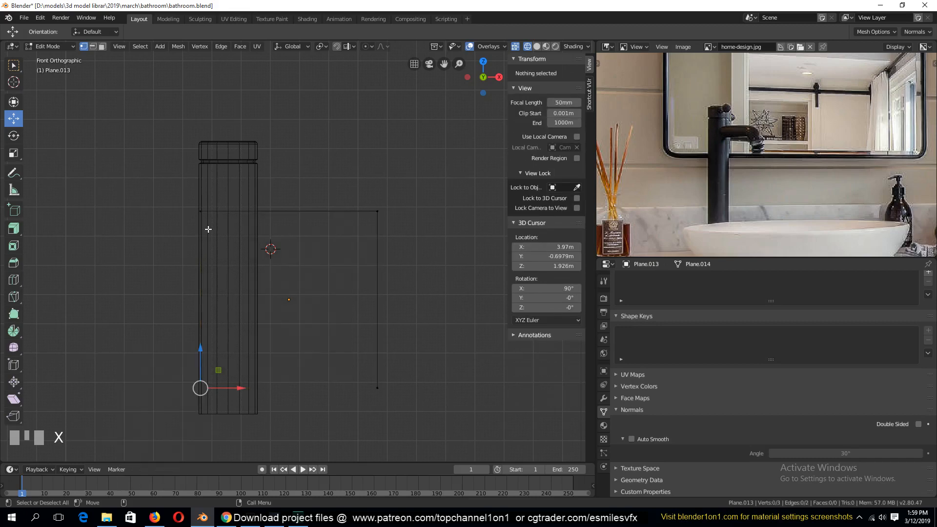
# Step: Round the path's upper-right corner with a vertex-only bevel of about 0.593 m and 5 segments
pyautogui.click(380, 219)
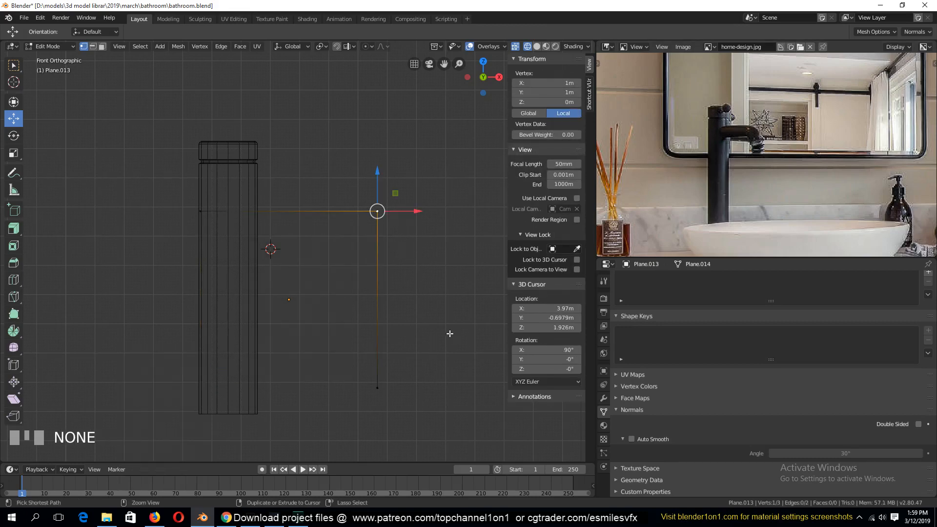
pyautogui.hotkey('shift', 'ctrl', 'b')
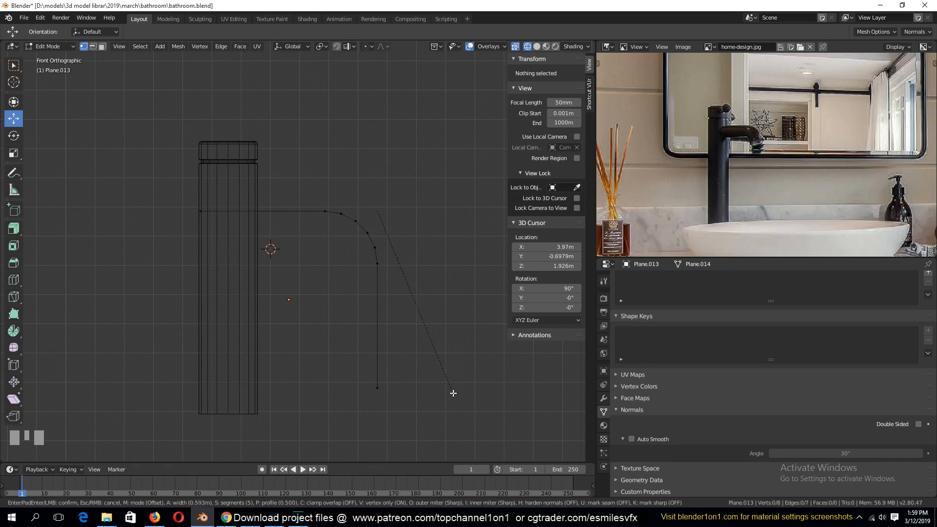
pyautogui.click(453, 393)
pyautogui.press('Tab')
pyautogui.press('Tab')
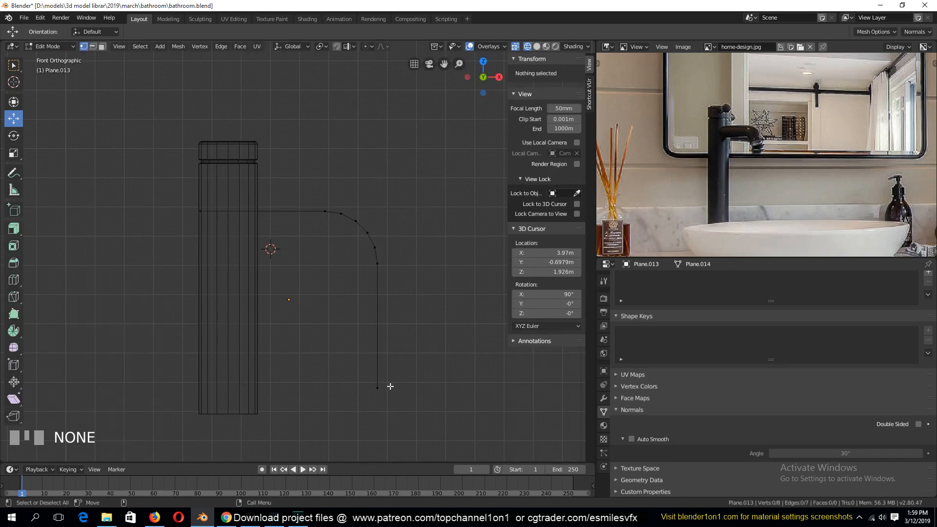
# Step: Raise the path's lower end vertex and pull its left end in to the cylinder's right wall, making it about 0.0437 by 0.0328 m
pyautogui.click(377, 386)
pyautogui.moveTo(377, 346); pyautogui.dragTo(378, 282)
pyautogui.press('Tab')
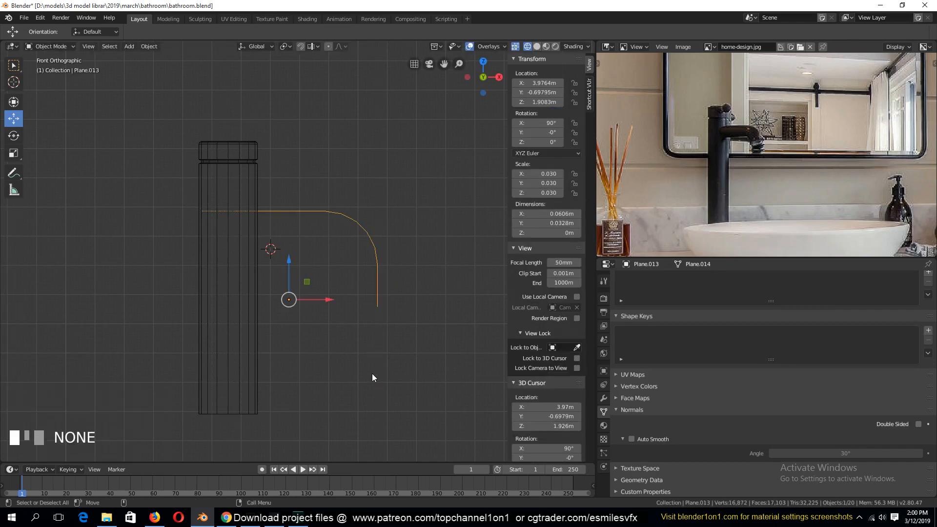
pyautogui.press('Tab')
pyautogui.click(202, 211)
pyautogui.moveTo(242, 212); pyautogui.dragTo(284, 218)
pyautogui.press('Tab')
pyautogui.click(271, 419)
pyautogui.press('Tab')
pyautogui.keyDown('alt'); pyautogui.click(254, 414); pyautogui.keyUp('alt')
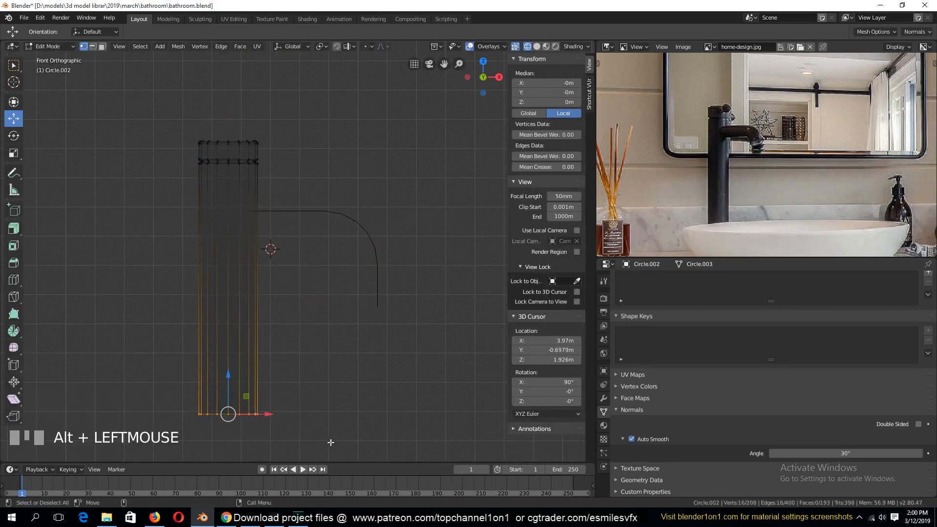
pyautogui.press('Tab')
# Step: Convert the bent path from a mesh to a curve
pyautogui.click(378, 240)
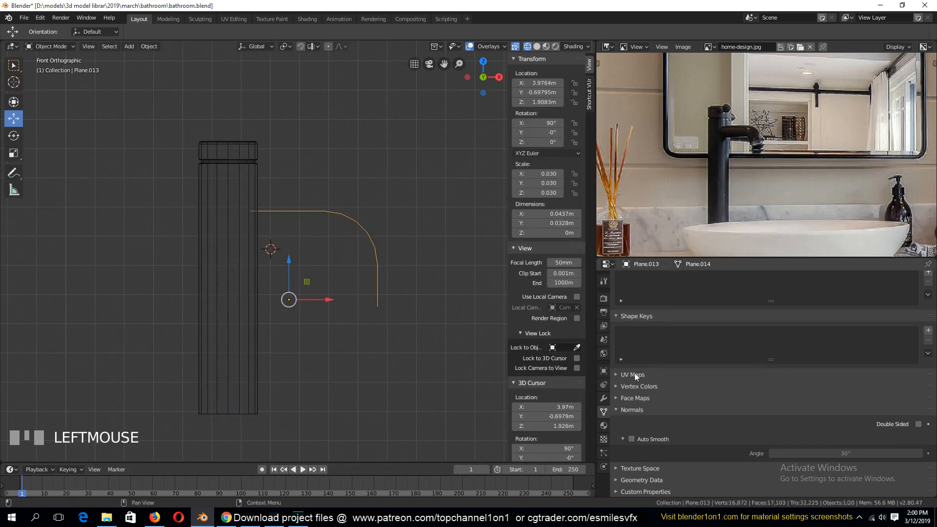
pyautogui.click(146, 46)
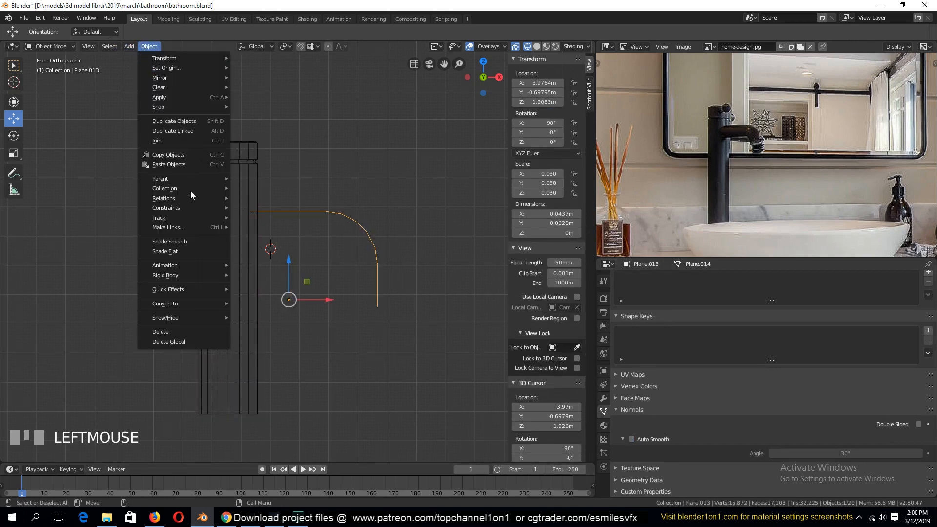
pyautogui.moveTo(215, 303)
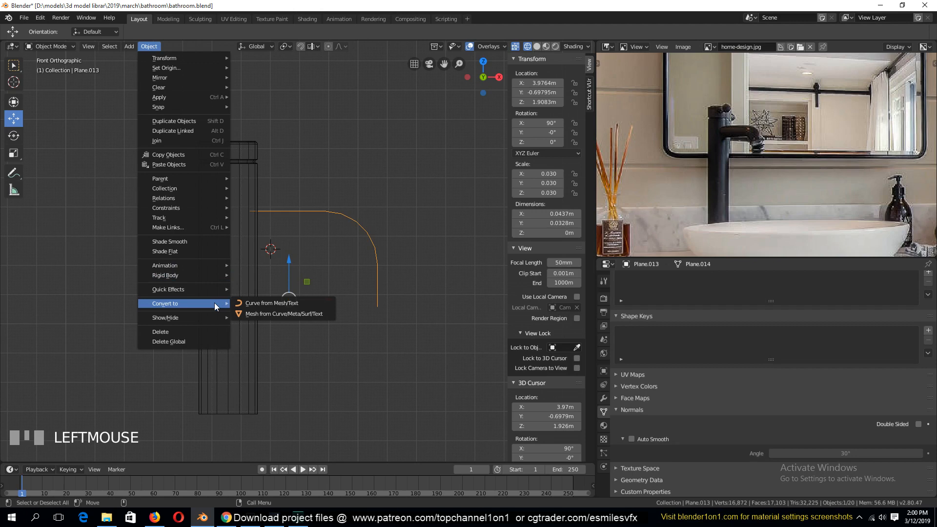
pyautogui.click(284, 304)
# Step: Set the curve's geometry bevel depth to 0.31 m
pyautogui.scroll(-2, 699, 397)
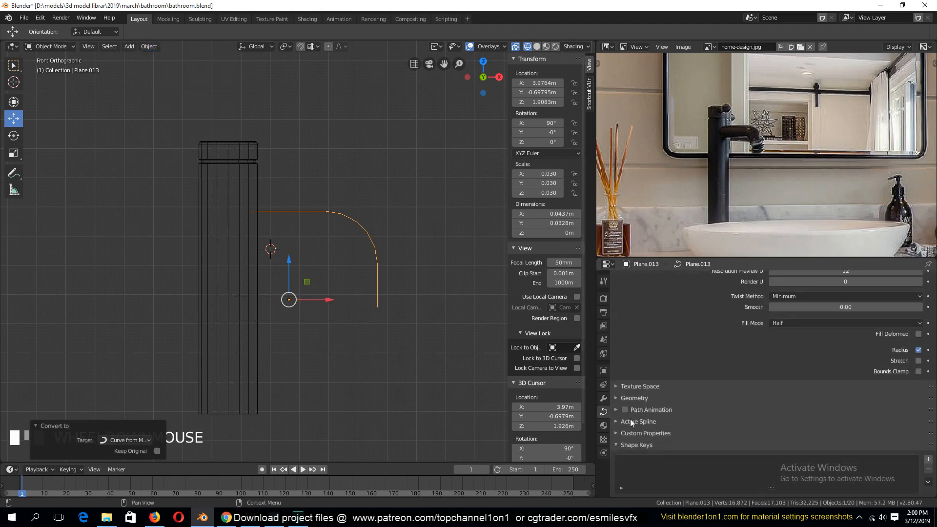
pyautogui.click(649, 398)
pyautogui.scroll(-5, 769, 436)
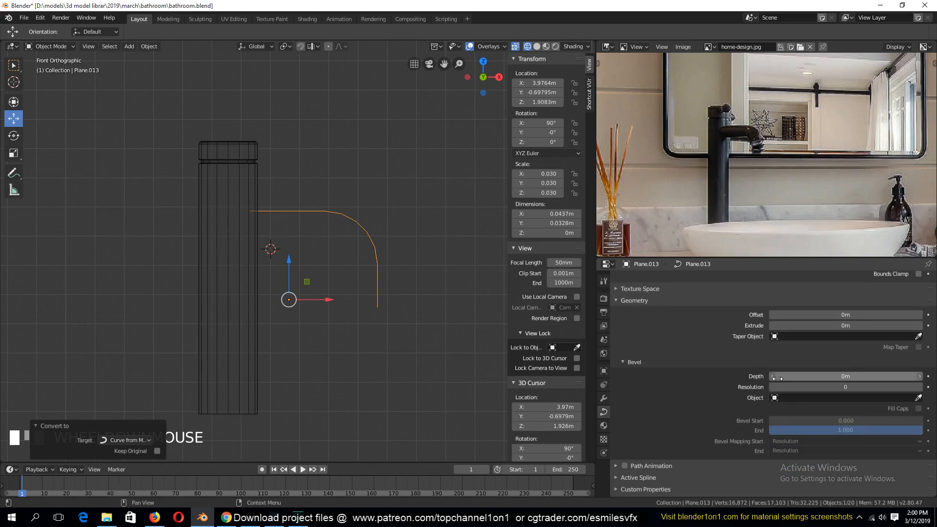
pyautogui.moveTo(812, 376)
pyautogui.mouseDown()
pyautogui.moveTo(829, 376)
pyautogui.moveTo(817, 376)
pyautogui.mouseUp()
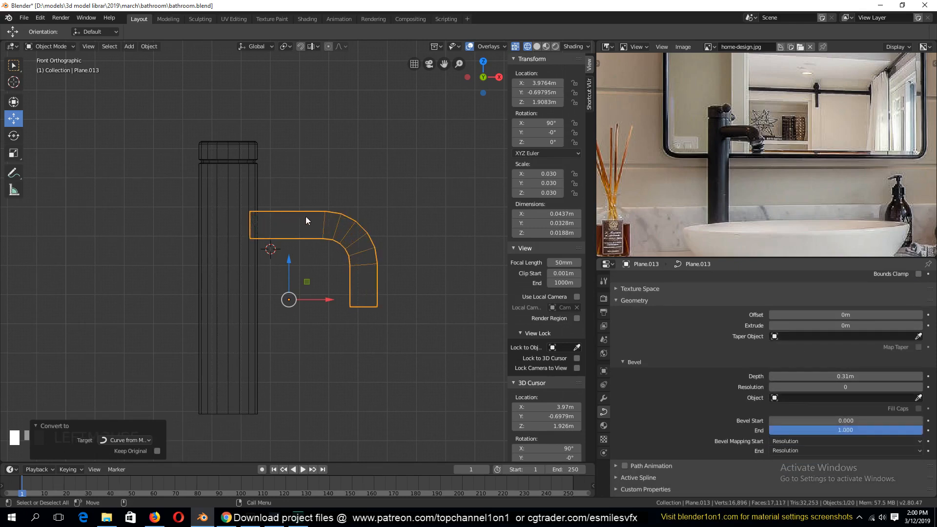
# Step: Display the scene in solid shading and set the curve's fill mode to Full after trying Back
pyautogui.press('z')
pyautogui.click(446, 216)
pyautogui.moveTo(446, 215)
pyautogui.mouseDown(button='middle')
pyautogui.moveTo(316, 185)
pyautogui.moveTo(342, 233)
pyautogui.moveTo(386, 212)
pyautogui.moveTo(320, 241)
pyautogui.mouseUp(button='middle')
pyautogui.scroll(6, 730, 358)
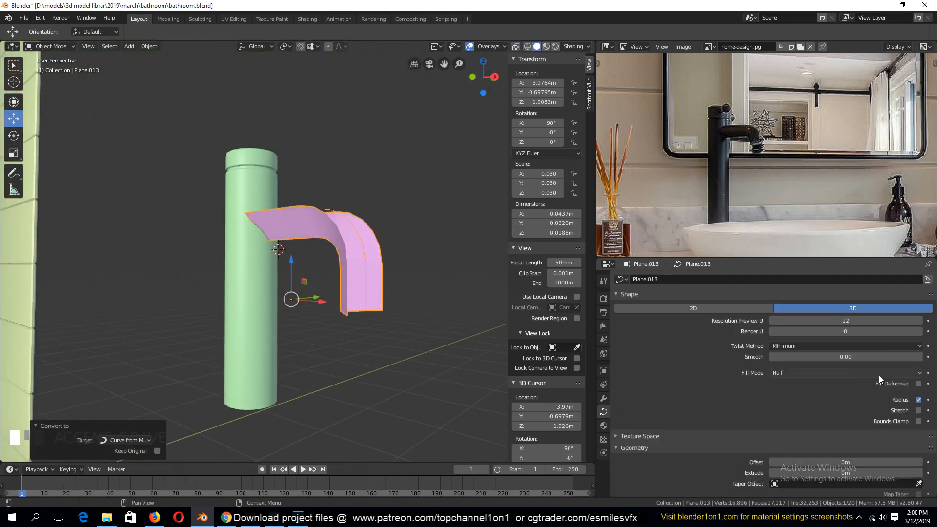
pyautogui.click(801, 373)
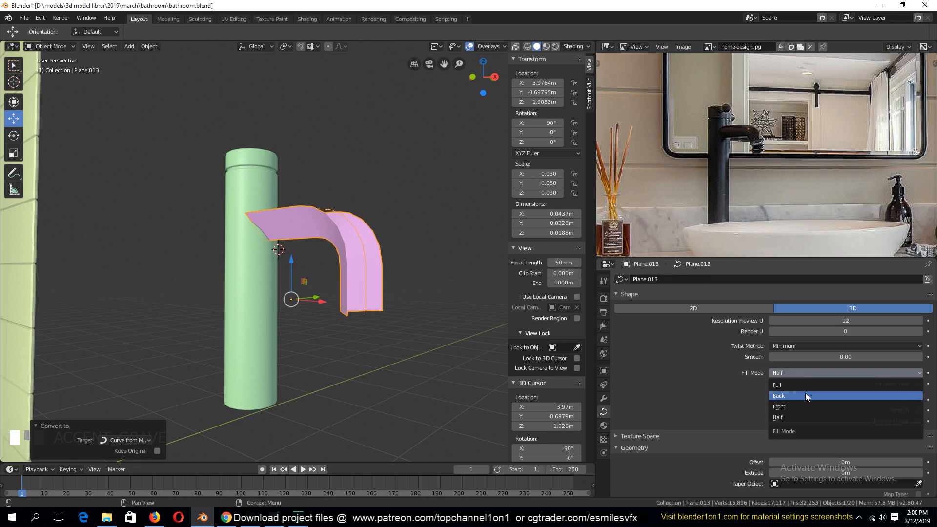
pyautogui.click(805, 394)
pyautogui.moveTo(312, 244); pyautogui.dragTo(350, 187, button='middle')
pyautogui.click(788, 373)
pyautogui.click(805, 384)
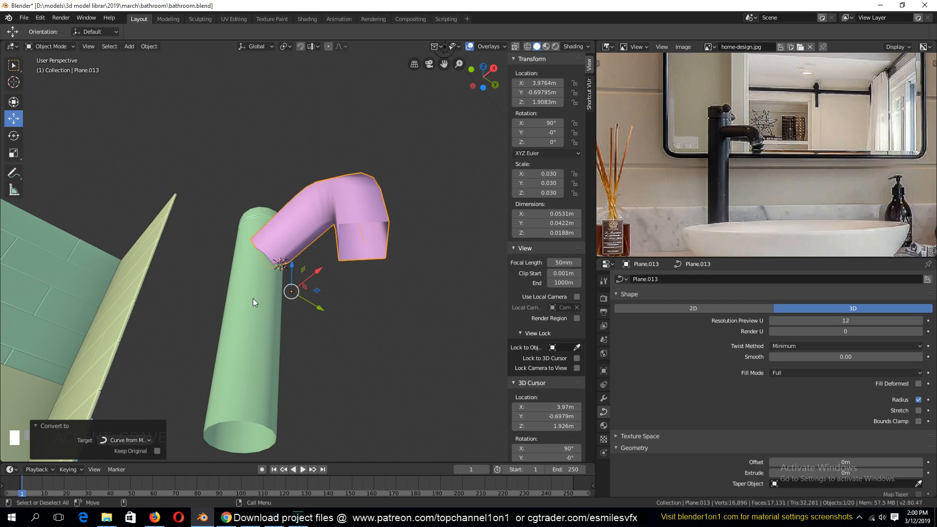
# Step: Set the curve's bevel resolution to 4 and its bevel depth to 0.257 m, and return to the front view
pyautogui.scroll(-4, 776, 403)
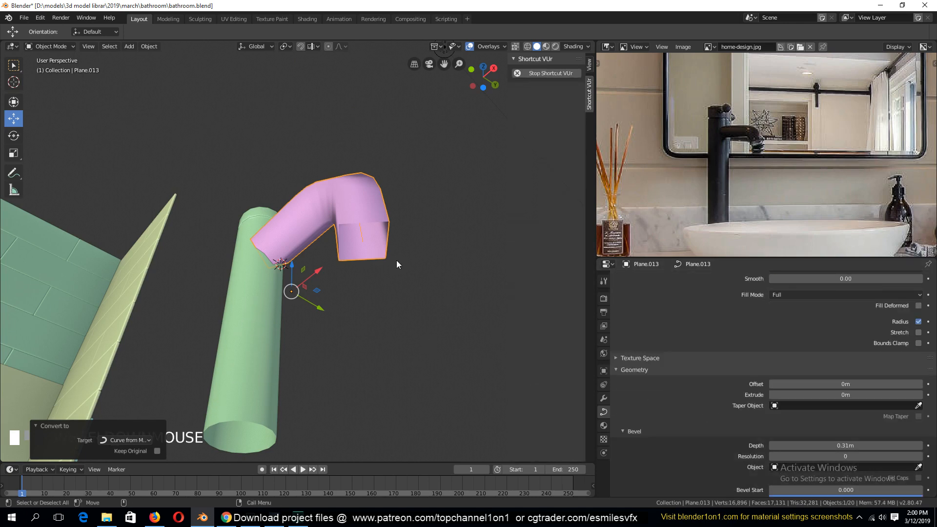
pyautogui.scroll(-6, 736, 438)
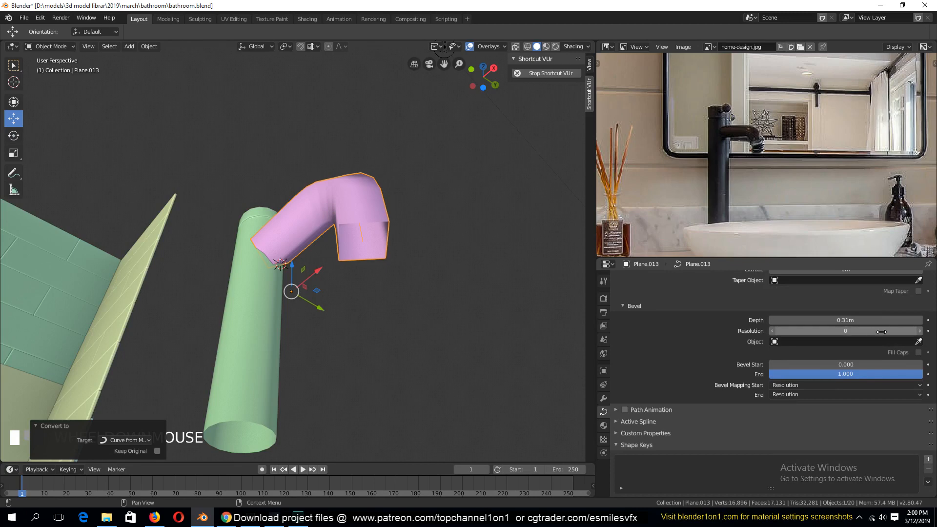
pyautogui.click(920, 331)
pyautogui.click(920, 331)
pyautogui.click(920, 331)
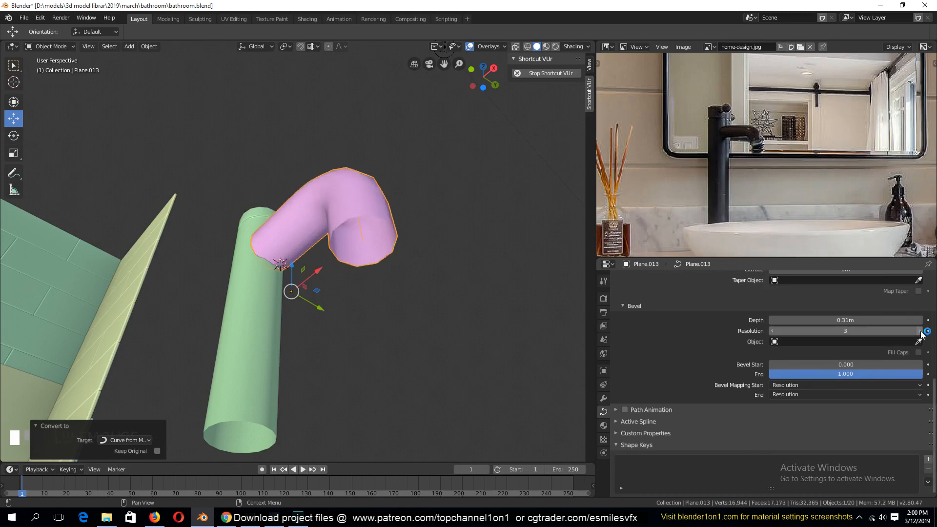
pyautogui.moveTo(425, 341); pyautogui.dragTo(419, 306, button='middle')
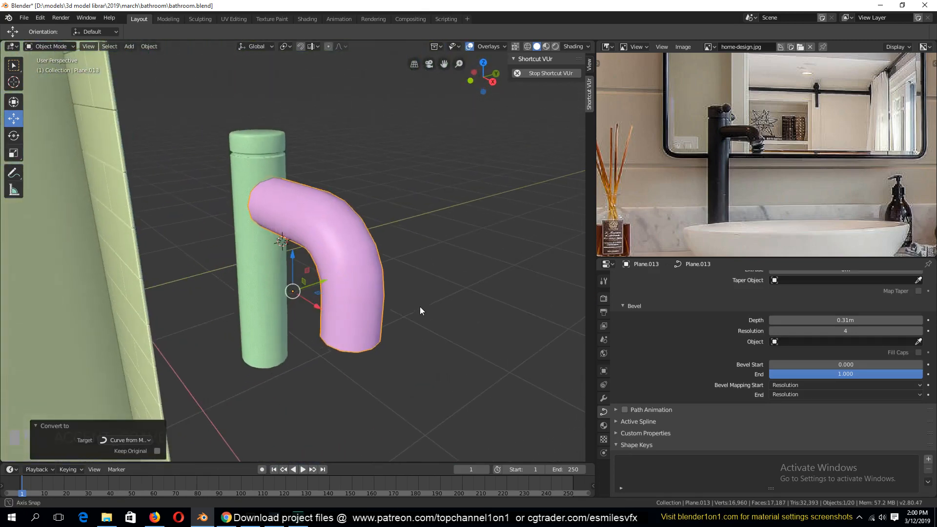
pyautogui.keyDown('shift'); pyautogui.moveTo(864, 323); pyautogui.dragTo(837, 323); pyautogui.keyUp('shift')
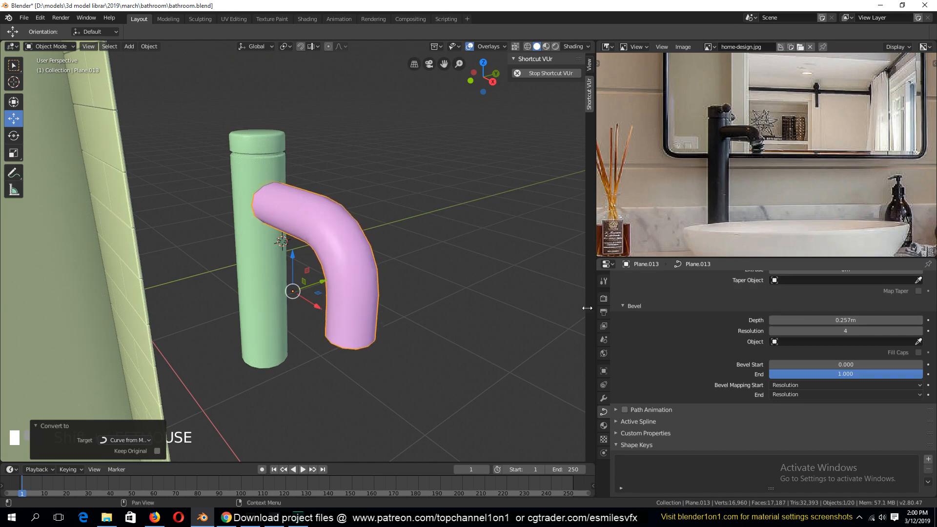
pyautogui.press('KP_1')
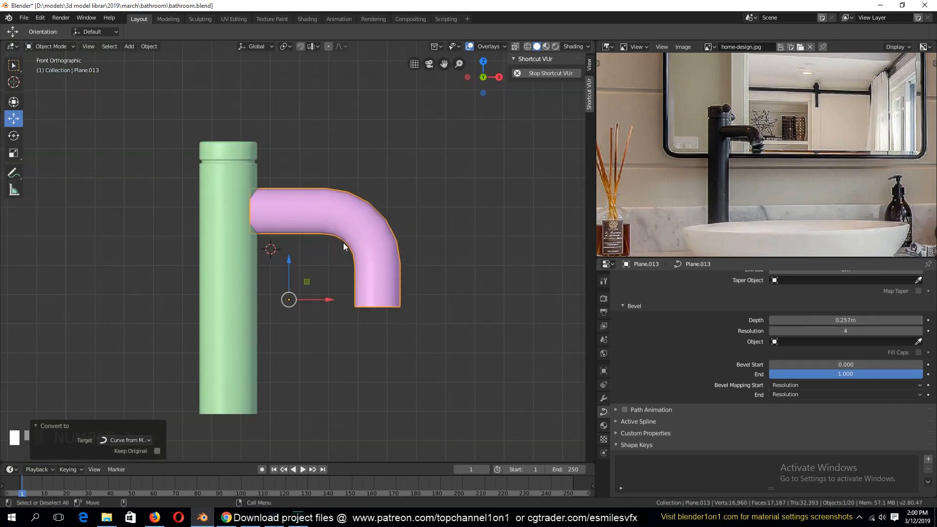
pyautogui.press('Tab')
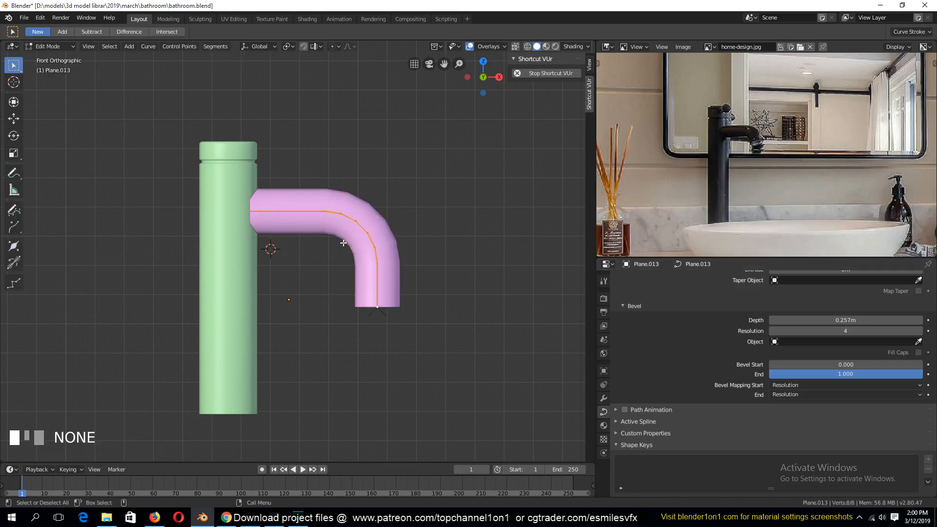
pyautogui.hotkey('shift', 'z')
pyautogui.press('Tab')
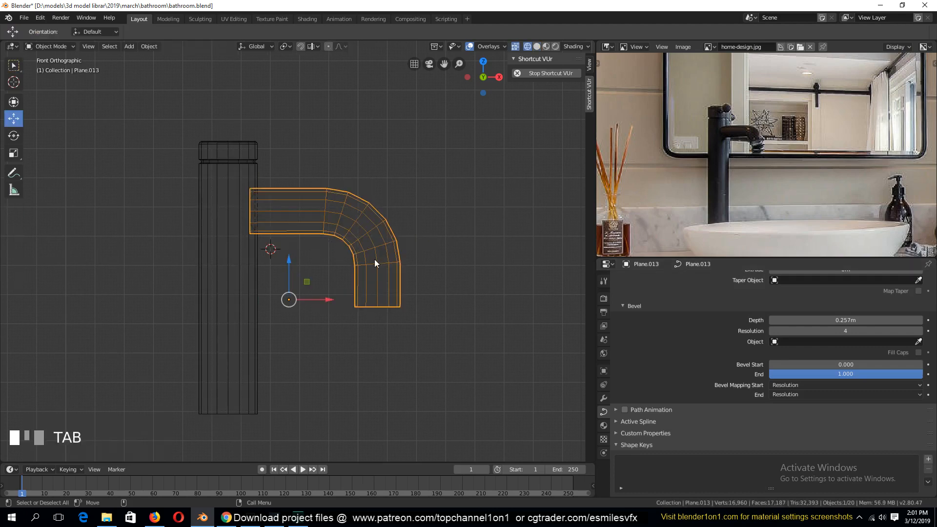
pyautogui.click(391, 259)
pyautogui.hotkey('shift', 'z')
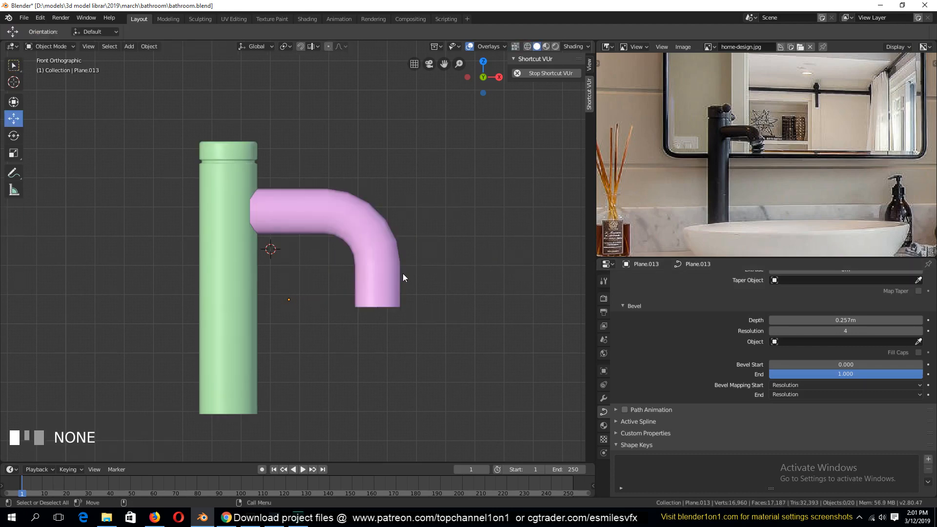
# Step: Scale the spout to about 0.646 and move it up against the cylinder's right side, just below the groove, leaving nothing selected
pyautogui.hotkey('shift', '`')
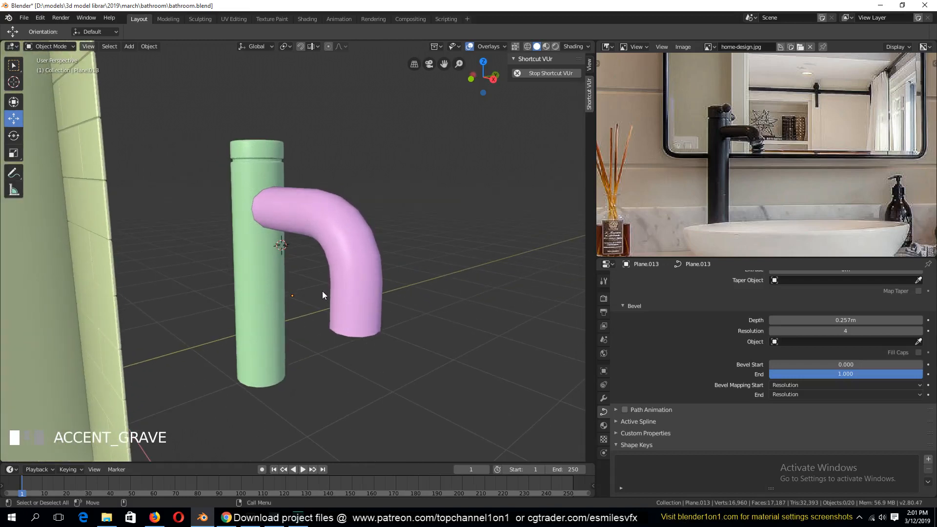
pyautogui.click(345, 290)
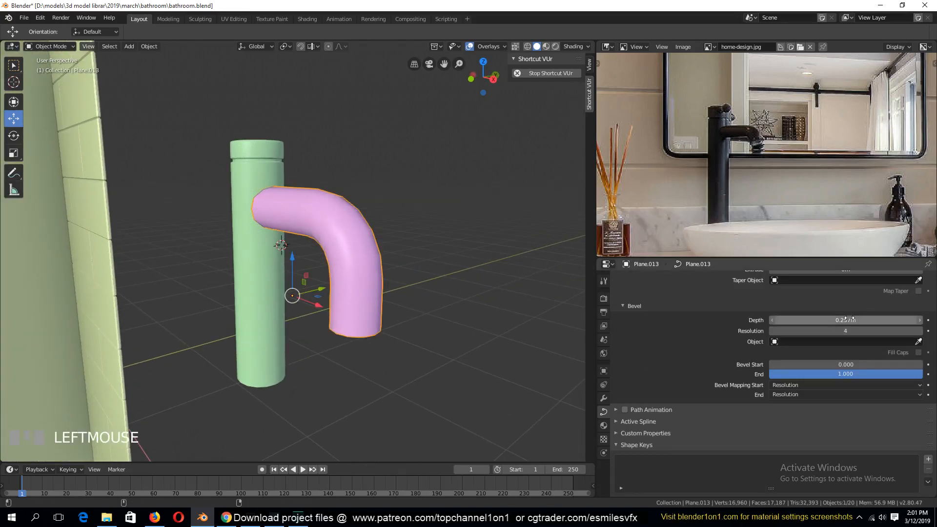
pyautogui.press('s')
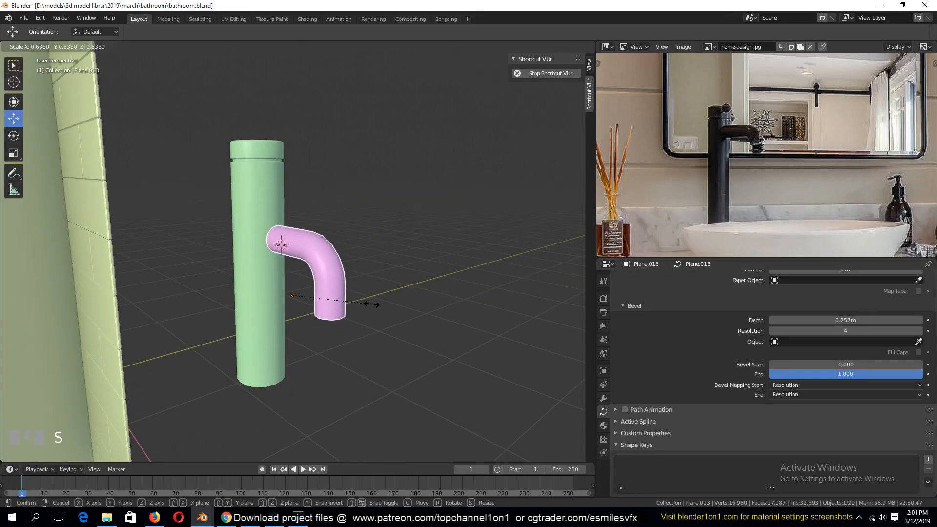
pyautogui.click(373, 305)
pyautogui.press('KP_1')
pyautogui.press('g')
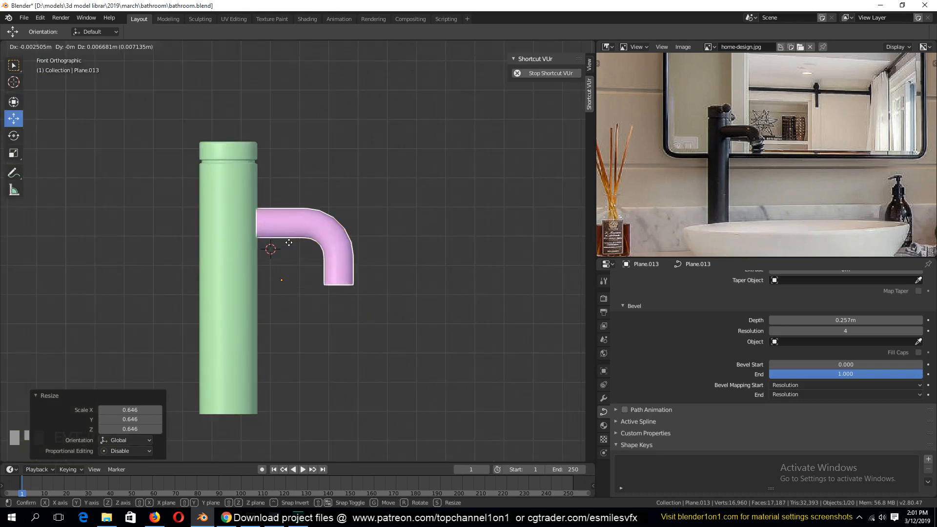
pyautogui.click(289, 227)
pyautogui.hotkey('alt', 'a')
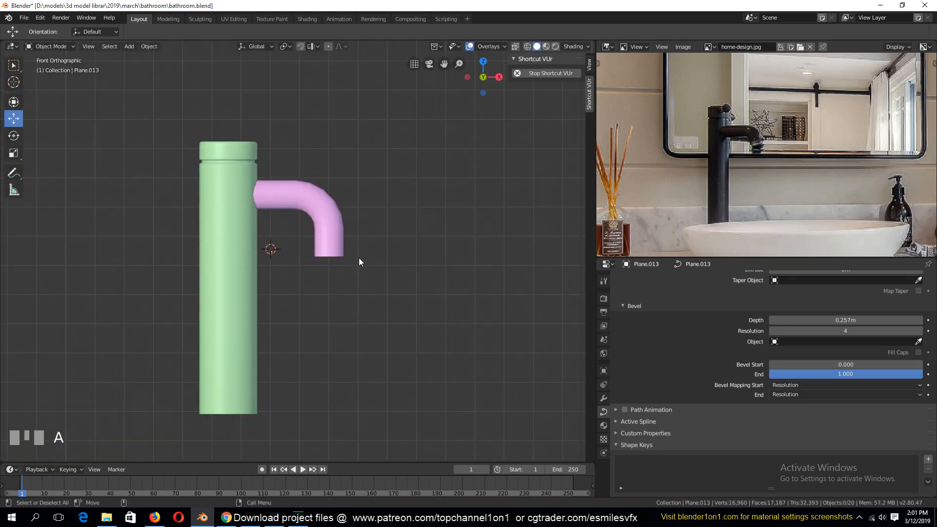
# Step: Convert the spout curve beside the grooved cylinder into a mesh and briefly check its geometry in edit mode
pyautogui.scroll(1, 360, 261)
pyautogui.press('`')
pyautogui.click(312, 268)
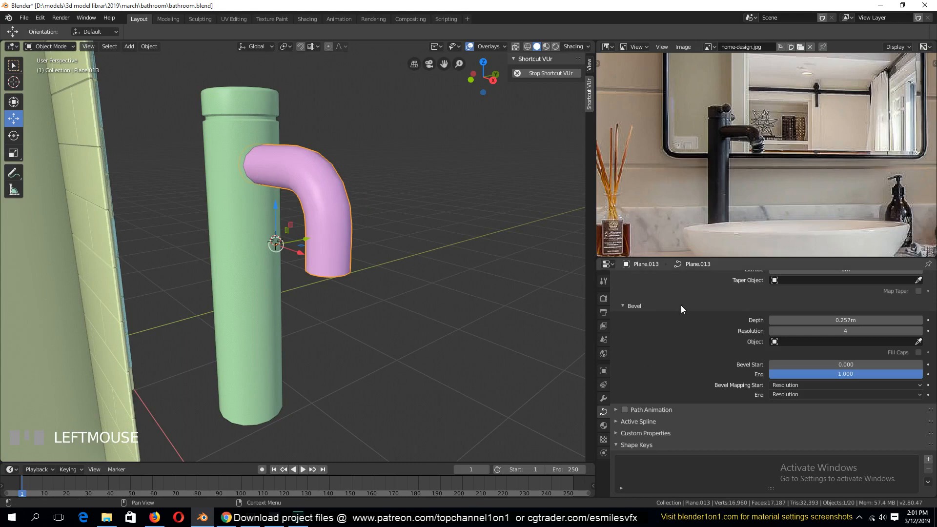
pyautogui.scroll(5, 621, 303)
pyautogui.click(149, 46)
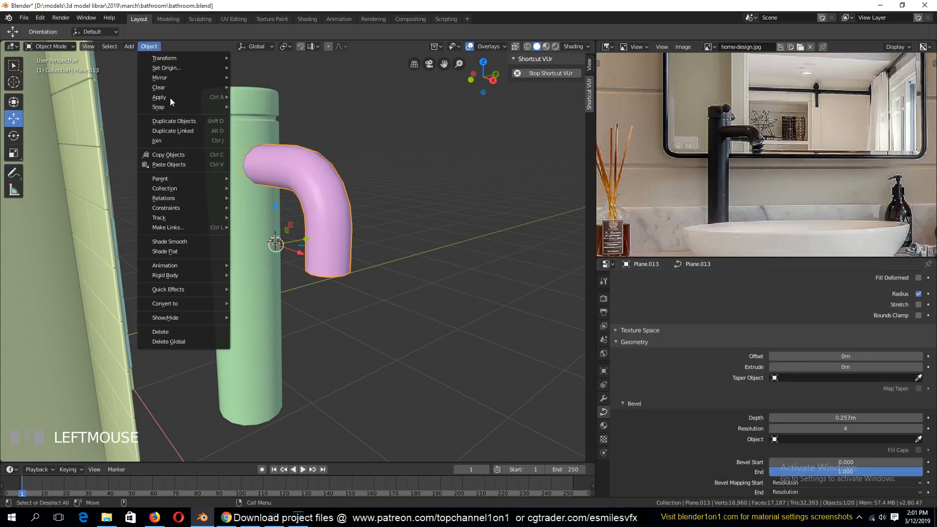
pyautogui.moveTo(209, 303)
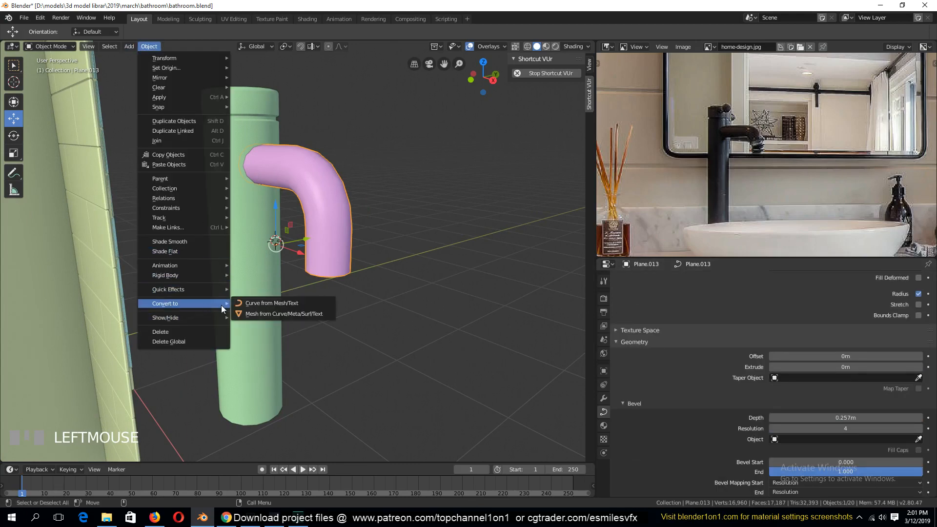
pyautogui.click(272, 312)
pyautogui.press('Tab')
pyautogui.press('Tab')
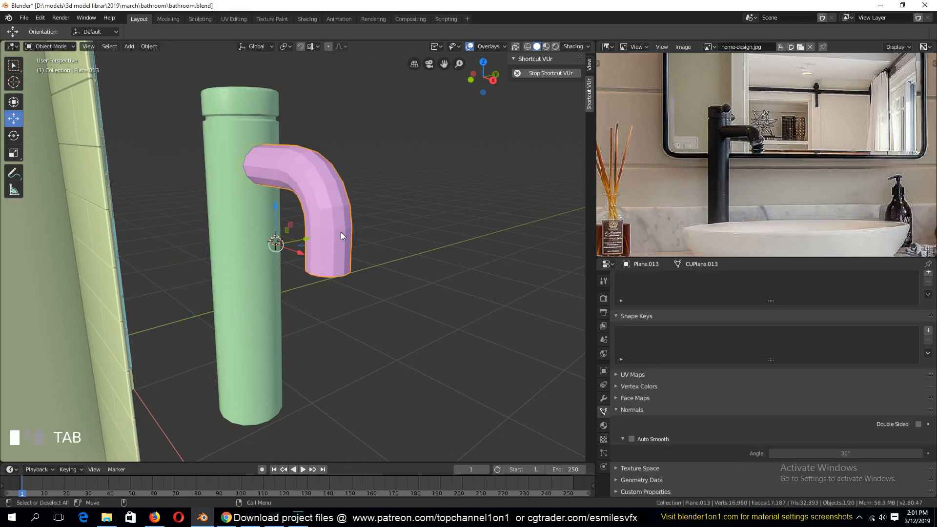
# Step: Apply smooth shading to the converted spout mesh and deselect everything
pyautogui.rightClick(340, 227)
pyautogui.click(339, 224)
pyautogui.hotkey('alt', 'a')
pyautogui.moveTo(331, 259); pyautogui.dragTo(429, 422, button='middle')
pyautogui.scroll(3, 372, 331)
pyautogui.scroll(2, 372, 331)
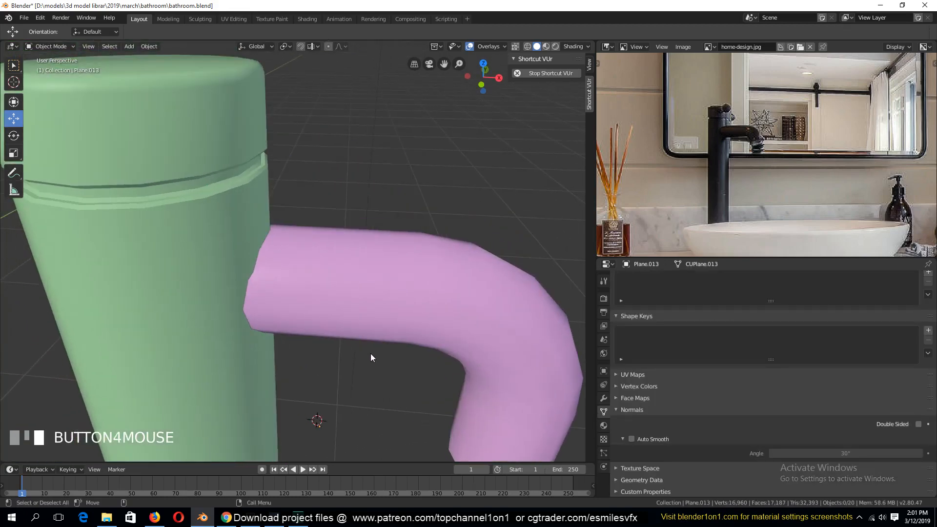
# Step: Join the spout with the grooved cylinder into a single object and start editing the combined mesh
pyautogui.click(283, 323)
pyautogui.press('`')
pyautogui.click(212, 195)
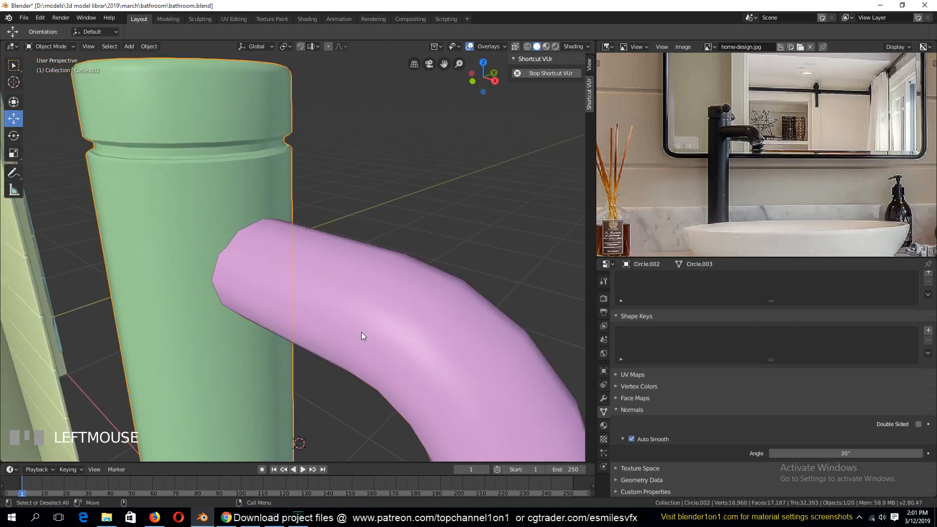
pyautogui.click(347, 258)
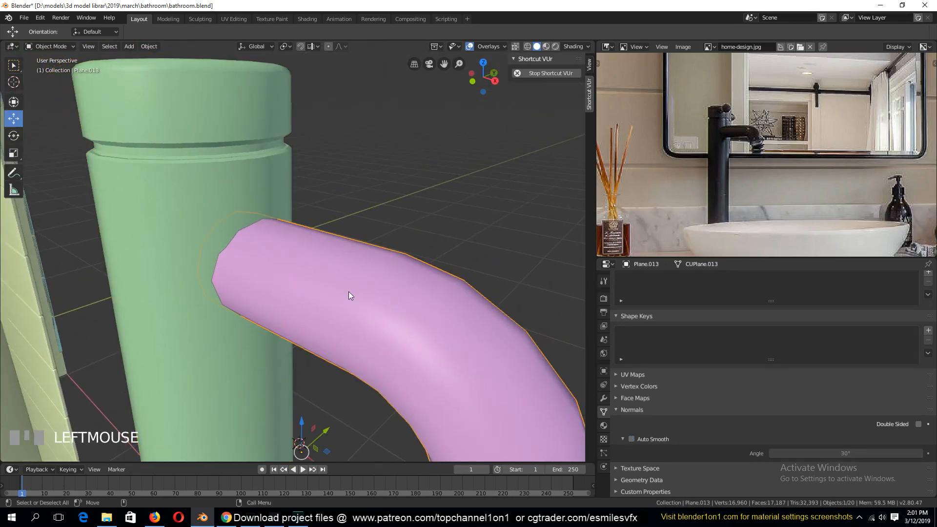
pyautogui.click(271, 174)
pyautogui.click(603, 400)
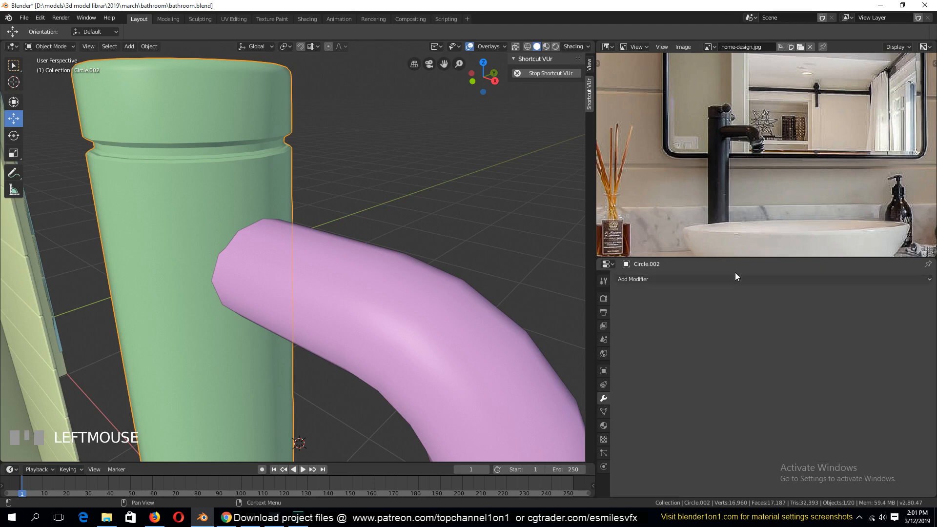
pyautogui.click(734, 280)
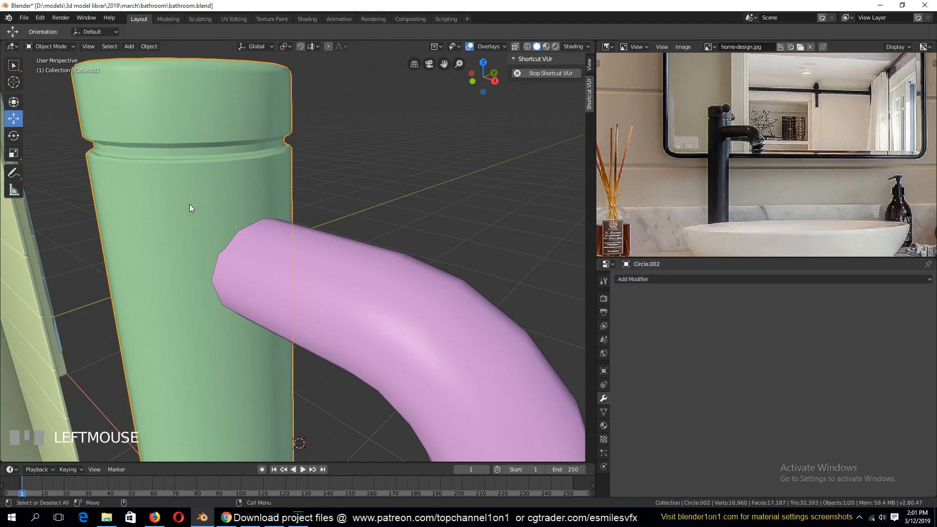
pyautogui.keyDown('shift'); pyautogui.click(275, 220); pyautogui.keyUp('shift')
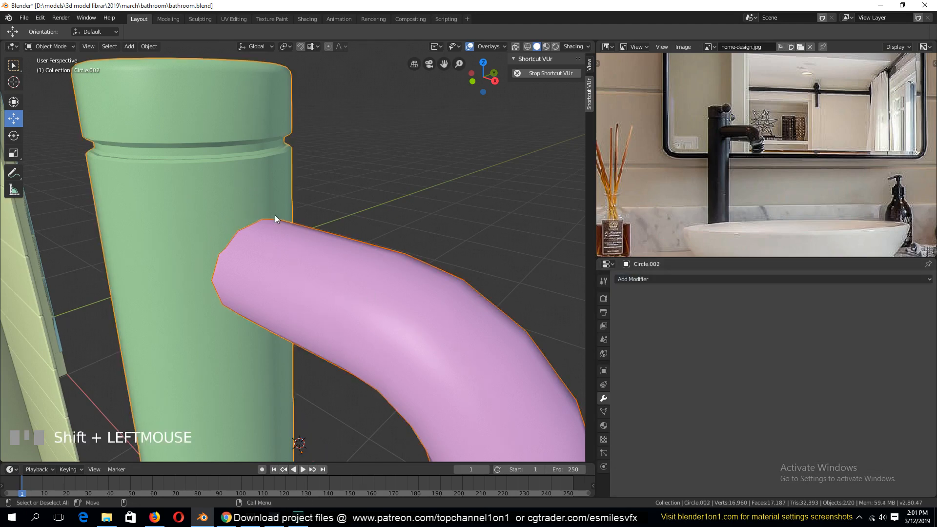
pyautogui.hotkey('ctrl', 'j')
pyautogui.press('Tab')
# Step: Try Intersect (Boolean) with Difference on the linked spout geometry to cut it from the cylinder
pyautogui.click(362, 273)
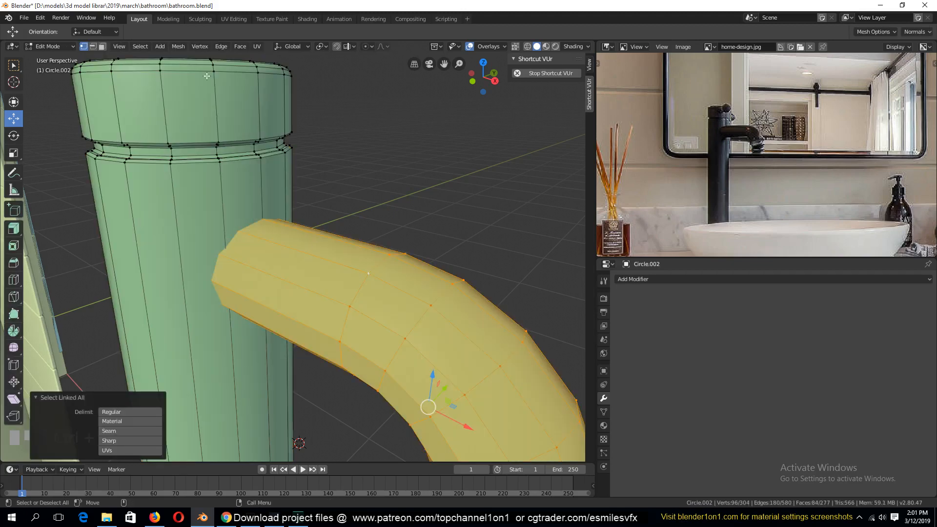
pyautogui.click(226, 46)
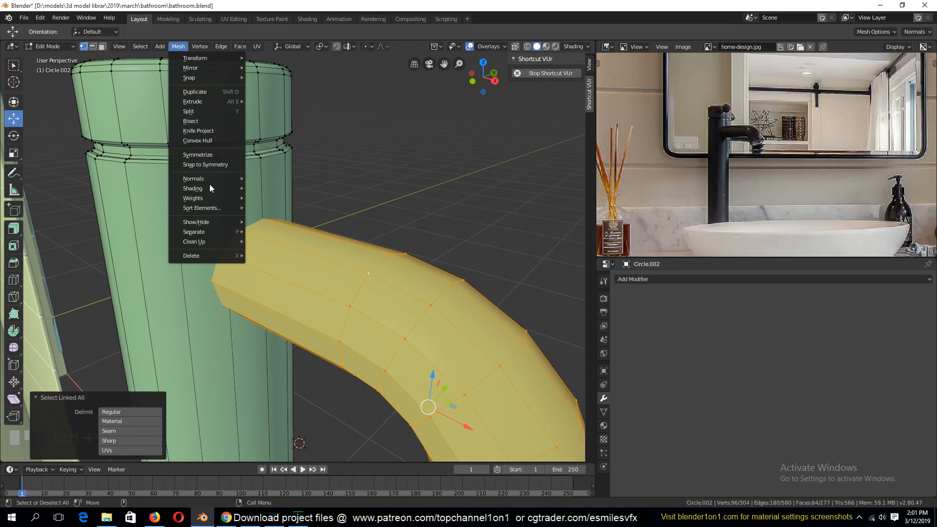
pyautogui.moveTo(220, 46)
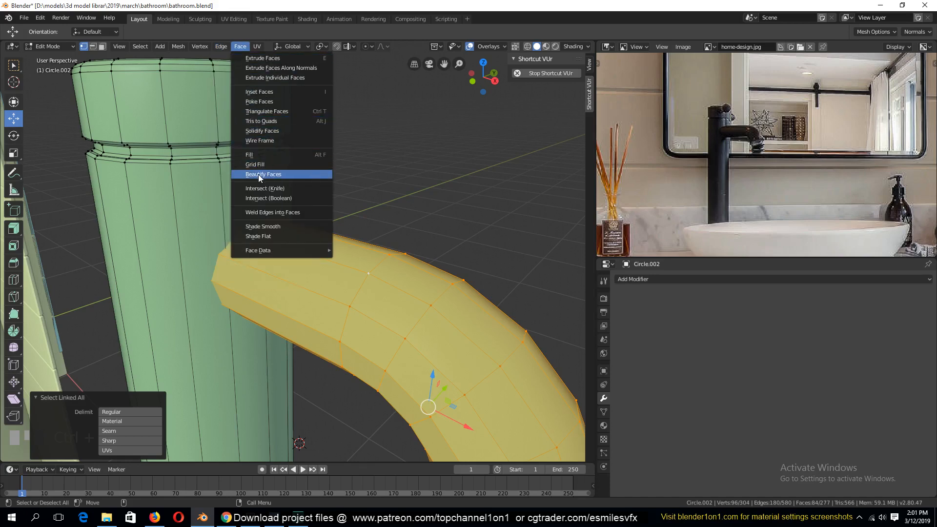
pyautogui.click(270, 198)
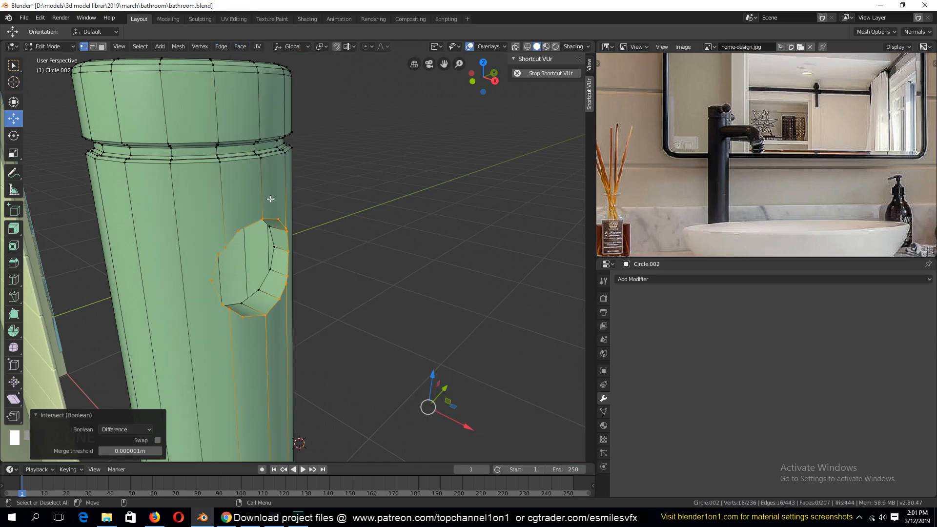
pyautogui.moveTo(271, 198); pyautogui.dragTo(219, 194, button='middle')
pyautogui.hotkey('ctrl', 'z')
pyautogui.click(226, 194)
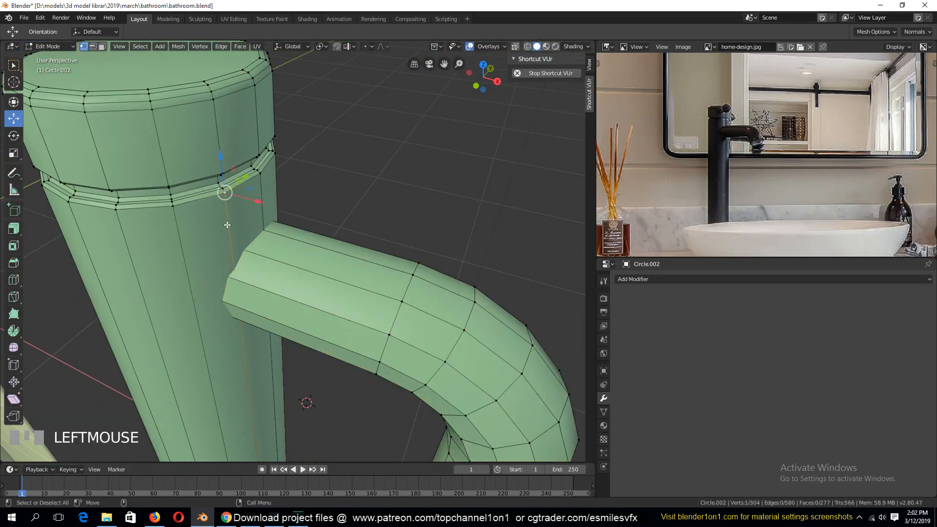
pyautogui.hotkey('ctrl', 'l')
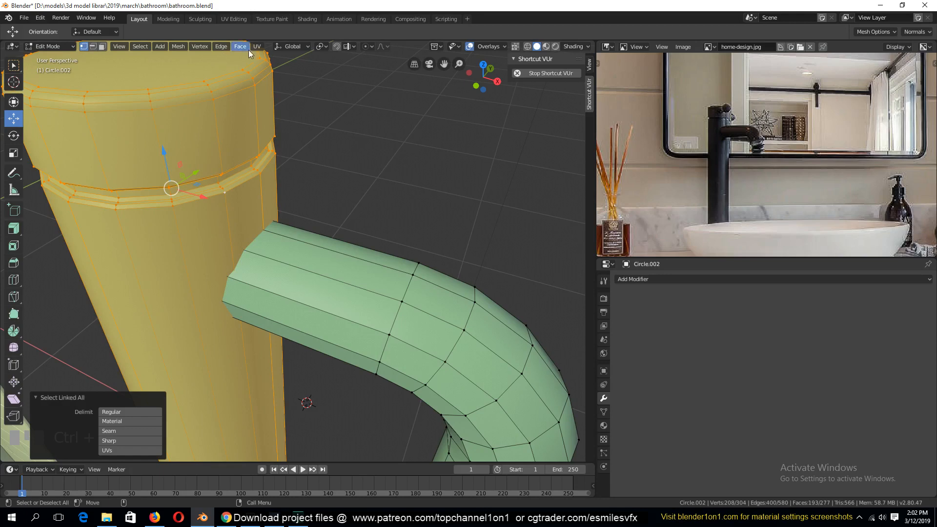
pyautogui.click(238, 47)
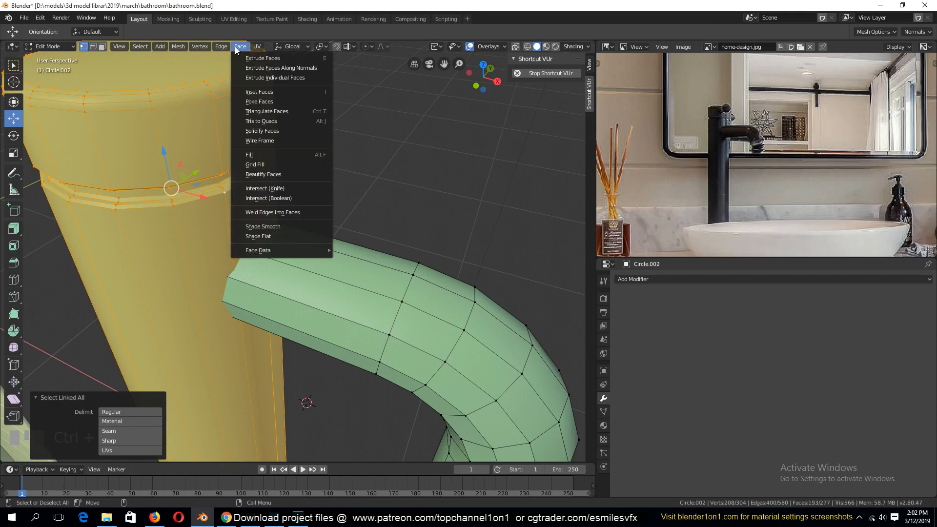
pyautogui.press('Escape')
# Step: Merge the linked spout geometry with the cylinder using Intersect (Boolean) as a union, leaving nothing selected
pyautogui.click(473, 287)
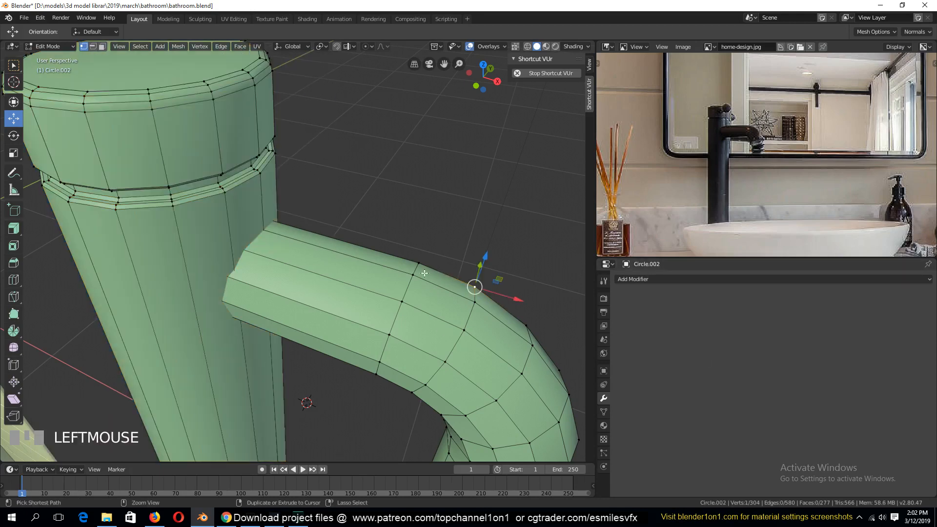
pyautogui.hotkey('ctrl', 'l')
pyautogui.click(236, 46)
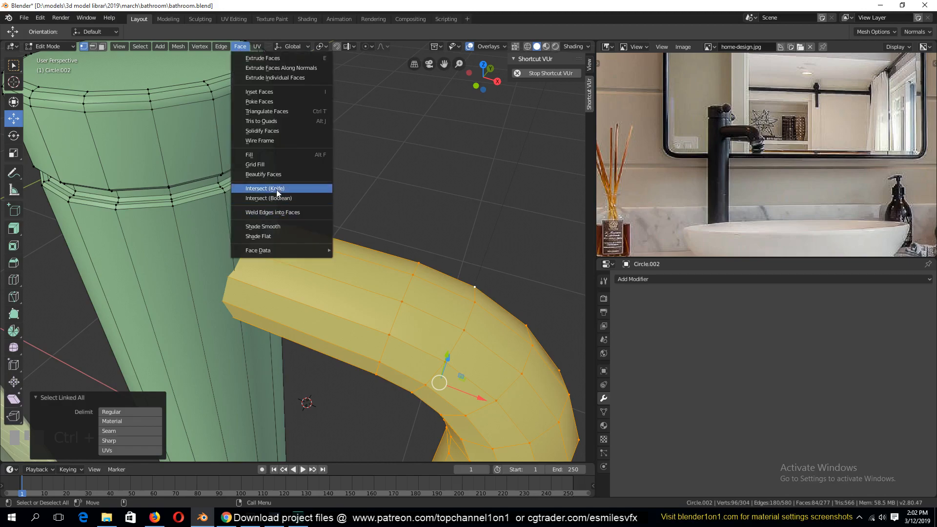
pyautogui.click(282, 188)
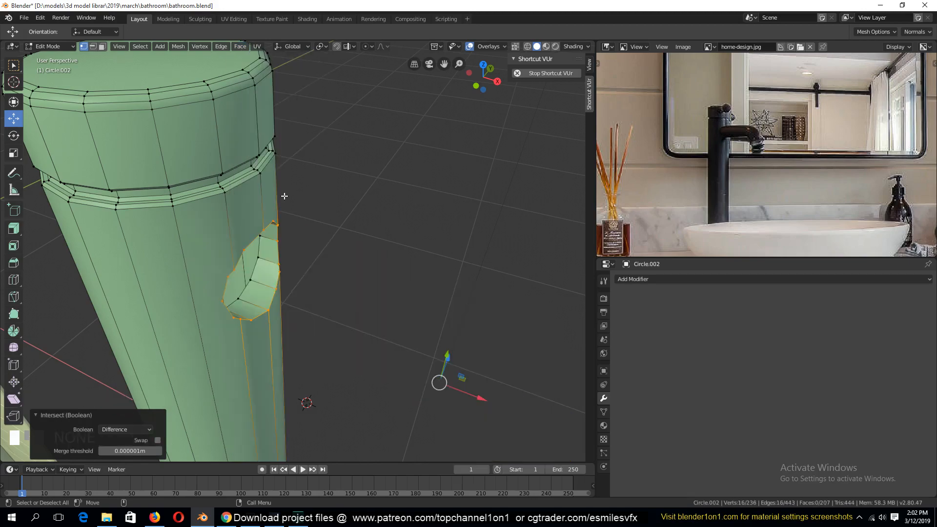
pyautogui.click(141, 429)
pyautogui.click(137, 450)
pyautogui.moveTo(281, 332); pyautogui.dragTo(305, 398, button='middle')
pyautogui.scroll(5, 171, 368)
pyautogui.hotkey('alt', 'a')
# Step: Examine the topology where the spout meets the cylinder from above, below and both sides
pyautogui.scroll(-3, 169, 347)
pyautogui.scroll(5, 305, 398)
pyautogui.moveTo(329, 288); pyautogui.dragTo(341, 209, button='middle')
pyautogui.scroll(-3, 299, 300)
pyautogui.scroll(3, 303, 226)
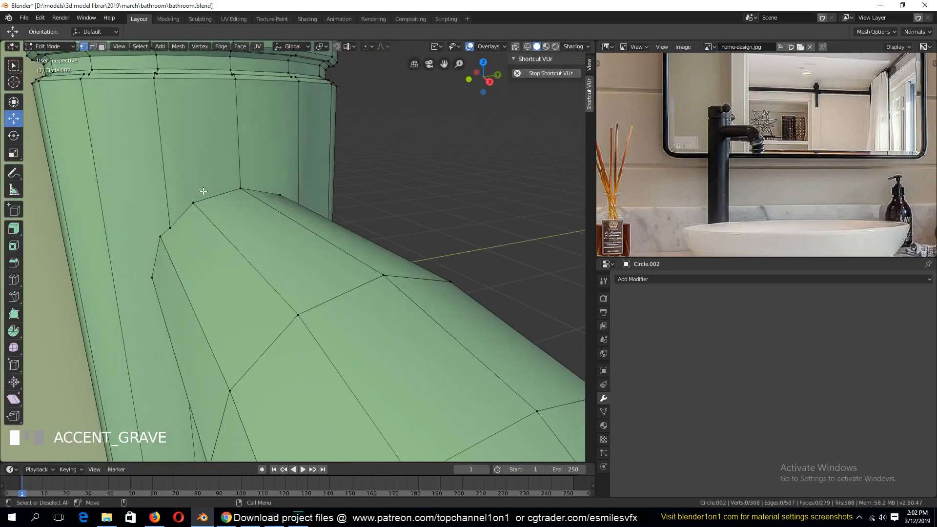
pyautogui.moveTo(156, 223)
pyautogui.mouseDown(button='middle')
pyautogui.moveTo(180, 193)
pyautogui.moveTo(156, 151)
pyautogui.moveTo(169, 222)
pyautogui.mouseUp(button='middle')
pyautogui.moveTo(210, 293); pyautogui.dragTo(248, 331, button='middle')
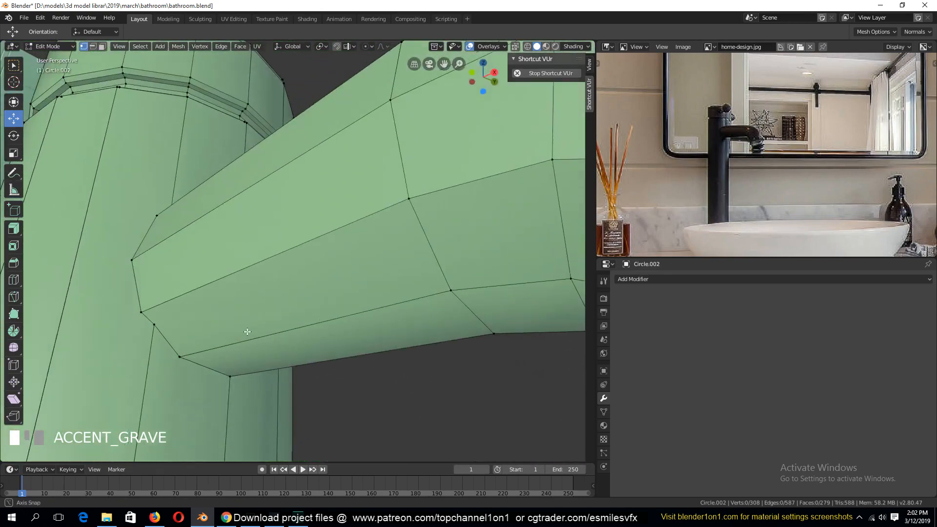
pyautogui.scroll(-1, 137, 347)
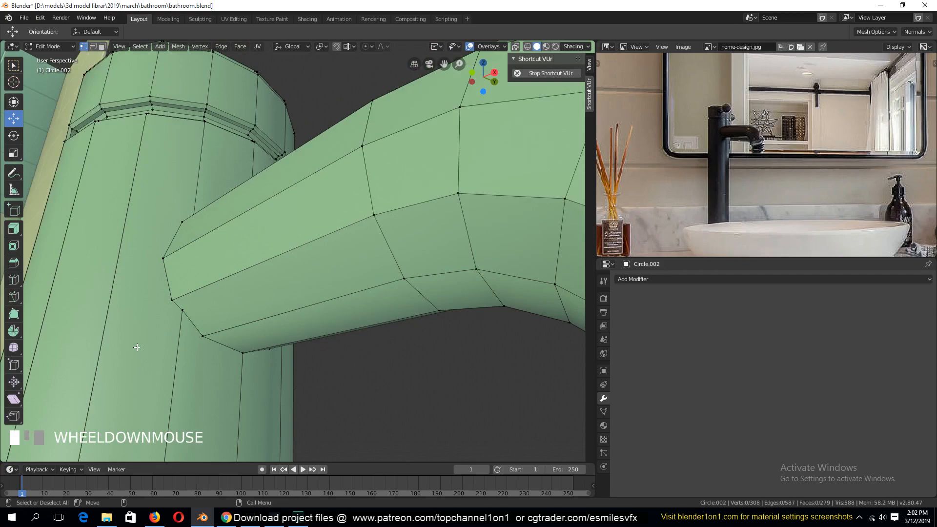
pyautogui.click(197, 344)
pyautogui.hotkey('alt', 'a')
pyautogui.press('`')
pyautogui.moveTo(182, 350); pyautogui.dragTo(306, 247, button='middle')
pyautogui.moveTo(326, 196); pyautogui.dragTo(205, 211, button='middle')
pyautogui.press('2')
pyautogui.keyDown('alt'); pyautogui.click(272, 207); pyautogui.keyUp('alt')
pyautogui.press('`')
pyautogui.hotkey('alt', 'a')
pyautogui.press('`')
pyautogui.press('1')
pyautogui.hotkey('alt', 'a')
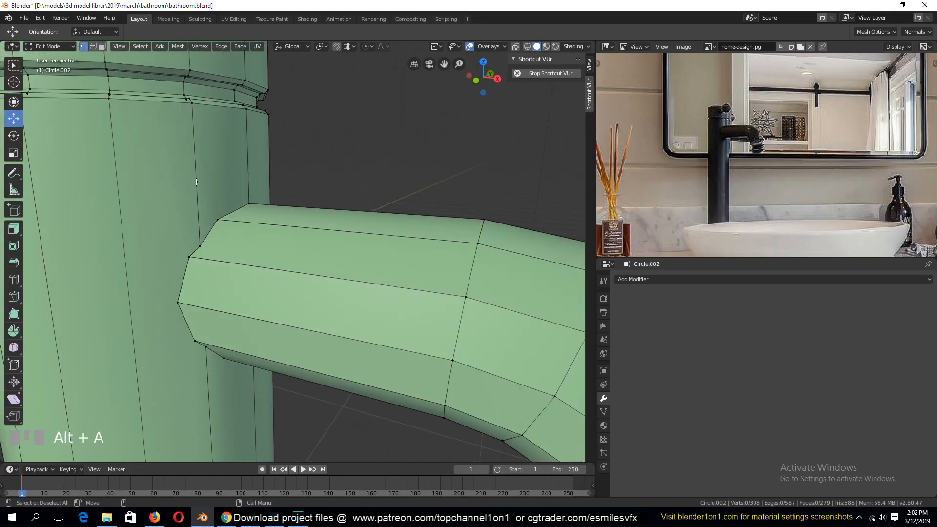
pyautogui.press('k')
# Step: Subdivide the three vertical cylinder edges above the spout joint and the three below it, then clear the selection
pyautogui.press('`')
pyautogui.moveTo(194, 206); pyautogui.dragTo(139, 216, button='middle')
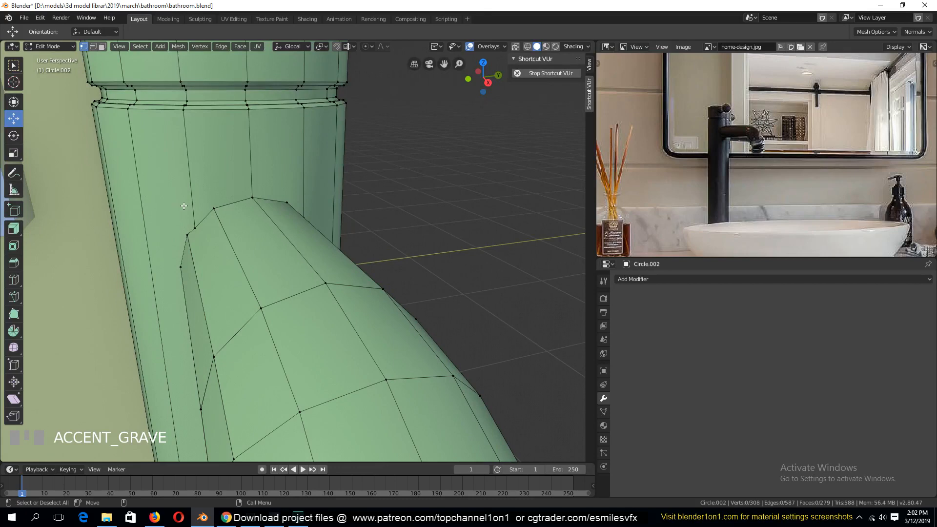
pyautogui.press('2')
pyautogui.click(193, 185)
pyautogui.keyDown('shift'); pyautogui.click(253, 165); pyautogui.keyUp('shift')
pyautogui.keyDown('shift'); pyautogui.click(302, 168); pyautogui.keyUp('shift')
pyautogui.press('`')
pyautogui.moveTo(302, 168); pyautogui.dragTo(263, 177, button='middle')
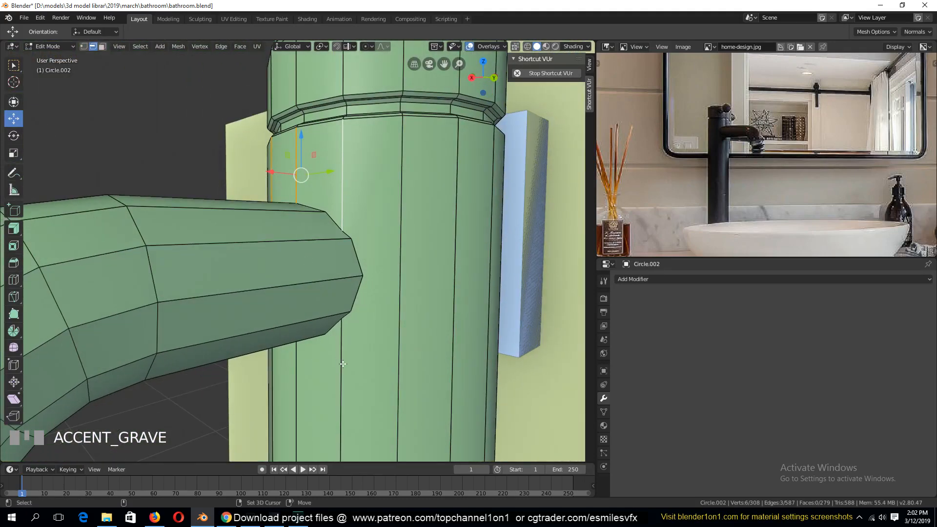
pyautogui.keyDown('shift'); pyautogui.click(343, 371); pyautogui.keyUp('shift')
pyautogui.keyDown('shift'); pyautogui.click(296, 415); pyautogui.keyUp('shift')
pyautogui.press('`')
pyautogui.moveTo(305, 418); pyautogui.dragTo(176, 393, button='middle')
pyautogui.keyDown('shift'); pyautogui.click(176, 392); pyautogui.keyUp('shift')
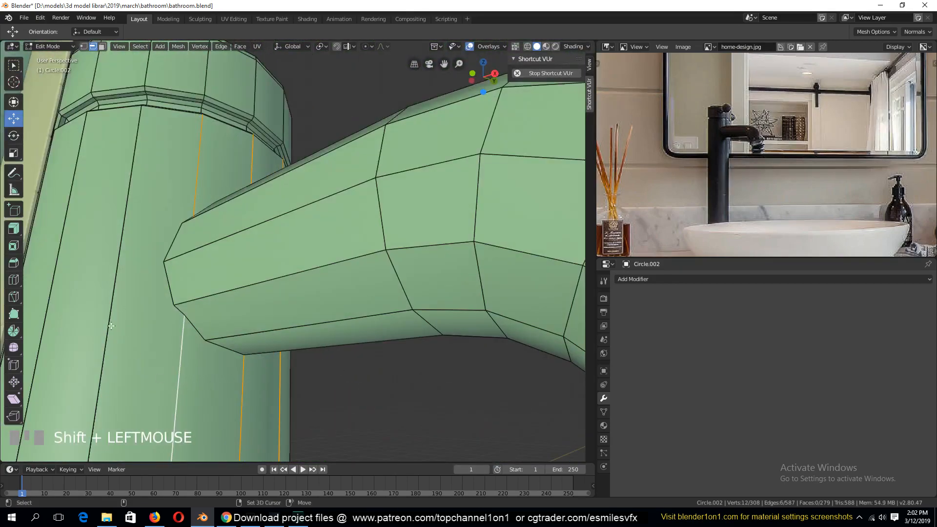
pyautogui.rightClick(150, 242)
pyautogui.click(150, 243)
pyautogui.hotkey('alt', 'a')
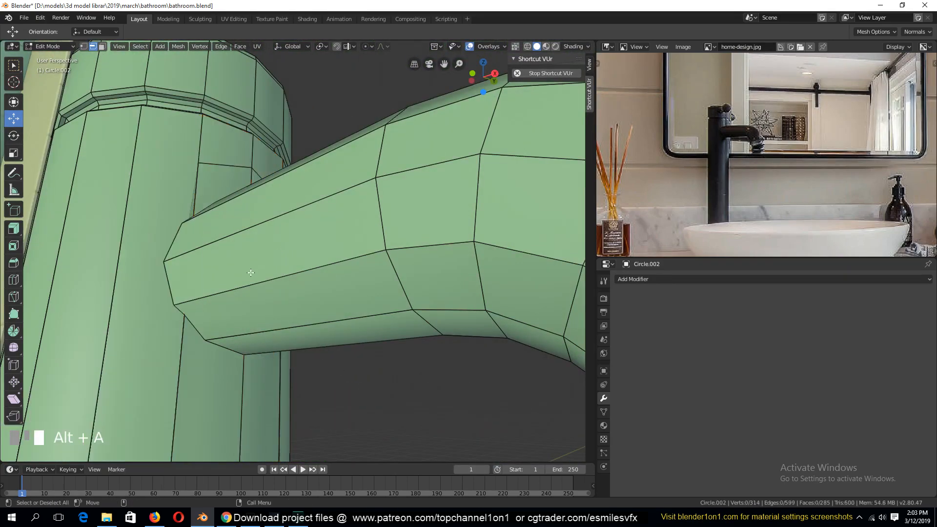
# Step: Edge-slide the new cross edges above and below the spout joint closer to the spout, by about -0.65
pyautogui.press('`')
pyautogui.moveTo(251, 272); pyautogui.dragTo(194, 278, button='middle')
pyautogui.scroll(-5, 252, 373)
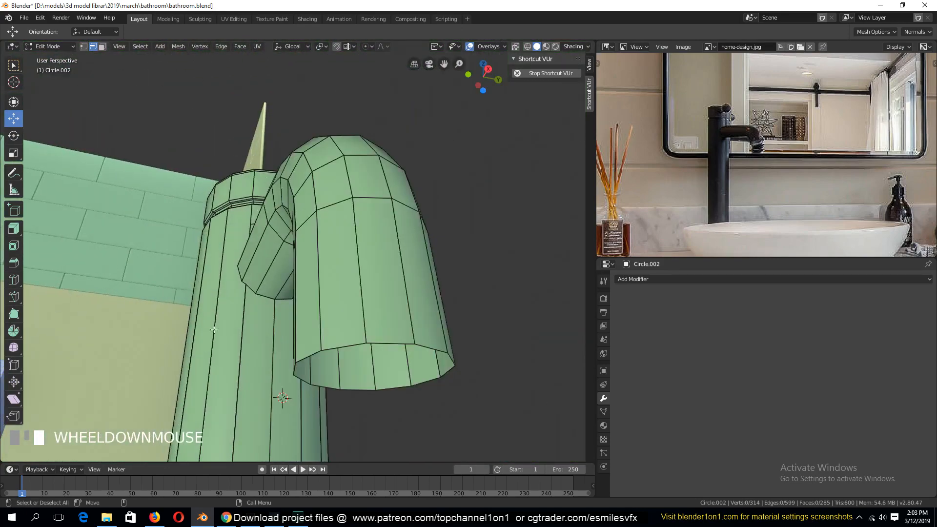
pyautogui.scroll(-2, 252, 372)
pyautogui.scroll(2, 252, 373)
pyautogui.scroll(-2, 252, 373)
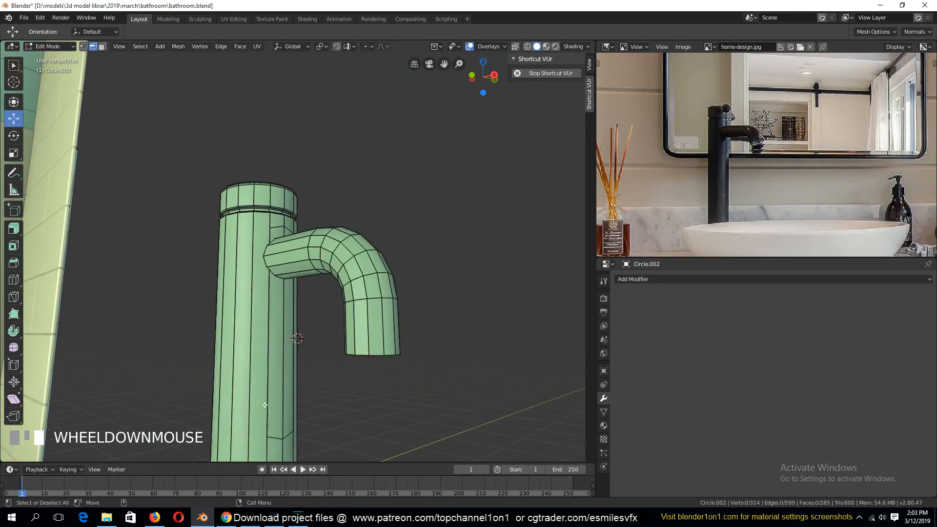
pyautogui.keyDown('alt'); pyautogui.click(282, 441); pyautogui.keyUp('alt')
pyautogui.keyDown('alt'); pyautogui.click(283, 328); pyautogui.keyUp('alt')
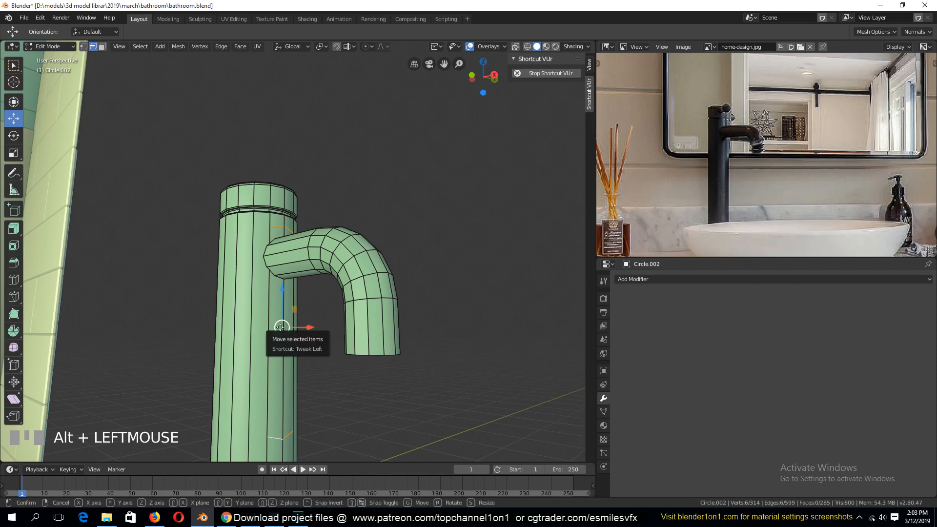
pyautogui.press('g')
pyautogui.press('g')
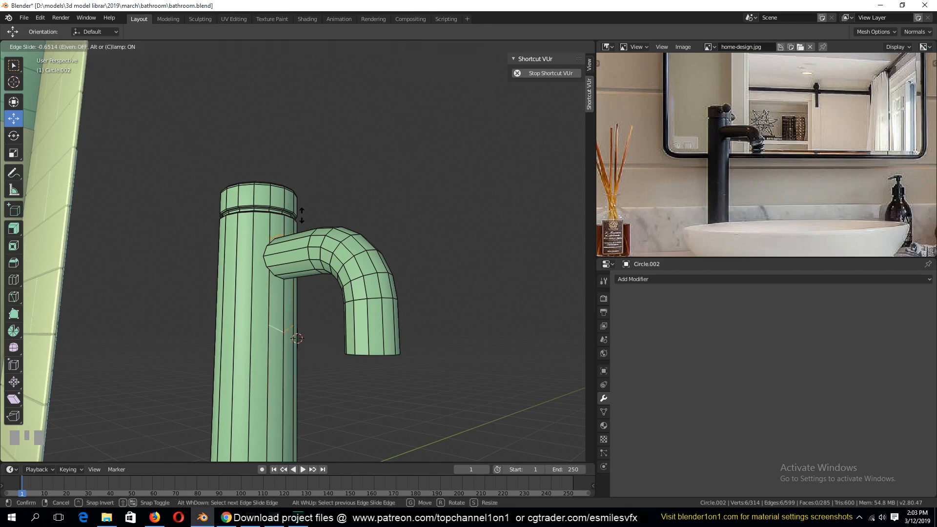
pyautogui.click(301, 215)
# Step: Clear the selection in vertex mode and inspect the spout joint in see-through and solid display
pyautogui.scroll(4, 295, 336)
pyautogui.press('1')
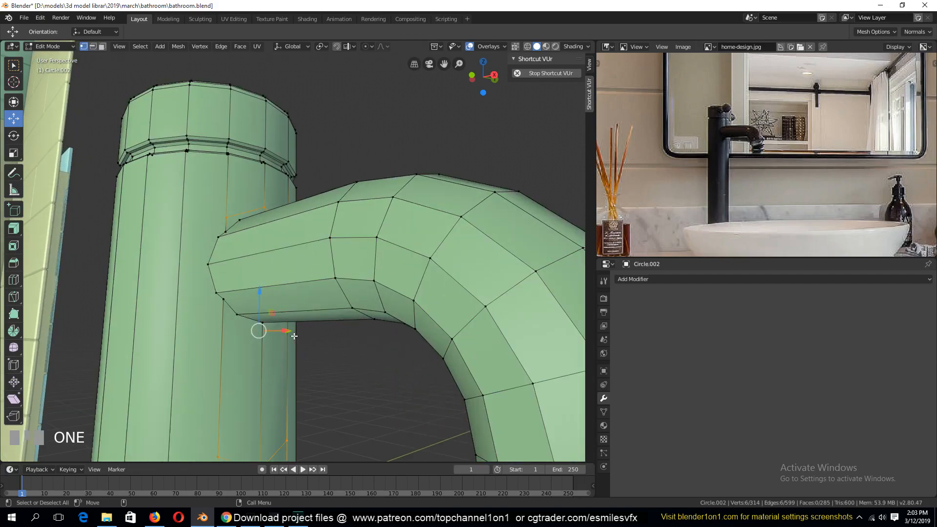
pyautogui.hotkey('alt', 'a')
pyautogui.hotkey('shift', 'z')
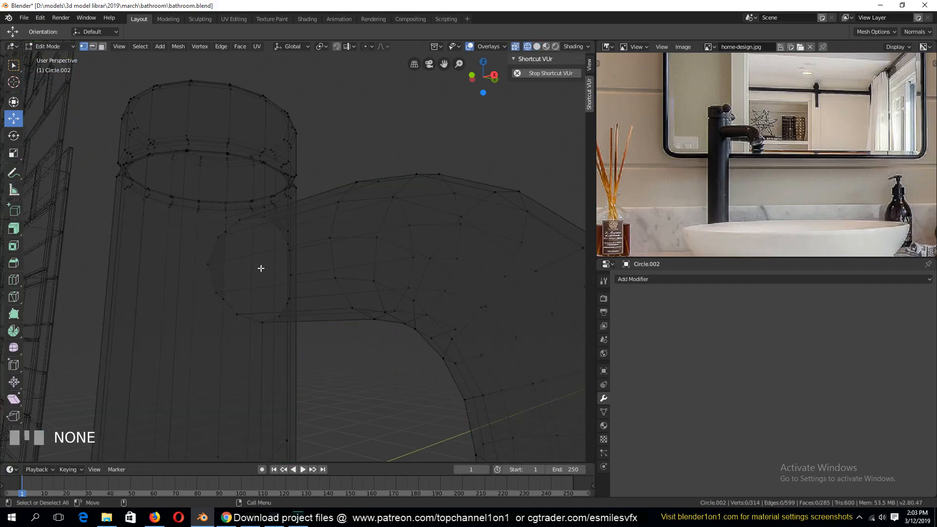
pyautogui.hotkey('shift', '`')
pyautogui.hotkey('shift', 'z')
pyautogui.scroll(2, 368, 263)
# Step: Edge-slide the three-vertex cross edge row below the spout joint up toward the spout by about -0.786, and clear the selection
pyautogui.click(334, 215)
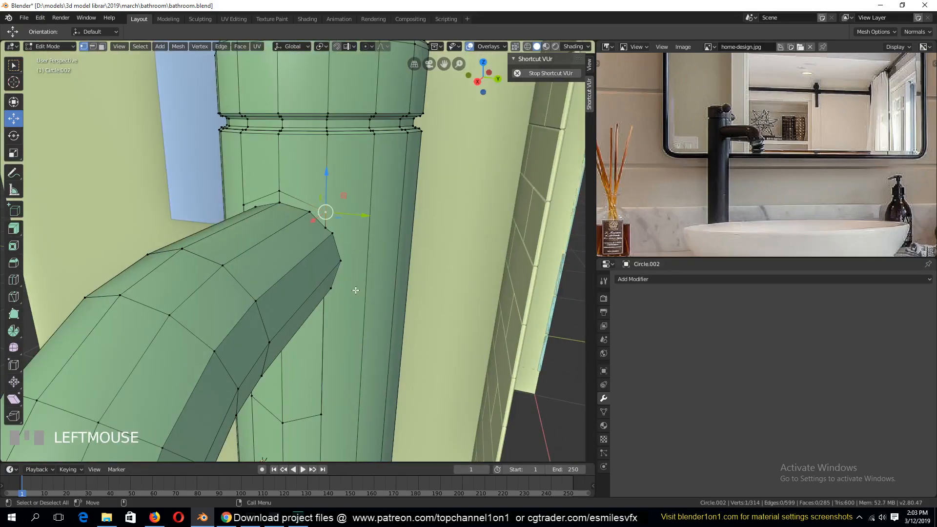
pyautogui.press('g')
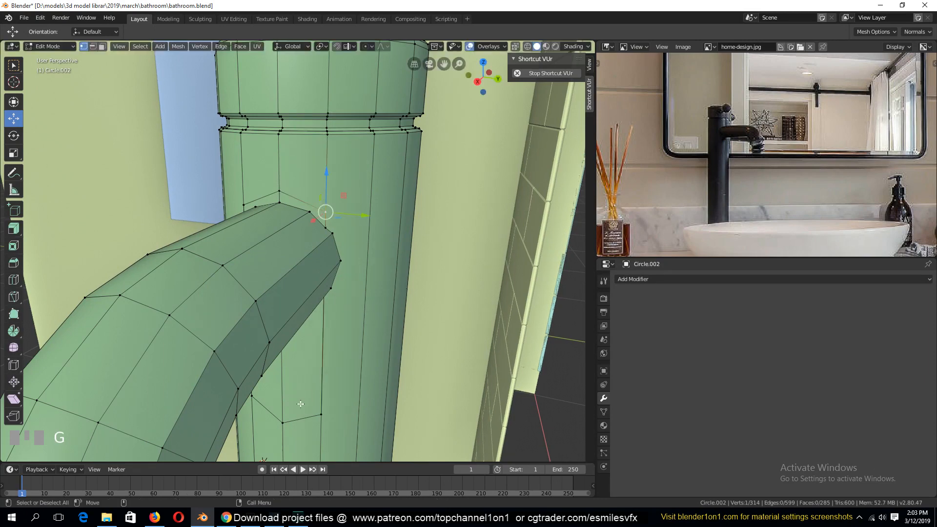
pyautogui.click(301, 404)
pyautogui.hotkey('shift', '`')
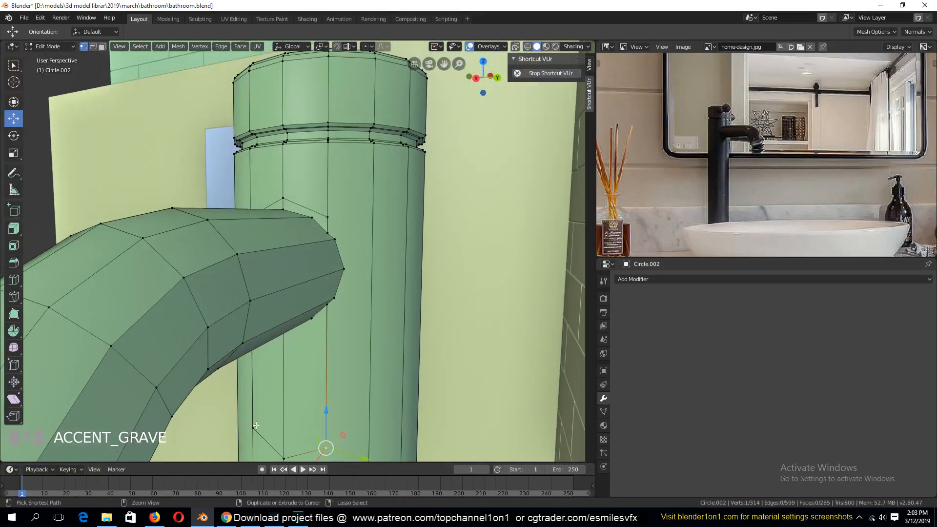
pyautogui.keyDown('ctrl'); pyautogui.click(325, 448); pyautogui.keyUp('ctrl')
pyautogui.press('g')
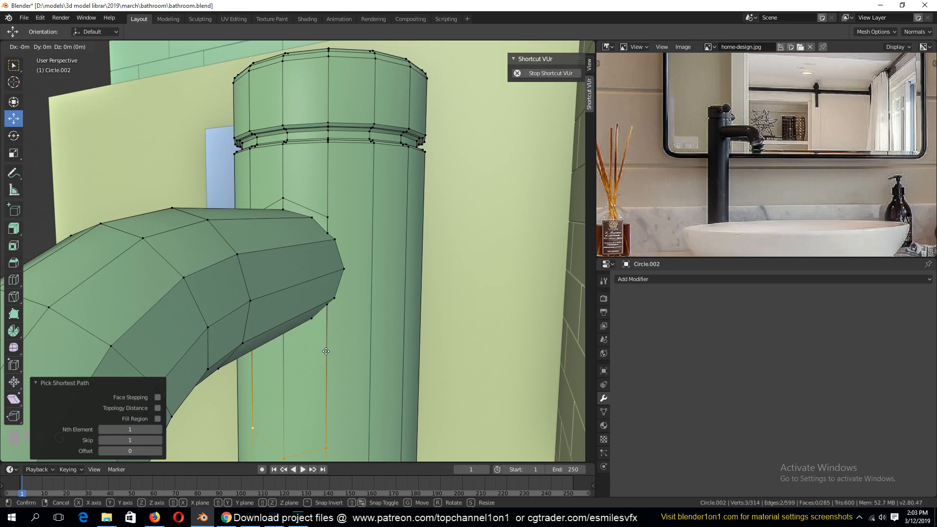
pyautogui.press('g')
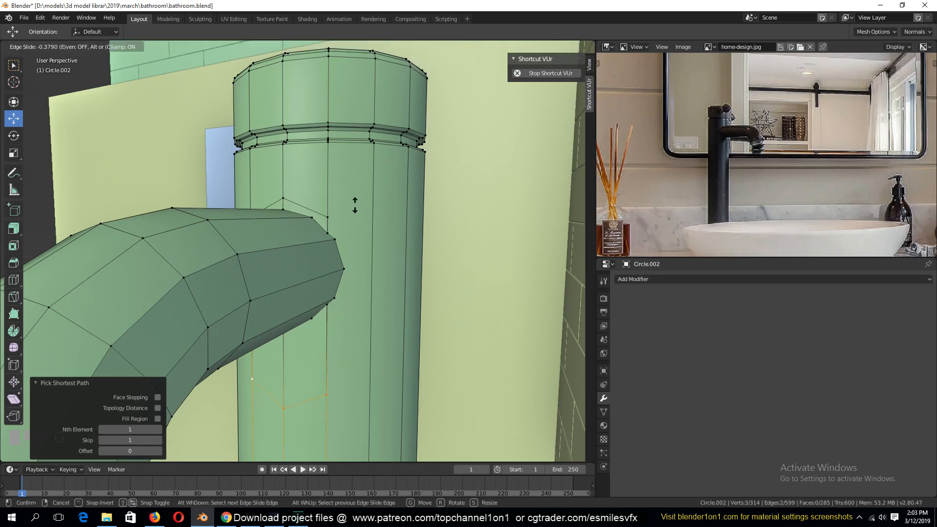
pyautogui.click(350, 66)
pyautogui.hotkey('shift', '`')
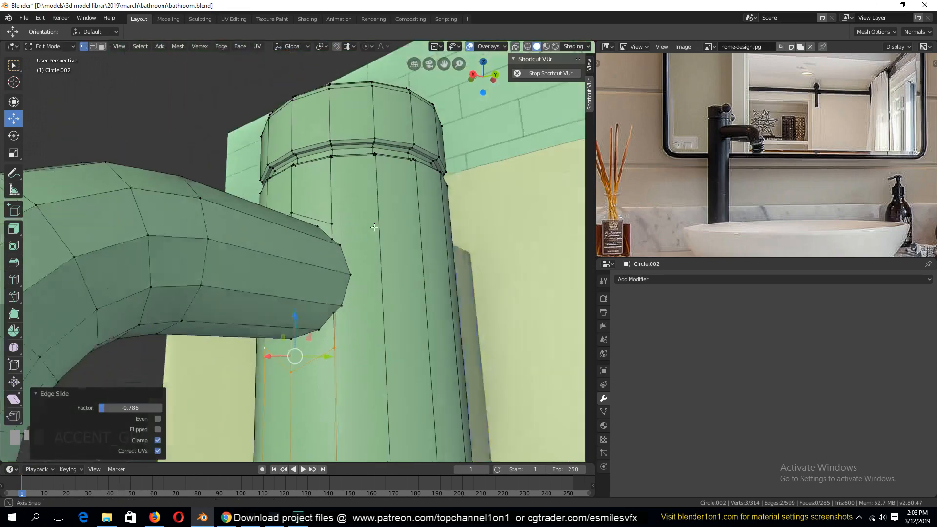
pyautogui.hotkey('alt', 'a')
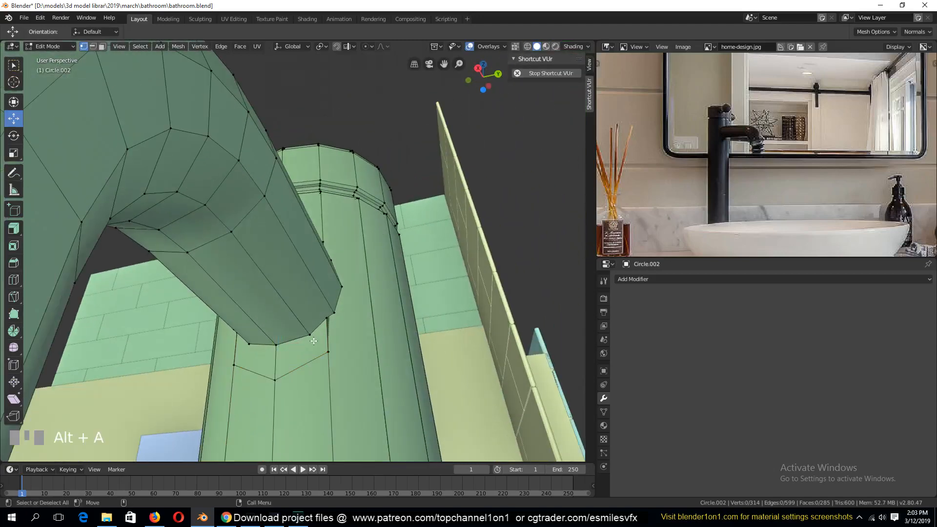
pyautogui.click(309, 332)
pyautogui.keyDown('shift'); pyautogui.click(332, 359); pyautogui.keyUp('shift')
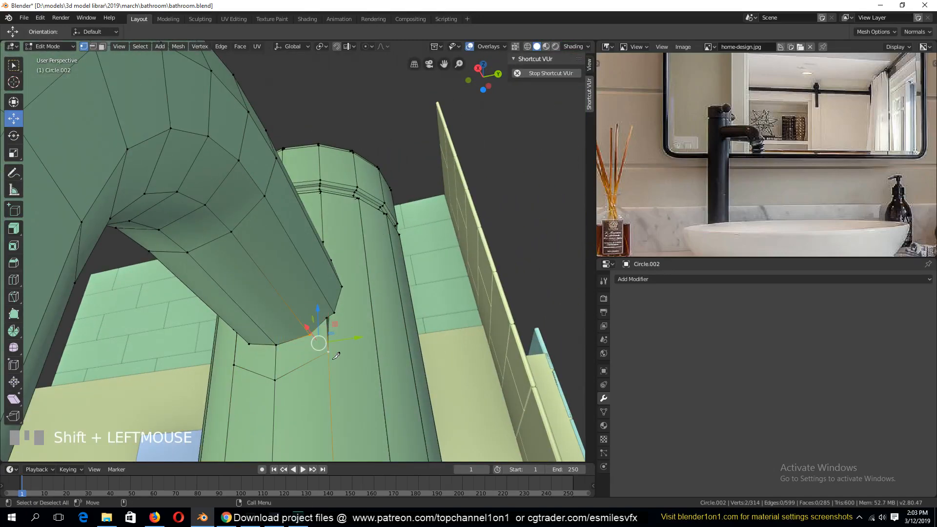
pyautogui.hotkey('alt', 'a')
pyautogui.hotkey('shift', '`')
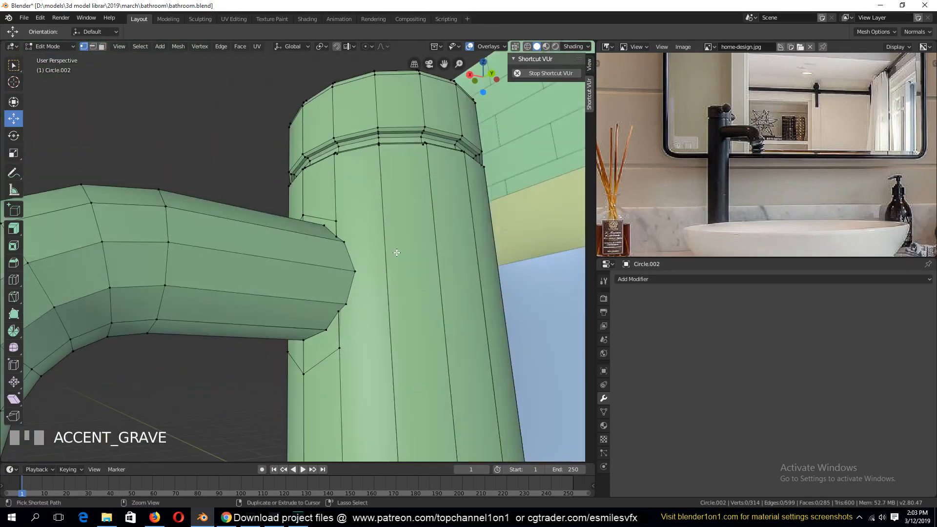
pyautogui.hotkey('ctrl', 'r')
pyautogui.hotkey('shift', '`')
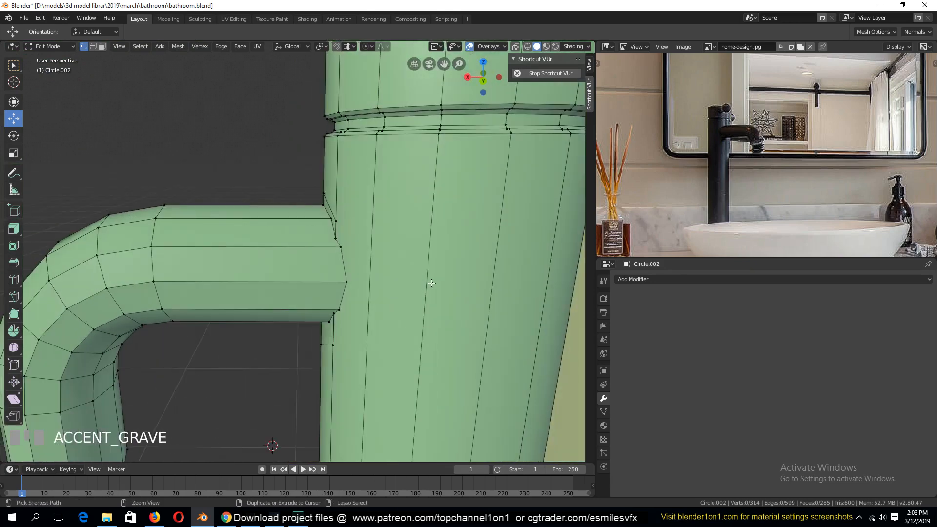
pyautogui.hotkey('ctrl', 'r')
# Step: In edge selection, subdivide the 13 vertical cylinder edges below the groove that the spout does not interrupt, using one cut
pyautogui.press('2')
pyautogui.hotkey('ctrl', 'r')
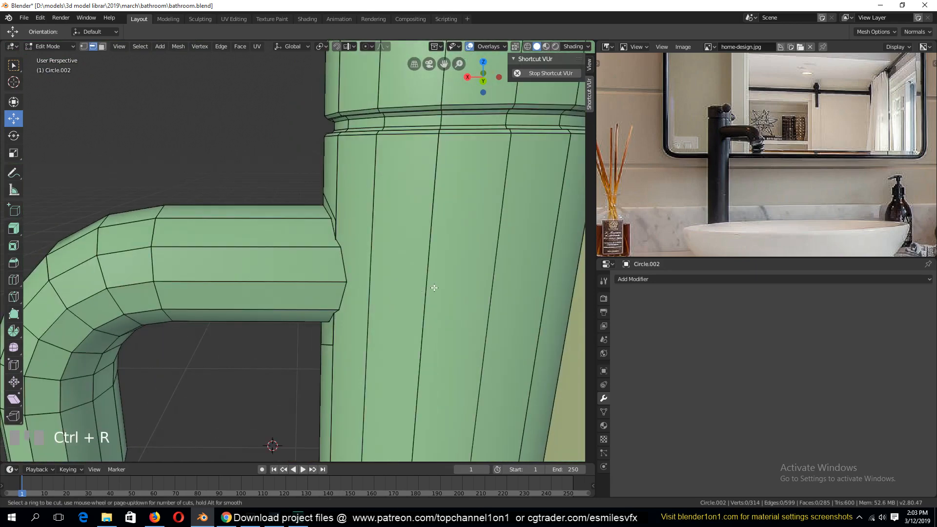
pyautogui.rightClick(435, 287)
pyautogui.click(369, 278)
pyautogui.keyDown('shift'); pyautogui.click(426, 293); pyautogui.keyUp('shift')
pyautogui.keyDown('shift'); pyautogui.click(492, 293); pyautogui.keyUp('shift')
pyautogui.keyDown('shift'); pyautogui.click(546, 299); pyautogui.keyUp('shift')
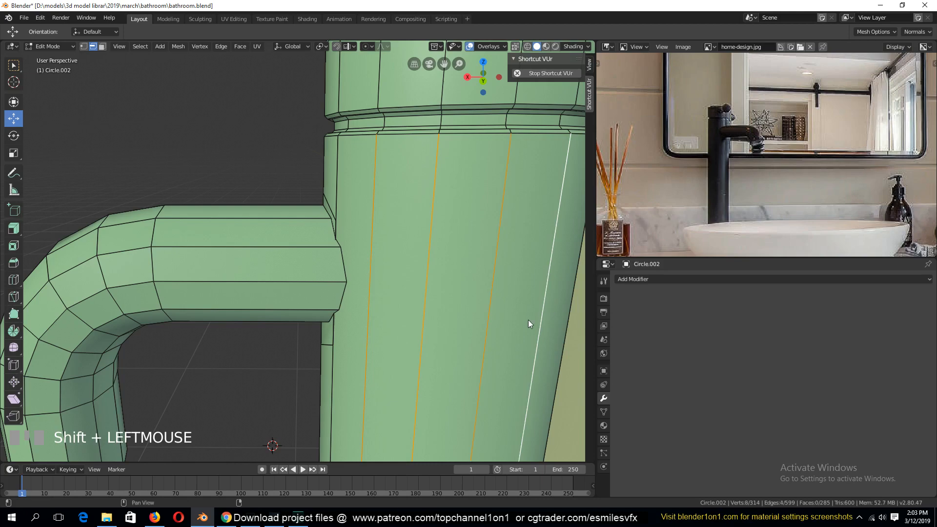
pyautogui.hotkey('shift', '`')
pyautogui.scroll(-2, 425, 314)
pyautogui.keyDown('shift'); pyautogui.click(457, 303); pyautogui.keyUp('shift')
pyautogui.keyDown('shift'); pyautogui.click(495, 295); pyautogui.keyUp('shift')
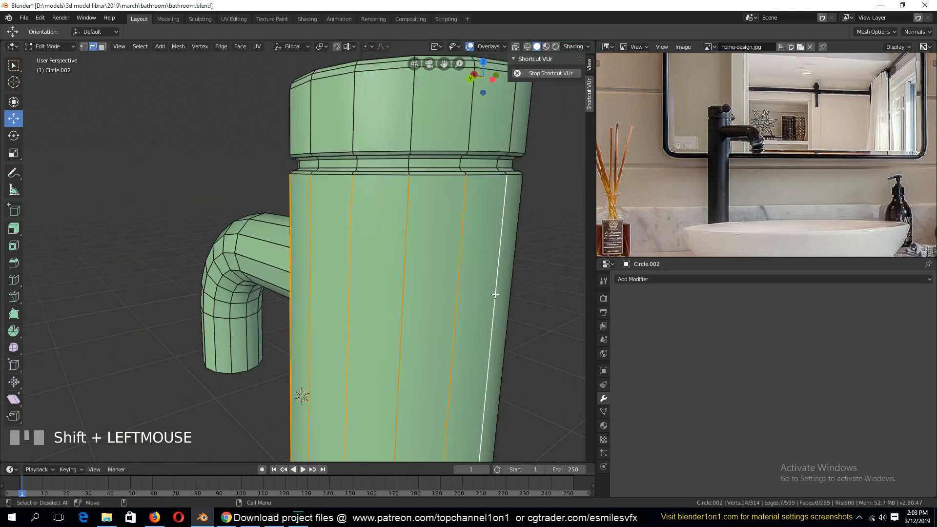
pyautogui.moveTo(495, 295); pyautogui.dragTo(400, 299, button='middle')
pyautogui.keyDown('shift'); pyautogui.click(165, 305); pyautogui.keyUp('shift')
pyautogui.keyDown('shift'); pyautogui.click(217, 306); pyautogui.keyUp('shift')
pyautogui.keyDown('shift'); pyautogui.click(275, 306); pyautogui.keyUp('shift')
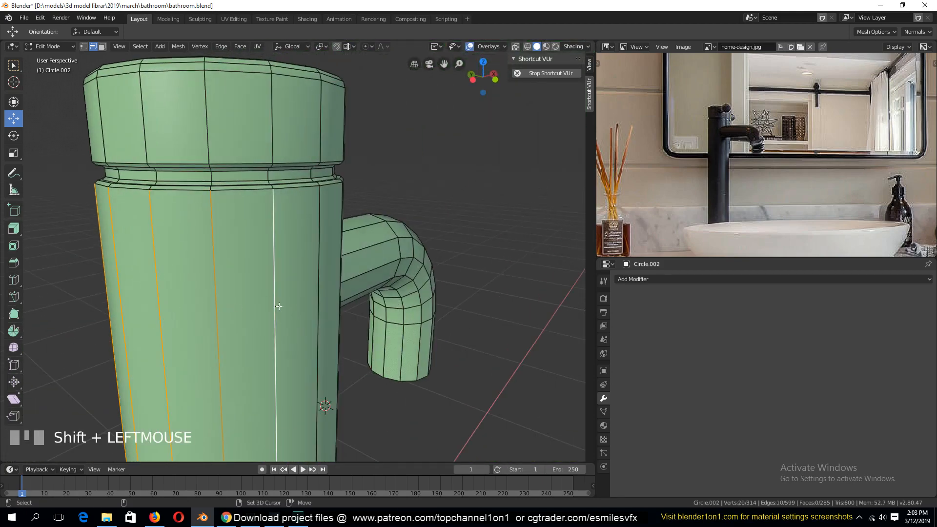
pyautogui.hotkey('shift', '`')
pyautogui.keyDown('shift'); pyautogui.click(135, 293); pyautogui.keyUp('shift')
pyautogui.keyDown('shift'); pyautogui.click(176, 293); pyautogui.keyUp('shift')
pyautogui.keyDown('shift'); pyautogui.click(218, 293); pyautogui.keyUp('shift')
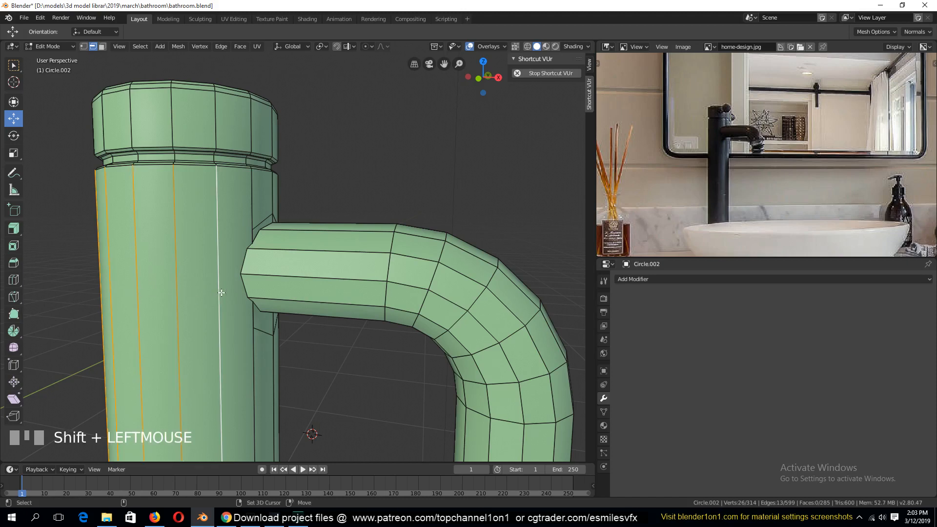
pyautogui.rightClick(221, 293)
pyautogui.click(208, 243)
# Step: Select the new horizontal edge row around the cylinder and raise it along Z by about 0.032 m to the spout's mid-height
pyautogui.scroll(-3, 234, 385)
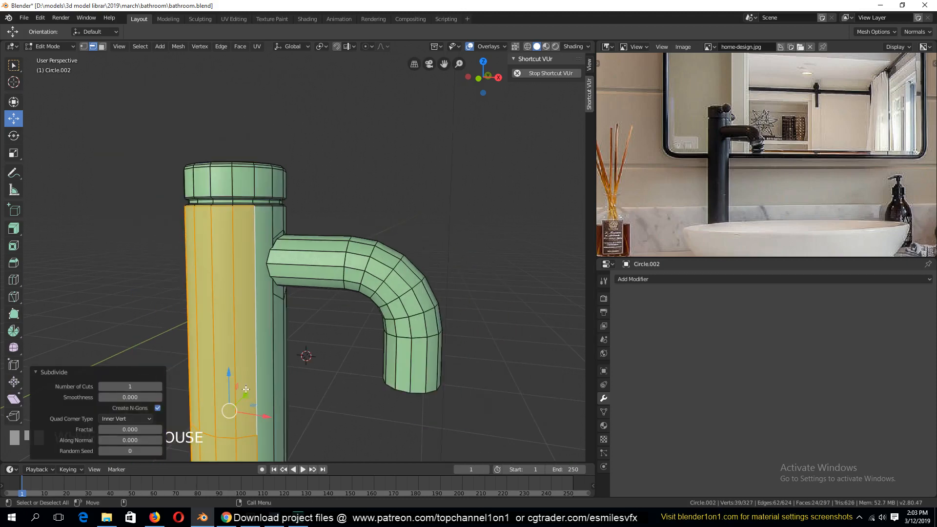
pyautogui.keyDown('alt'); pyautogui.click(210, 435); pyautogui.keyUp('alt')
pyautogui.moveTo(231, 372); pyautogui.dragTo(227, 363)
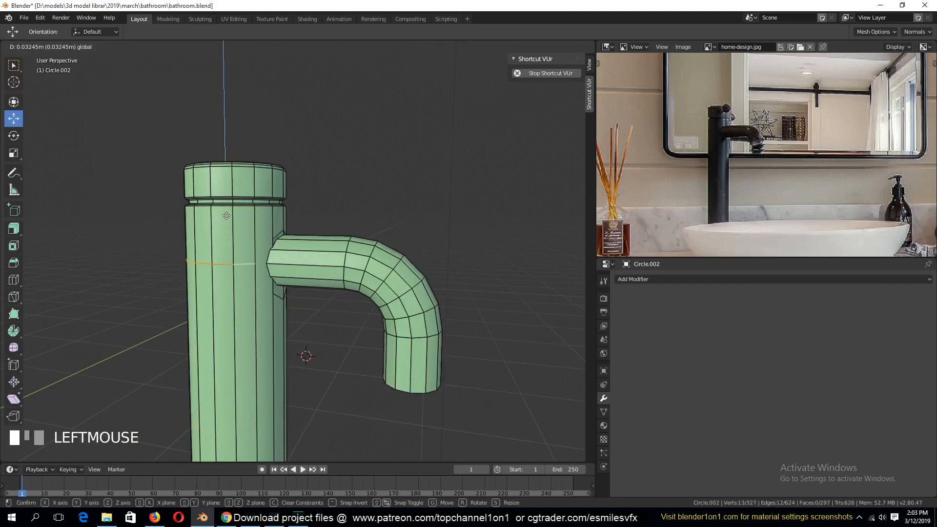
pyautogui.moveTo(228, 220); pyautogui.dragTo(227, 220)
# Step: Connect the end vertex of the horizontal edge row to the outermost spout joint vertex beside it
pyautogui.scroll(2, 227, 220)
pyautogui.press('1')
pyautogui.scroll(3, 128, 315)
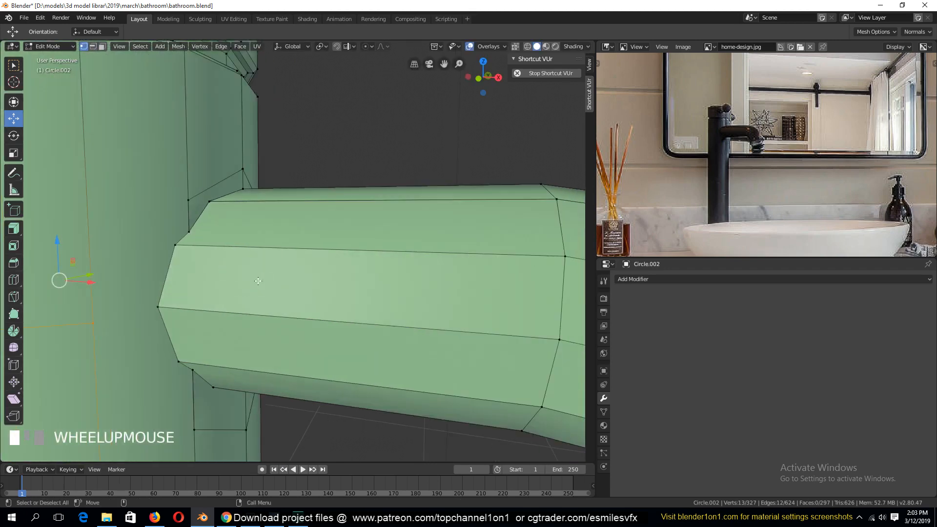
pyautogui.hotkey('alt', 'a')
pyautogui.click(128, 315)
pyautogui.keyDown('shift'); pyautogui.click(157, 307); pyautogui.keyUp('shift')
pyautogui.keyDown('shift'); pyautogui.click(93, 323); pyautogui.keyUp('shift')
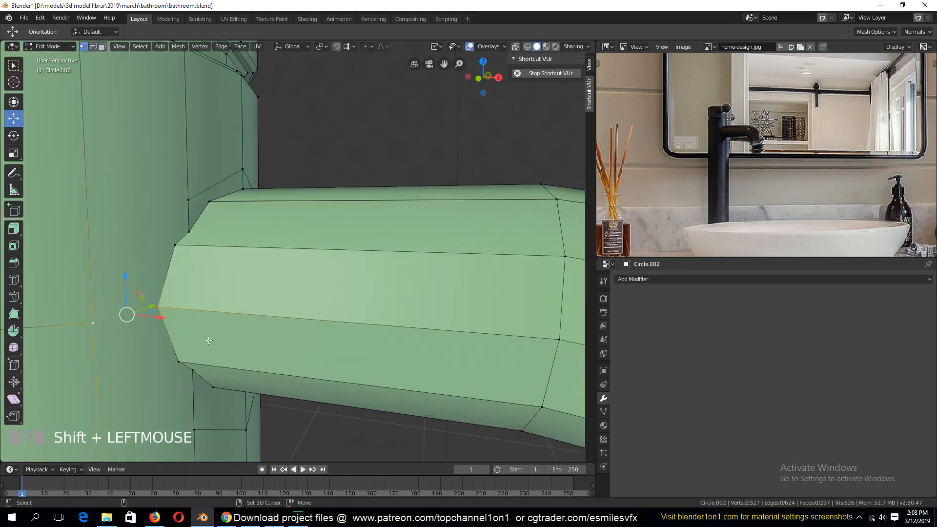
pyautogui.press('j')
# Step: Connect the cylinder vertex above the spout joint to the end vertex of the horizontal row, and nudge both vertices slightly
pyautogui.click(189, 228)
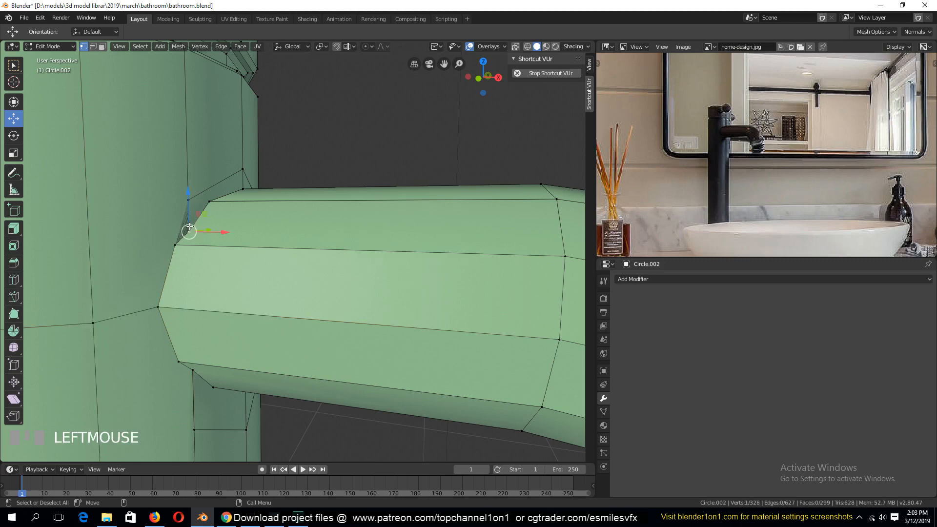
pyautogui.press('`')
pyautogui.moveTo(194, 279); pyautogui.dragTo(134, 239, button='middle')
pyautogui.hotkey('alt', 'a')
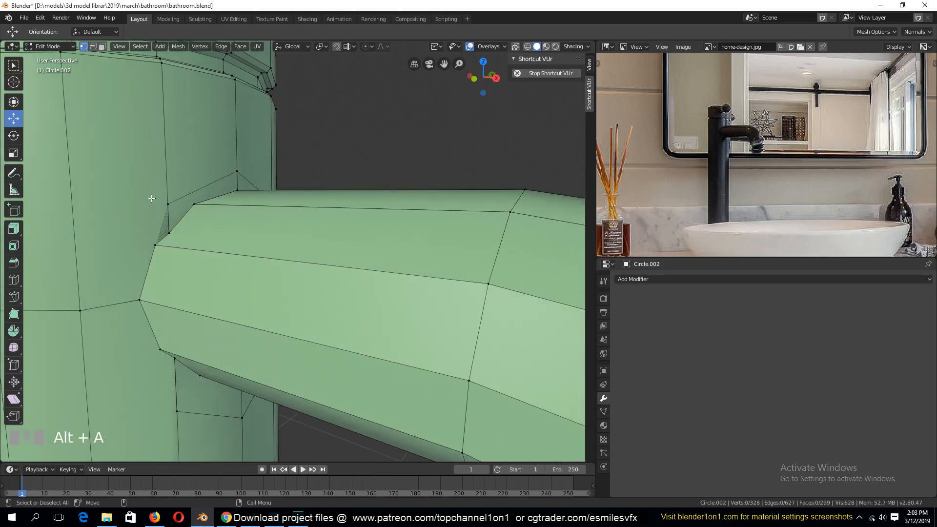
pyautogui.click(168, 203)
pyautogui.keyDown('shift'); pyautogui.click(83, 306); pyautogui.keyUp('shift')
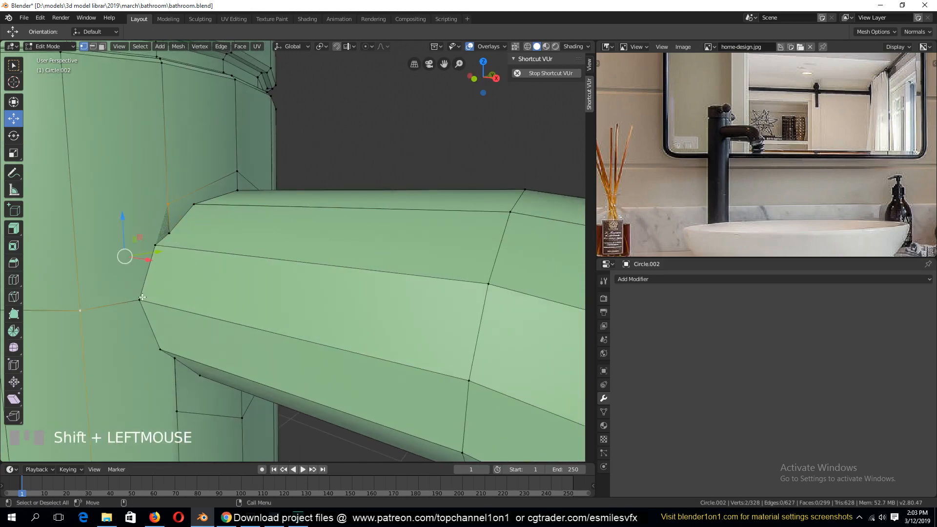
pyautogui.press('j')
pyautogui.press('super')
pyautogui.moveTo(283, 156); pyautogui.dragTo(279, 152)
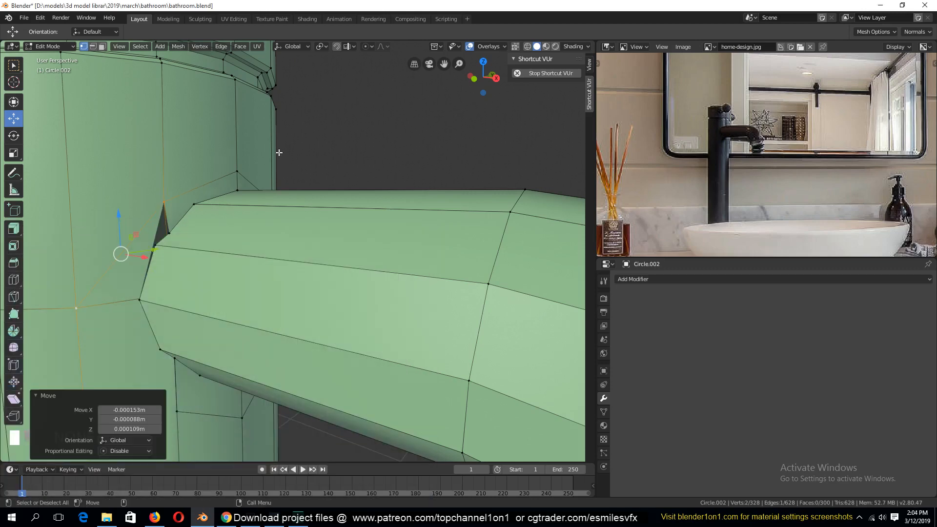
# Step: In face selection, delete the dark sliver face between the spout joint and the cylinder
pyautogui.hotkey('alt', 'a')
pyautogui.press('3')
pyautogui.click(163, 228)
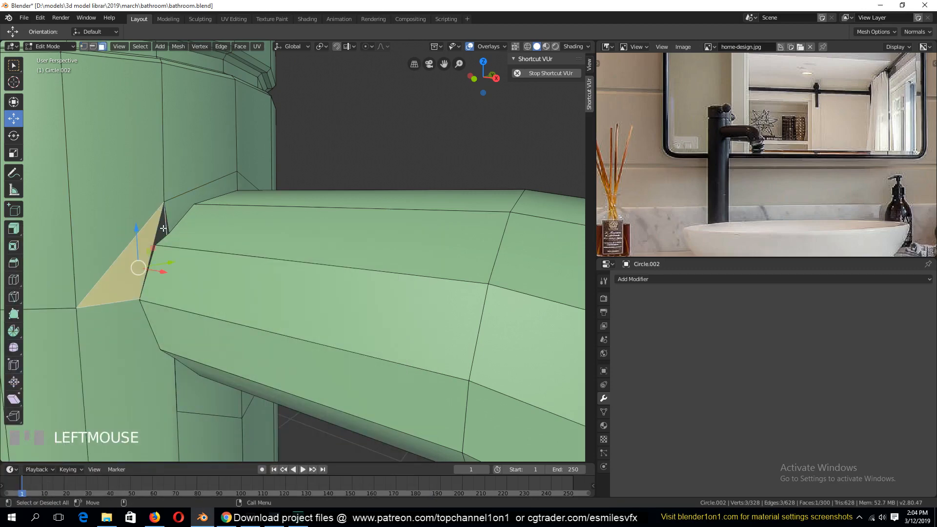
pyautogui.click(167, 229)
pyautogui.click(167, 234)
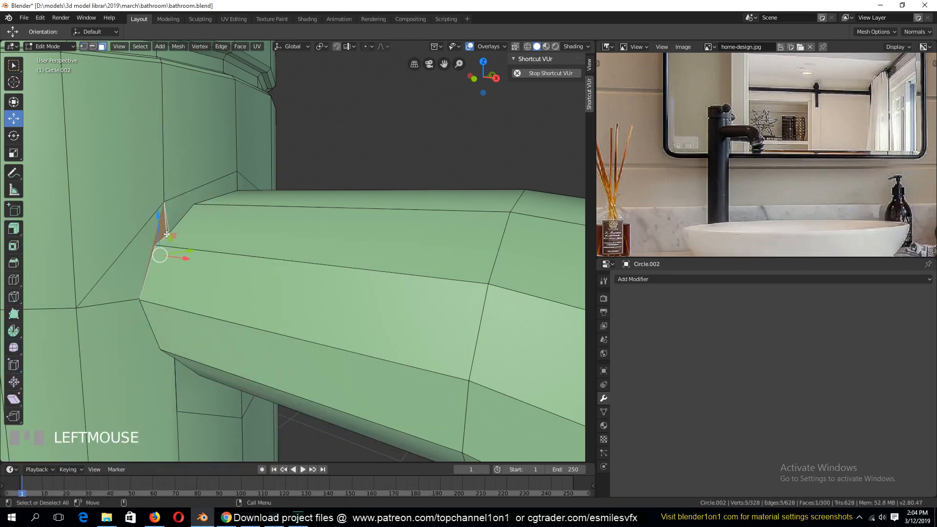
pyautogui.press('x')
pyautogui.click(160, 257)
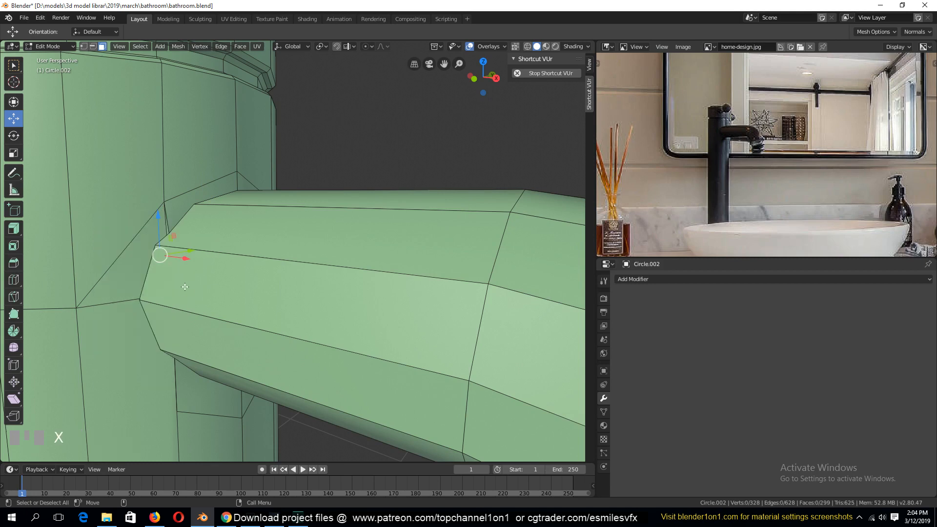
# Step: Undo the face deletion, the vertex nudge and the diagonal vertex connection above the spout joint
pyautogui.moveTo(160, 256); pyautogui.dragTo(262, 291, button='middle')
pyautogui.hotkey('ctrl', 'z')
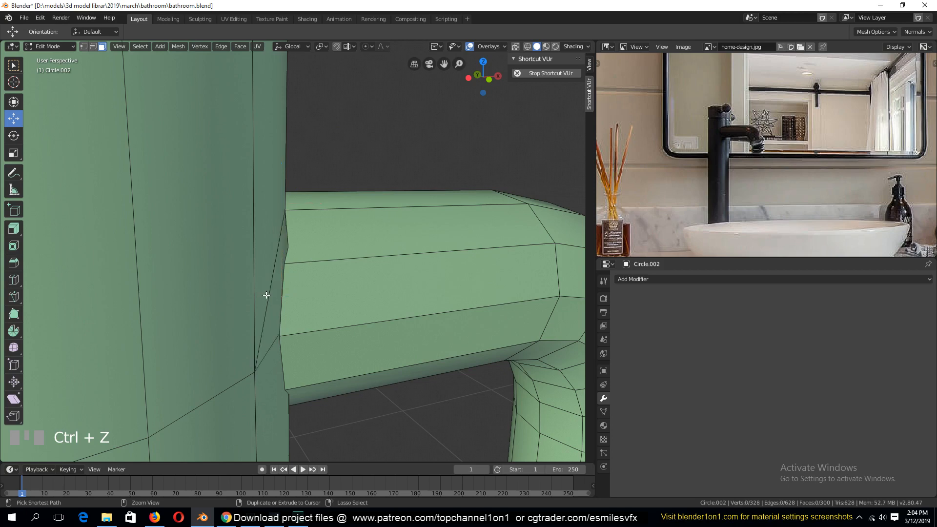
pyautogui.hotkey('ctrl', 'z')
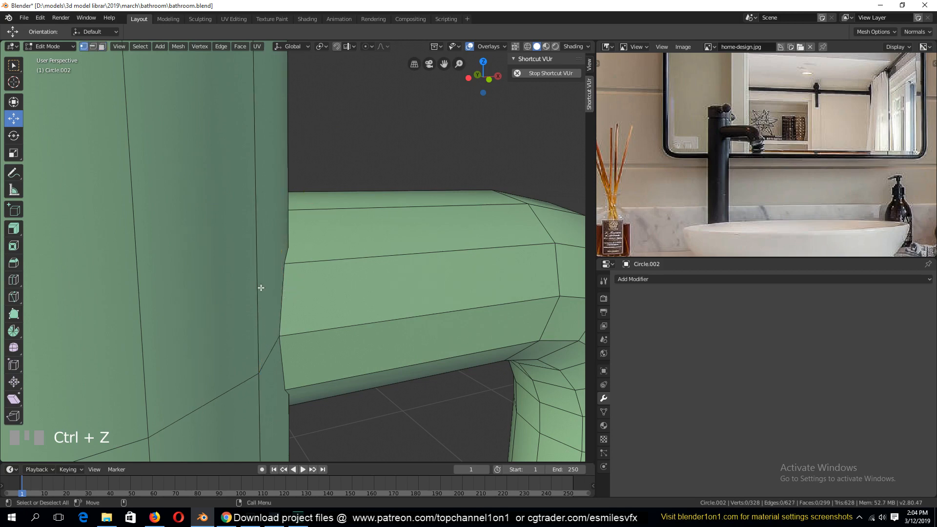
# Step: Try moving the upper side vertex of the spout joint, and inspect the spout opening from inside the cylinder
pyautogui.click(290, 271)
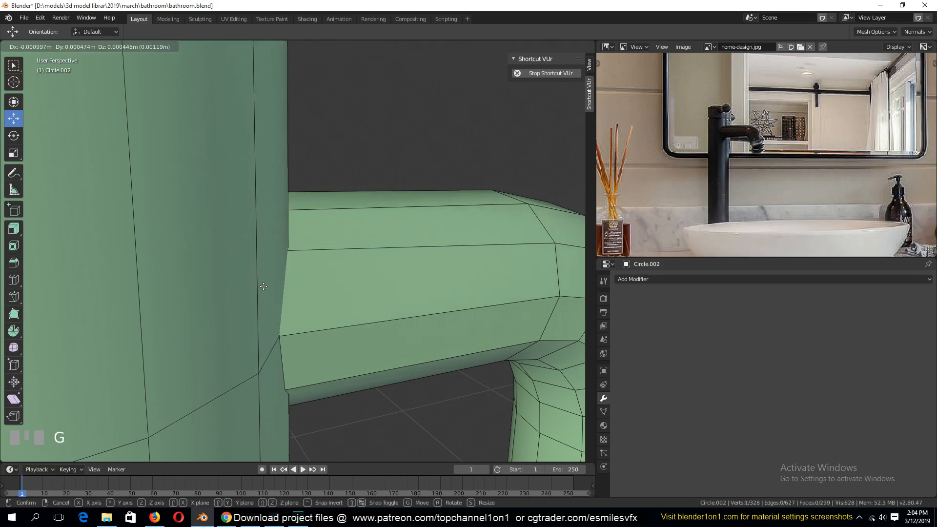
pyautogui.press('`')
pyautogui.moveTo(283, 293); pyautogui.dragTo(366, 278, button='middle')
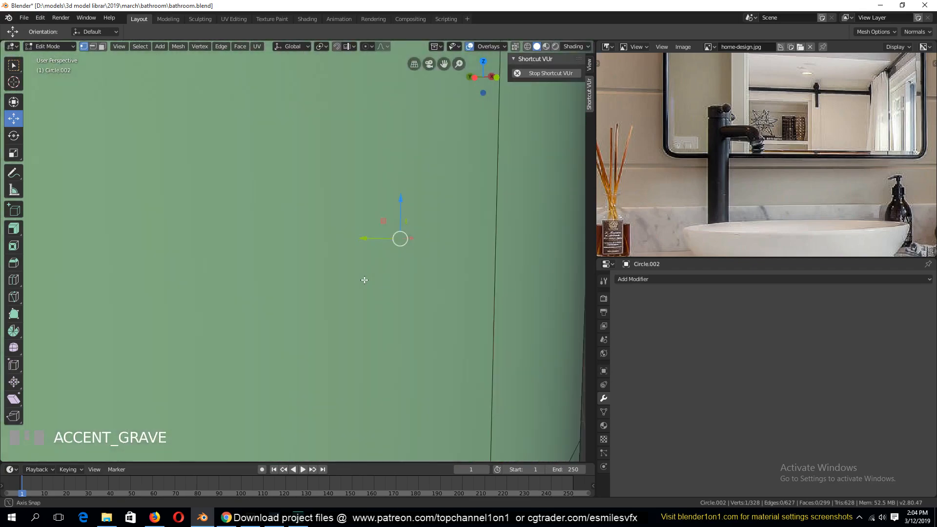
pyautogui.scroll(3, 383, 299)
pyautogui.scroll(-2, 420, 304)
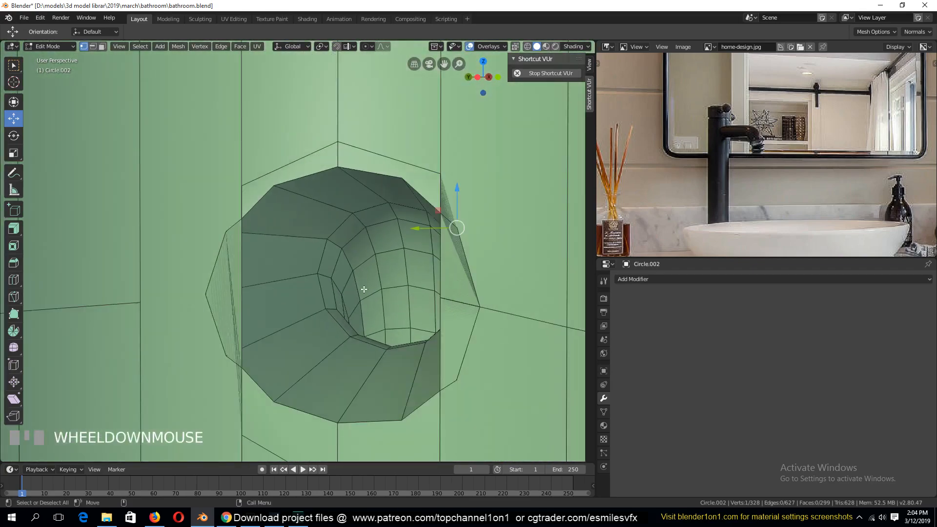
# Step: In face selection, delete the triangular sliver face beside the spout opening and the tall cylinder face on the opening's opposite side
pyautogui.click(219, 280)
pyautogui.press('3')
pyautogui.click(233, 321)
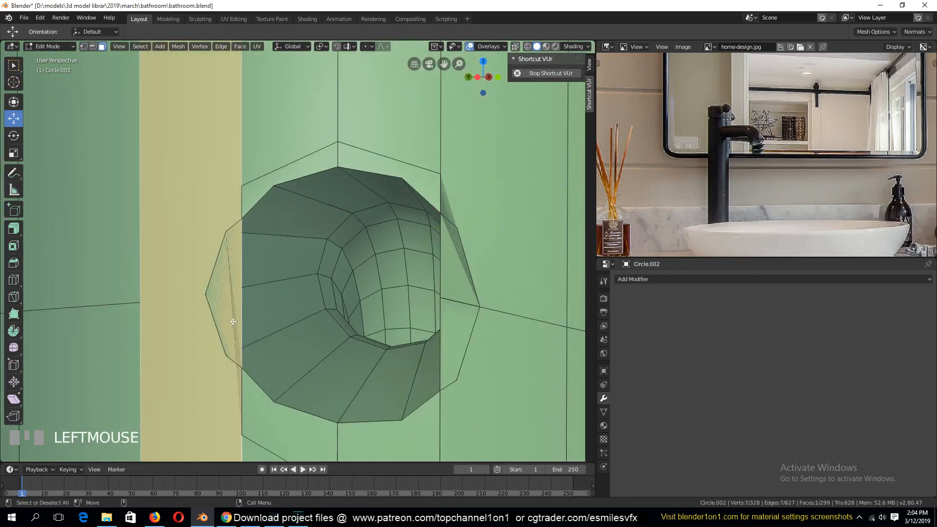
pyautogui.click(473, 315)
pyautogui.click(462, 279)
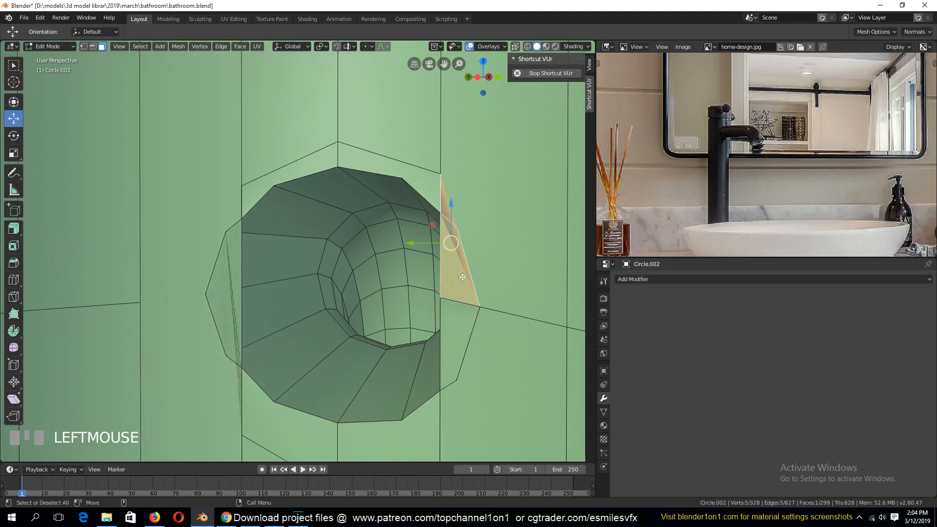
pyautogui.press('x')
pyautogui.click(467, 298)
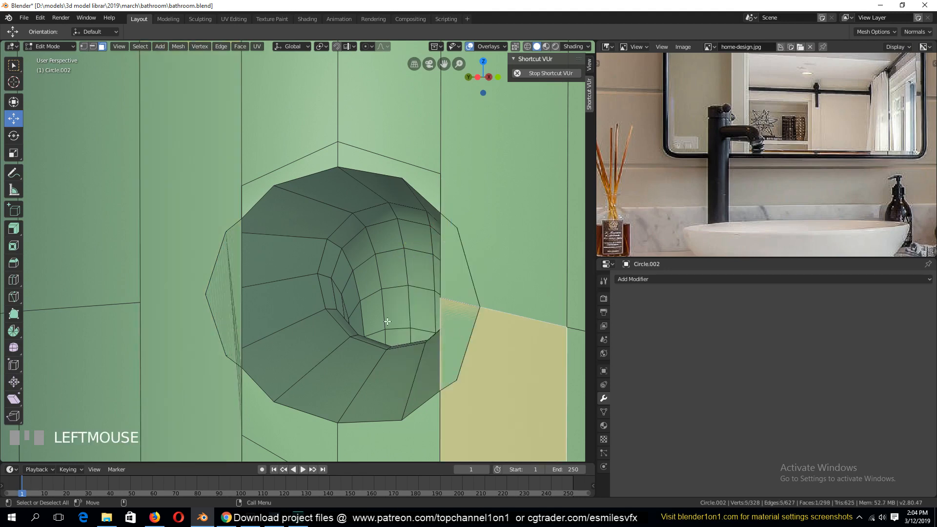
pyautogui.click(233, 282)
pyautogui.press('x')
pyautogui.click(178, 236)
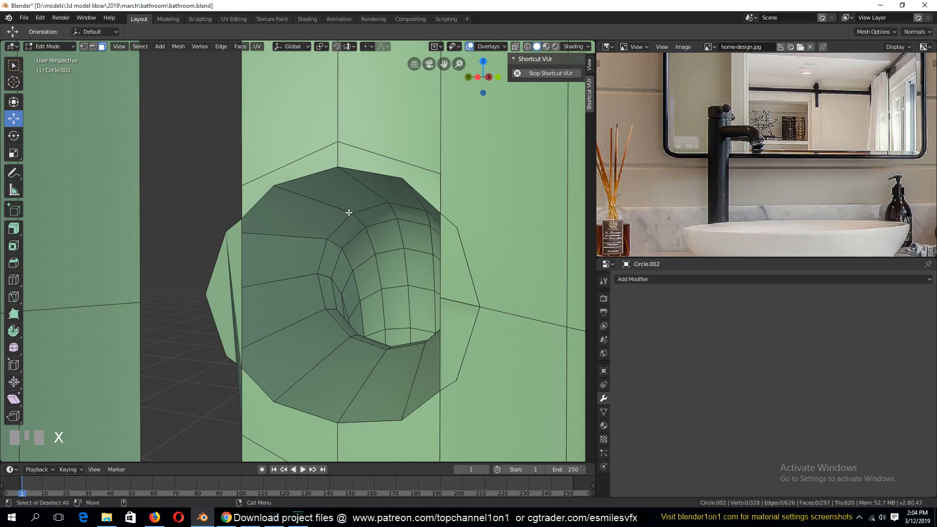
# Step: Delete the large cylinder faces above and below the horizontal edge on the sliver's side of the spout opening
pyautogui.click(268, 187)
pyautogui.click(427, 187)
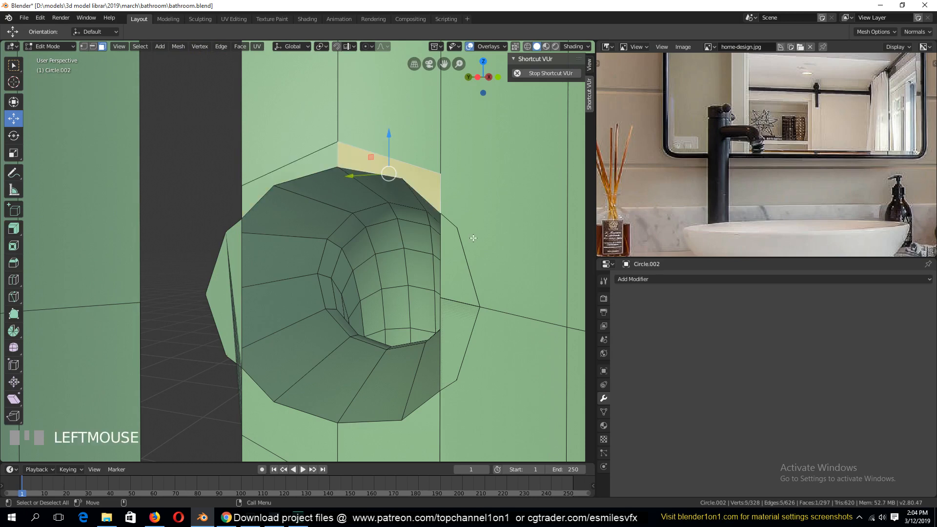
pyautogui.click(473, 242)
pyautogui.press('x')
pyautogui.click(480, 344)
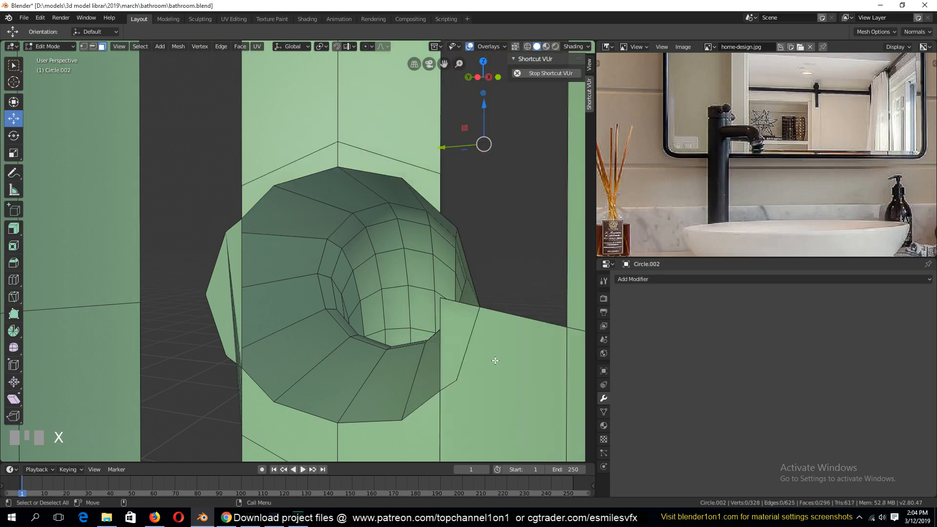
pyautogui.click(494, 360)
pyautogui.press('x')
pyautogui.click(497, 359)
pyautogui.scroll(8, 499, 360)
pyautogui.scroll(-5, 501, 359)
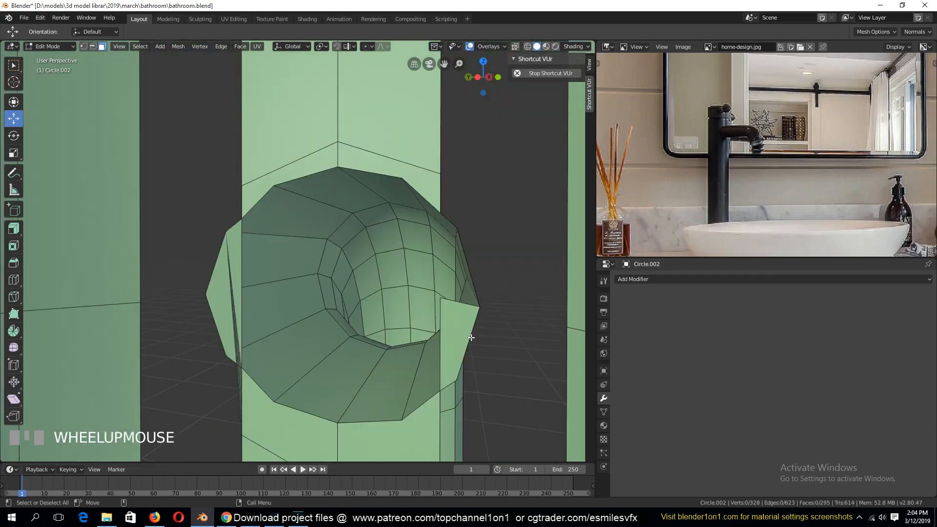
# Step: Delete the leftover flap face covering the edge of the spout opening
pyautogui.click(446, 332)
pyautogui.press('x')
pyautogui.click(446, 327)
# Step: From outside the faucet, move the cylinder vertex above the side of the spout joint slightly upward
pyautogui.moveTo(447, 327); pyautogui.dragTo(330, 248, button='middle')
pyautogui.press('2')
pyautogui.scroll(5, 330, 248)
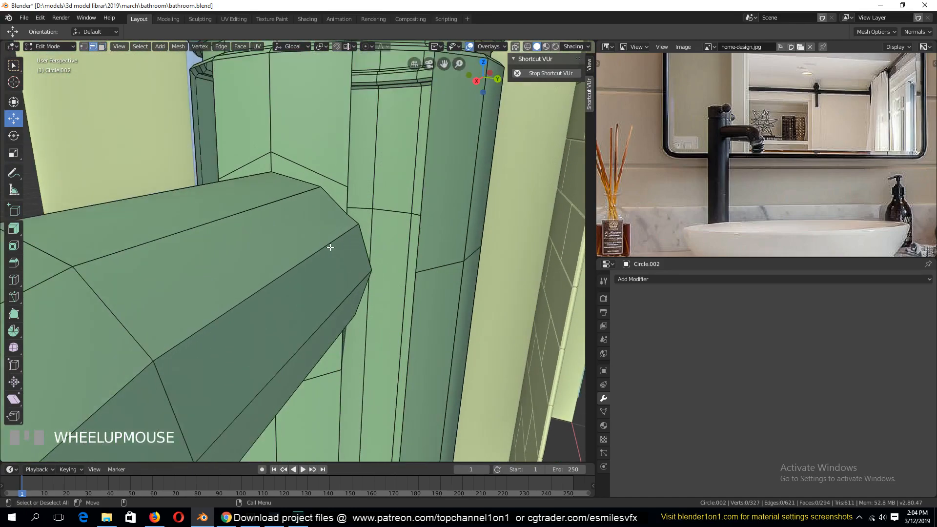
pyautogui.press('1')
pyautogui.click(362, 191)
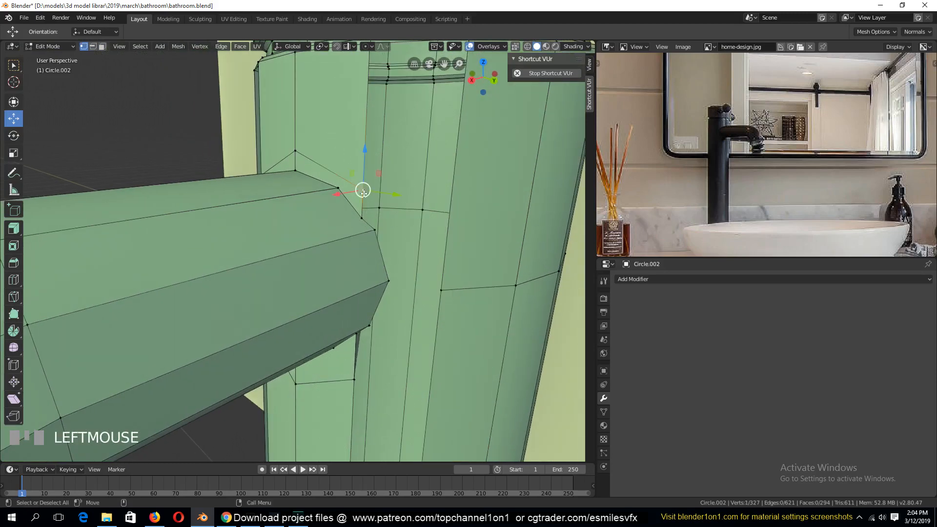
pyautogui.press('g')
pyautogui.click(367, 177)
pyautogui.hotkey('alt', 'a')
# Step: Delete the narrow sliver face between the raised cylinder vertex and the side of the spout joint
pyautogui.moveTo(367, 221); pyautogui.dragTo(347, 224, button='middle')
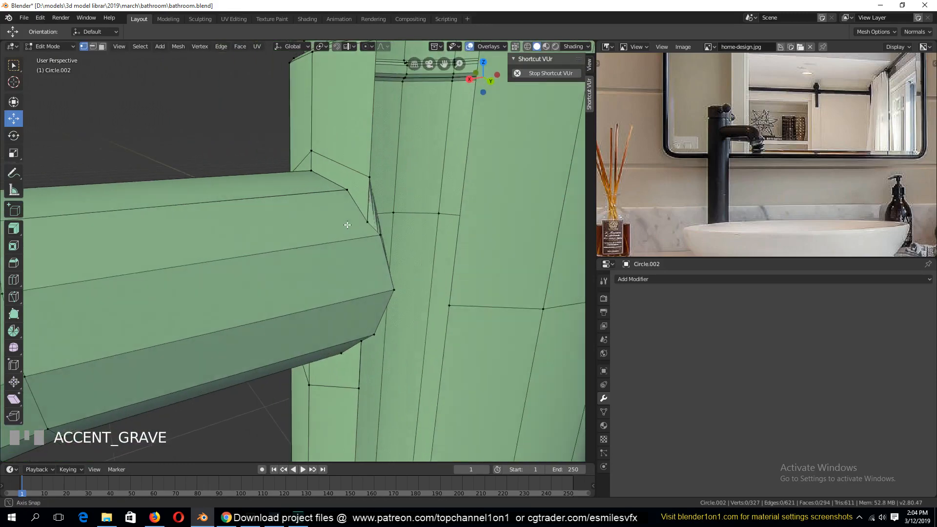
pyautogui.press('3')
pyautogui.click(373, 219)
pyautogui.press('x')
pyautogui.click(397, 255)
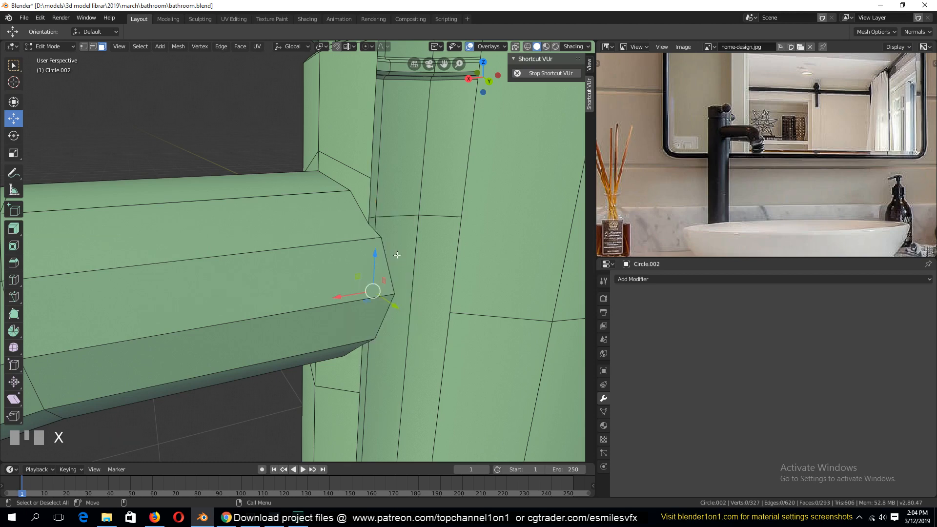
# Step: Merge the extra vertex on the upper side of the spout joint with the neighbouring spout rim vertex
pyautogui.press('`')
pyautogui.press('1')
pyautogui.click(360, 215)
pyautogui.keyDown('shift'); pyautogui.click(334, 184); pyautogui.keyUp('shift')
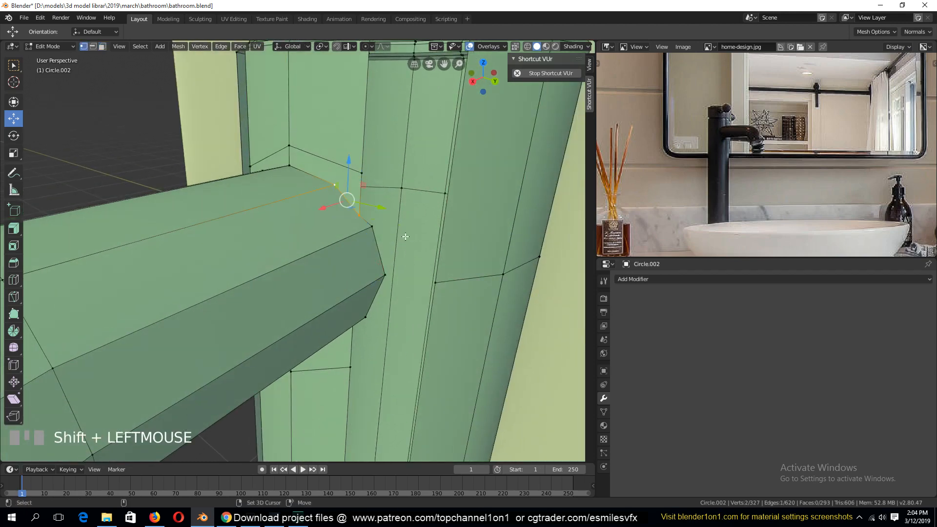
pyautogui.hotkey('alt', 'm')
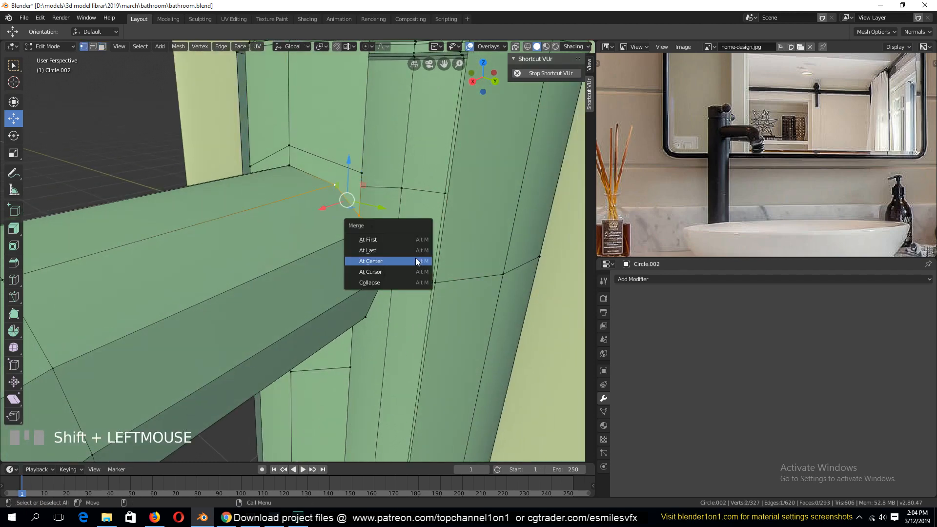
pyautogui.click(415, 258)
# Step: Fill the small gap between the upper side of the spout rim and the cylinder with a face
pyautogui.press('`')
pyautogui.press('2')
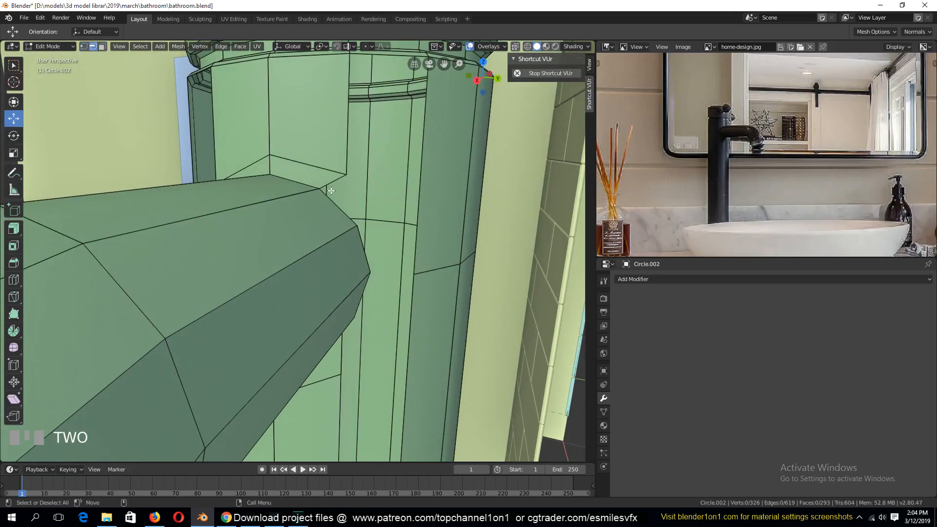
pyautogui.click(332, 184)
pyautogui.press('f')
pyautogui.click(364, 244)
# Step: Connect the lower spout rim vertex to the cylinder vertex just beneath it with an edge
pyautogui.press('`')
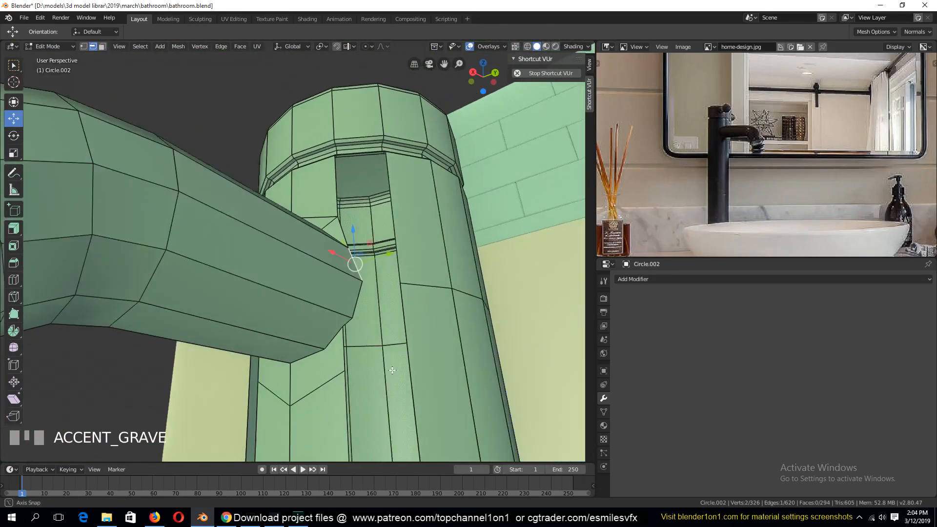
pyautogui.press('1')
pyautogui.click(324, 351)
pyautogui.keyDown('shift'); pyautogui.click(343, 371); pyautogui.keyUp('shift')
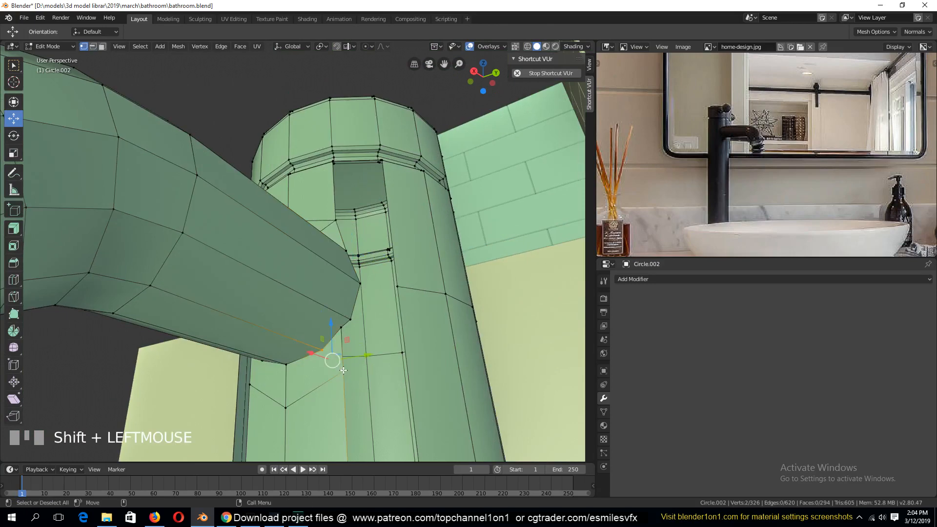
pyautogui.press('j')
pyautogui.hotkey('alt', 'a')
# Step: Merge the stray cylinder vertex under the spout joint onto the adjacent lower spout rim vertex using At Last
pyautogui.click(343, 322)
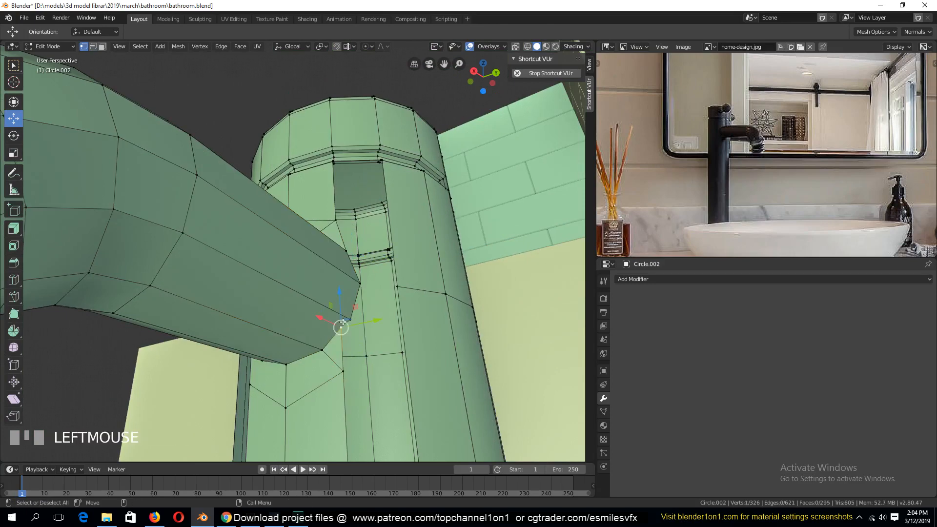
pyautogui.hotkey('alt', 'a')
pyautogui.press('w')
pyautogui.keyDown('shift'); pyautogui.click(351, 320); pyautogui.keyUp('shift')
pyautogui.press('m')
pyautogui.click(370, 335)
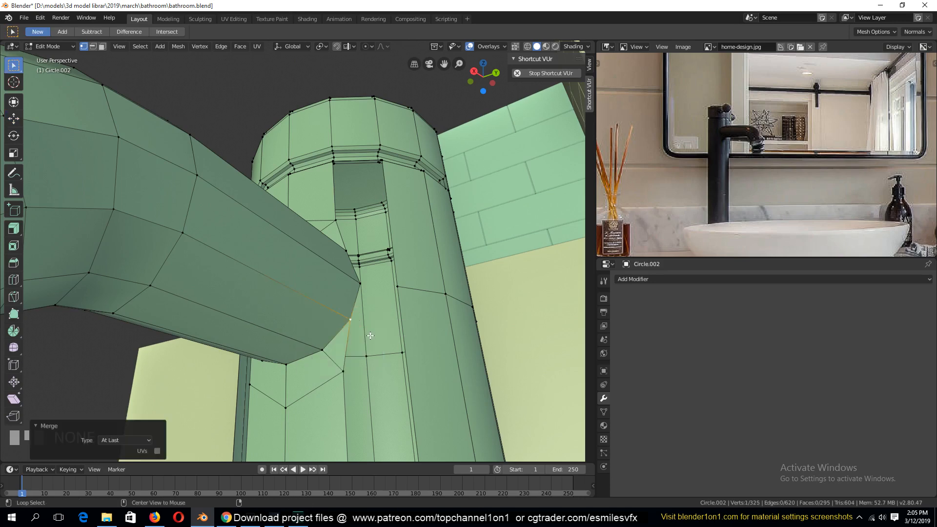
# Step: In edge selection, fill the open cylinder strip below the spout joint with a face between its two vertical edges
pyautogui.press('`')
pyautogui.press('2')
pyautogui.press('`')
pyautogui.click(348, 339)
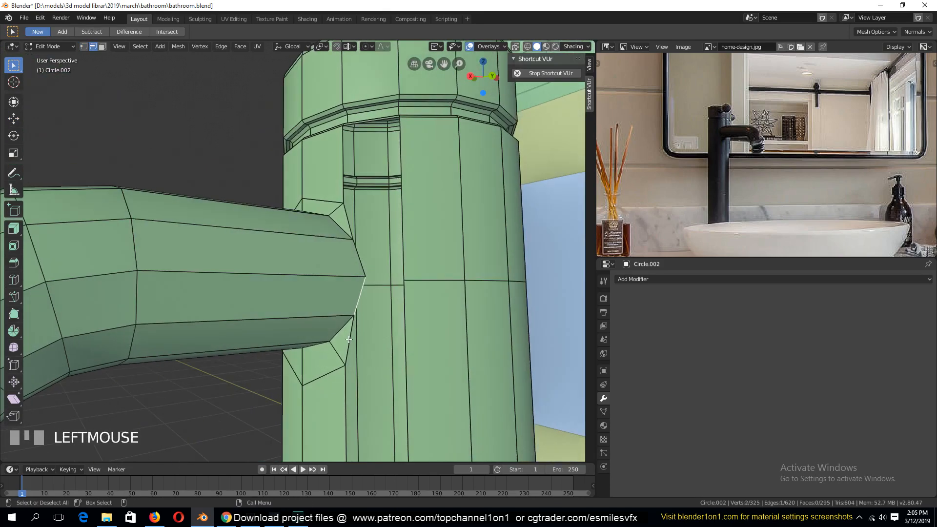
pyautogui.scroll(-5, 405, 363)
pyautogui.press('`')
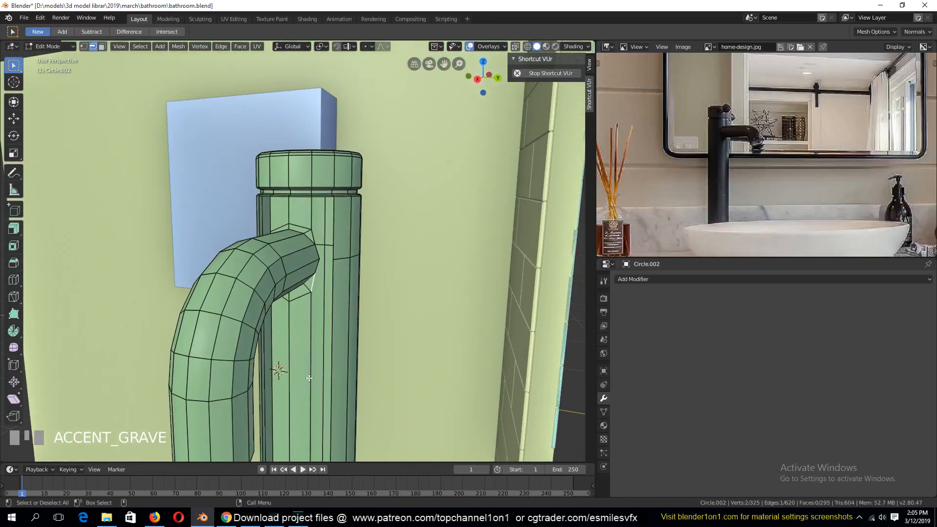
pyautogui.click(311, 375)
pyautogui.keyDown('shift'); pyautogui.click(334, 375); pyautogui.keyUp('shift')
pyautogui.press('f')
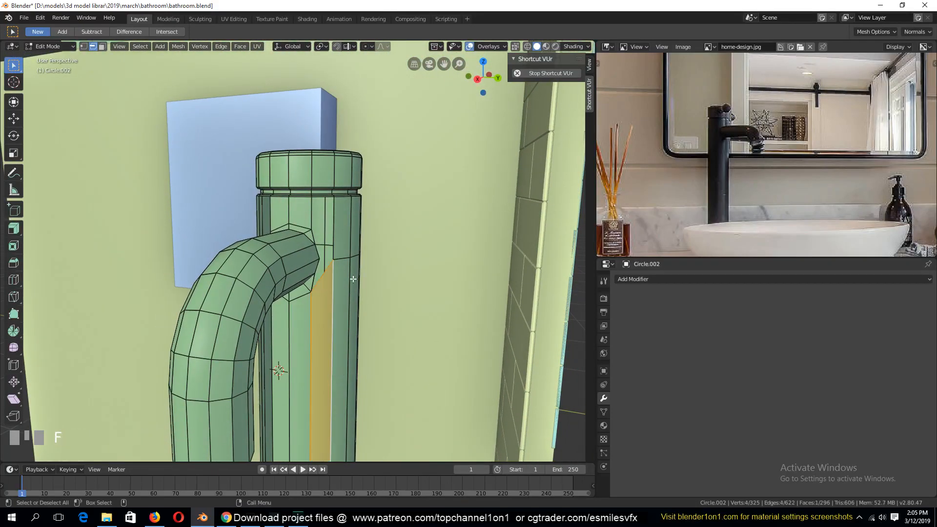
# Step: Fill the open cylinder strip above the spout joint on the same side with a face
pyautogui.press('`')
pyautogui.click(315, 215)
pyautogui.keyDown('shift'); pyautogui.click(332, 220); pyautogui.keyUp('shift')
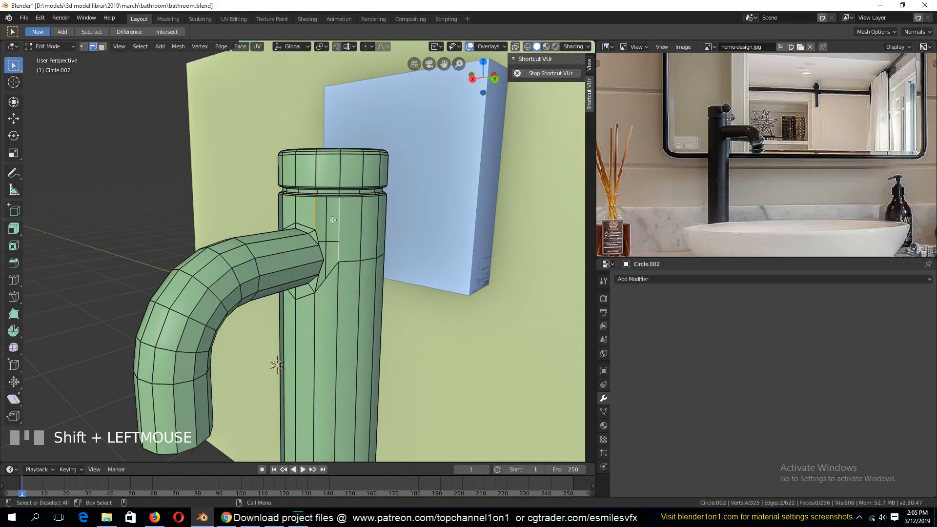
pyautogui.press('f')
pyautogui.scroll(3, 325, 237)
pyautogui.hotkey('alt', 'a')
# Step: On the other side of the spout, fill the open cylinder strips above and below the joint with faces
pyautogui.press('`')
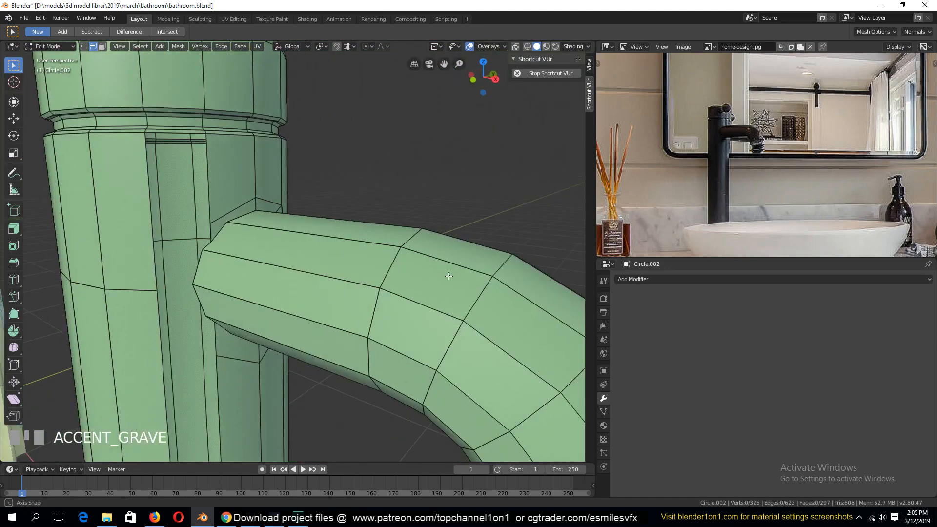
pyautogui.click(208, 176)
pyautogui.keyDown('shift'); pyautogui.click(142, 177); pyautogui.keyUp('shift')
pyautogui.press('f')
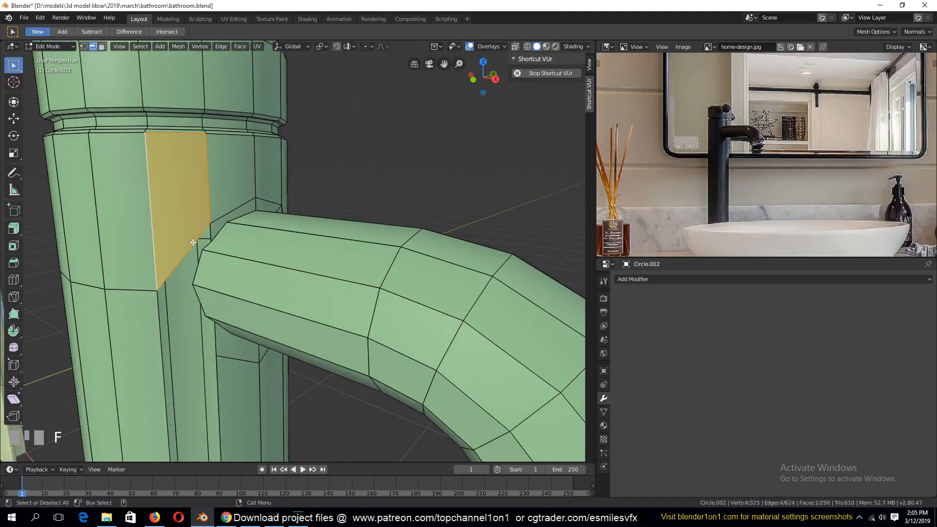
pyautogui.click(205, 383)
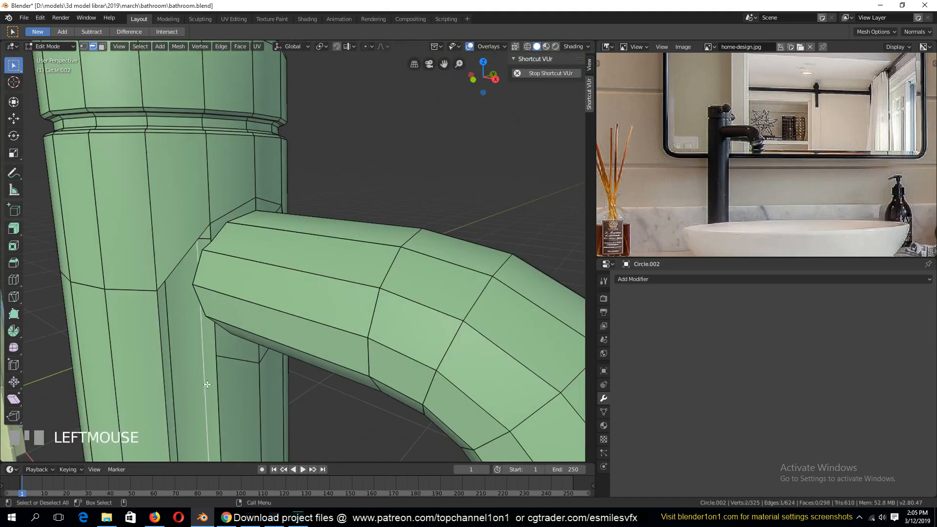
pyautogui.keyDown('shift'); pyautogui.click(162, 395); pyautogui.keyUp('shift')
pyautogui.press('f')
pyautogui.hotkey('alt', 'a')
# Step: Fill the gap between the lower spout rim and the diagonal cylinder edge with a face
pyautogui.press('`')
pyautogui.moveTo(227, 347); pyautogui.dragTo(221, 321, button='middle')
pyautogui.click(202, 312)
pyautogui.keyDown('shift'); pyautogui.click(189, 327); pyautogui.keyUp('shift')
pyautogui.press('f')
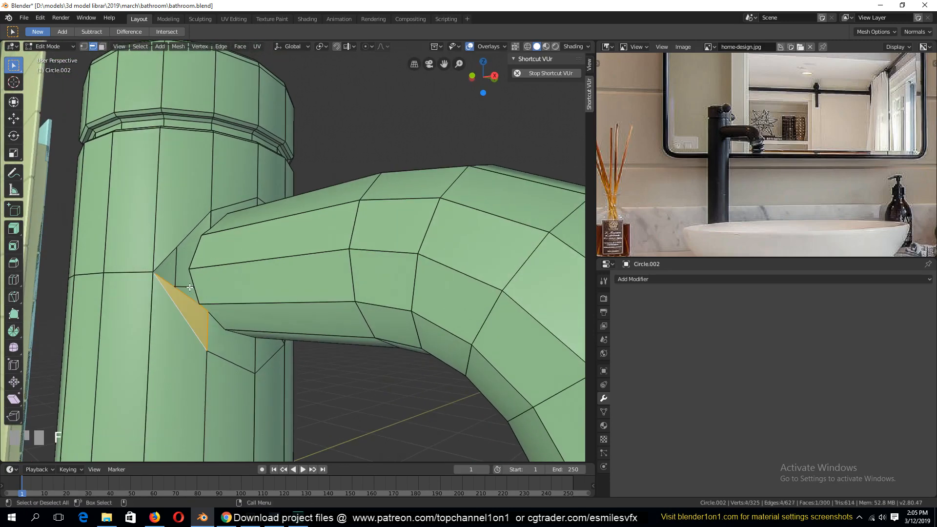
# Step: Bridge the side of the spout rim to the cylinder's middle corner vertex with a face, undoing the first fill
pyautogui.click(193, 277)
pyautogui.press('f')
pyautogui.hotkey('ctrl', 'z')
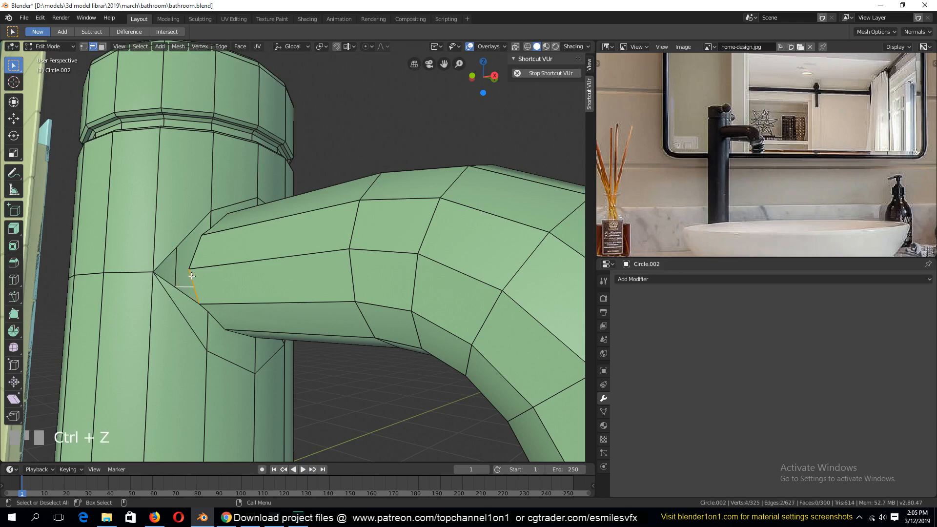
pyautogui.keyDown('shift'); pyautogui.click(192, 264); pyautogui.keyUp('shift')
pyautogui.press('f')
# Step: Try to fill the upper gap between the spout rim and the diagonal cylinder edge with a face
pyautogui.click(196, 251)
pyautogui.keyDown('shift'); pyautogui.click(179, 244); pyautogui.keyUp('shift')
pyautogui.press('f')
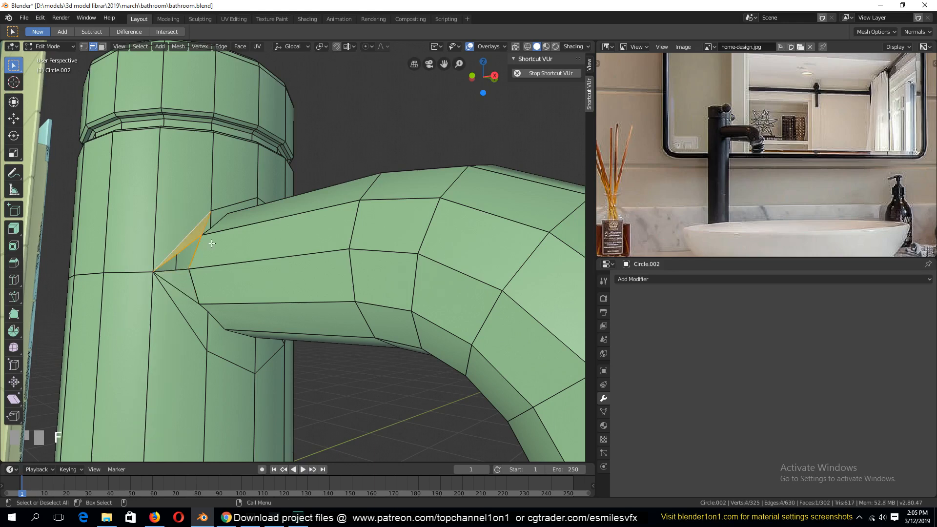
# Step: In vertex selection, merge the stray vertex beside the upper spout rim onto the adjacent rim vertex using At Last
pyautogui.press('`')
pyautogui.hotkey('alt', 'a')
pyautogui.click(208, 261)
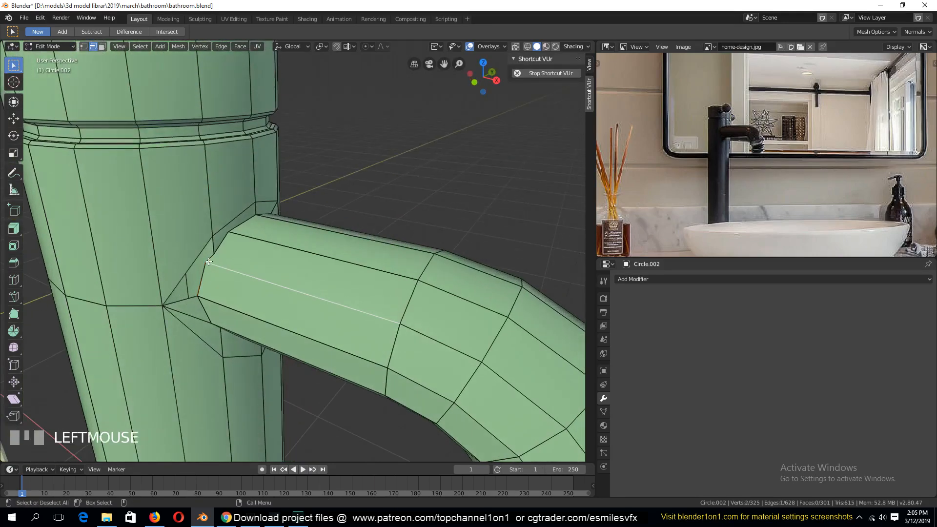
pyautogui.press('1')
pyautogui.click(241, 265)
pyautogui.hotkey('ctrl', 'z')
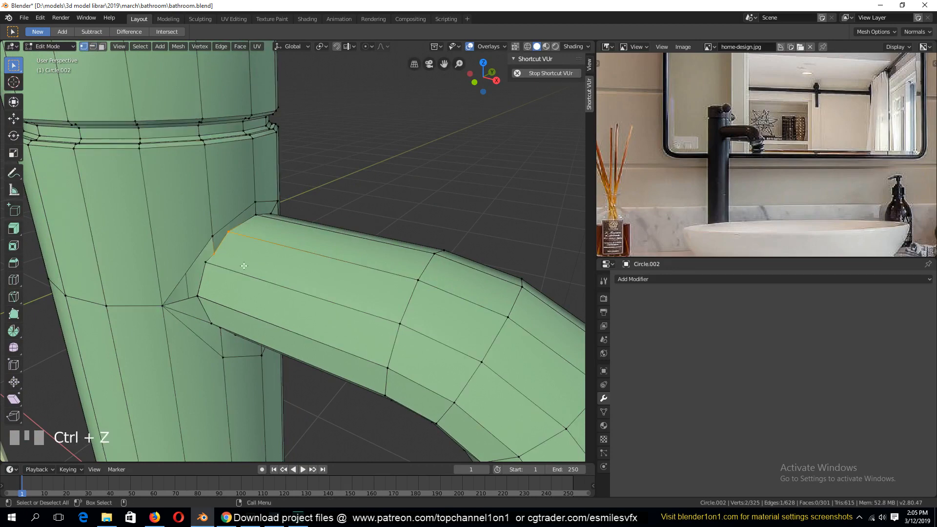
pyautogui.click(217, 255)
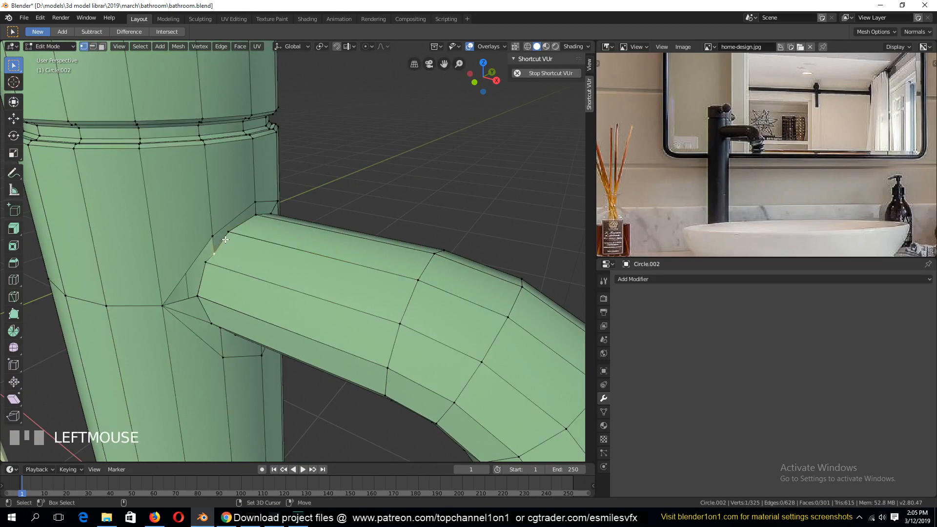
pyautogui.keyDown('shift'); pyautogui.click(225, 238); pyautogui.keyUp('shift')
pyautogui.hotkey('alt', 'm')
pyautogui.click(233, 262)
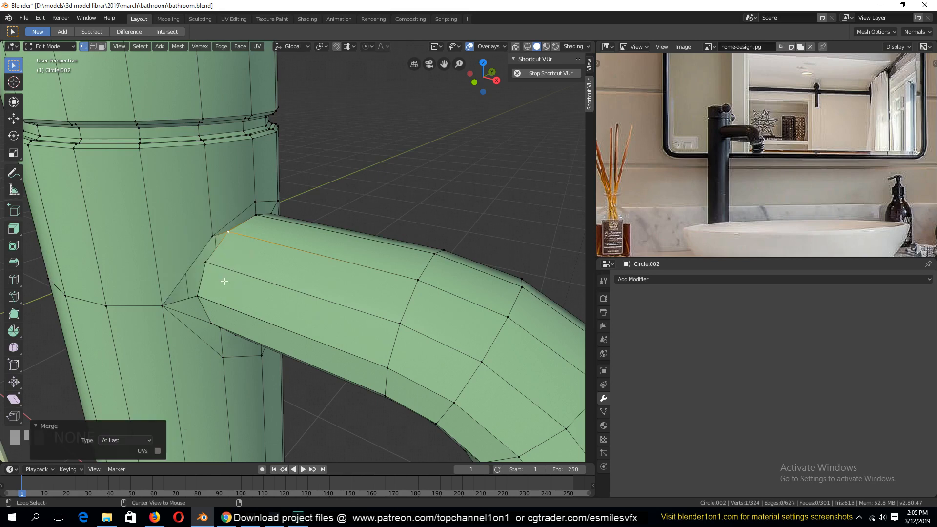
pyautogui.hotkey('alt', 'a')
# Step: In edge selection, fill the small gap between the upper spout rim edge and the short edge joining it to the cylinder with a face
pyautogui.press('2')
pyautogui.click(210, 240)
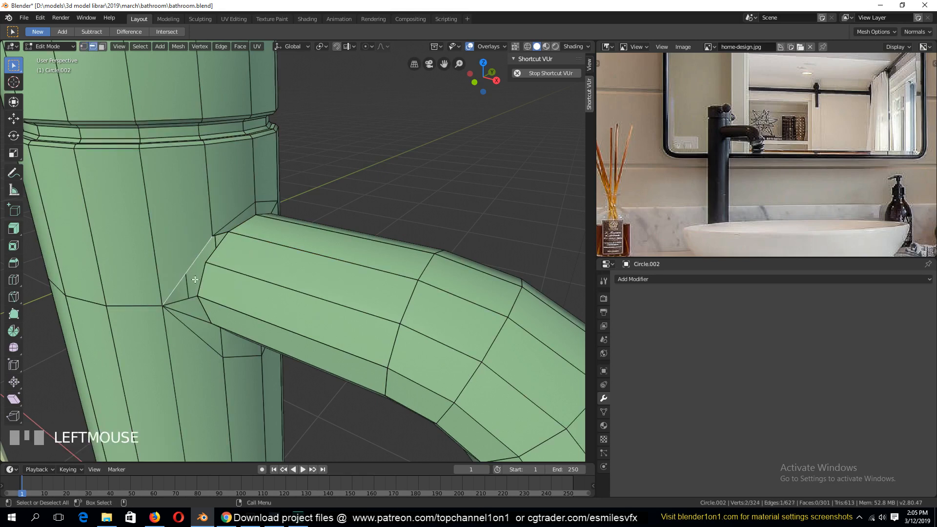
pyautogui.keyDown('shift'); pyautogui.click(222, 232); pyautogui.keyUp('shift')
pyautogui.click(212, 247)
pyautogui.keyDown('shift'); pyautogui.click(225, 227); pyautogui.keyUp('shift')
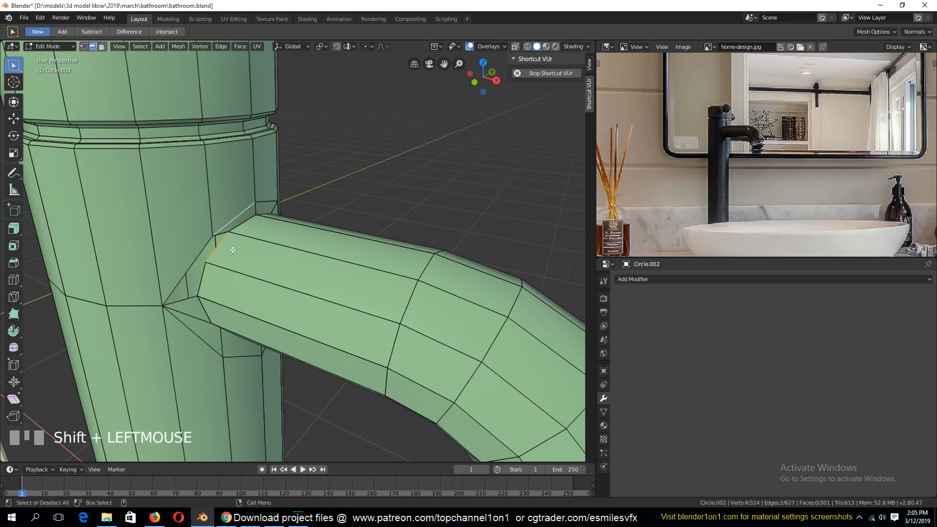
pyautogui.keyDown('shift'); pyautogui.click(226, 234); pyautogui.keyUp('shift')
pyautogui.click(211, 247)
pyautogui.keyDown('shift'); pyautogui.click(218, 246); pyautogui.keyUp('shift')
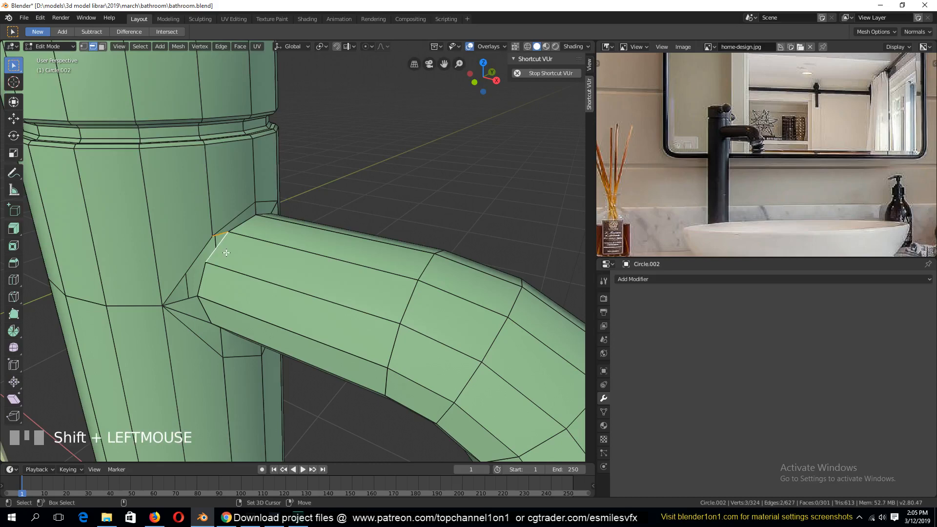
pyautogui.press('f')
# Step: Move the cylinder corner vertex beside the upper spout rim slightly upward, by about 0.0009 m in Z
pyautogui.press('1')
pyautogui.click(214, 228)
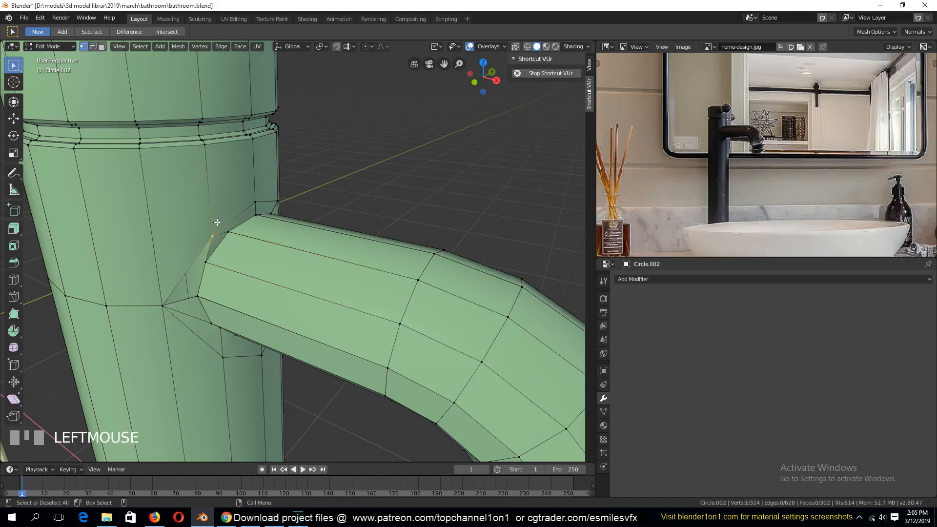
pyautogui.press('g')
pyautogui.click(216, 209)
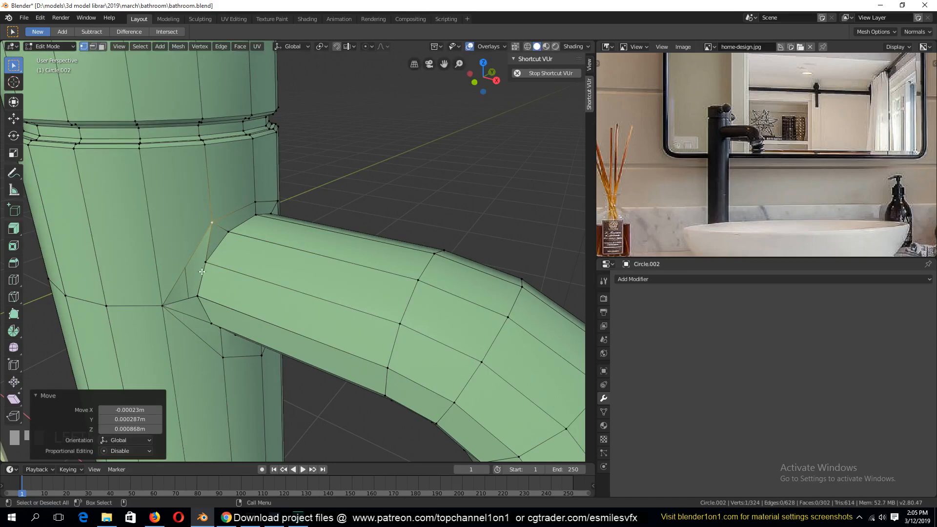
# Step: Select the open edge loop between the side of the spout rim and the cylinder and fill it with a face
pyautogui.press('2')
pyautogui.keyDown('alt'); pyautogui.click(202, 279); pyautogui.keyUp('alt')
pyautogui.press('f')
# Step: Merge the stray vertex onto the lower spout rim vertex using At Last, and connect the cylinder's lower corner vertex to the next rim vertex
pyautogui.press('`')
pyautogui.moveTo(306, 304); pyautogui.dragTo(199, 303, button='middle')
pyautogui.press('1')
pyautogui.click(203, 300)
pyautogui.keyDown('shift'); pyautogui.click(197, 292); pyautogui.keyUp('shift')
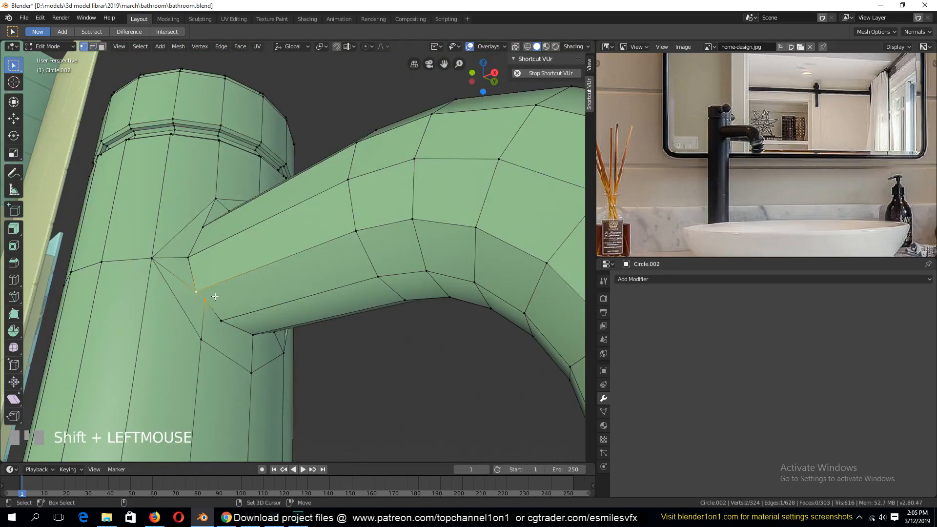
pyautogui.press('m')
pyautogui.click(239, 326)
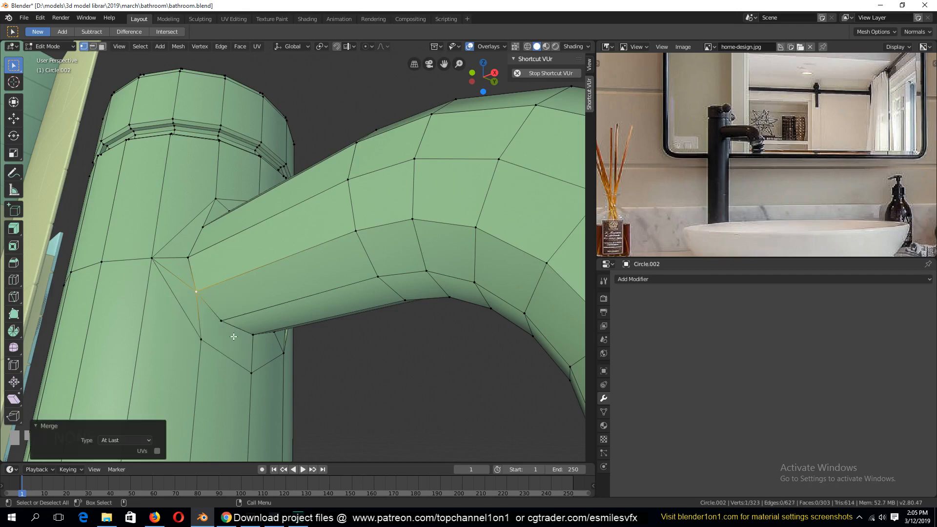
pyautogui.click(201, 339)
pyautogui.keyDown('shift'); pyautogui.click(222, 322); pyautogui.keyUp('shift')
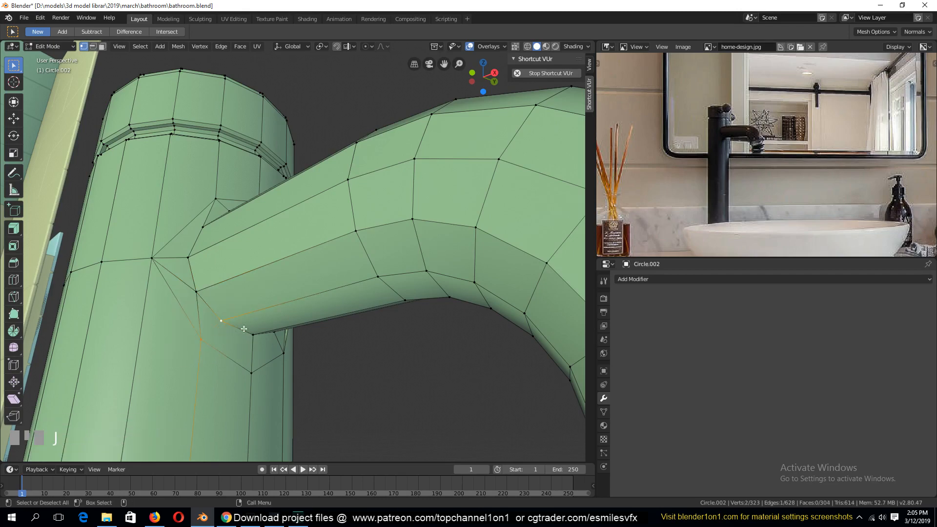
# Step: On the opposite side of the spout joint, fill the upper gap between the rim and the diagonal cylinder edge with a face
pyautogui.press('`')
pyautogui.moveTo(314, 325); pyautogui.dragTo(200, 333, button='middle')
pyautogui.click(385, 276)
pyautogui.keyDown('shift'); pyautogui.click(337, 348); pyautogui.keyUp('shift')
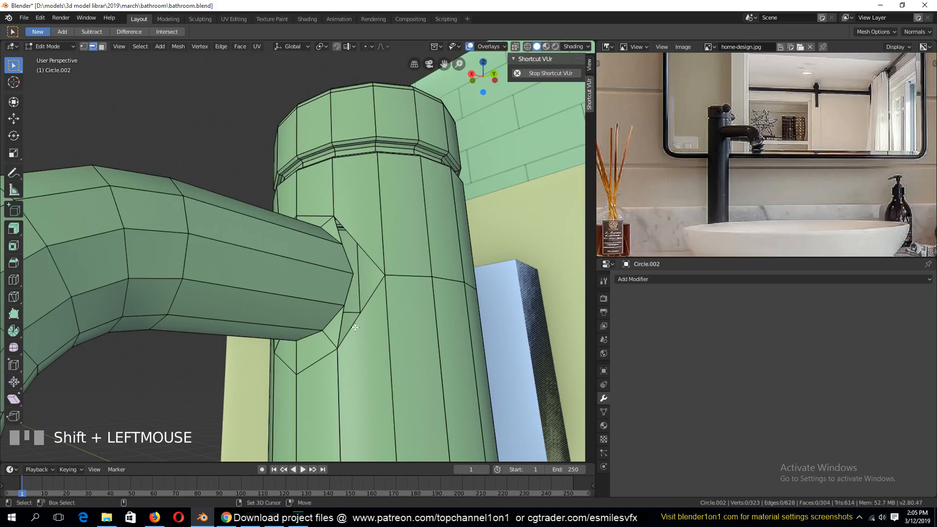
pyautogui.press('`')
pyautogui.moveTo(338, 348); pyautogui.dragTo(343, 267, button='middle')
pyautogui.click(348, 254)
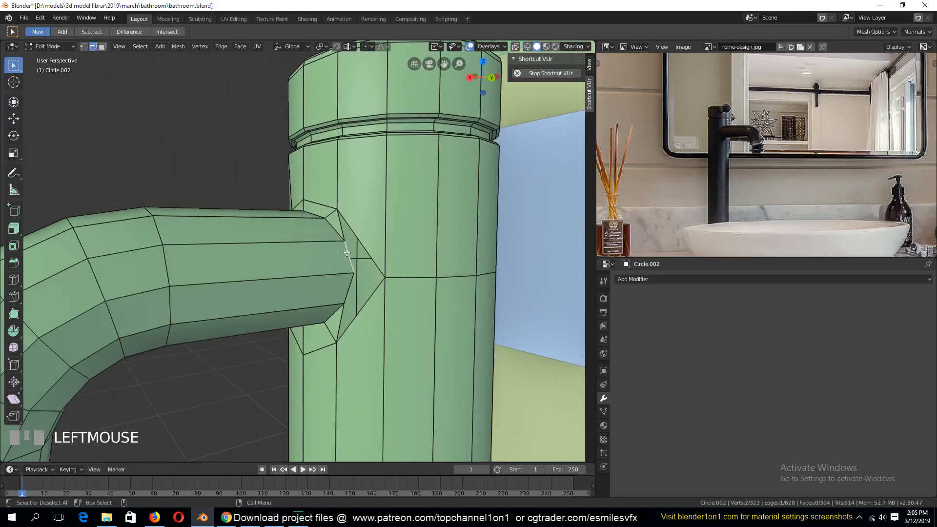
pyautogui.keyDown('shift'); pyautogui.click(367, 276); pyautogui.keyUp('shift')
pyautogui.press('f')
# Step: Fill the lower gap on the same side of the spout rim with a face, and return to Object Mode with everything deselected
pyautogui.click(365, 291)
pyautogui.keyDown('shift'); pyautogui.click(370, 320); pyautogui.keyUp('shift')
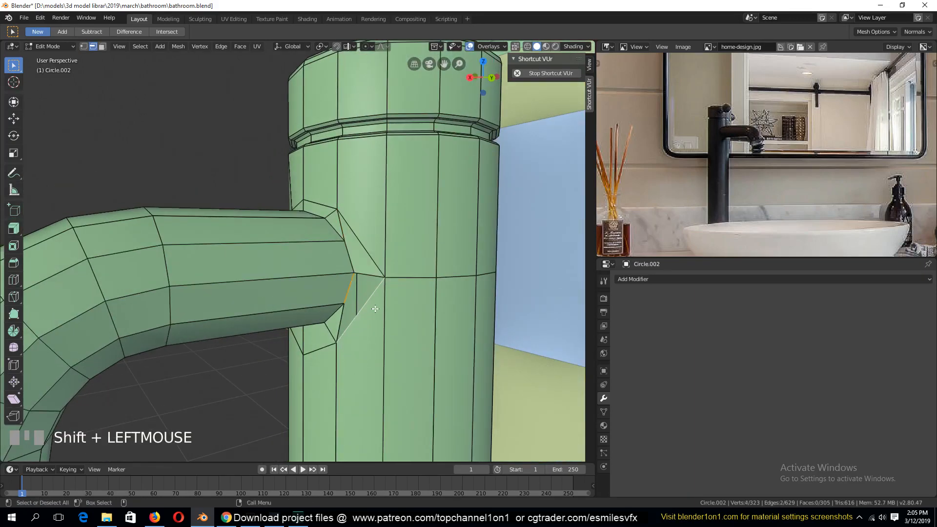
pyautogui.press('f')
pyautogui.press('Tab')
pyautogui.press('`')
pyautogui.moveTo(370, 320); pyautogui.dragTo(410, 316, button='middle')
pyautogui.rightClick(232, 222)
pyautogui.hotkey('alt', 'a')
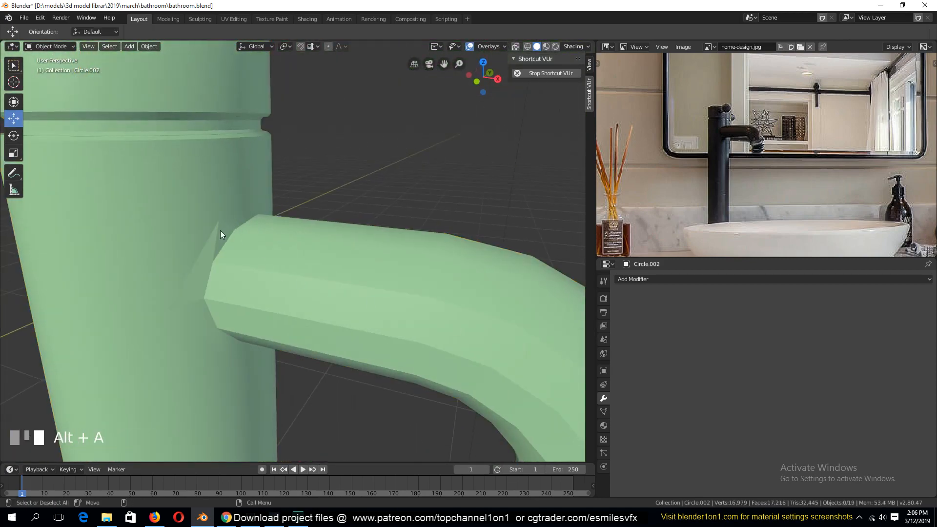
pyautogui.press('Tab')
pyautogui.press('`')
pyautogui.moveTo(220, 230); pyautogui.dragTo(378, 343, button='middle')
pyautogui.keyDown('alt'); pyautogui.click(218, 272); pyautogui.keyUp('alt')
pyautogui.press('`')
pyautogui.hotkey('ctrl', 'b')
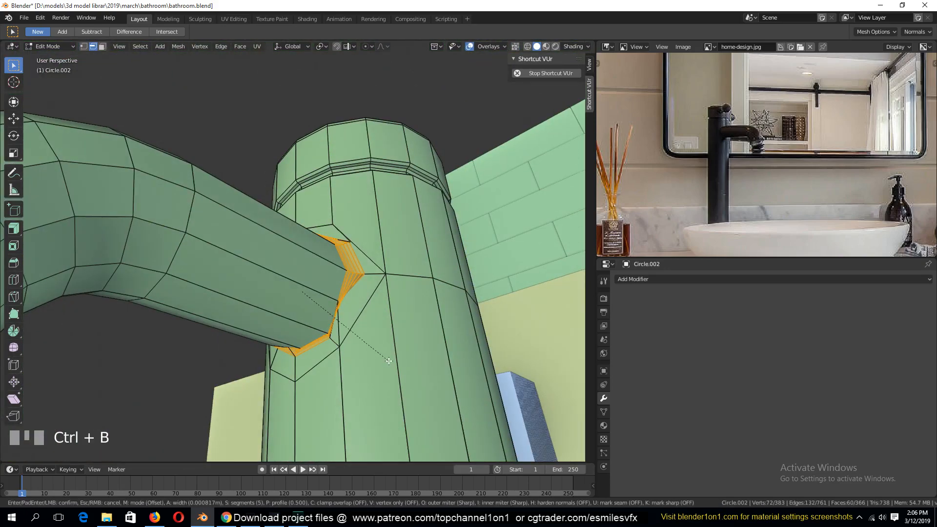
pyautogui.rightClick(388, 357)
# Step: Make the normals of the entire faucet mesh consistent
pyautogui.press('a')
pyautogui.hotkey('shift', 'n')
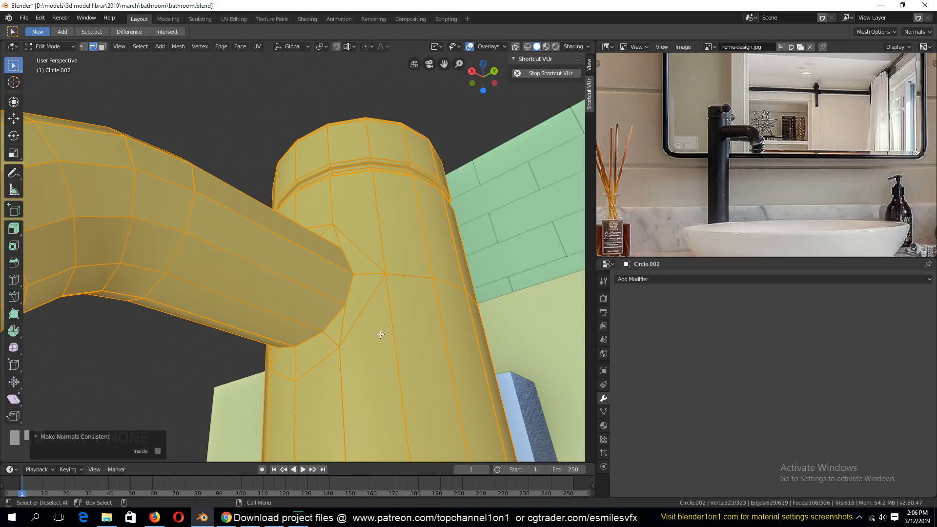
# Step: Bevel the edge loop where the spout meets the cylinder with 2 segments and check its shading in Object Mode
pyautogui.keyDown('alt'); pyautogui.click(348, 291); pyautogui.keyUp('alt')
pyautogui.hotkey('ctrl', 'b')
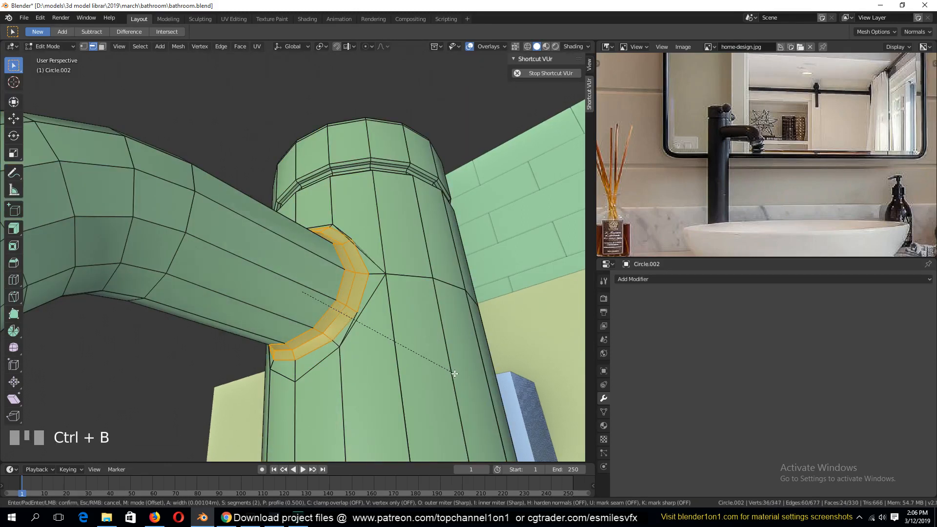
pyautogui.click(452, 374)
pyautogui.moveTo(453, 373); pyautogui.dragTo(531, 376, button='middle')
pyautogui.hotkey('alt', 'a')
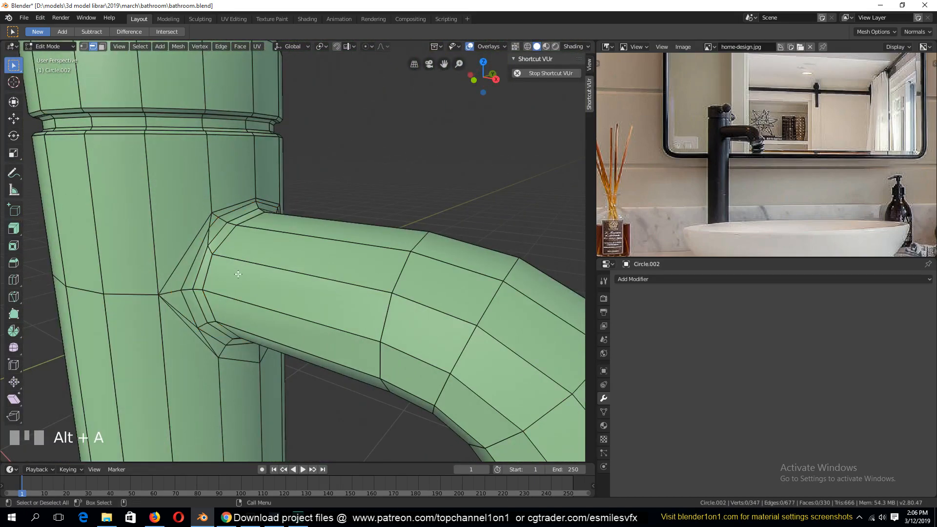
pyautogui.press('Tab')
pyautogui.press('`')
pyautogui.moveTo(244, 306); pyautogui.dragTo(159, 311, button='middle')
pyautogui.press('Tab')
pyautogui.scroll(3, 303, 265)
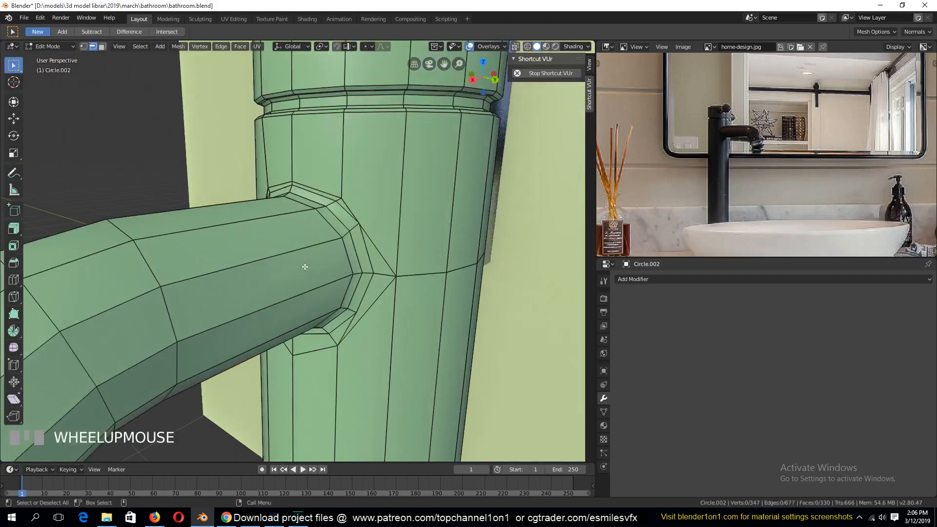
# Step: Undo the bevel around the spout joint
pyautogui.press('`')
pyautogui.moveTo(303, 266); pyautogui.dragTo(307, 287, button='middle')
pyautogui.hotkey('ctrl', 'z')
pyautogui.hotkey('ctrl', 'z')
pyautogui.hotkey('ctrl', 'z')
pyautogui.hotkey('ctrl', 'z')
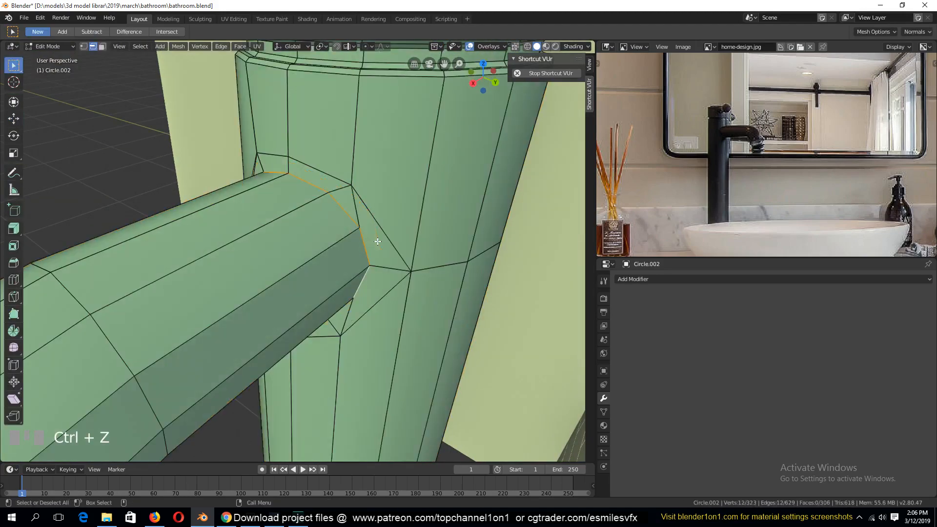
# Step: Return to Object Mode, save bathroom.blend, and apply smooth shading to the faucet
pyautogui.press('Tab')
pyautogui.scroll(-4, 306, 326)
pyautogui.press('`')
pyautogui.scroll(-5, 357, 306)
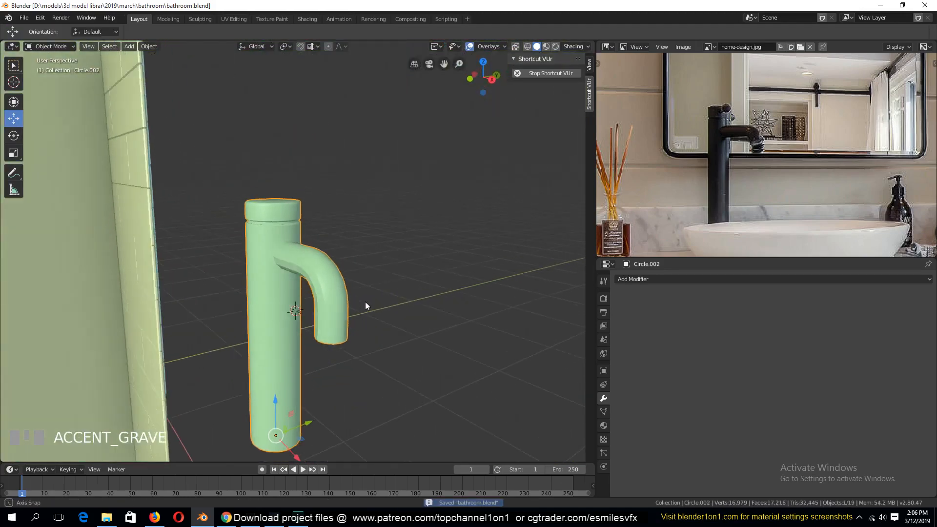
pyautogui.scroll(2, 365, 302)
pyautogui.rightClick(333, 275)
pyautogui.click(333, 274)
pyautogui.click(337, 311)
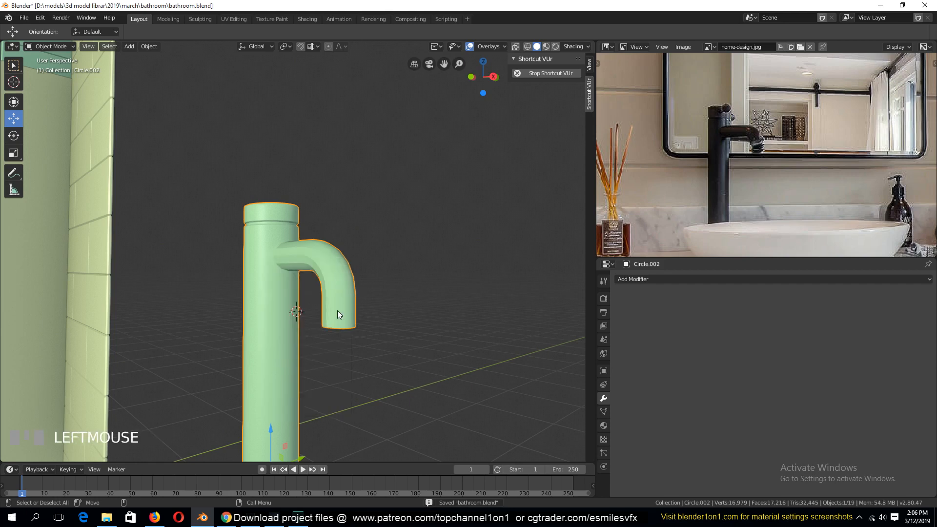
# Step: Set the faucet mesh's Auto Smooth angle to 33.7° and deselect it
pyautogui.press('`')
pyautogui.scroll(3, 302, 247)
pyautogui.press('`')
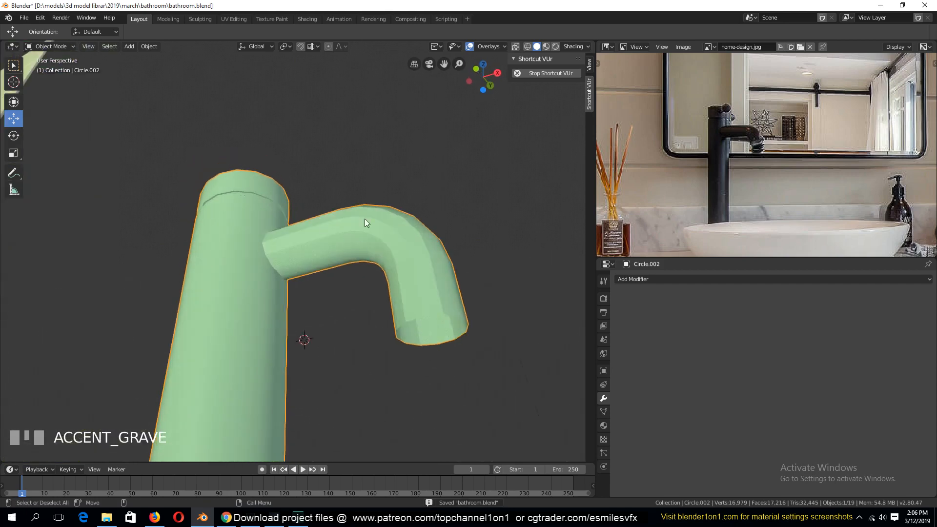
pyautogui.moveTo(365, 220); pyautogui.dragTo(374, 224, button='middle')
pyautogui.click(603, 412)
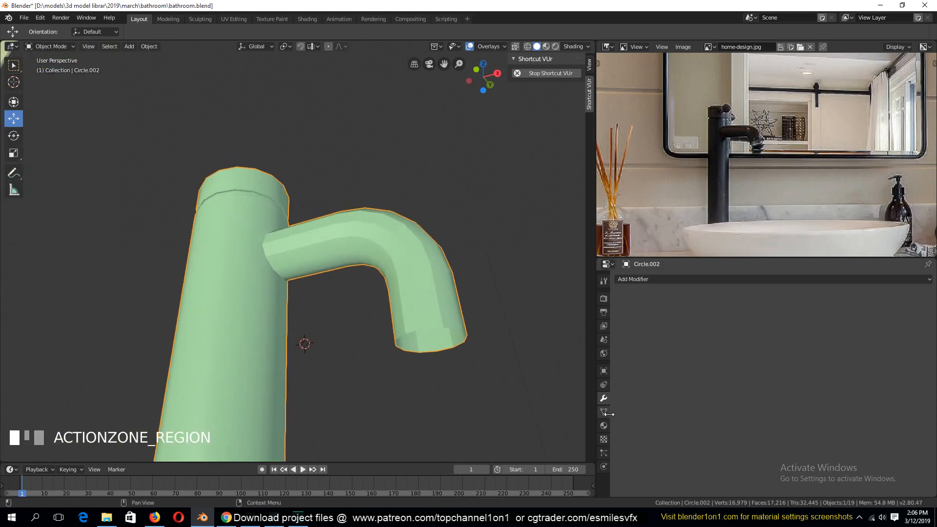
pyautogui.scroll(-5, 631, 427)
pyautogui.moveTo(856, 448); pyautogui.dragTo(864, 453)
pyautogui.hotkey('alt', 'a')
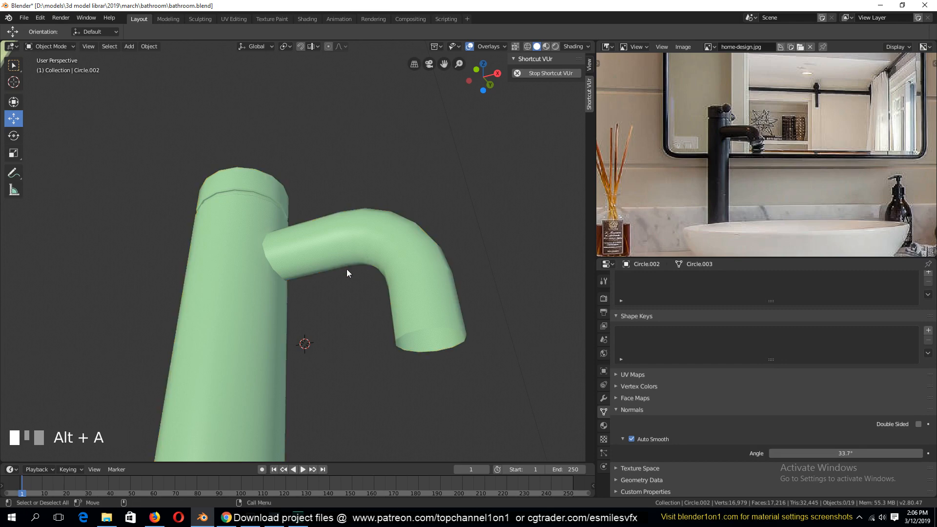
# Step: Add a centred loop cut around the spout's vertical end section and flatten it by scaling to 0 along Z
pyautogui.scroll(2, 409, 290)
pyautogui.hotkey('shift', '`')
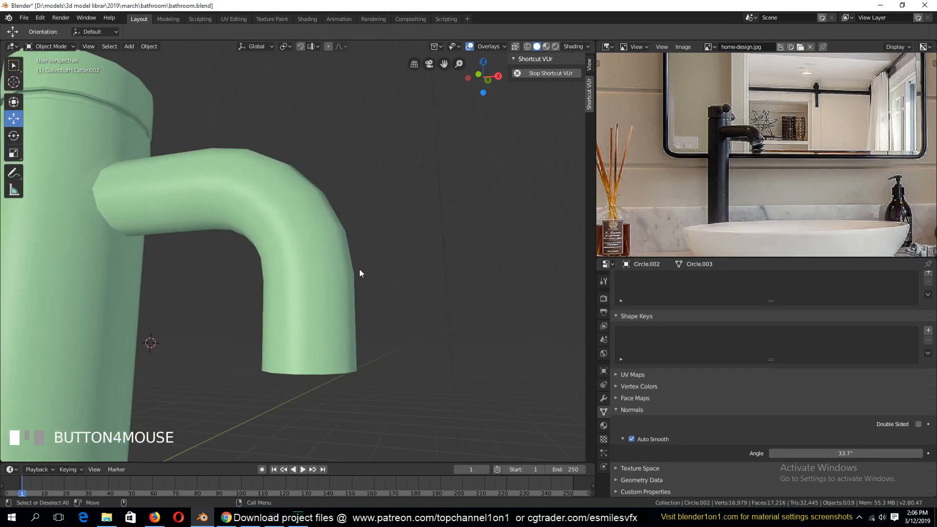
pyautogui.click(357, 271)
pyautogui.press('Tab')
pyautogui.hotkey('ctrl', 'r')
pyautogui.click(309, 322)
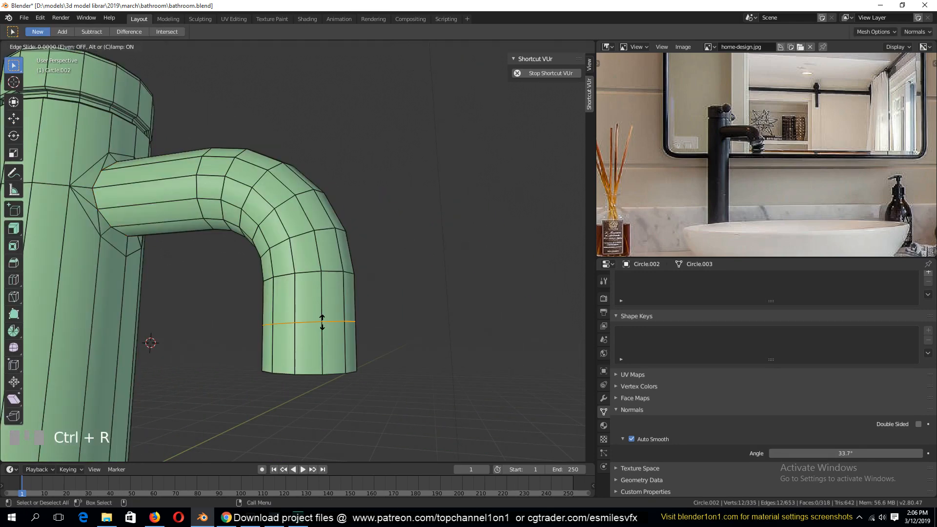
pyautogui.rightClick(357, 265)
pyautogui.press('z')
pyautogui.press('Return')
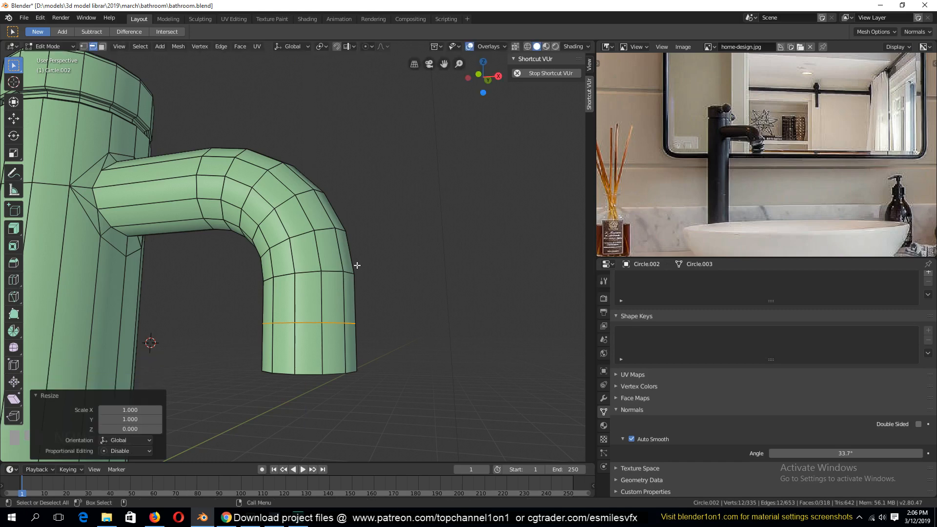
# Step: Bevel the new loop near the spout end into a 1-segment band with a width of about 0.0009 m
pyautogui.keyDown('shift'); pyautogui.moveTo(356, 264); pyautogui.dragTo(345, 226, button='middle'); pyautogui.keyUp('shift')
pyautogui.hotkey('ctrl', 'b')
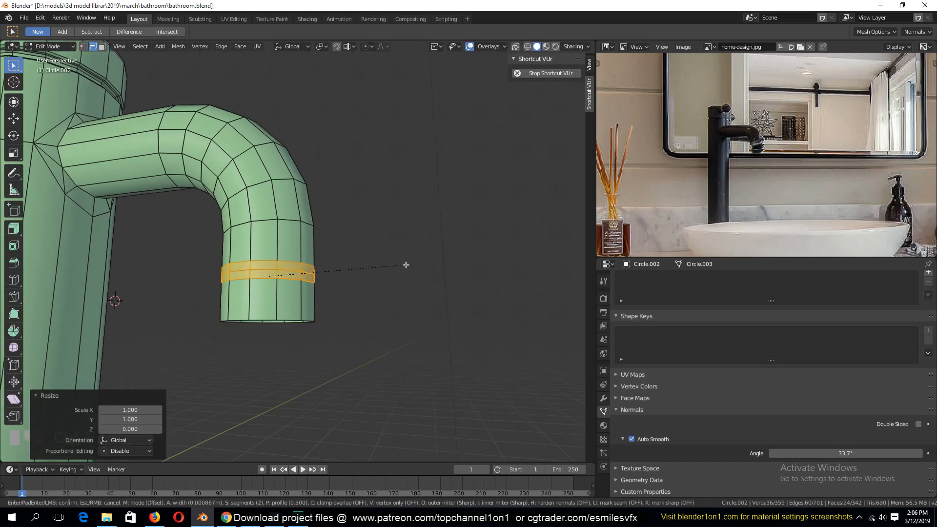
pyautogui.click(406, 265)
# Step: Extrude the band in place and scale it inward to about 0.723 in X and Y, forming a groove around the spout
pyautogui.press('e')
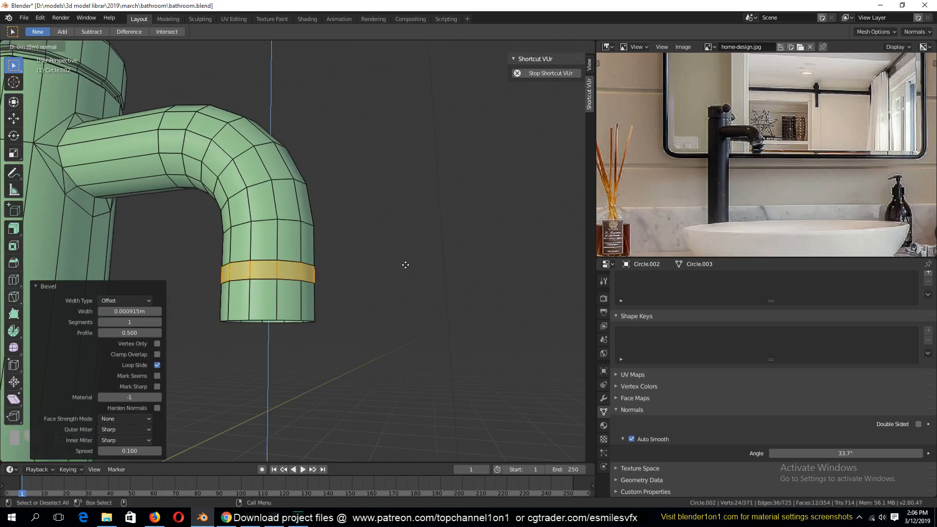
pyautogui.rightClick(441, 251)
pyautogui.press('s')
pyautogui.hotkey('shift', 'x')
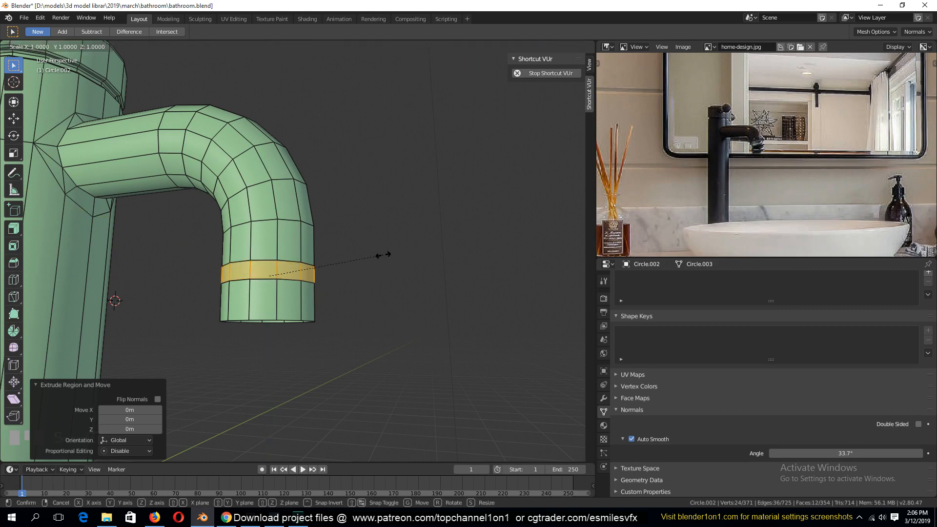
pyautogui.hotkey('shift', 'z')
pyautogui.click(354, 253)
# Step: Narrow the groove's inner band by scaling it along Z to about 0.6
pyautogui.press('s')
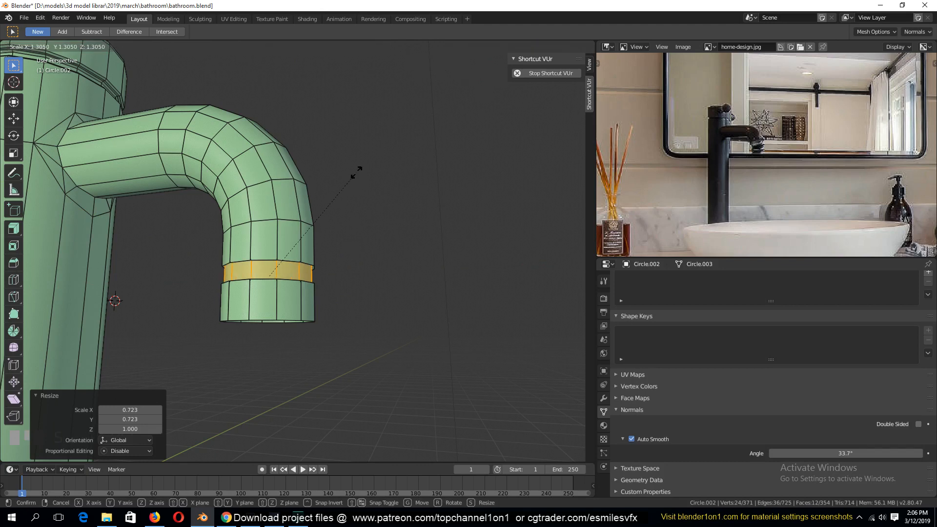
pyautogui.press('z')
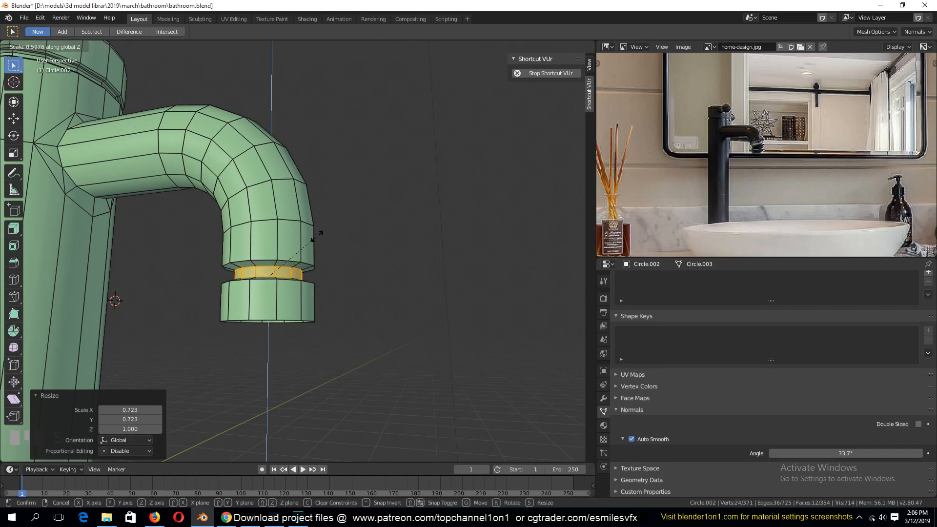
pyautogui.click(317, 237)
# Step: Examine the grooved spout end and the whole faucet in Object Mode against the reference photo
pyautogui.press('Tab')
pyautogui.moveTo(303, 286); pyautogui.dragTo(285, 305, button='middle')
pyautogui.press('Tab')
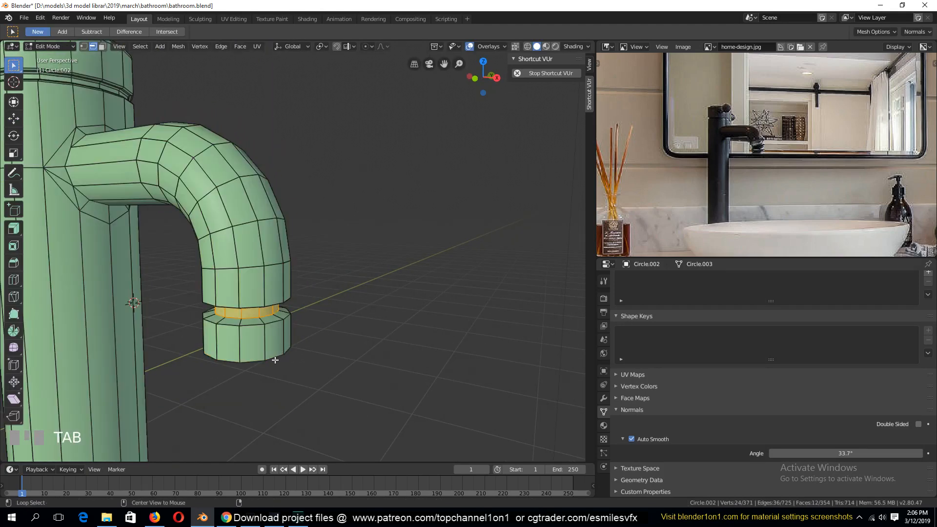
pyautogui.keyDown('alt'); pyautogui.click(275, 359); pyautogui.keyUp('alt')
pyautogui.press('Tab')
pyautogui.scroll(-4, 334, 322)
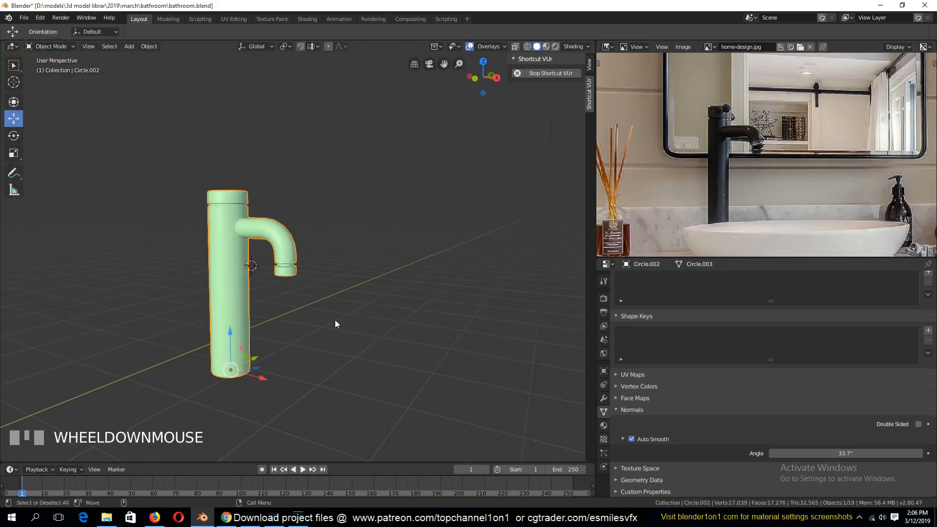
pyautogui.hotkey('alt', 'a')
pyautogui.press('`')
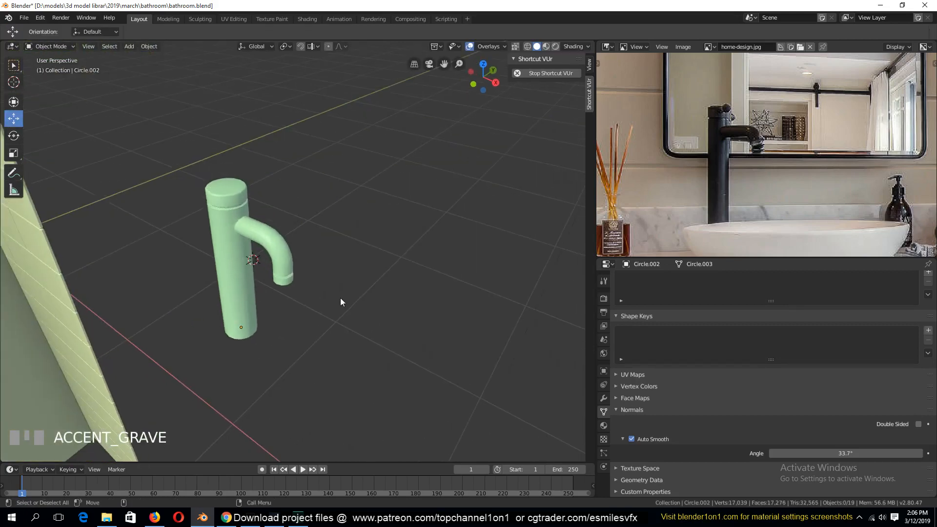
pyautogui.scroll(4, 668, 107)
pyautogui.click(227, 195)
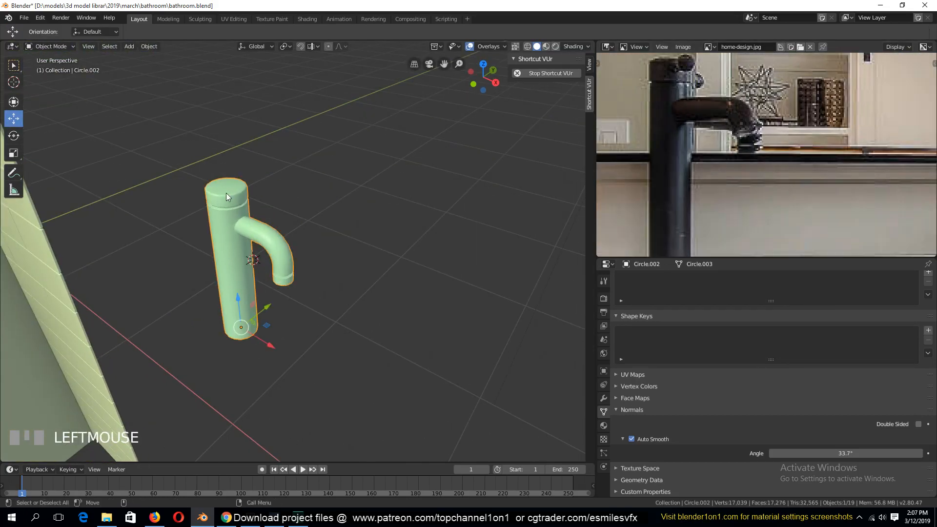
# Step: Add a loop cut around the side of the faucet's cap in Edit Mode, above the groove
pyautogui.moveTo(693, 64); pyautogui.dragTo(716, 108, button='middle')
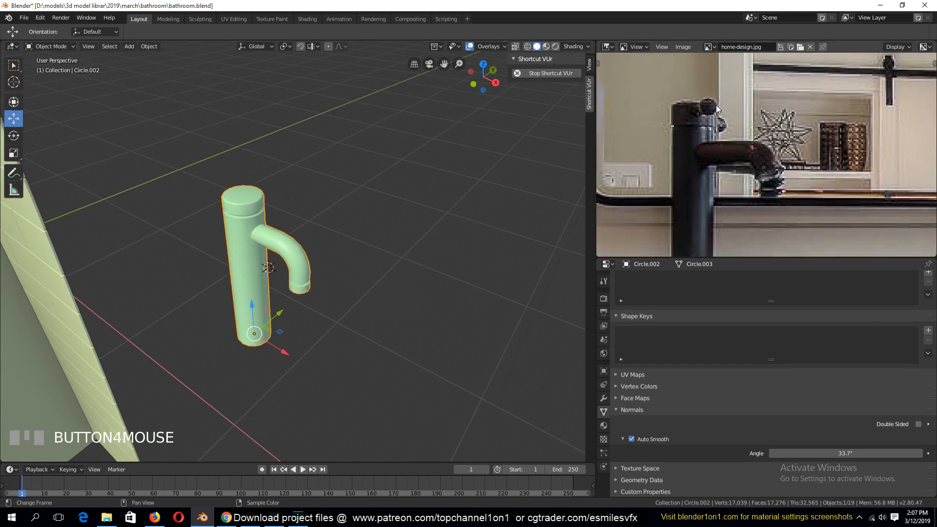
pyautogui.scroll(3, 394, 179)
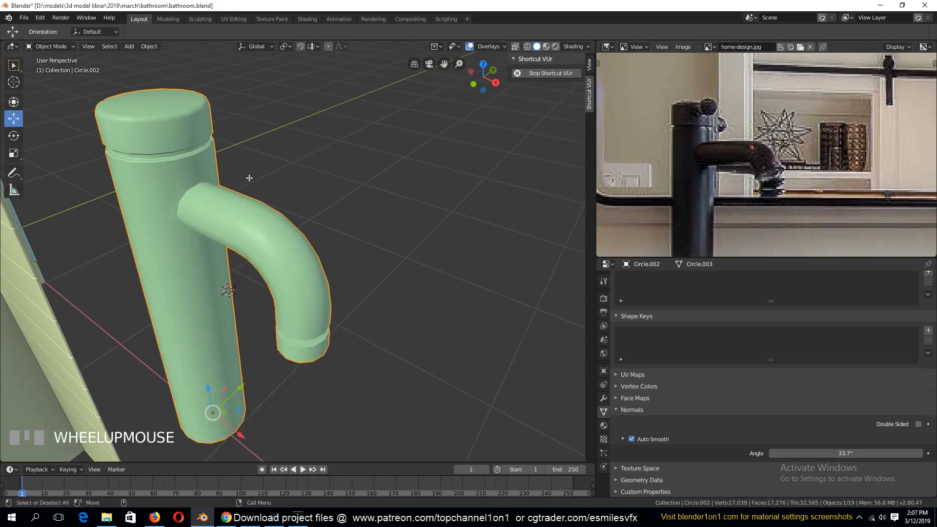
pyautogui.press('Tab')
pyautogui.press('`')
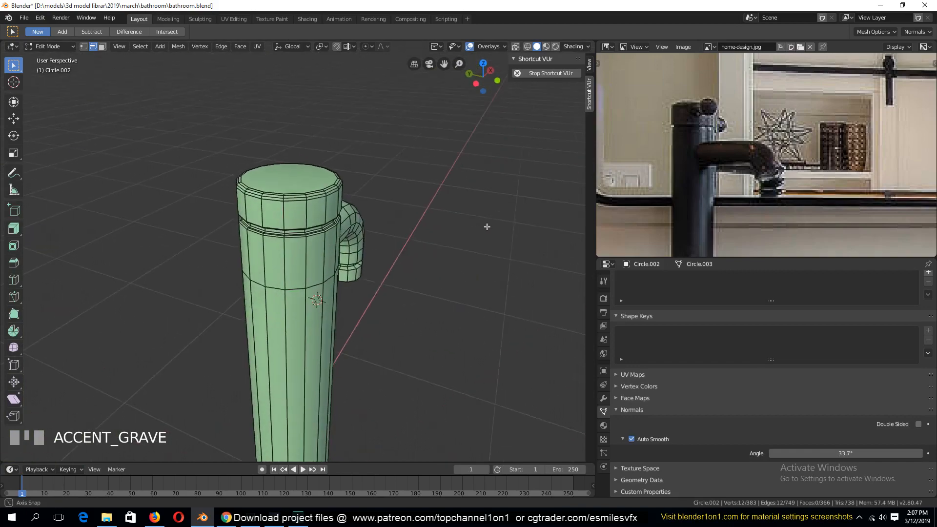
pyautogui.scroll(3, 337, 221)
pyautogui.press('`')
pyautogui.moveTo(337, 221); pyautogui.dragTo(295, 202, button='middle')
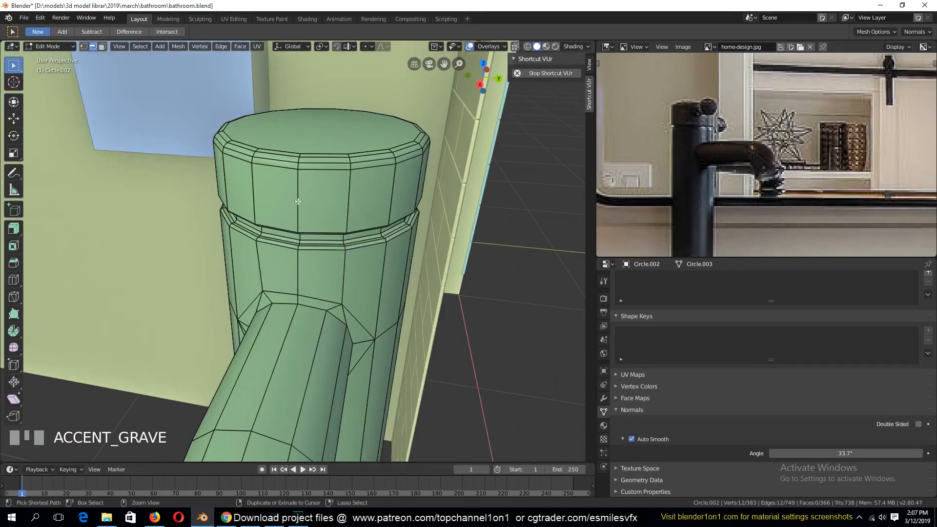
pyautogui.hotkey('ctrl', 'r')
pyautogui.click(295, 202)
# Step: Vertex-bevel the cap loop's vertex above the spout about 0.0023 m with 2 segments, and round the bevel's outline with To Sphere
pyautogui.press('1')
pyautogui.click(297, 201)
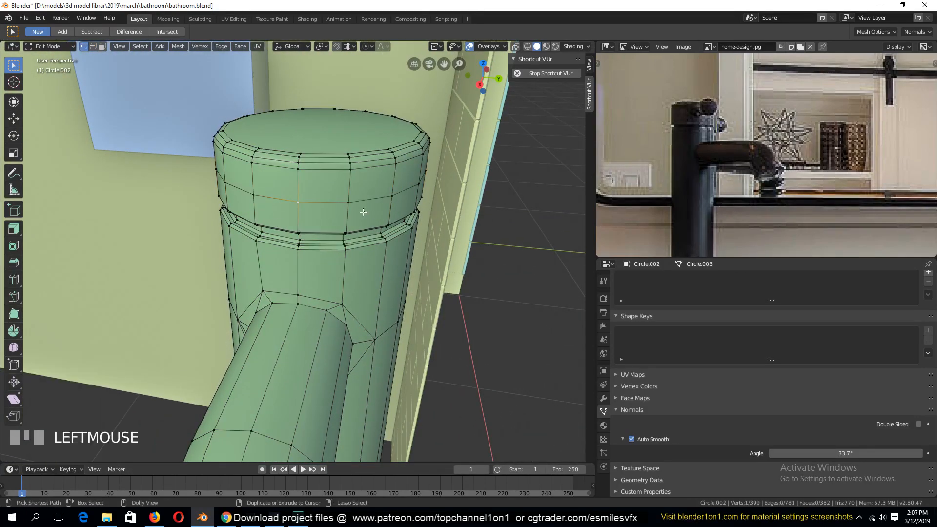
pyautogui.hotkey('shift', 'ctrl', 'b')
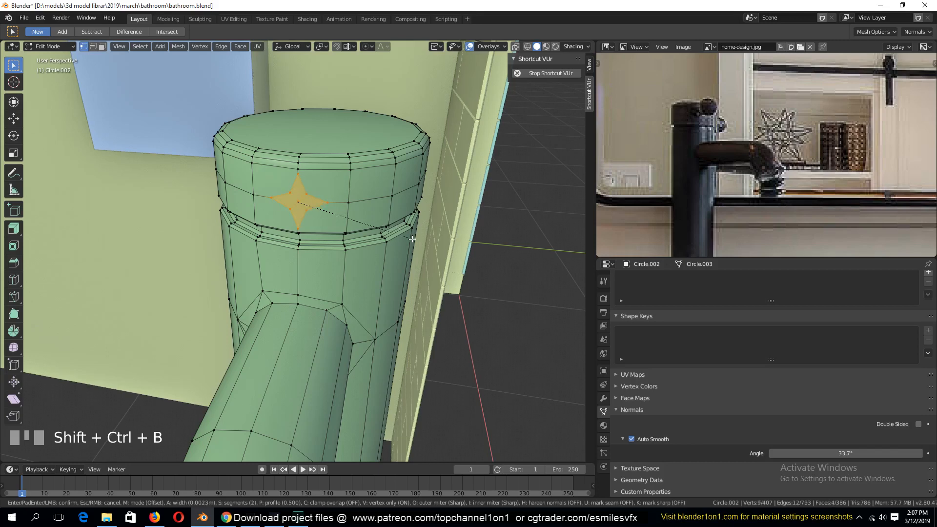
pyautogui.click(412, 239)
pyautogui.keyDown('shift'); pyautogui.click(299, 202); pyautogui.keyUp('shift')
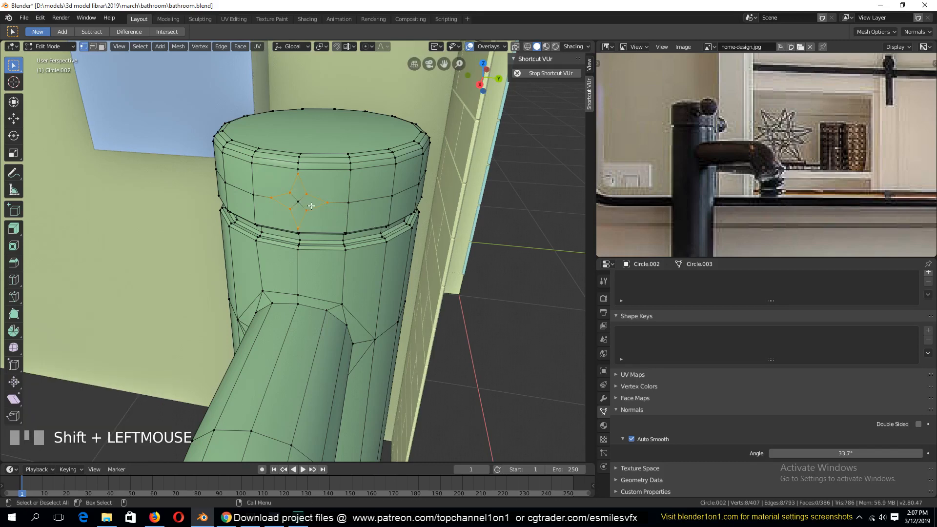
pyautogui.hotkey('shift', 'alt', 's')
pyautogui.click(311, 205)
# Step: Select the whole rounded patch on the cap and extrude it outward about 0.0173 m along its normal as the handle's stem
pyautogui.moveTo(311, 206); pyautogui.dragTo(380, 215, button='middle')
pyautogui.press('3')
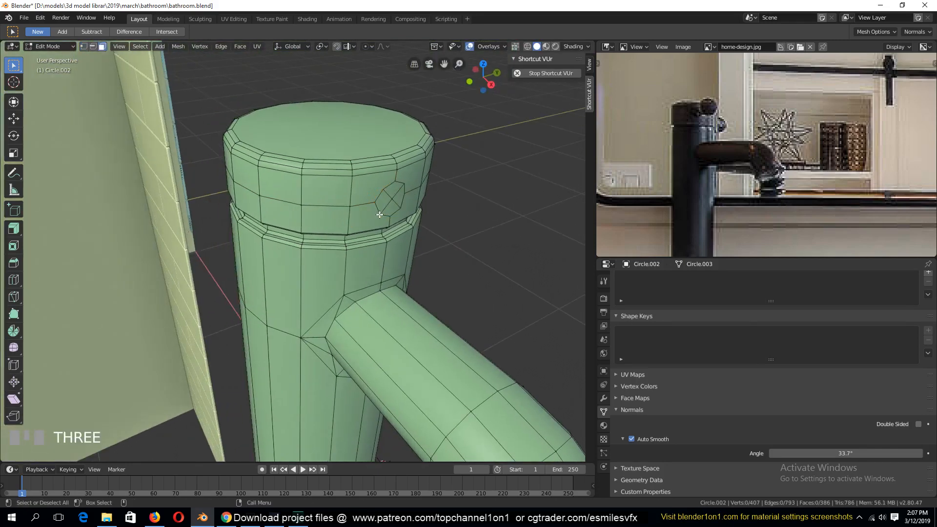
pyautogui.press('1')
pyautogui.keyDown('shift'); pyautogui.click(391, 198); pyautogui.keyUp('shift')
pyautogui.click(391, 199)
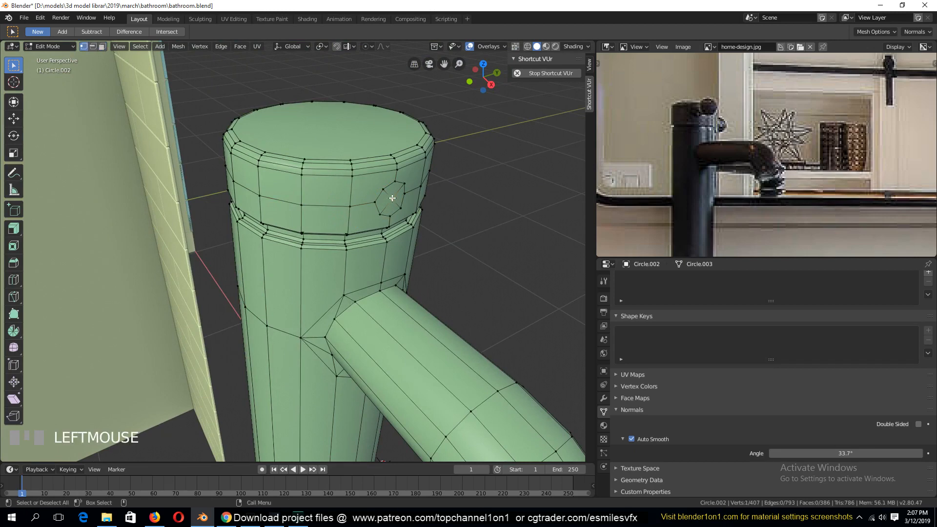
pyautogui.press('ctrl+KP_Add')
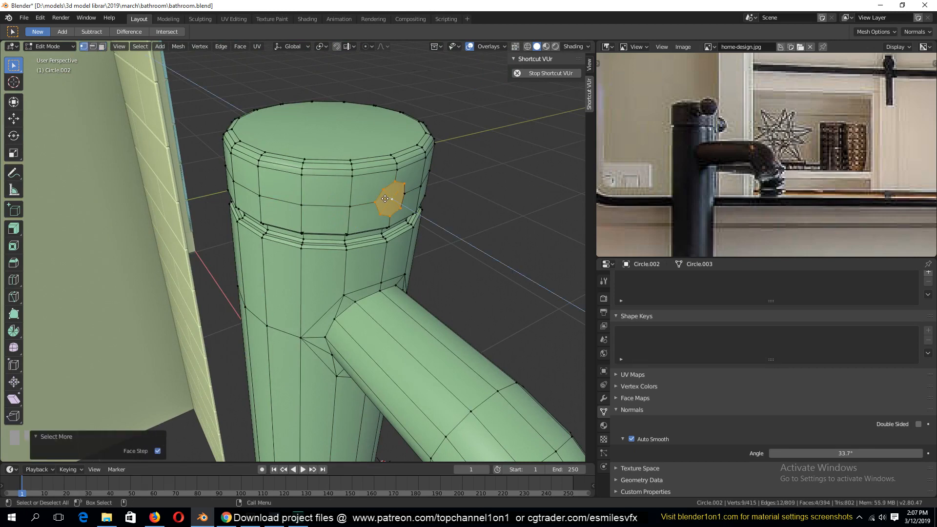
pyautogui.press('e')
pyautogui.click(507, 273)
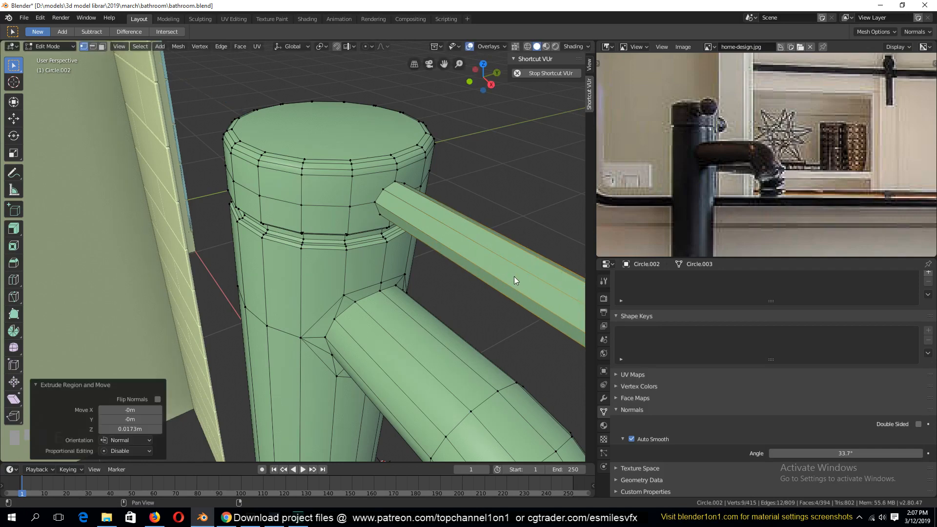
# Step: Extrude the stem's end faces in place and scale them up to about 2.571
pyautogui.moveTo(512, 278); pyautogui.dragTo(380, 282, button='middle')
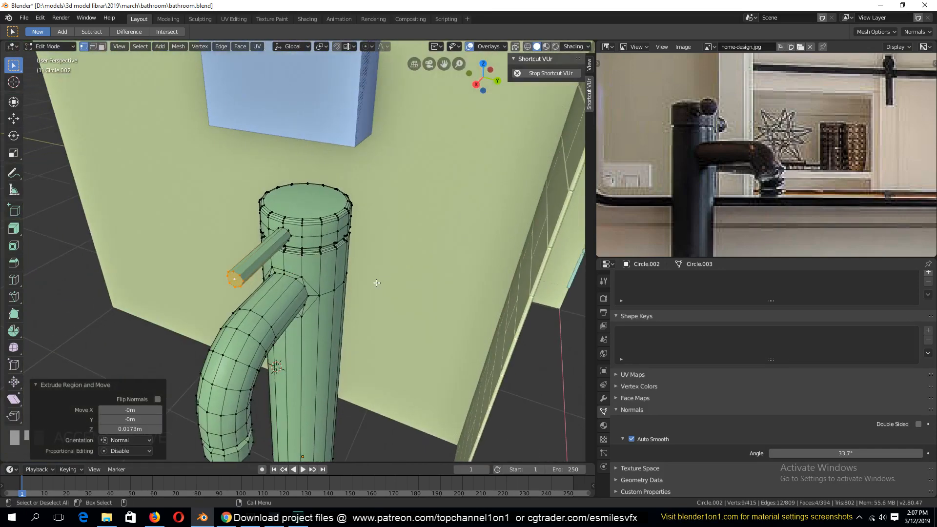
pyautogui.press('s')
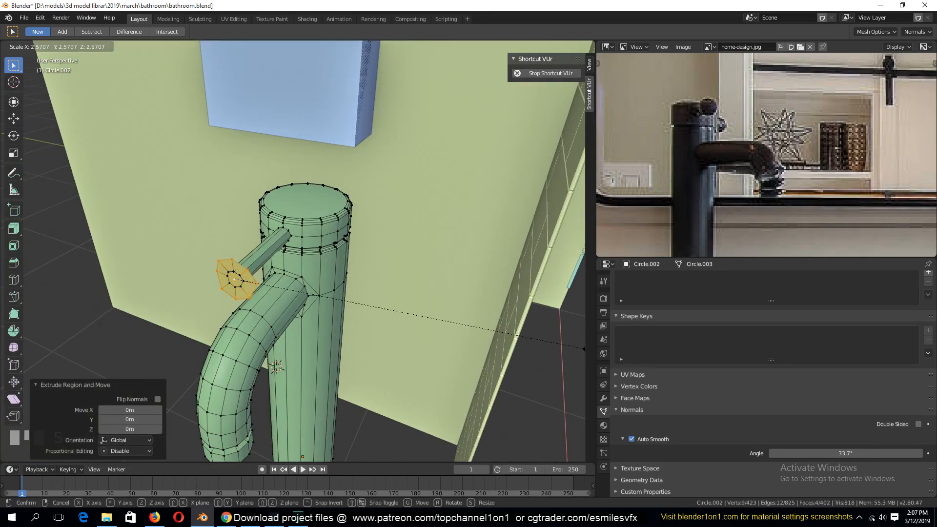
pyautogui.click(584, 348)
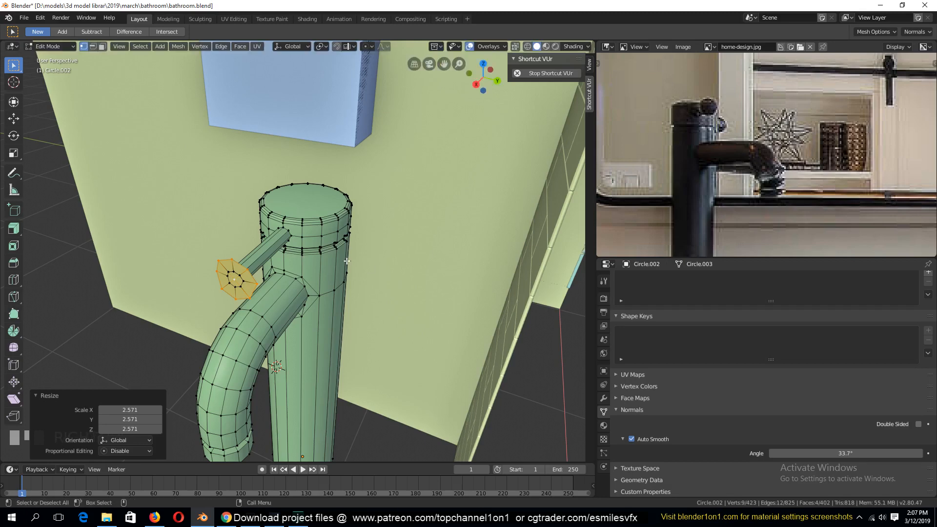
# Step: Extrude the enlarged end faces outward along X to form the handle's thick grip, and check the shape in Object Mode
pyautogui.press('e')
pyautogui.press('x')
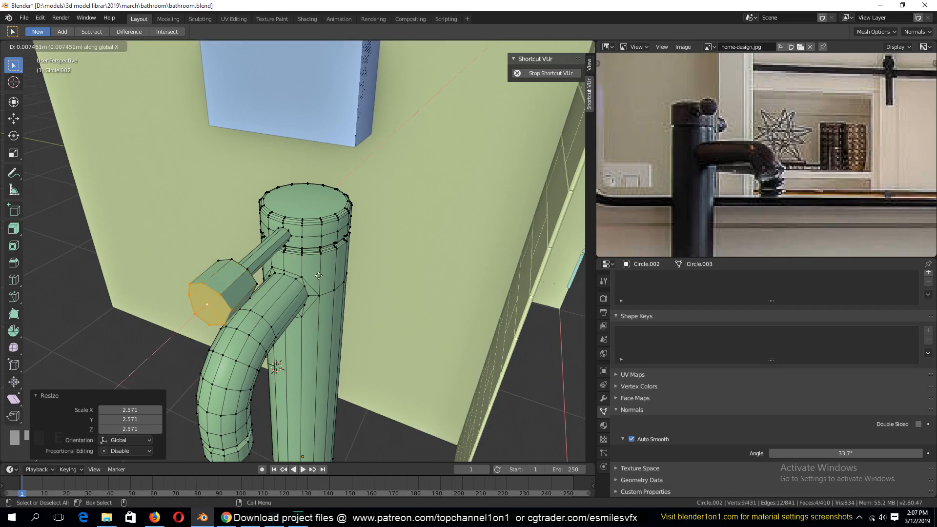
pyautogui.click(282, 303)
pyautogui.press('Tab')
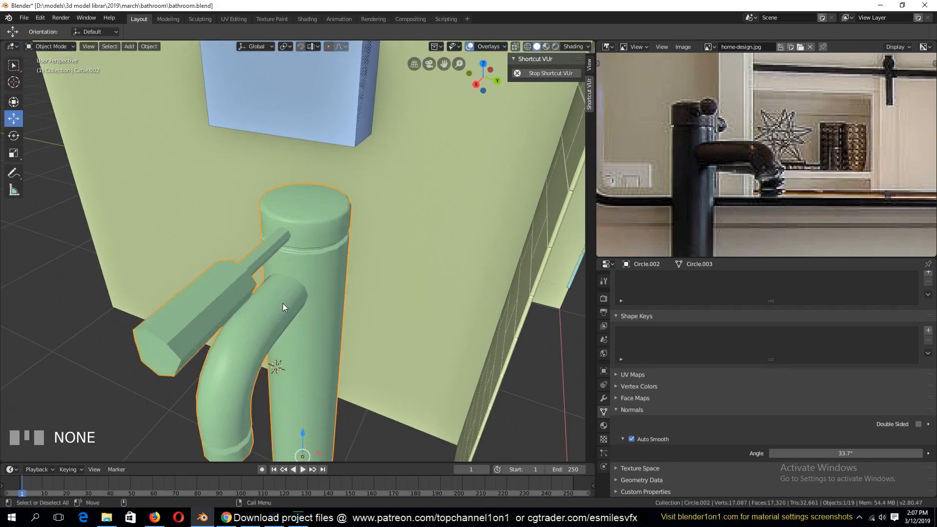
pyautogui.moveTo(283, 303); pyautogui.dragTo(351, 306, button='middle')
# Step: Flatten the outer end of the handle's grip by scaling it to 0 along X
pyautogui.press('Tab')
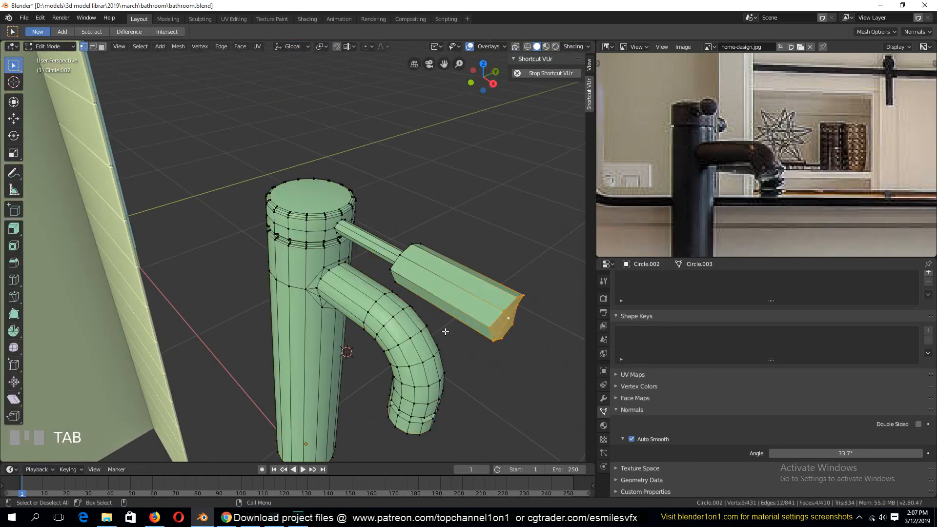
pyautogui.press('s')
pyautogui.press('y')
pyautogui.press('x')
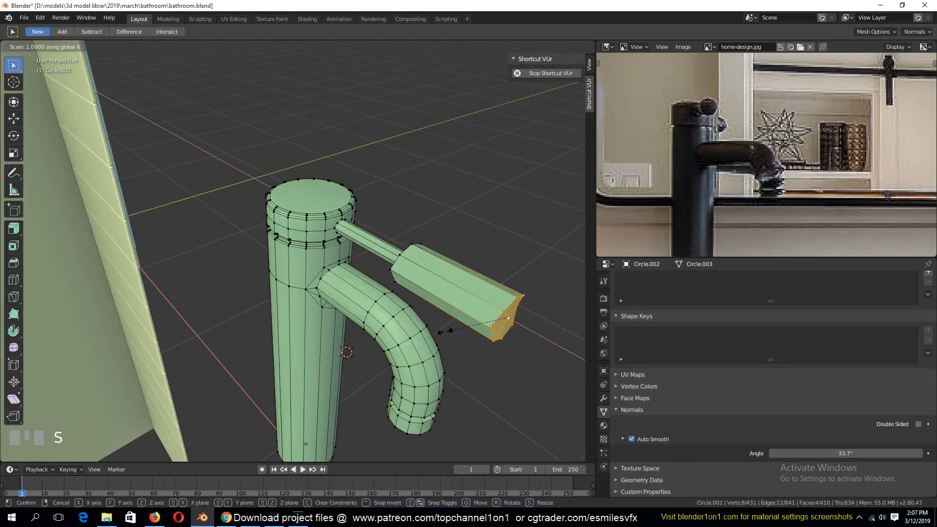
pyautogui.press('Return')
pyautogui.moveTo(441, 326); pyautogui.dragTo(482, 311, button='middle')
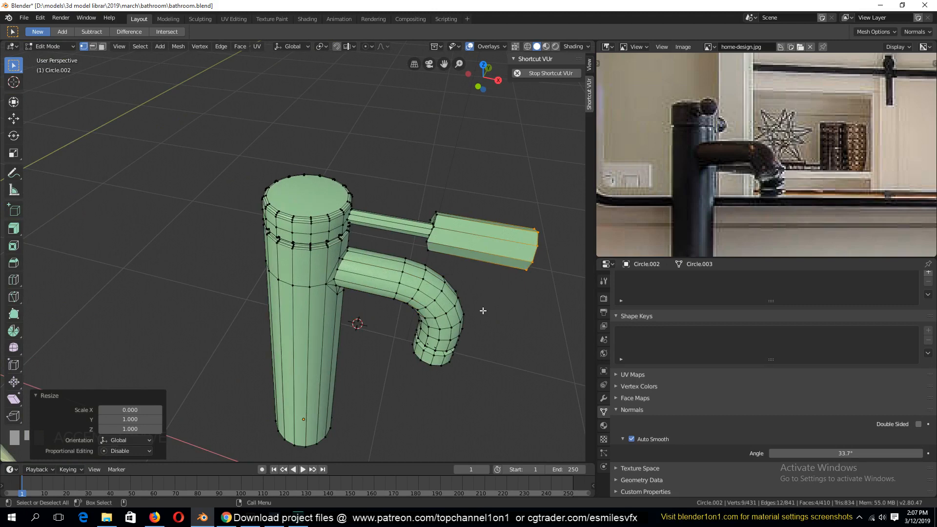
# Step: Select the vertices where the stem meets the grip in front wireframe view, and flatten them by scaling to 0 along X
pyautogui.press('KP_7')
pyautogui.press('KP_1')
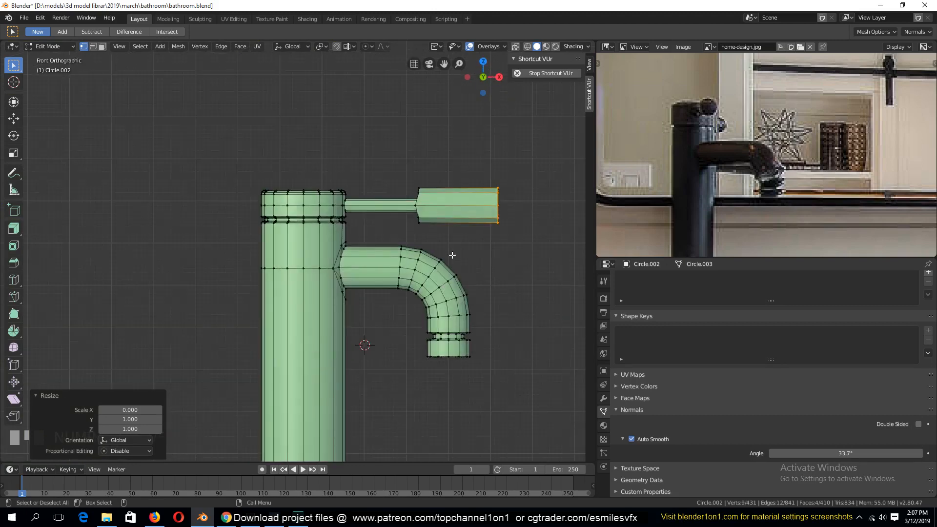
pyautogui.hotkey('shift', 'z')
pyautogui.hotkey('alt', 'a')
pyautogui.moveTo(402, 147); pyautogui.dragTo(442, 243)
pyautogui.press('s')
pyautogui.press('x')
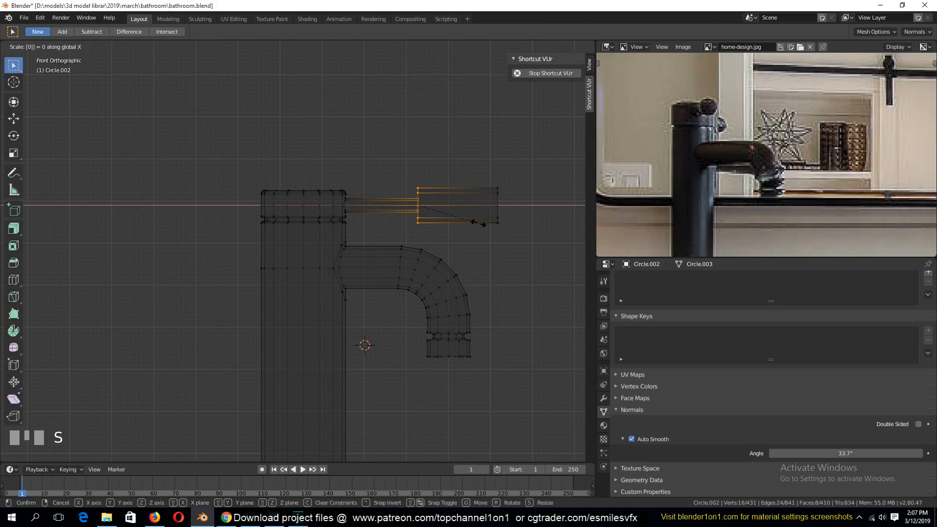
pyautogui.click(478, 223)
# Step: Select the complete edge loop around the rim of the grip's outer end in solid view
pyautogui.moveTo(474, 209); pyautogui.dragTo(369, 201, button='middle')
pyautogui.hotkey('shift', 'z')
pyautogui.press('3')
pyautogui.keyDown('alt'); pyautogui.click(349, 193); pyautogui.keyUp('alt')
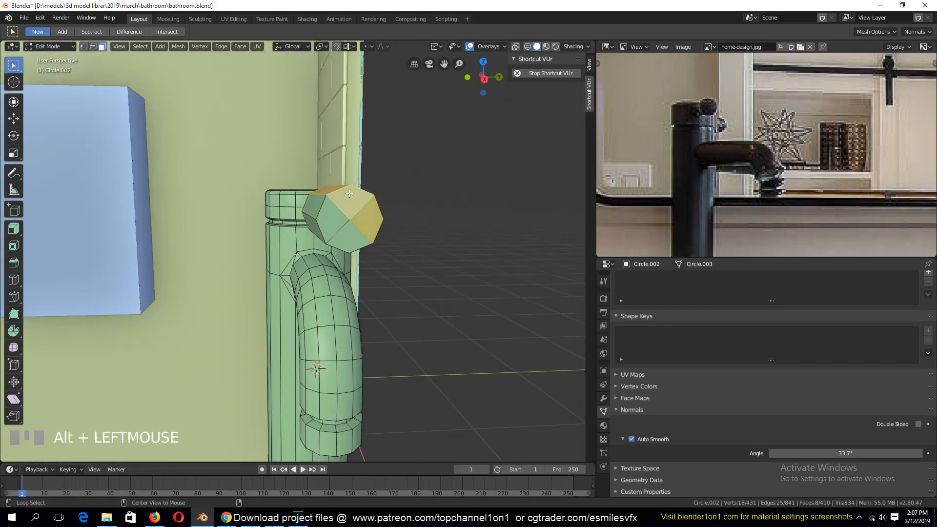
pyautogui.press('2')
pyautogui.keyDown('alt'); pyautogui.click(351, 250); pyautogui.keyUp('alt')
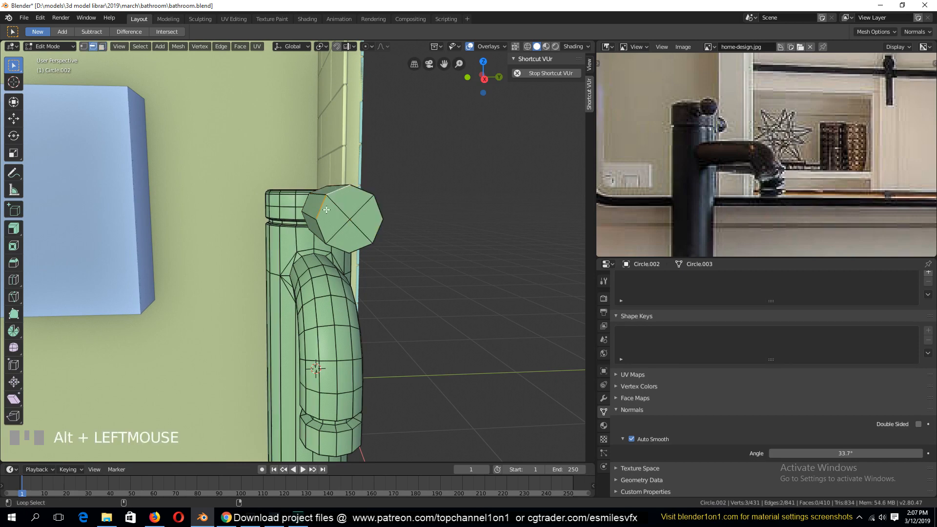
pyautogui.keyDown('alt'); pyautogui.keyDown('shift'); pyautogui.click(358, 252); pyautogui.keyUp('shift'); pyautogui.keyUp('alt')
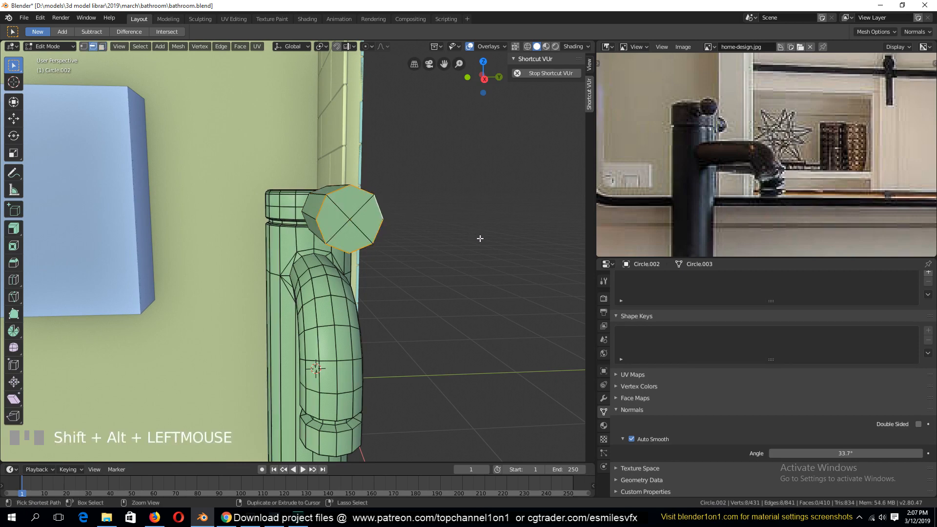
# Step: Try a 2-segment bevel about 0.00184 m wide on the grip's outer rim, and undo it
pyautogui.hotkey('ctrl', 'b')
pyautogui.click(491, 269)
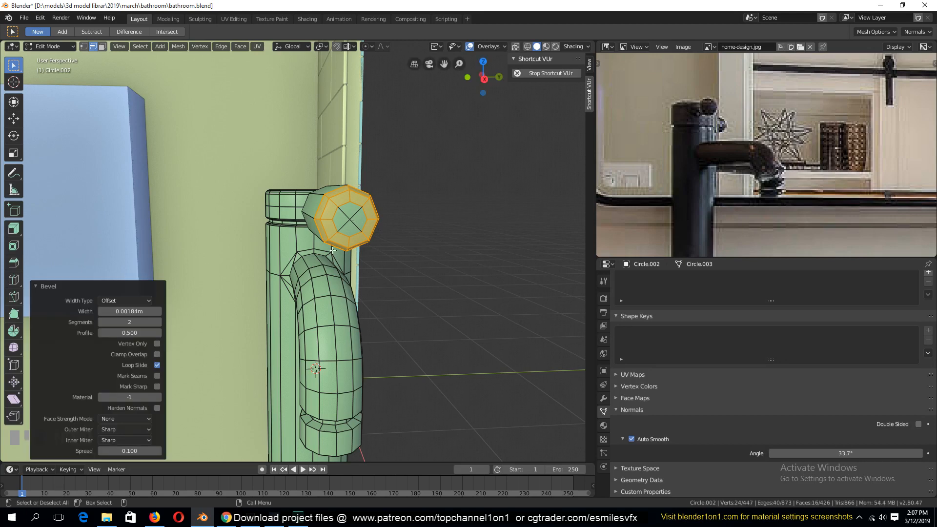
pyautogui.press('Tab')
pyautogui.press('`')
pyautogui.press('Tab')
pyautogui.hotkey('ctrl', 'z')
pyautogui.hotkey('ctrl', 'z')
pyautogui.hotkey('ctrl', 'z')
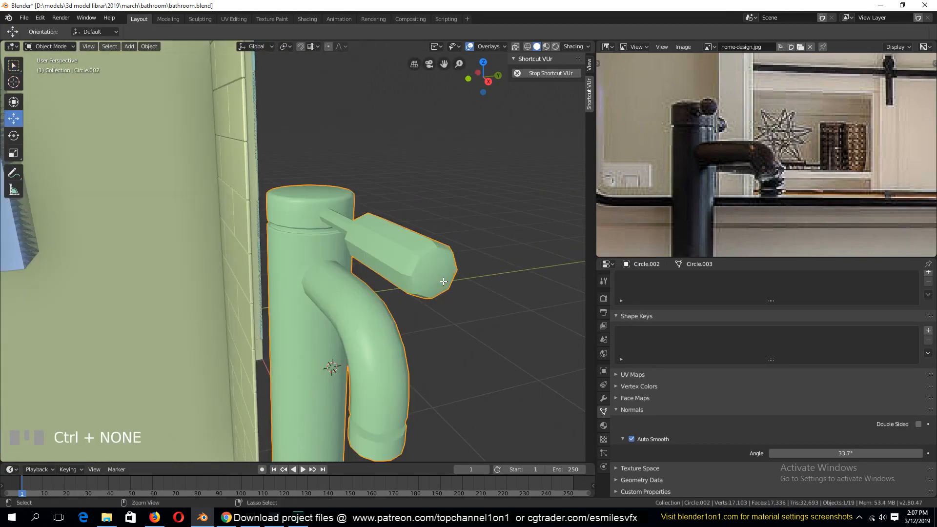
# Step: Bevel the grip's outer rim with a rounder, multi-segment edge and check the handle from several angles
pyautogui.hotkey('ctrl', 'b')
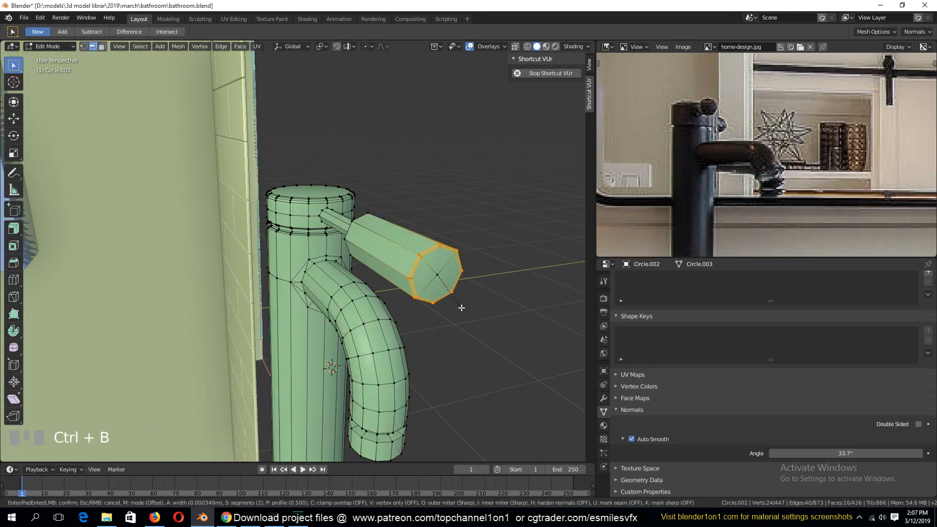
pyautogui.click(467, 315)
pyautogui.press('Tab')
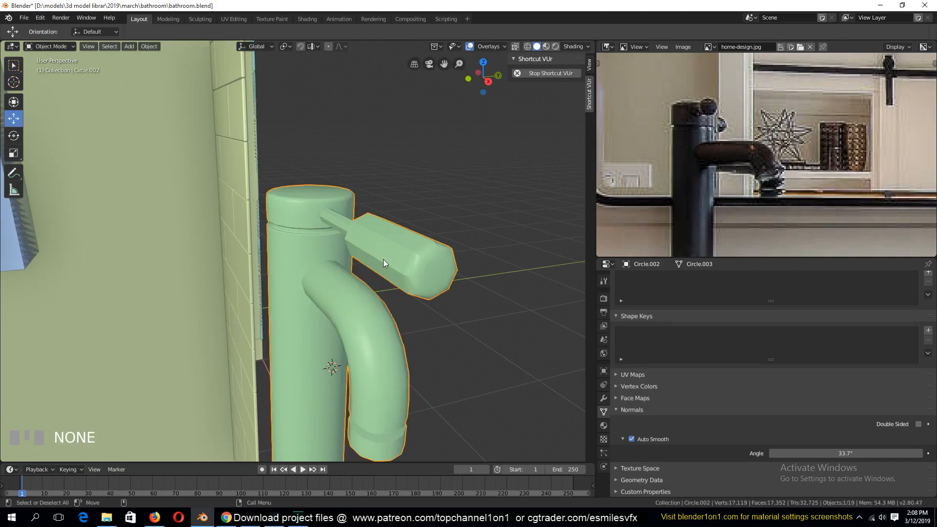
pyautogui.press('`')
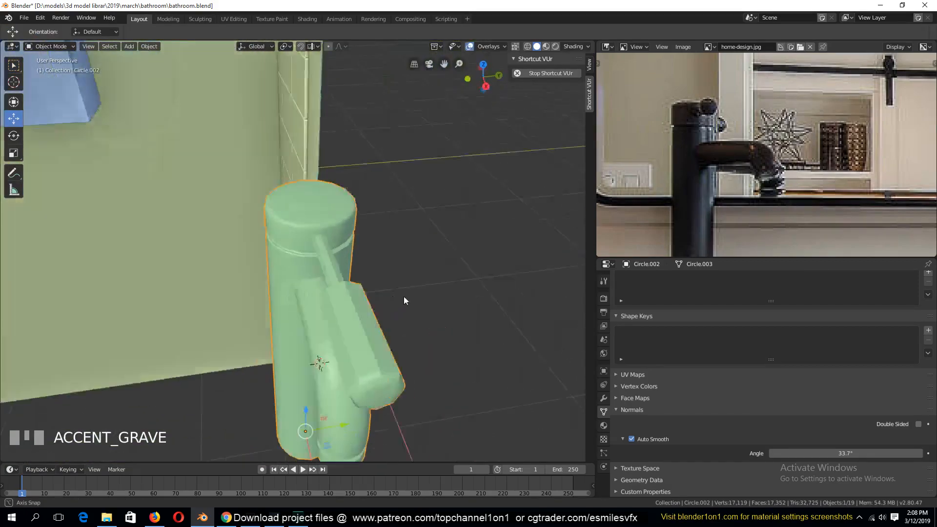
pyautogui.click(426, 294)
pyautogui.press('Tab')
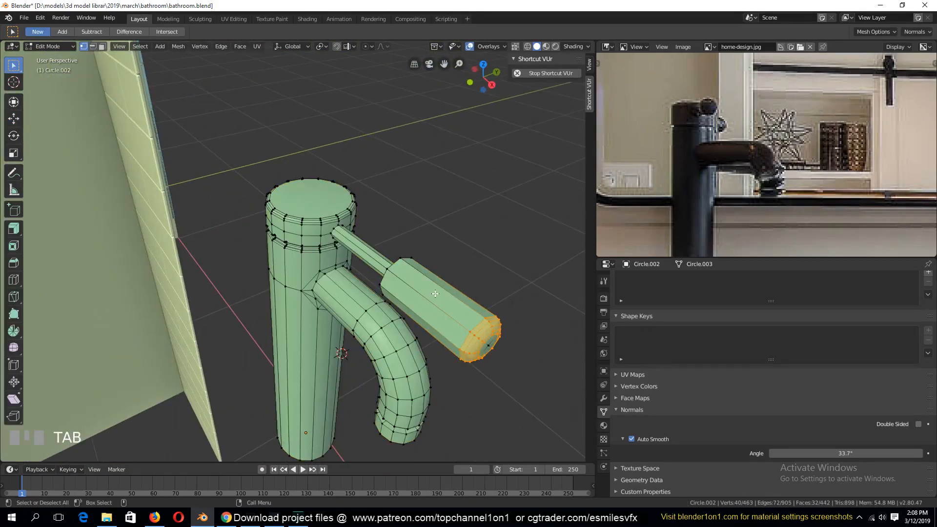
# Step: Save the file and set the faucet's Auto Smooth angle to 44.6°
pyautogui.press('Tab')
pyautogui.hotkey('ctrl', 's')
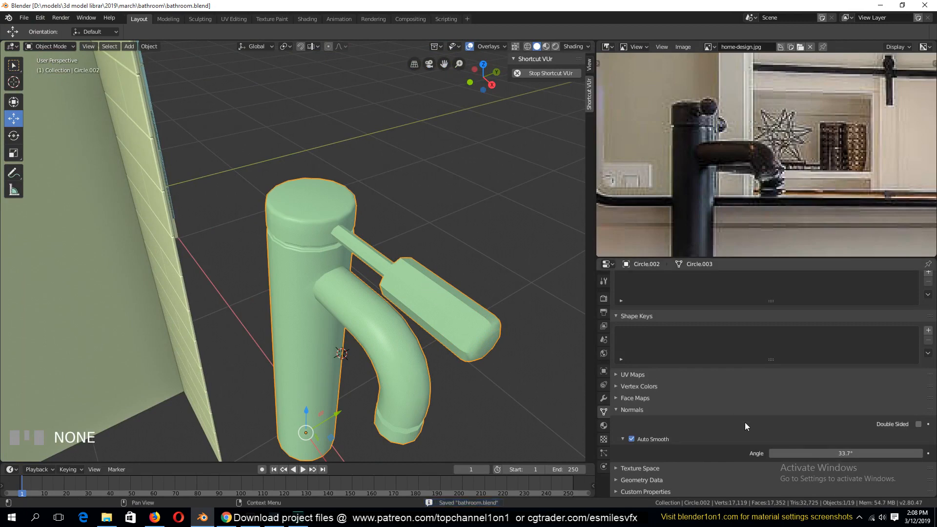
pyautogui.moveTo(829, 453); pyautogui.dragTo(859, 453)
pyautogui.press('`')
pyautogui.moveTo(350, 250); pyautogui.dragTo(308, 277, button='middle')
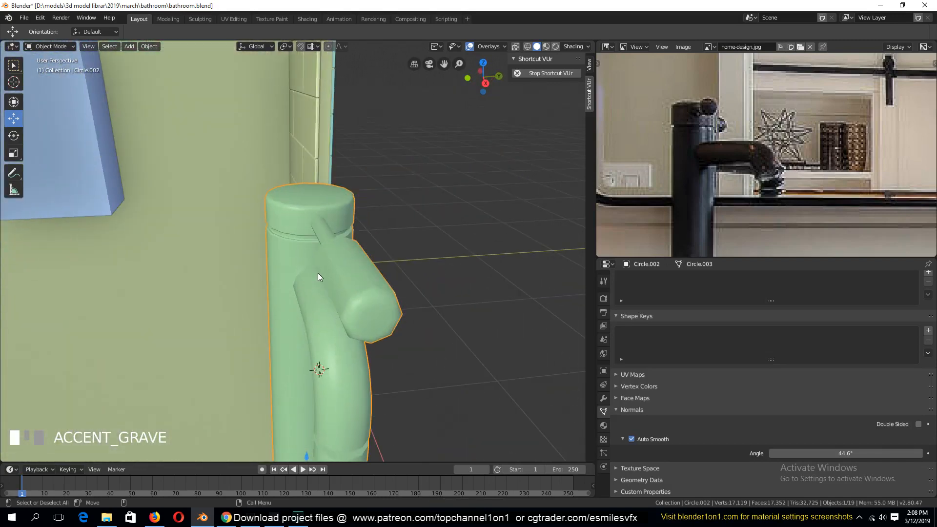
# Step: Select the faucet's cap together with the handle's stem and grip in front wireframe view, leaving the body and spout unselected
pyautogui.press('KP_1')
pyautogui.scroll(2, 382, 245)
pyautogui.scroll(-1, 382, 244)
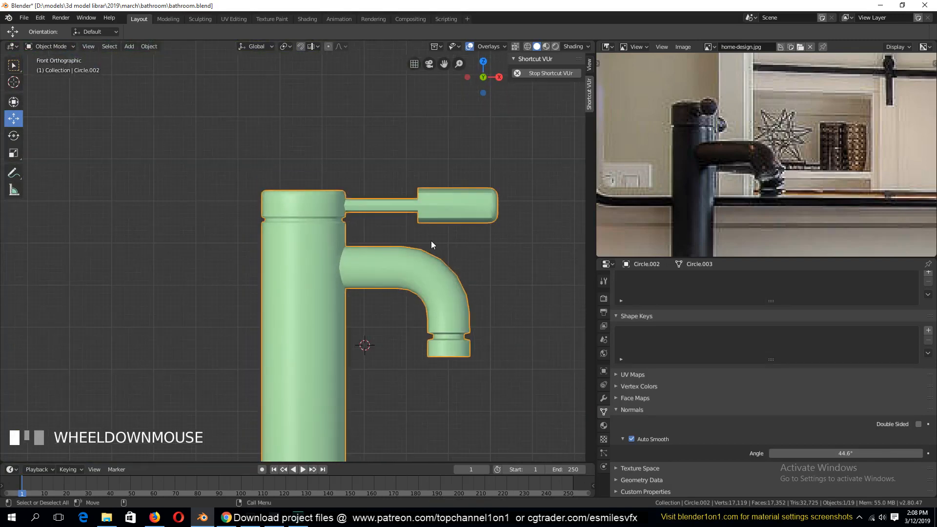
pyautogui.press('Tab')
pyautogui.hotkey('shift', 'z')
pyautogui.hotkey('alt', 'a')
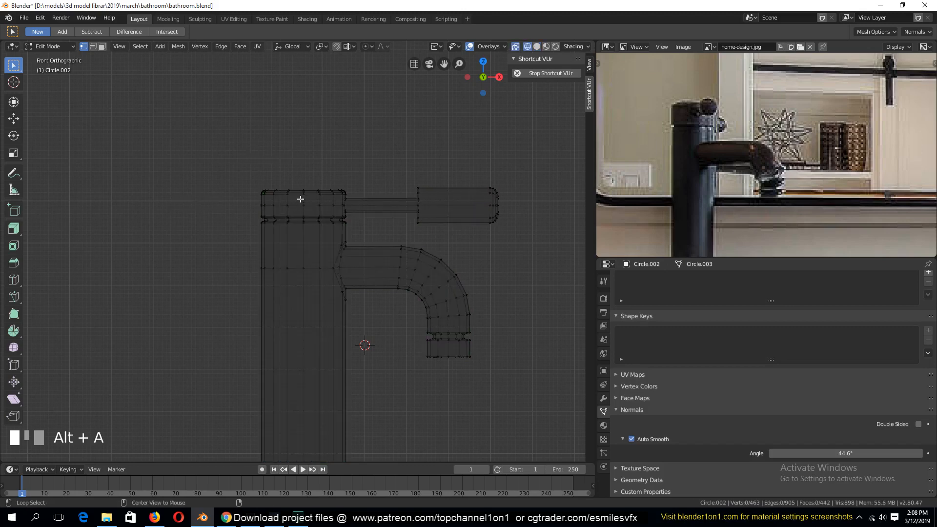
pyautogui.press('b')
pyautogui.moveTo(401, 224); pyautogui.dragTo(412, 224)
pyautogui.press('b')
pyautogui.moveTo(409, 153); pyautogui.dragTo(533, 237)
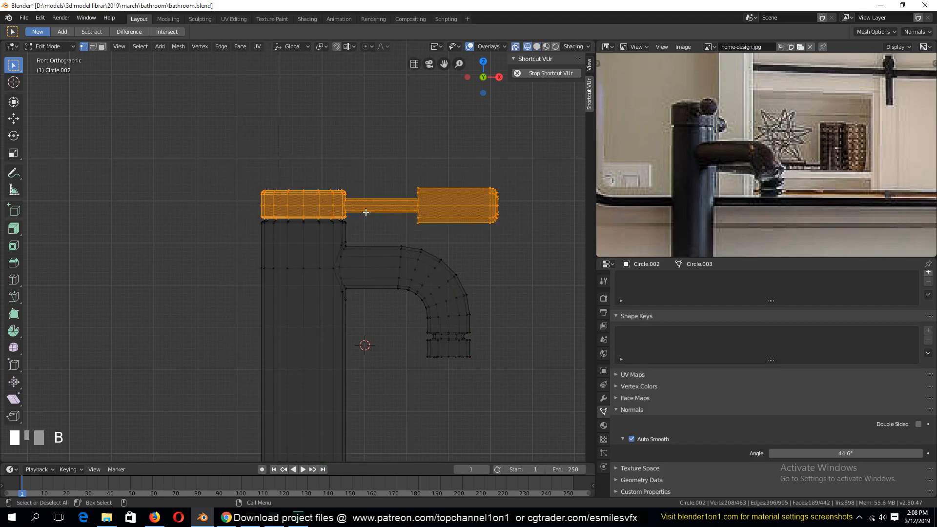
# Step: Try to snap the 3D cursor to the selected cap-and-handle geometry in top view
pyautogui.press('KP_7')
pyautogui.scroll(4, 309, 244)
pyautogui.press('Tab')
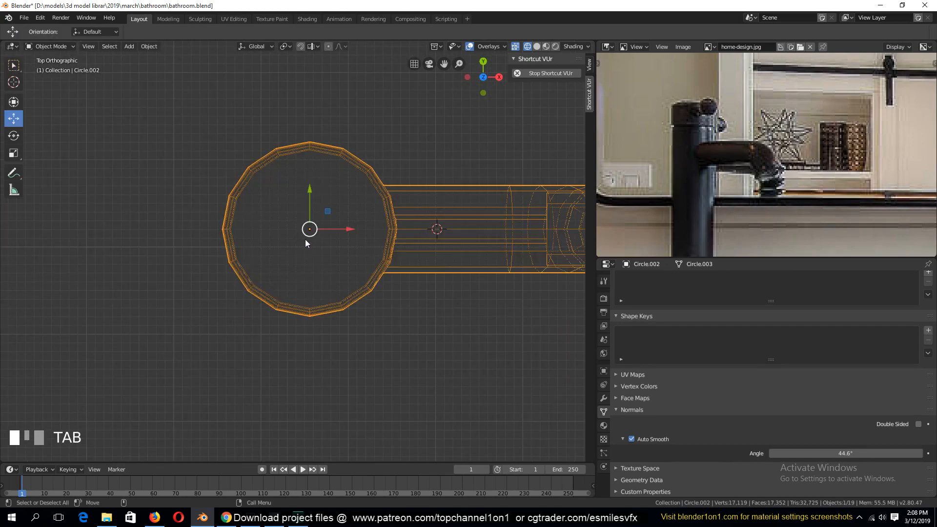
pyautogui.press('Tab')
pyautogui.hotkey('shift', 's')
pyautogui.click(323, 303)
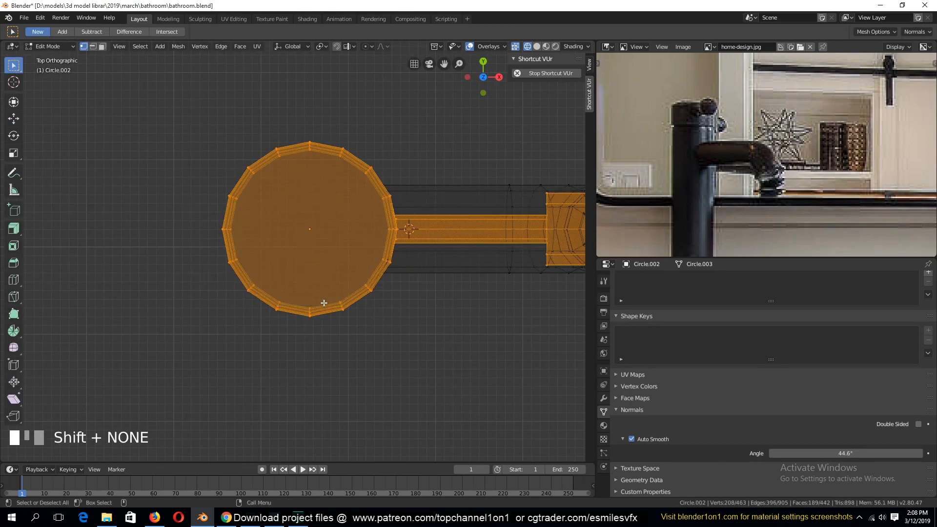
pyautogui.hotkey('shift', 's')
pyautogui.click(325, 357)
pyautogui.press('Tab')
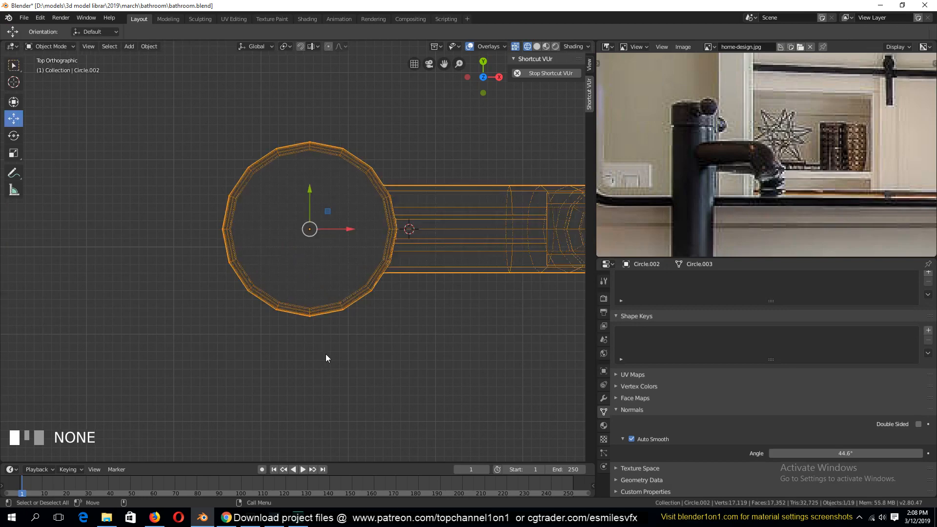
pyautogui.press('Tab')
pyautogui.press('Tab')
pyautogui.press('Tab')
pyautogui.hotkey('shift', 's')
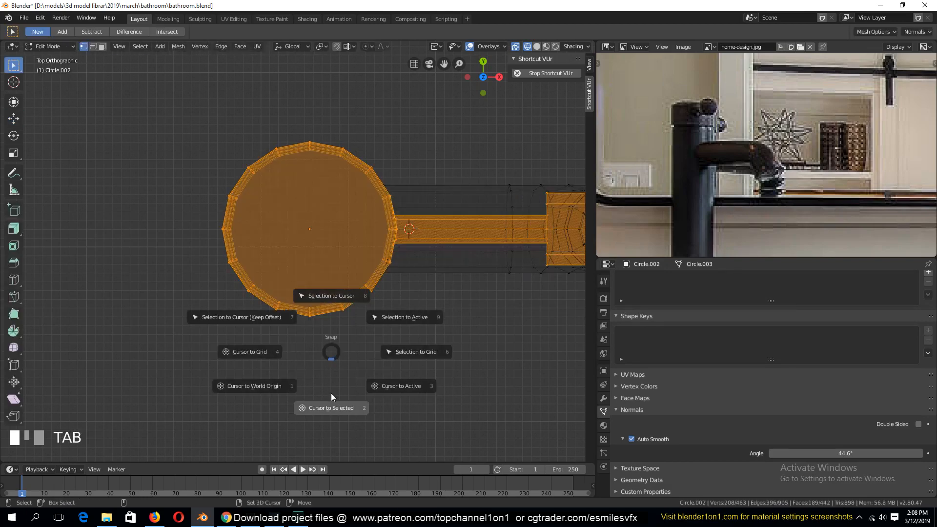
pyautogui.keyDown('shift'); pyautogui.click(330, 396); pyautogui.keyUp('shift')
# Step: Snap the 3D cursor to the faucet's origin and split the selected cap and handle from the body mesh
pyautogui.press('Tab')
pyautogui.hotkey('shift', 's')
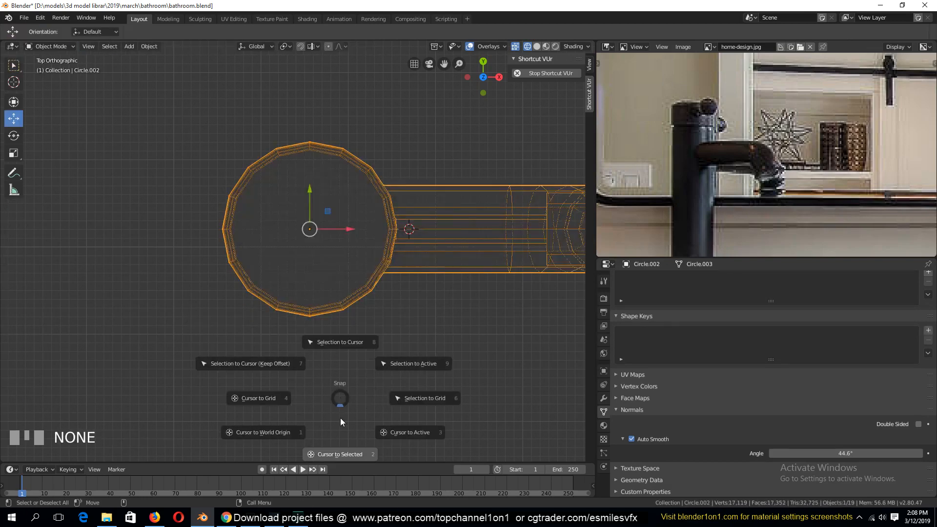
pyautogui.click(341, 430)
pyautogui.press('Tab')
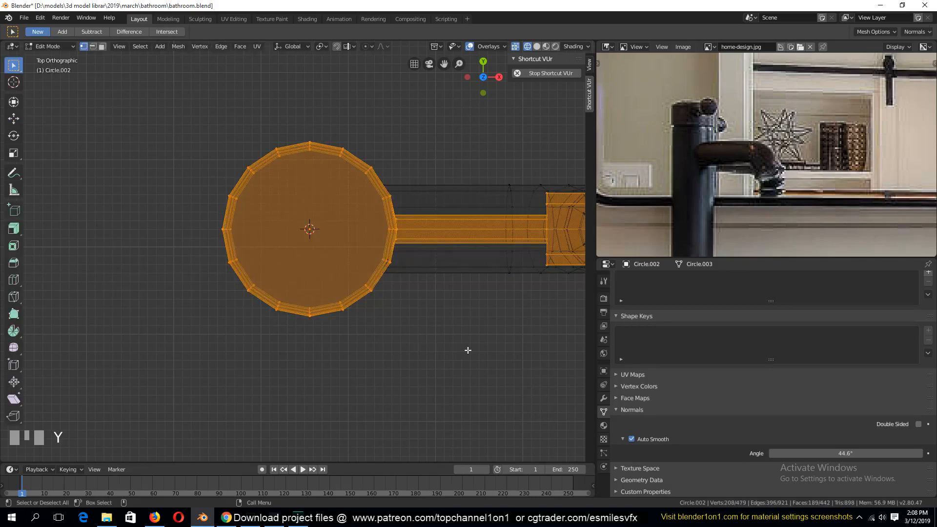
# Step: Set the pivot to the 3D Cursor and rotate the cap and handle in top view until the handle points toward the back
pyautogui.press('r')
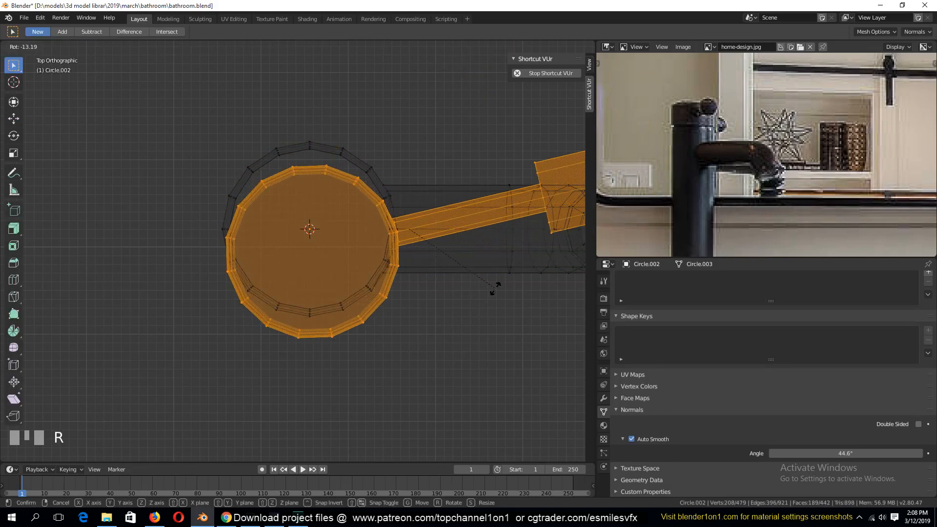
pyautogui.rightClick(496, 291)
pyautogui.press('.')
pyautogui.click(554, 287)
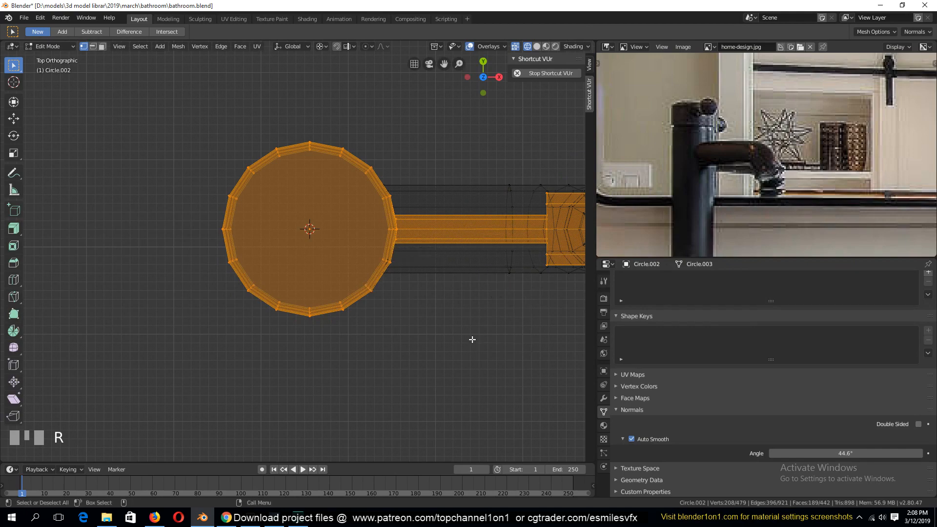
pyautogui.press('r')
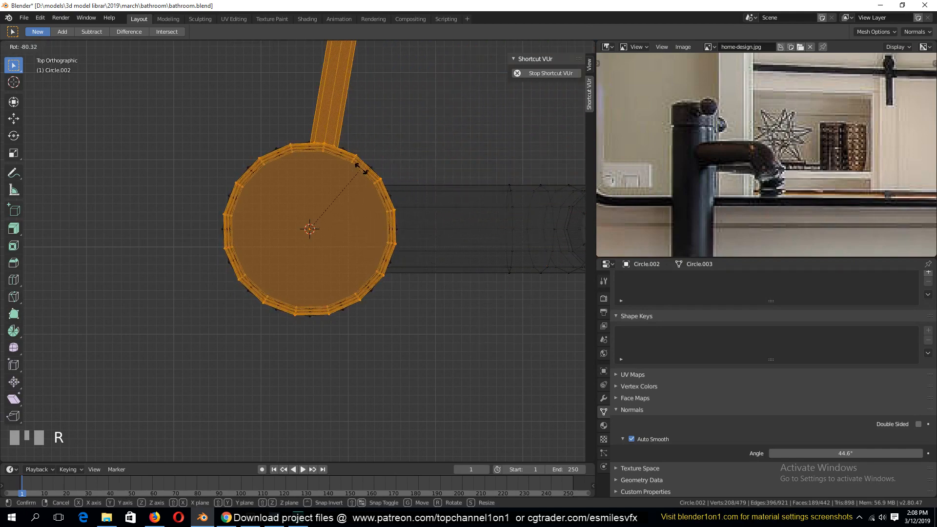
pyautogui.click(375, 151)
# Step: Finish editing the mesh, switch the viewport to solid shading and select the whole faucet
pyautogui.press('Tab')
pyautogui.scroll(-2, 386, 302)
pyautogui.moveTo(386, 302); pyautogui.dragTo(334, 253, button='middle')
pyautogui.press('`')
pyautogui.hotkey('alt', 'a')
pyautogui.scroll(-3, 346, 301)
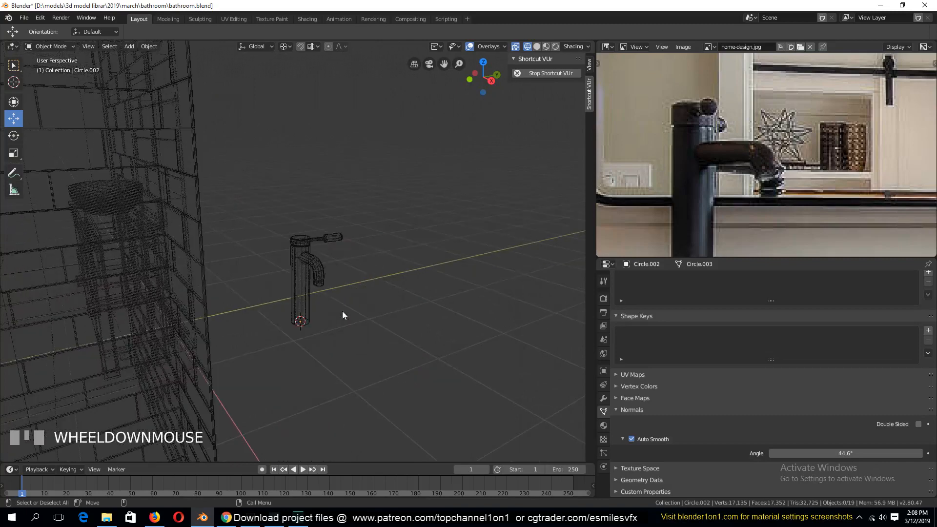
pyautogui.hotkey('shift', 'z')
pyautogui.click(307, 280)
# Step: Snap the 3D cursor to the origin of the vanity's countertop
pyautogui.moveTo(263, 306); pyautogui.dragTo(481, 341, button='middle')
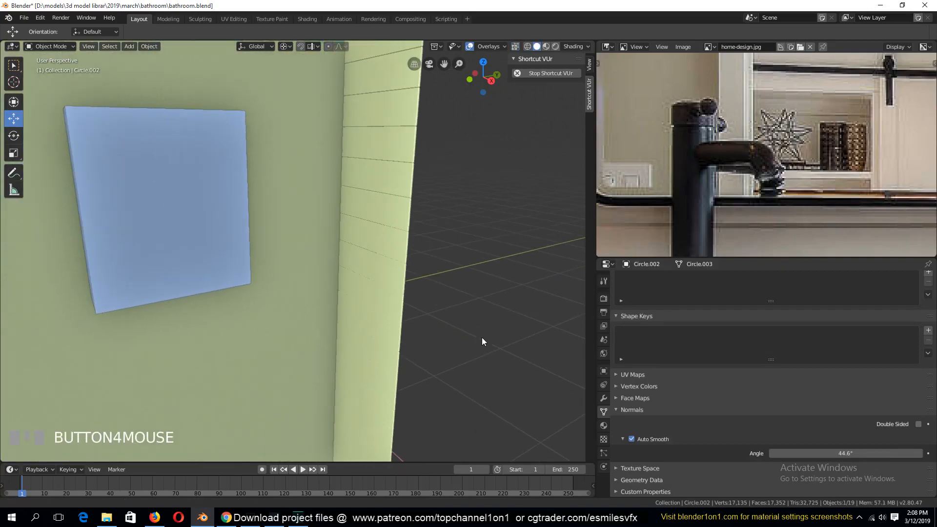
pyautogui.scroll(-2, 153, 282)
pyautogui.press('`')
pyautogui.moveTo(152, 282); pyautogui.dragTo(306, 295, button='middle')
pyautogui.scroll(-3, 209, 324)
pyautogui.moveTo(209, 324); pyautogui.dragTo(198, 214, button='middle')
pyautogui.press('`')
pyautogui.press('`')
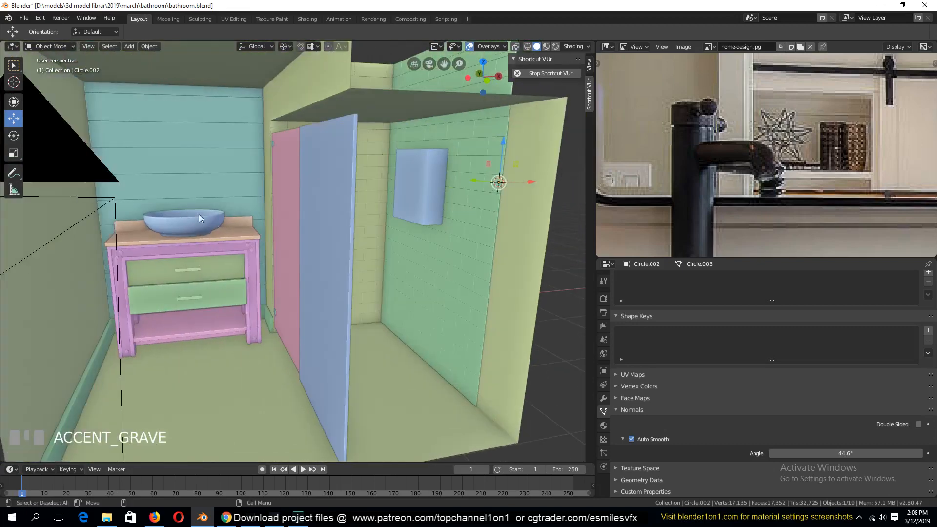
pyautogui.click(148, 232)
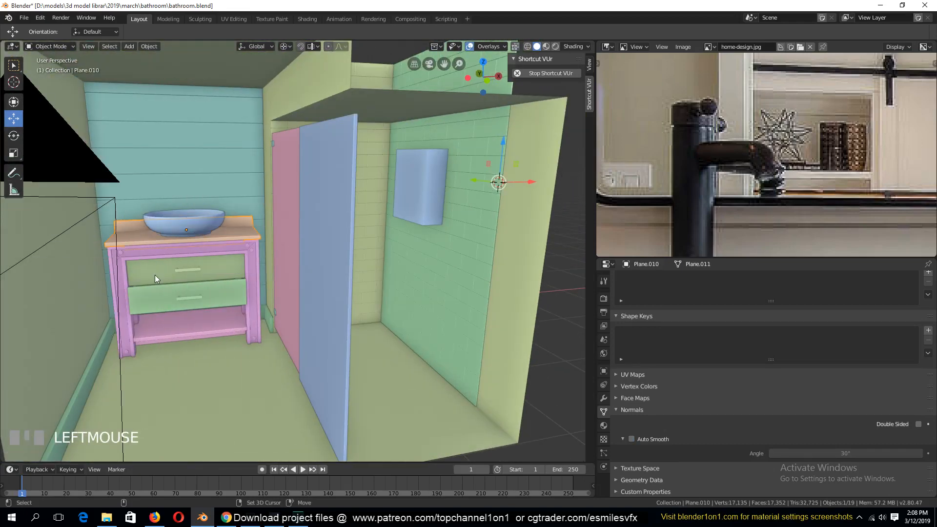
pyautogui.press('`')
pyautogui.moveTo(184, 328); pyautogui.dragTo(350, 233, button='middle')
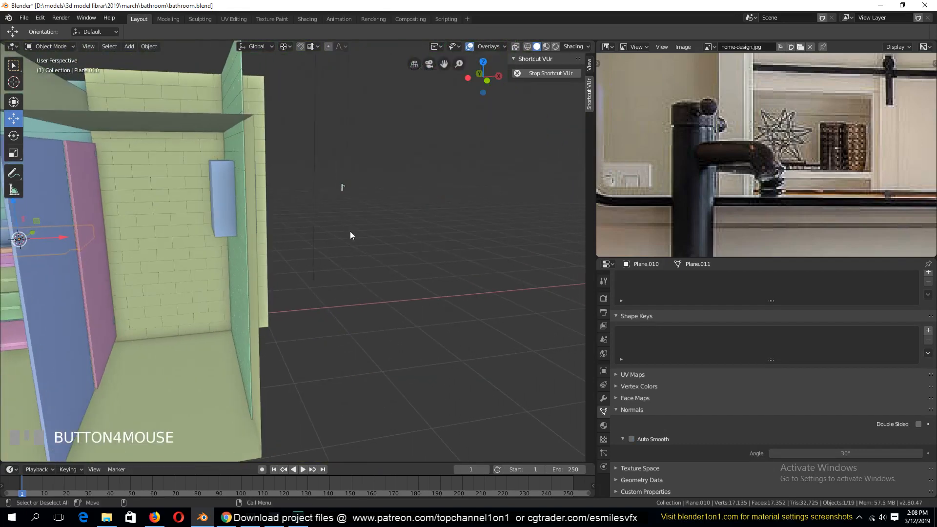
# Step: Snap the faucet to the 3D cursor on the countertop under the basin
pyautogui.click(349, 192)
pyautogui.hotkey('shift', 's')
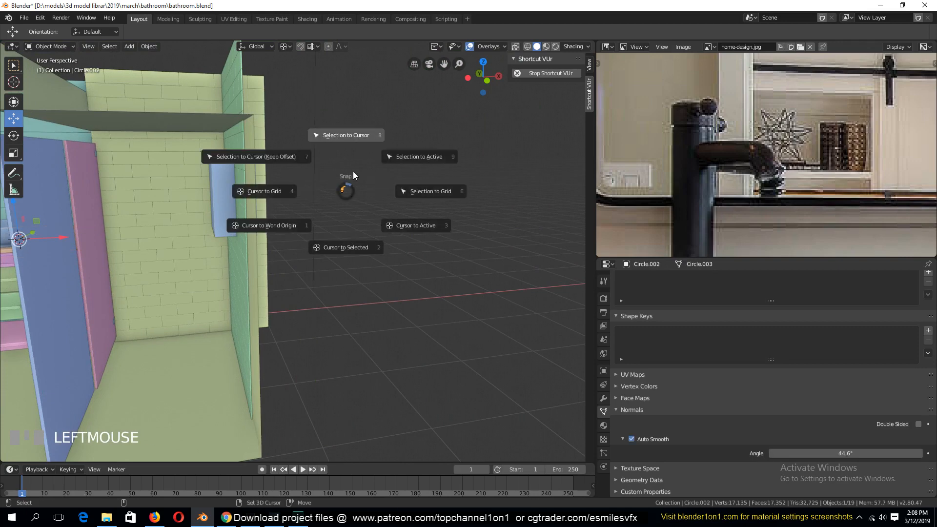
pyautogui.click(358, 136)
pyautogui.scroll(5, 228, 239)
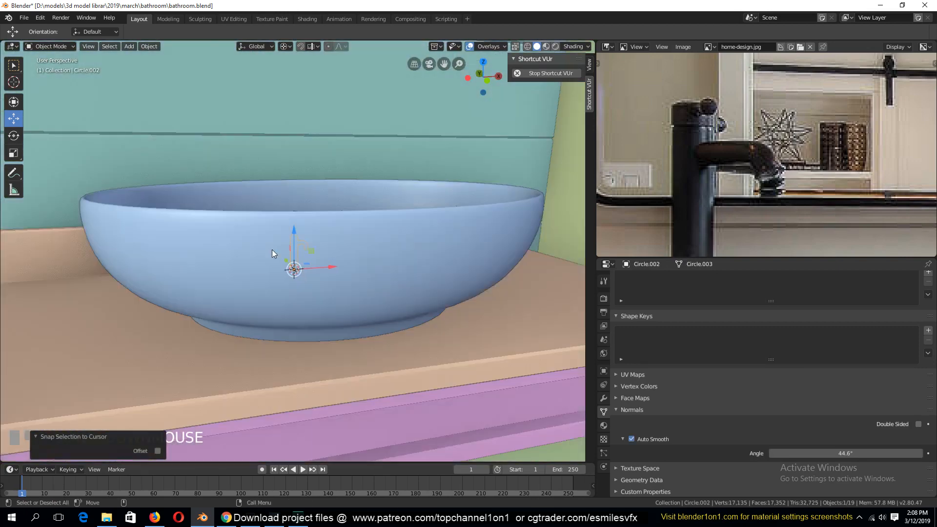
pyautogui.moveTo(271, 250); pyautogui.dragTo(282, 286, button='middle')
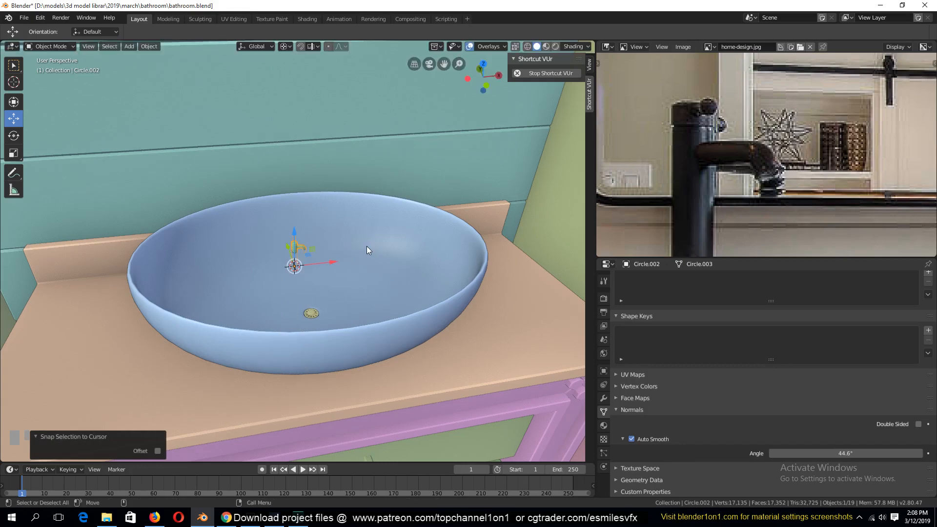
# Step: Enlarge the faucet about four times and move it -0.54 m along X, beside the basin
pyautogui.press('s')
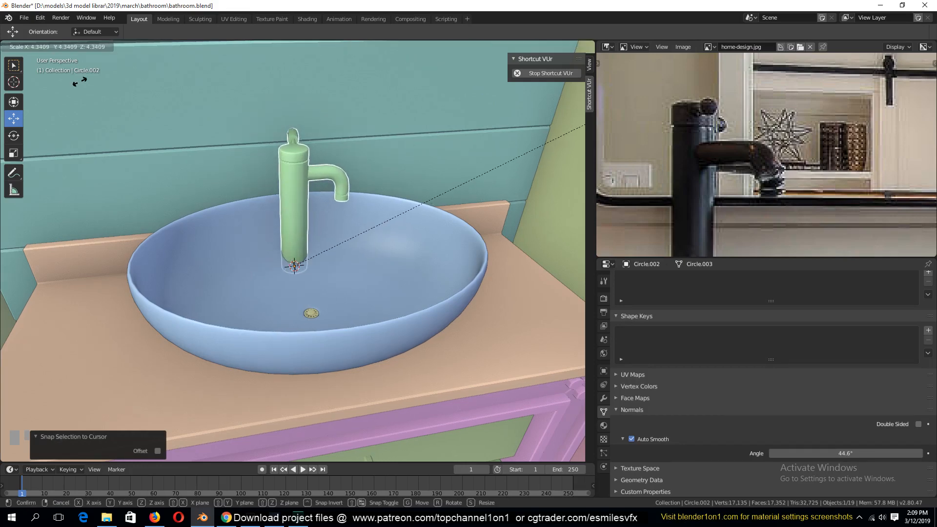
pyautogui.click(103, 107)
pyautogui.moveTo(335, 262); pyautogui.dragTo(183, 281)
pyautogui.moveTo(183, 281); pyautogui.dragTo(194, 268, button='middle')
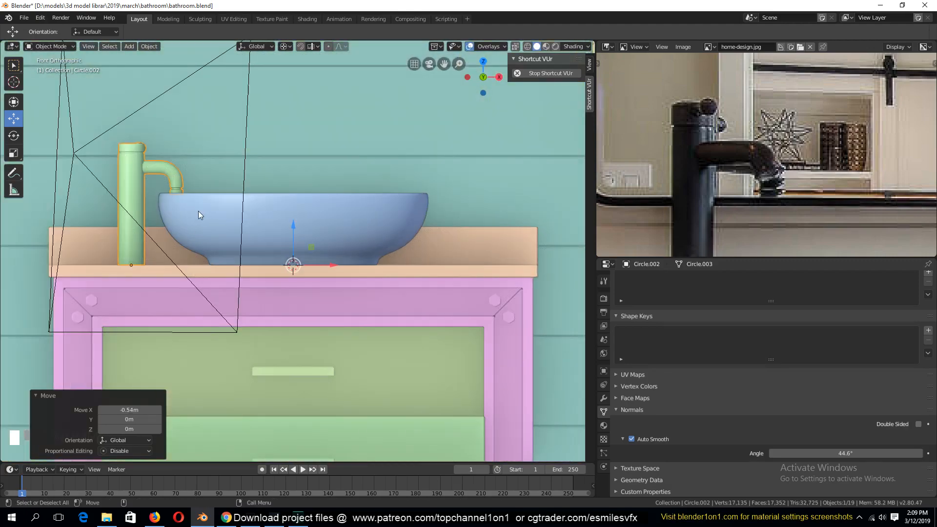
# Step: Lengthen the spout along X by moving its bend and outlet farther over the basin, using Global orientation and the Median Point pivot
pyautogui.scroll(4, 237, 163)
pyautogui.keyDown('shift'); pyautogui.moveTo(372, 255); pyautogui.dragTo(417, 263, button='middle'); pyautogui.keyUp('shift')
pyautogui.press('Tab')
pyautogui.hotkey('shift', 'z')
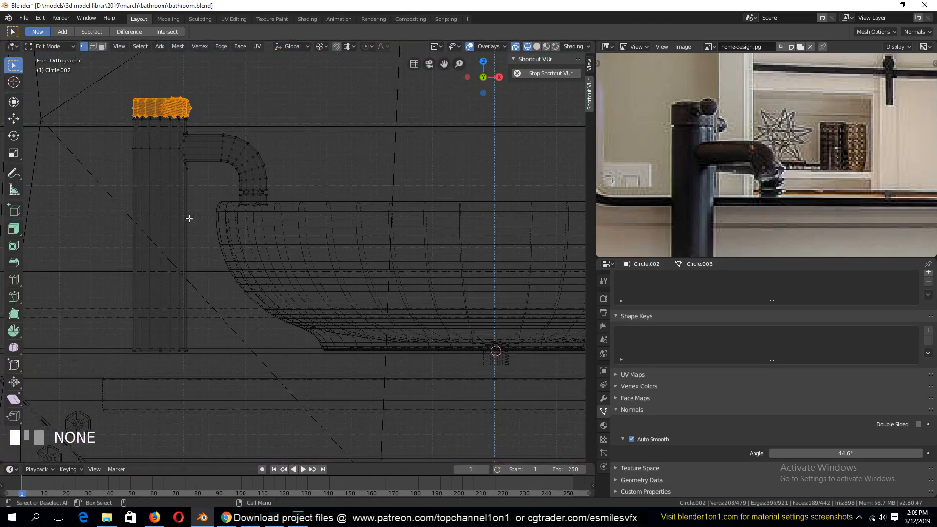
pyautogui.hotkey('alt', 'a')
pyautogui.press('b')
pyautogui.moveTo(209, 115); pyautogui.dragTo(308, 211)
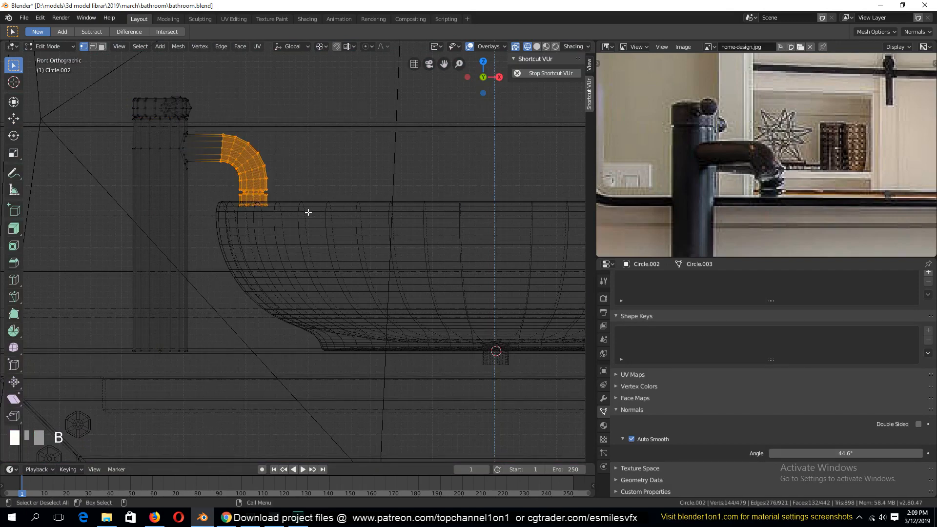
pyautogui.click(14, 118)
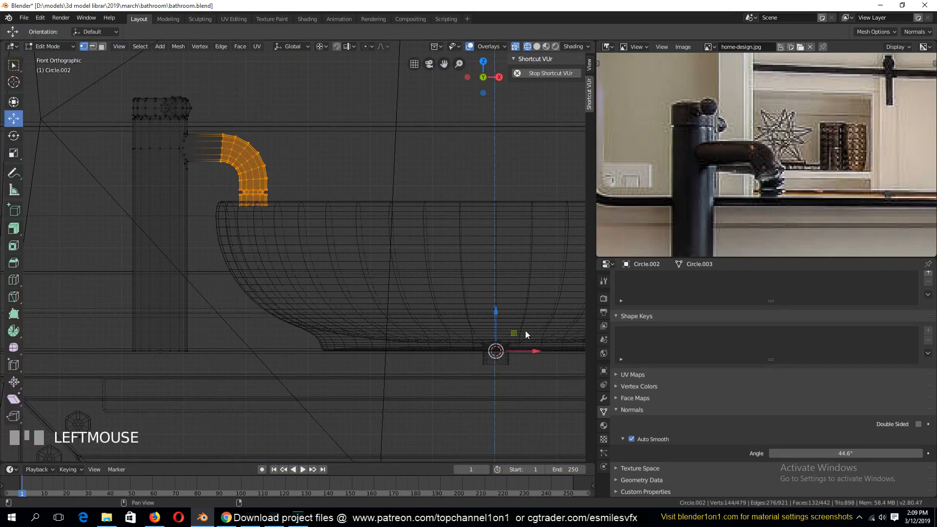
pyautogui.press(',')
pyautogui.press('.')
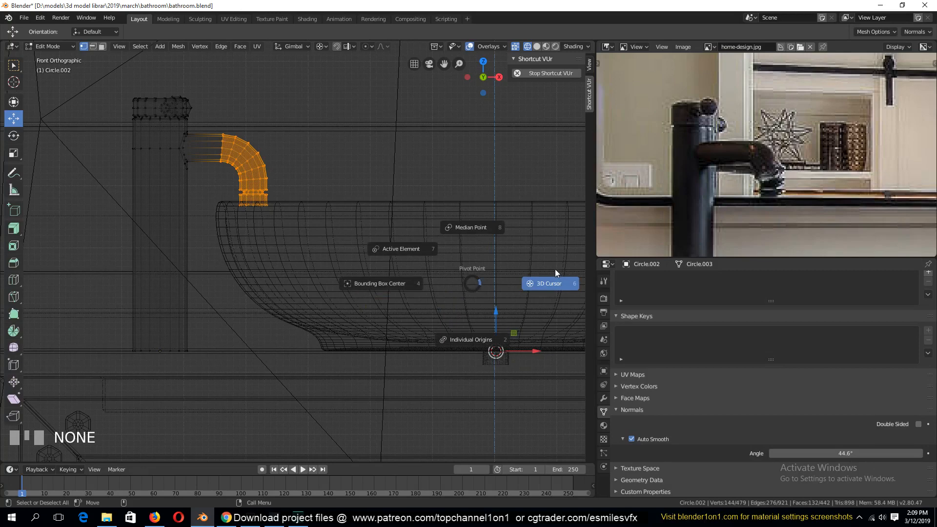
pyautogui.click(473, 228)
pyautogui.click(299, 47)
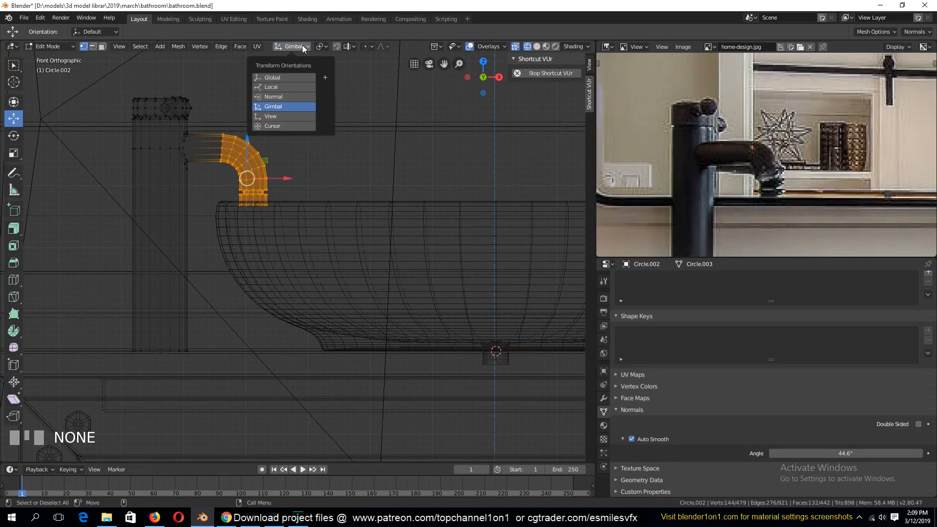
pyautogui.click(286, 78)
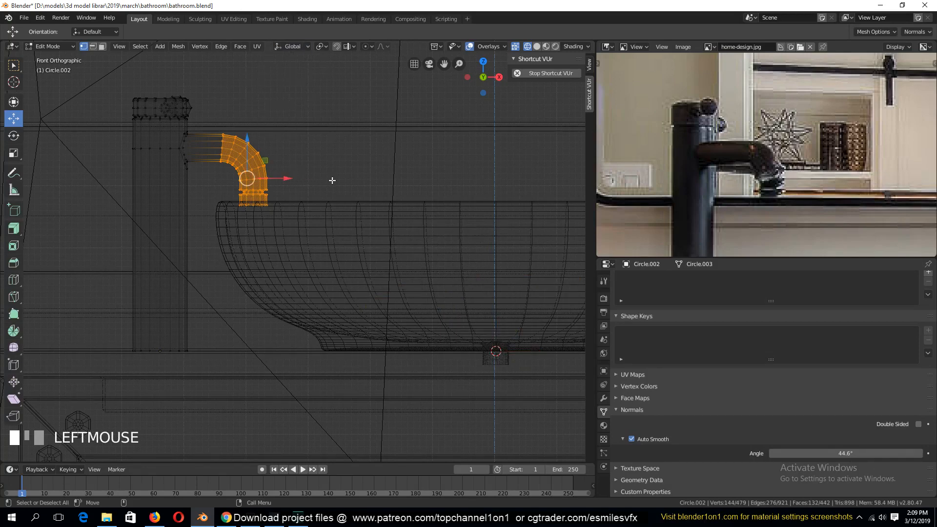
pyautogui.moveTo(285, 180)
pyautogui.mouseDown()
pyautogui.moveTo(393, 185)
pyautogui.moveTo(360, 184)
pyautogui.mouseUp()
pyautogui.press('Tab')
pyautogui.hotkey('shift', 'z')
pyautogui.hotkey('alt', 'a')
# Step: Scale the whole faucet up uniformly by about 1.551
pyautogui.moveTo(326, 190)
pyautogui.mouseDown(button='middle')
pyautogui.moveTo(300, 247)
pyautogui.moveTo(364, 267)
pyautogui.mouseUp(button='middle')
pyautogui.scroll(-3, 326, 269)
pyautogui.press('`')
pyautogui.click(256, 241)
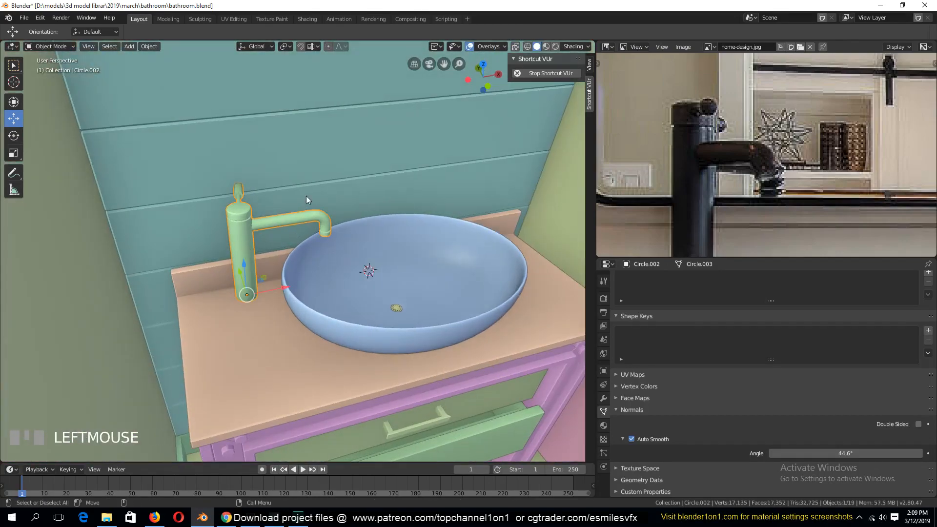
pyautogui.press('s')
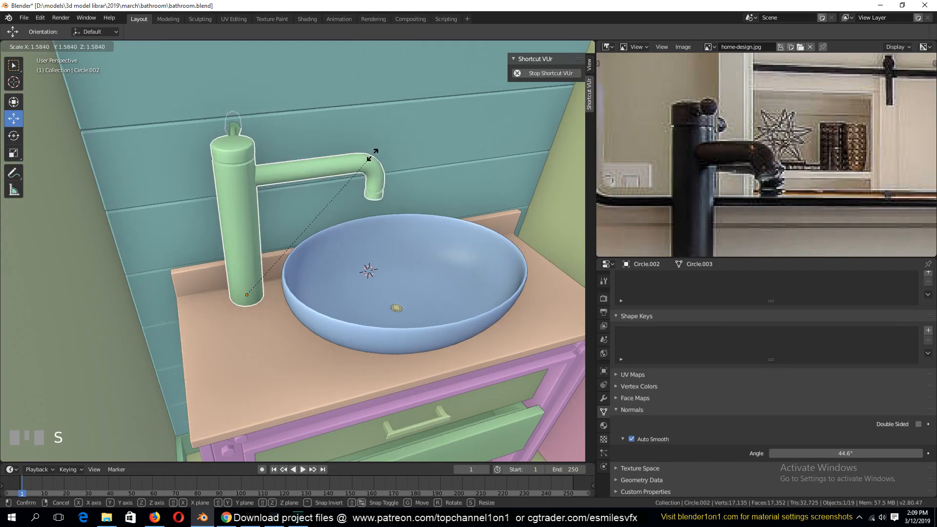
pyautogui.click(372, 159)
# Step: Move the faucet -0.13 m along Y and rotate it about -25° around Z so the spout reaches over the basin
pyautogui.press('`')
pyautogui.moveTo(304, 220); pyautogui.dragTo(233, 299, button='middle')
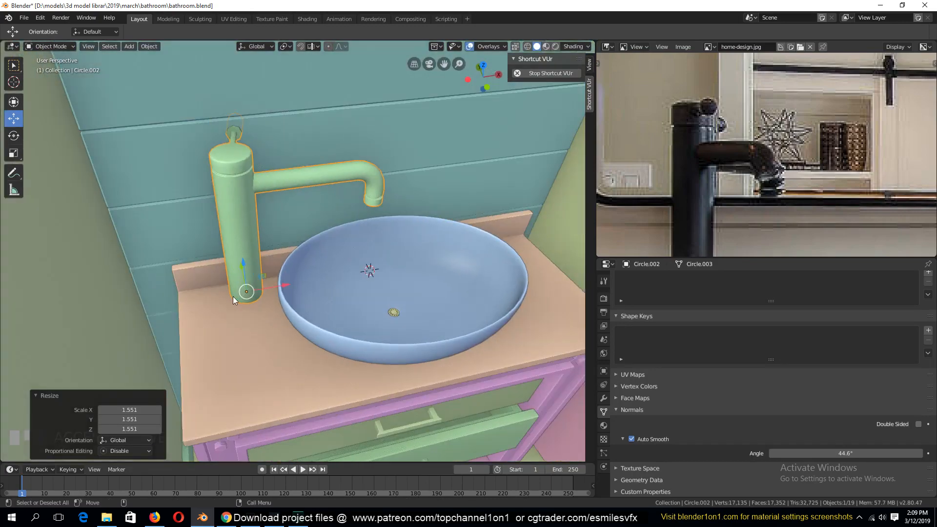
pyautogui.press('g')
pyautogui.press('y')
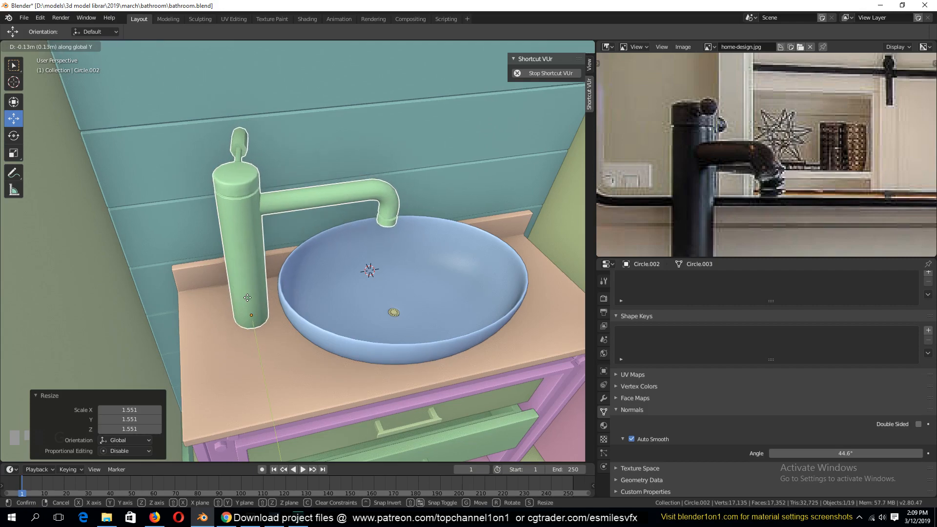
pyautogui.click(332, 271)
pyautogui.press('r')
pyautogui.press('z')
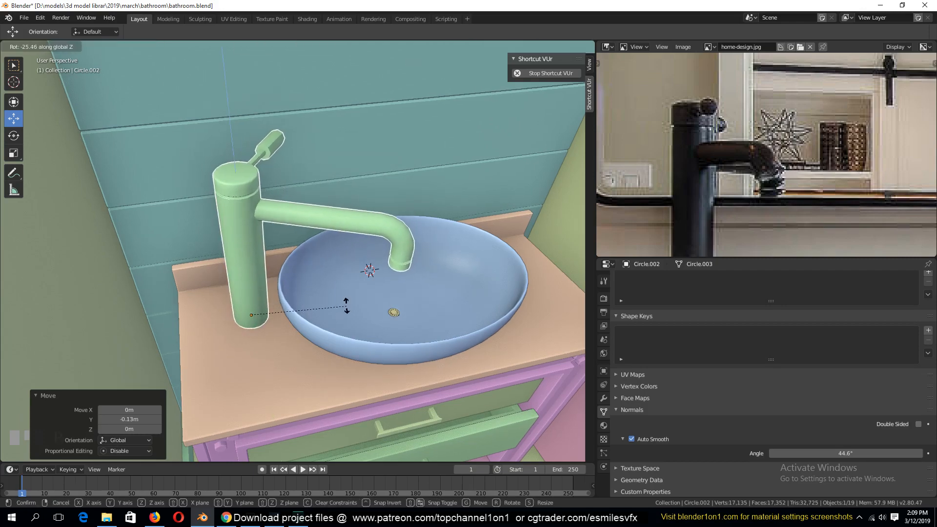
pyautogui.click(349, 301)
# Step: Scale the faucet down slightly while judging its size in camera view, and save the file
pyautogui.press('KP_0')
pyautogui.scroll(2, 355, 297)
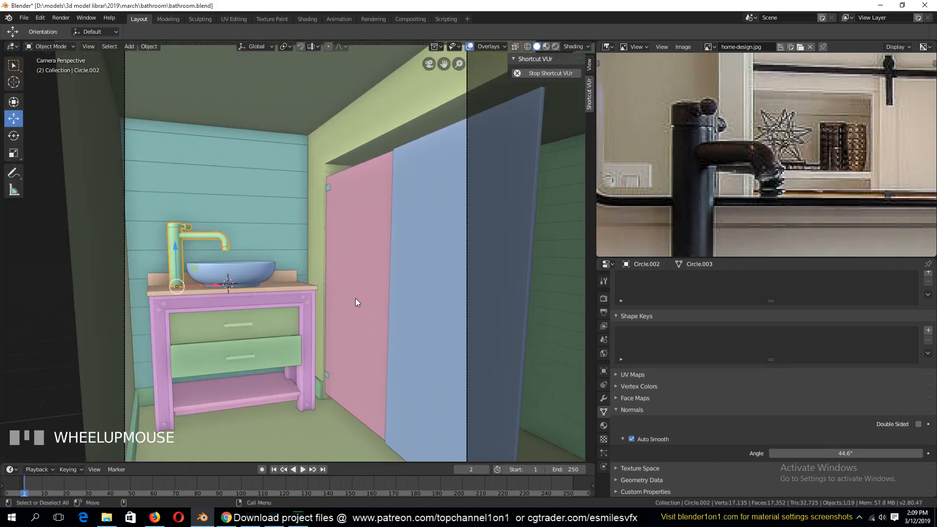
pyautogui.hotkey('alt', 'a')
pyautogui.scroll(-6, 667, 165)
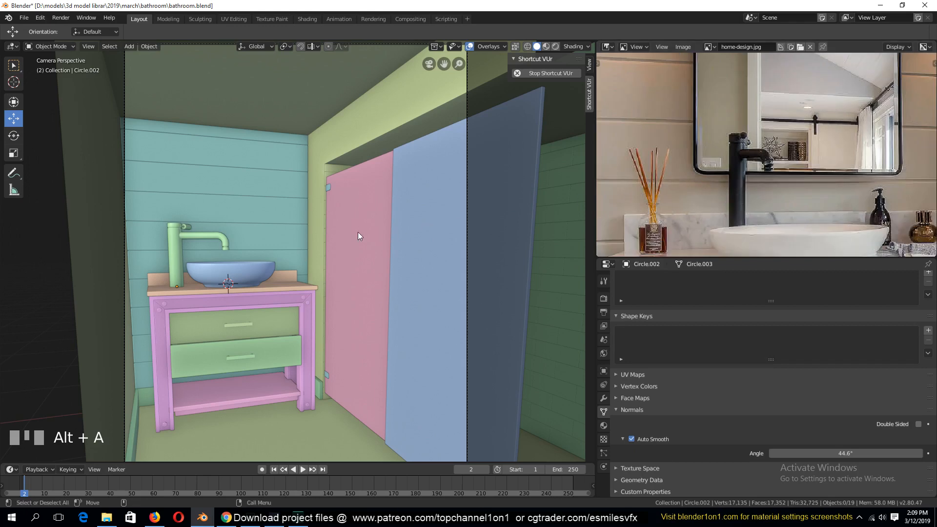
pyautogui.click(196, 233)
pyautogui.press('s')
pyautogui.click(286, 200)
pyautogui.hotkey('alt', 'a')
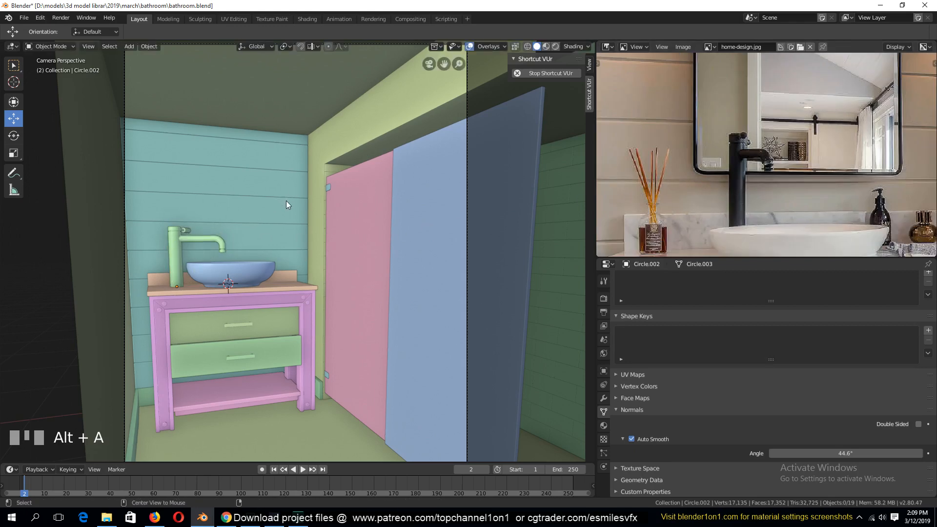
pyautogui.hotkey('ctrl', 's')
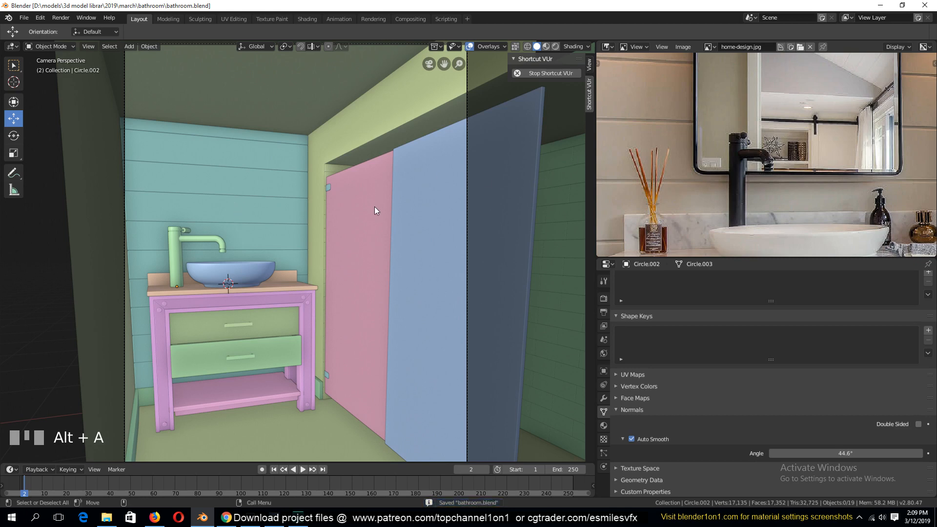
# Step: Examine the wall lamp beside the mirror in the reference photo, and view the vanity wall from the front
pyautogui.scroll(-7, 655, 186)
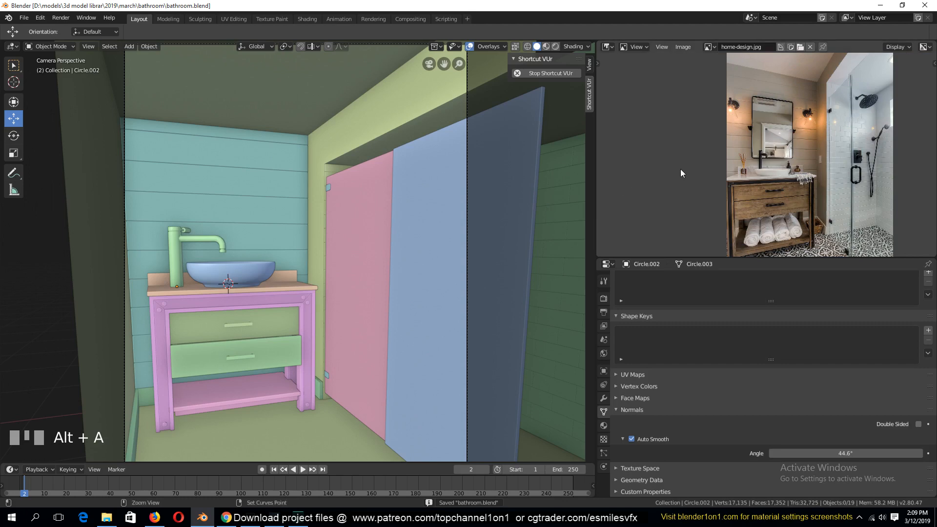
pyautogui.scroll(6, 803, 174)
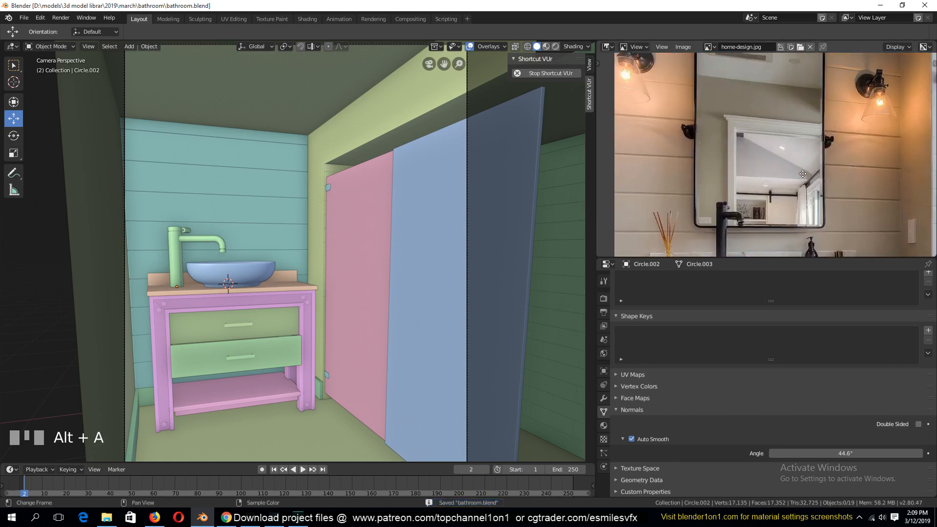
pyautogui.scroll(6, 860, 200)
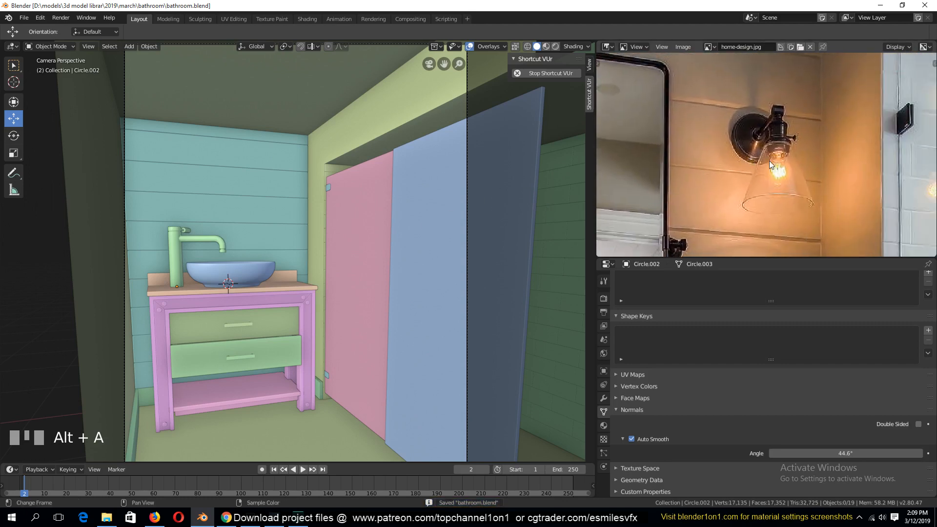
pyautogui.click(372, 185)
pyautogui.hotkey('alt', 'a')
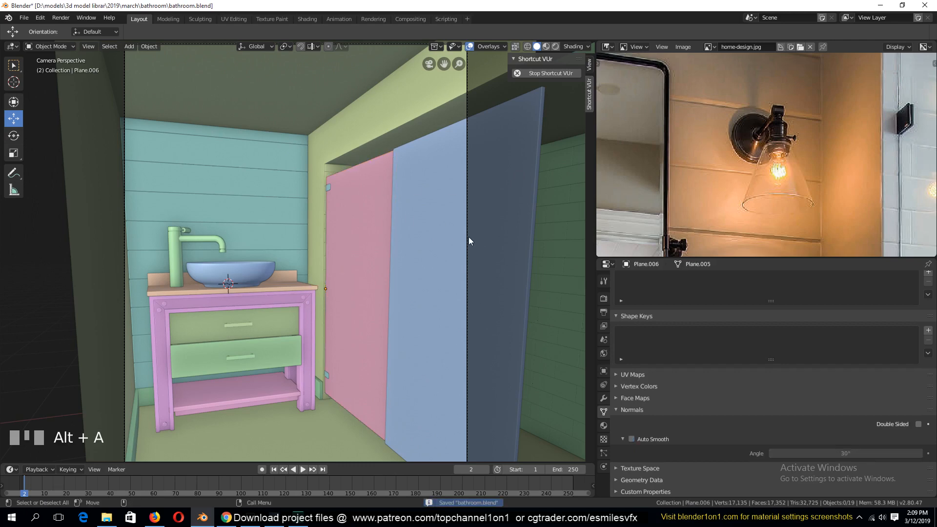
pyautogui.scroll(-1, 476, 237)
pyautogui.press('KP_1')
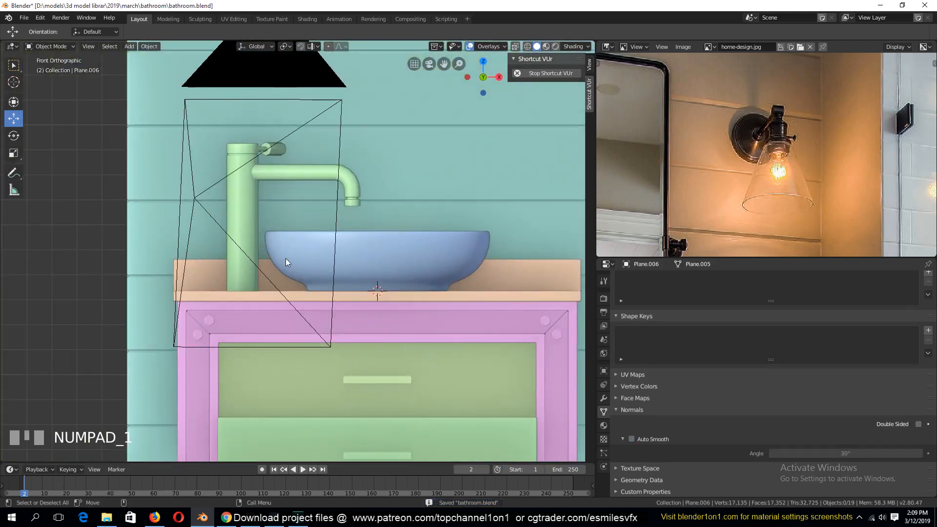
# Step: Add a 20-vertex mesh circle with a 0.01 m radius and place it in the empty space beside the bathroom's wall
pyautogui.moveTo(285, 258); pyautogui.dragTo(308, 180, button='middle')
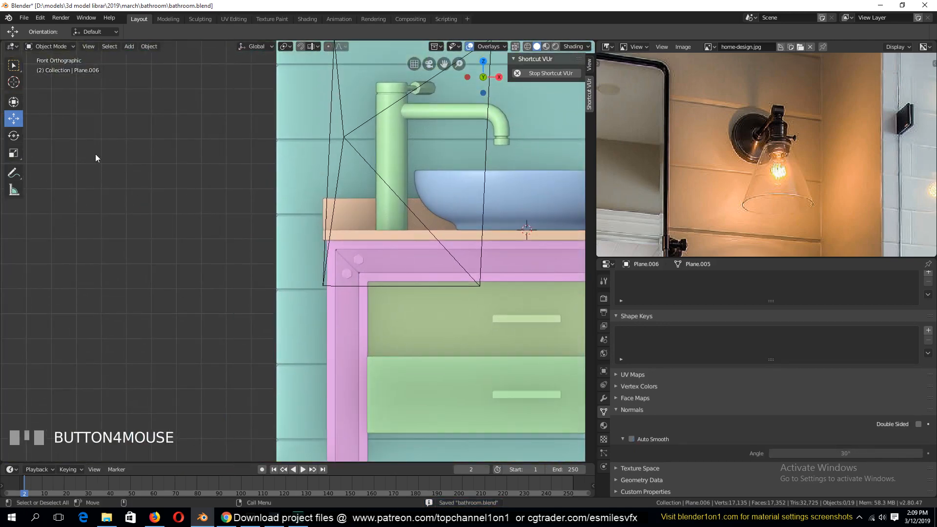
pyautogui.hotkey('shift', 'a')
pyautogui.moveTo(96, 157)
pyautogui.click(183, 173)
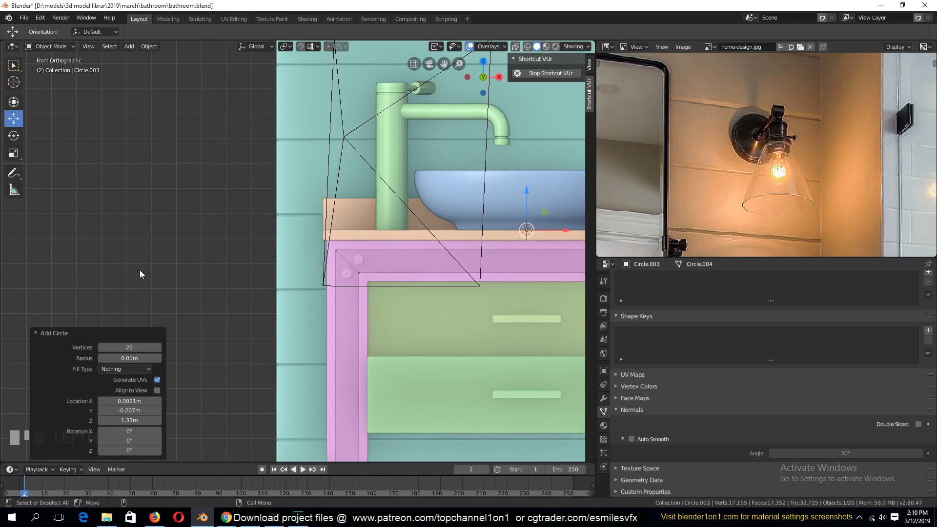
pyautogui.scroll(-6, 140, 274)
pyautogui.press('g')
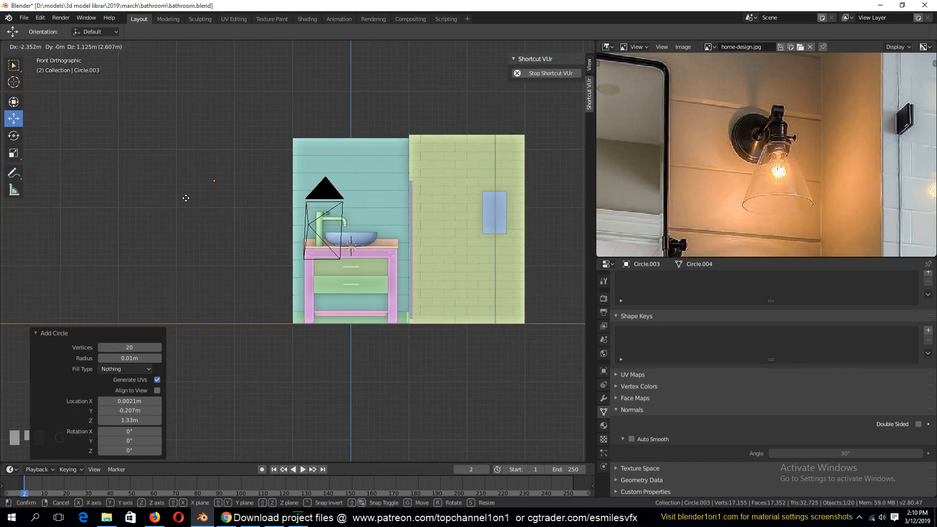
pyautogui.click(196, 202)
# Step: Scale the circle by -8.18 and rotate it 90° in the front view so it stands upright
pyautogui.press('s')
pyautogui.click(444, 302)
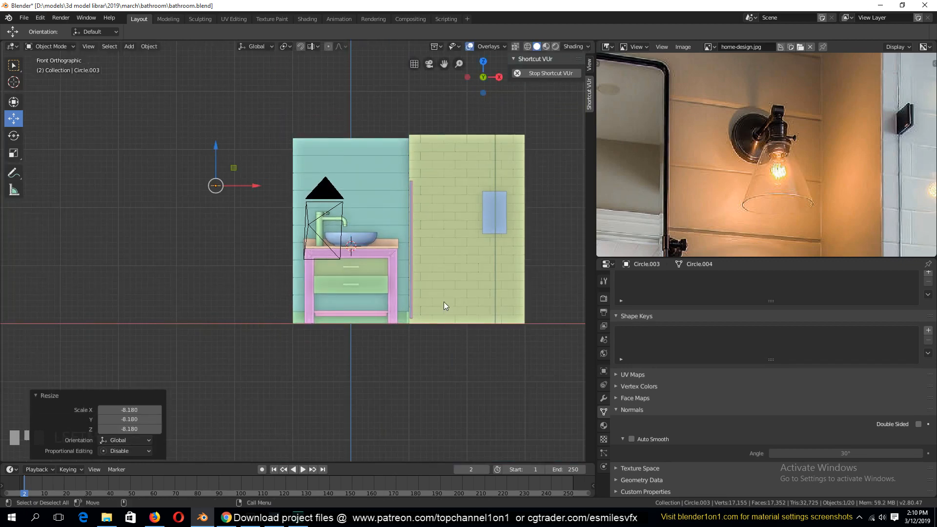
pyautogui.press('r')
pyautogui.click(443, 302)
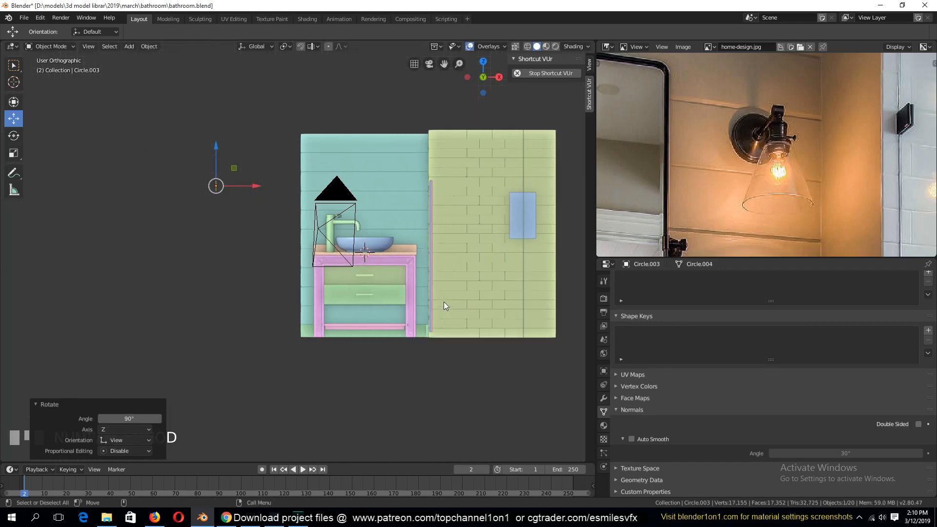
# Step: Isolate the circle and extrude its edge loop about 0.02 m along X to form the base plate's rim
pyautogui.press('KP_Divide')
pyautogui.press('Tab')
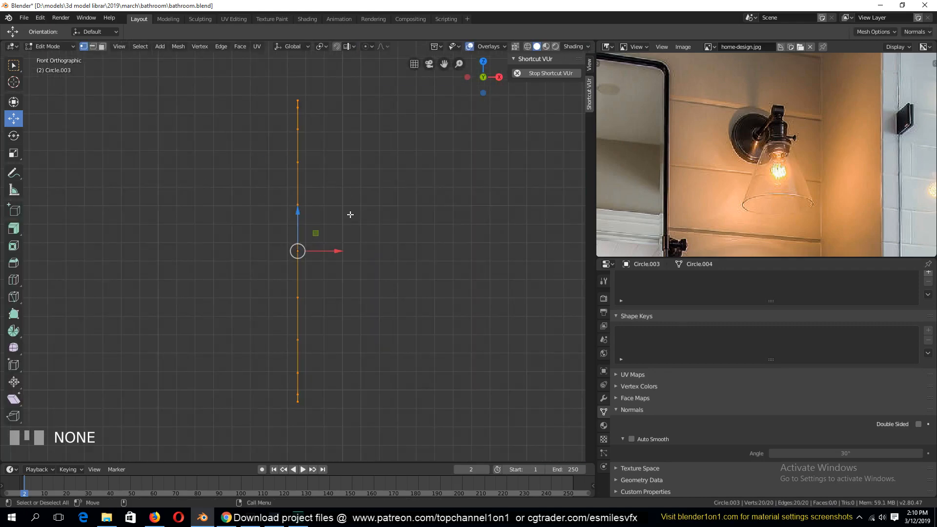
pyautogui.press('e')
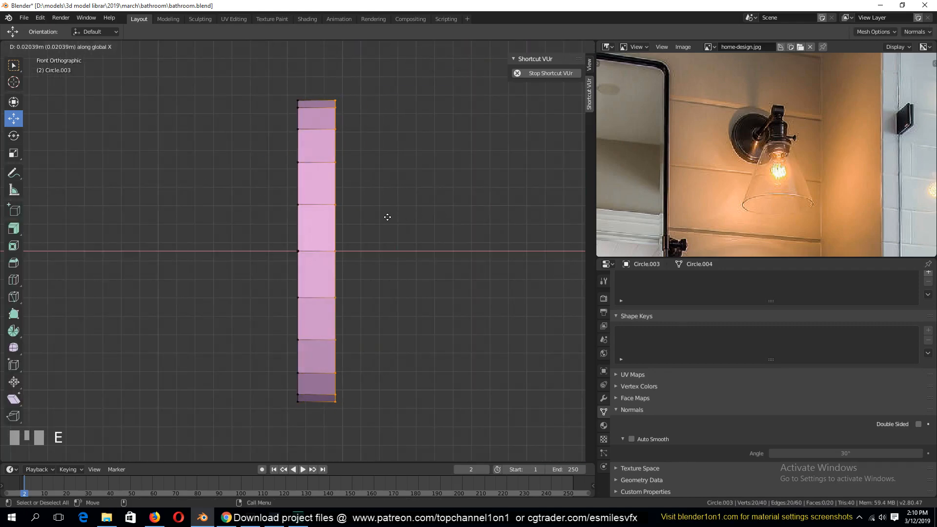
pyautogui.click(388, 215)
# Step: Extrude the rim's front edge loop in place and scale it slightly inward to form a narrow lip
pyautogui.press('s')
pyautogui.click(427, 180)
pyautogui.moveTo(427, 179); pyautogui.dragTo(407, 189, button='middle')
pyautogui.press('s')
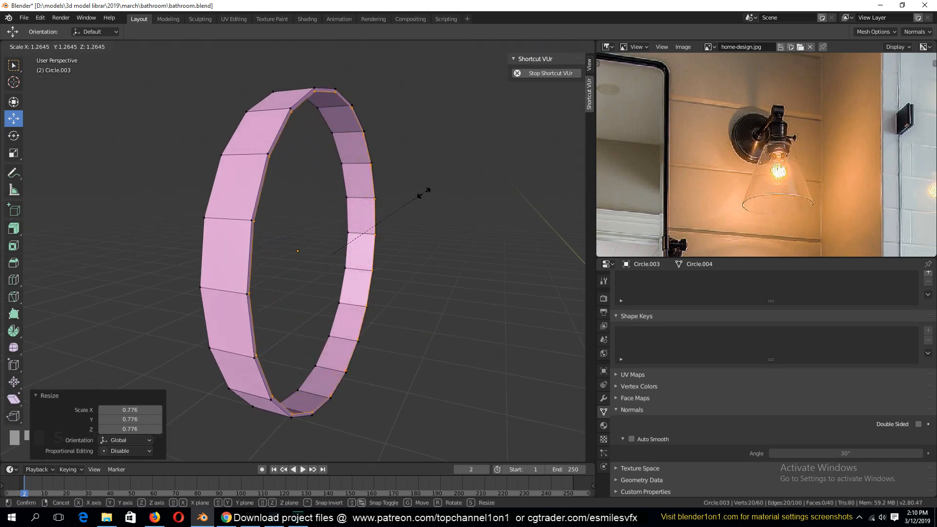
pyautogui.click(422, 195)
# Step: Extrude the lip's inner loop 0.034 m along X and scale it to 0.433 to form a tapered cone
pyautogui.press('e')
pyautogui.rightClick(422, 195)
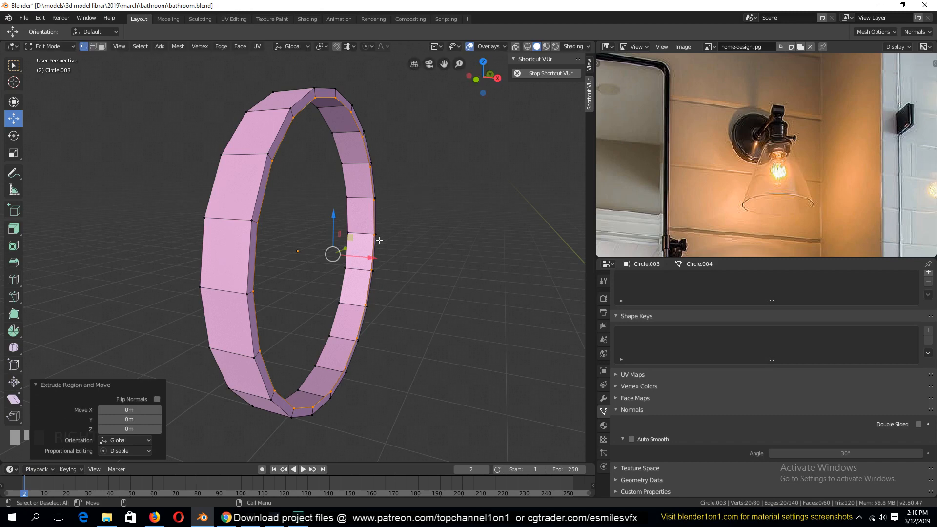
pyautogui.press('e')
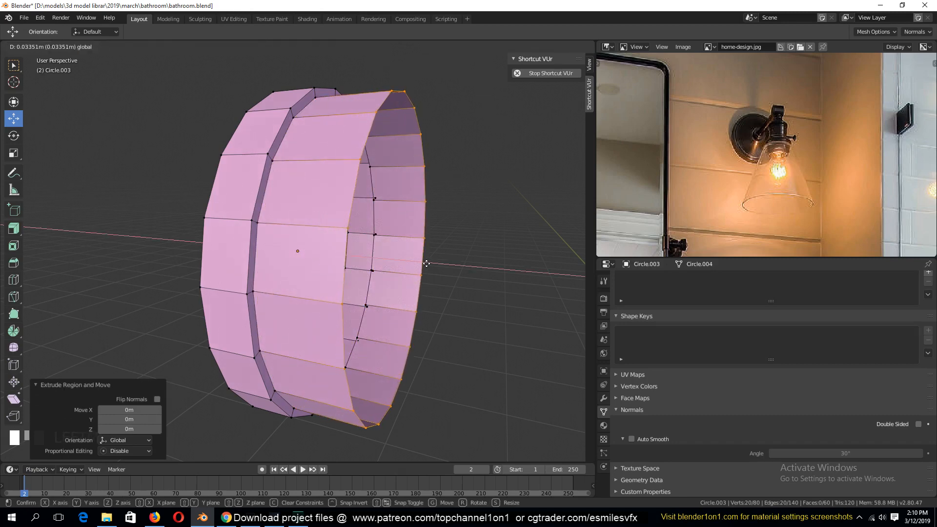
pyautogui.click(426, 264)
pyautogui.press('s')
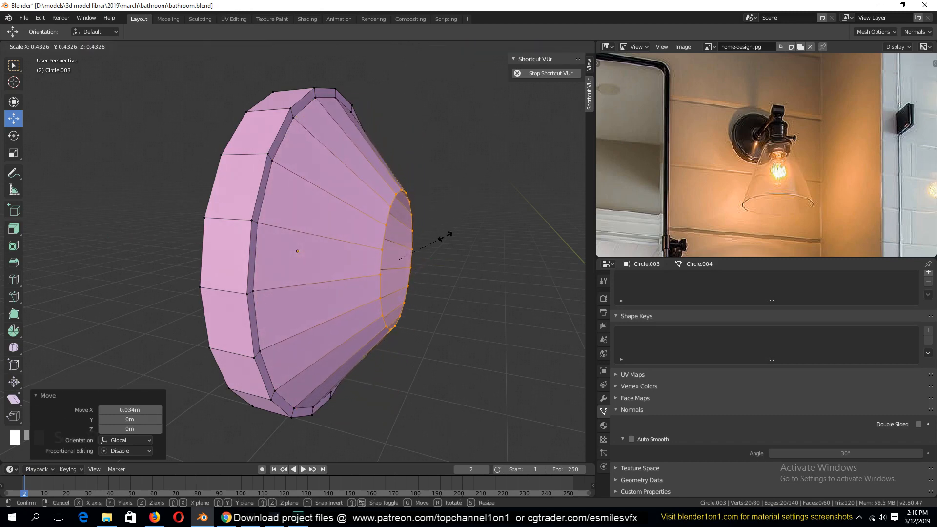
pyautogui.click(439, 233)
# Step: Add one centred loop cut around the cone and scale it inward to make the taper concave
pyautogui.press('KP_1')
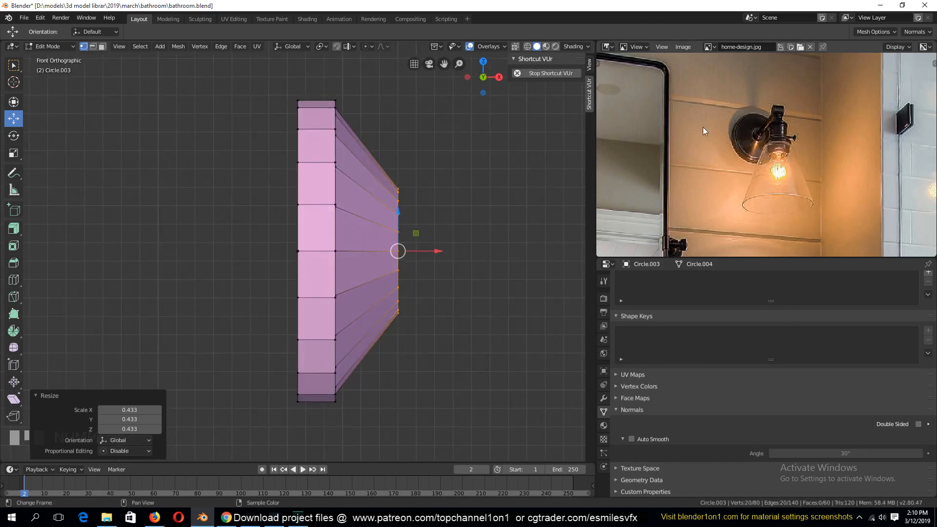
pyautogui.hotkey('ctrl', 'r')
pyautogui.click(368, 153)
pyautogui.rightClick(369, 153)
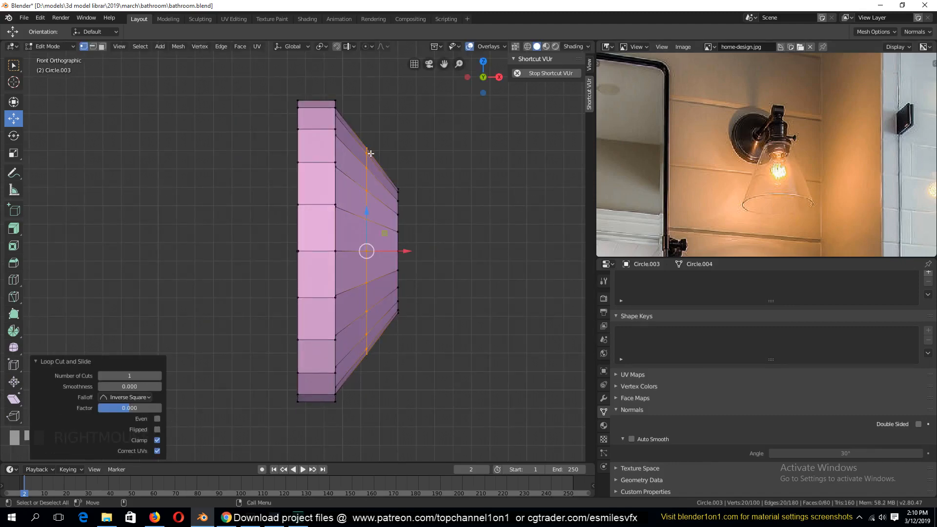
pyautogui.press('s')
pyautogui.rightClick(413, 130)
# Step: Bevel the cone's middle edge loop with 3 segments to round the concave profile
pyautogui.press('2')
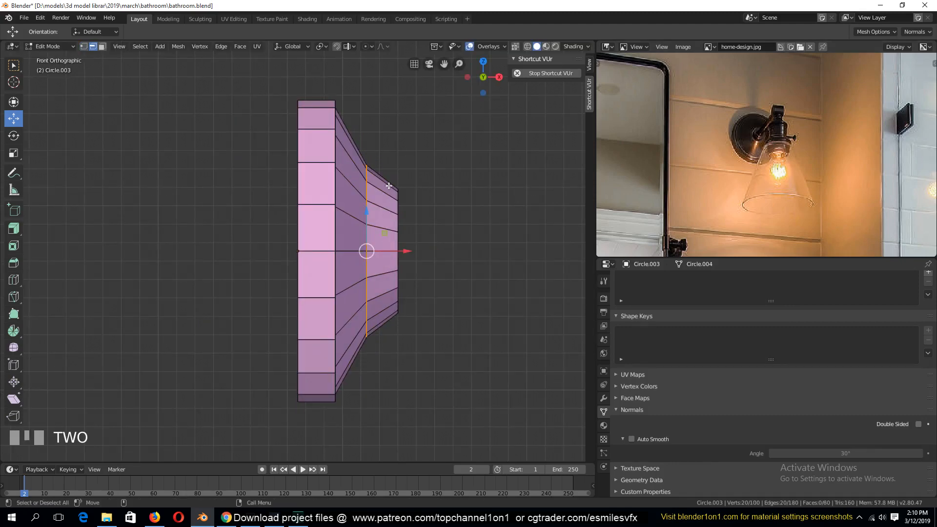
pyautogui.hotkey('ctrl', 'b')
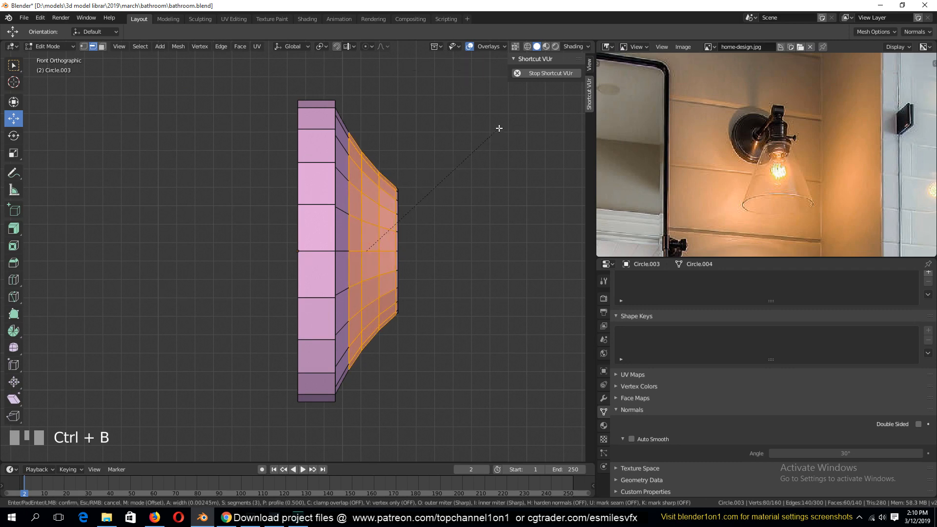
pyautogui.click(497, 131)
# Step: Apply smooth shading to the base plate and enable Auto Smooth at 30°
pyautogui.press('Tab')
pyautogui.rightClick(361, 177)
pyautogui.click(361, 177)
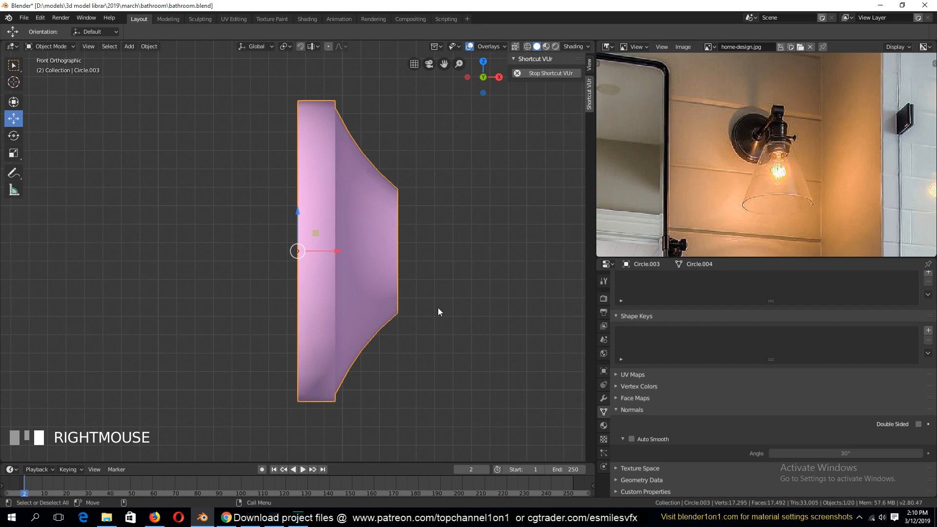
pyautogui.click(640, 438)
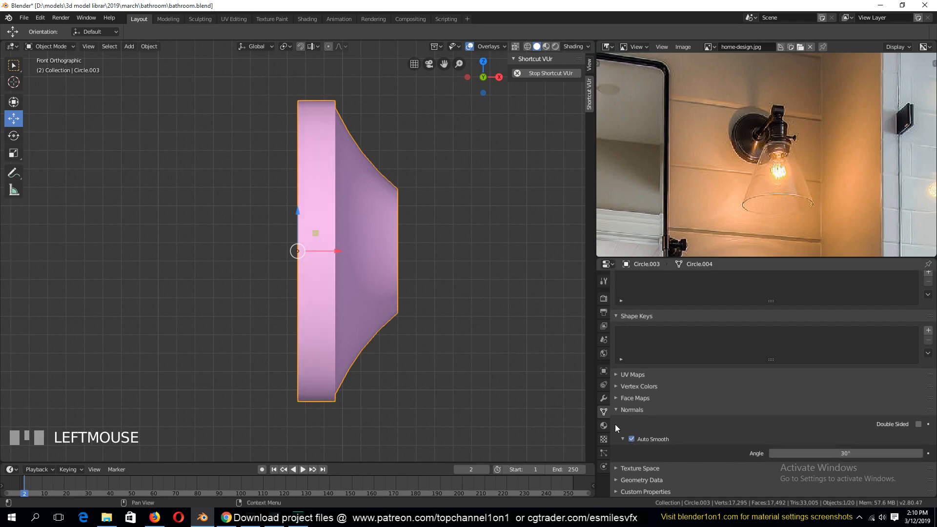
# Step: Add two edge loops between the rim and the cone, and shrink the last one inward to form a groove
pyautogui.hotkey('alt', 'a')
pyautogui.press('`')
pyautogui.moveTo(361, 253); pyautogui.dragTo(279, 233, button='middle')
pyautogui.press('Tab')
pyautogui.scroll(2, 299, 206)
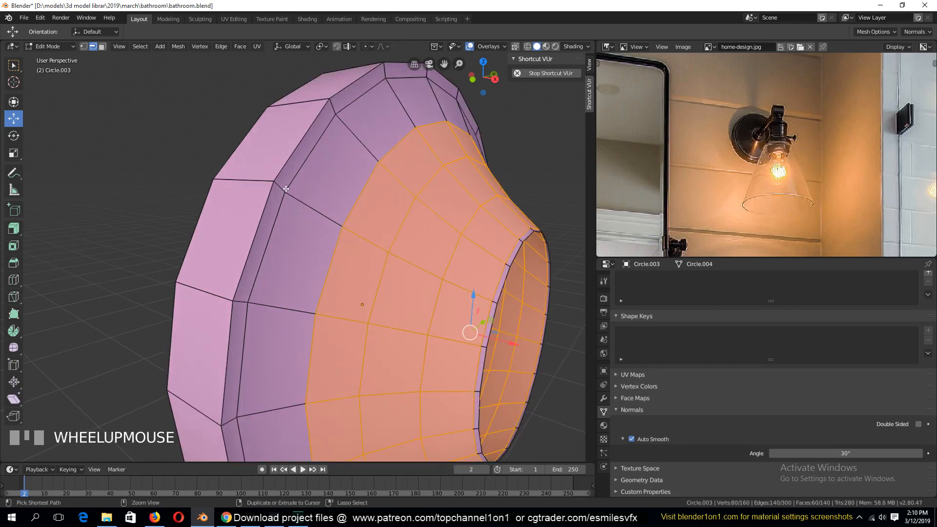
pyautogui.hotkey('ctrl', 'r')
pyautogui.click(283, 190)
pyautogui.rightClick(281, 191)
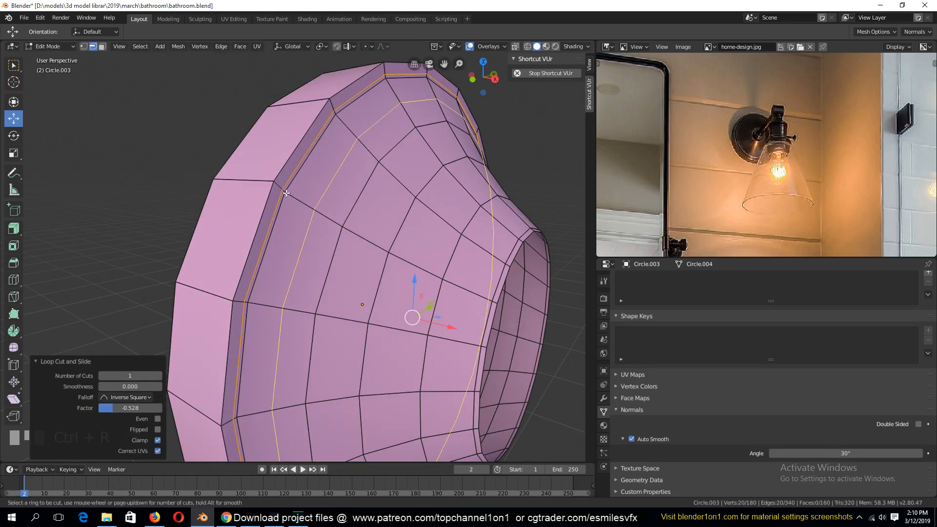
pyautogui.hotkey('alt', 's')
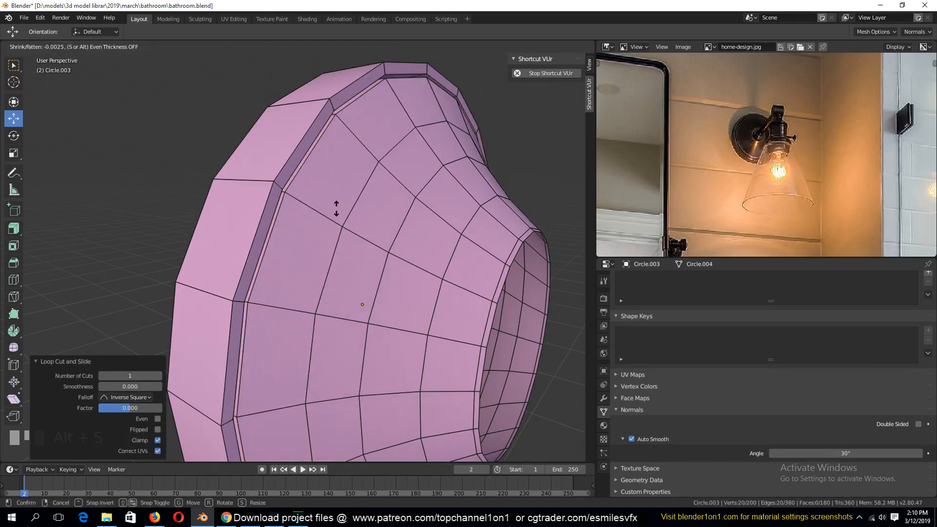
pyautogui.click(349, 249)
pyautogui.press('Tab')
pyautogui.press('`')
pyautogui.moveTo(344, 230); pyautogui.dragTo(452, 265, button='middle')
# Step: Extrude the open edge loop at the cone's narrow end in place and scale it to 0.757
pyautogui.press('Tab')
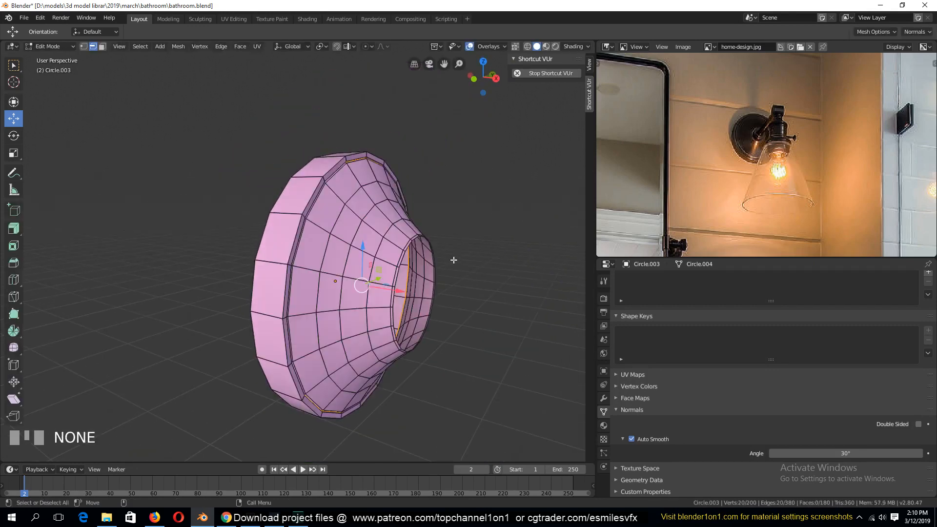
pyautogui.keyDown('alt'); pyautogui.click(412, 245); pyautogui.keyUp('alt')
pyautogui.keyDown('alt'); pyautogui.click(409, 247); pyautogui.keyUp('alt')
pyautogui.keyDown('alt'); pyautogui.click(410, 246); pyautogui.keyUp('alt')
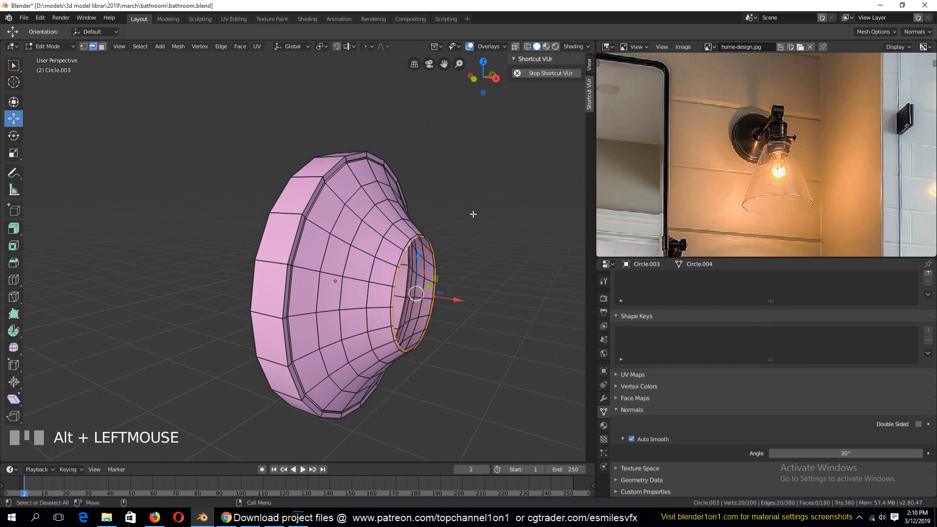
pyautogui.press('e')
pyautogui.rightClick(472, 214)
pyautogui.press('s')
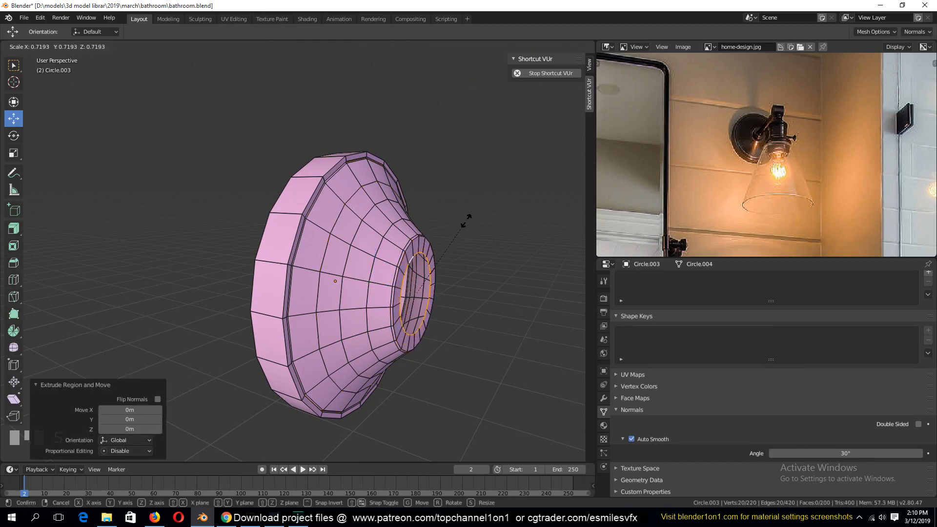
pyautogui.click(468, 216)
# Step: Extrude the inner loop at the cone's narrow end along X to form a short cylindrical collar
pyautogui.press('KP_1')
pyautogui.press('KP_Decimal')
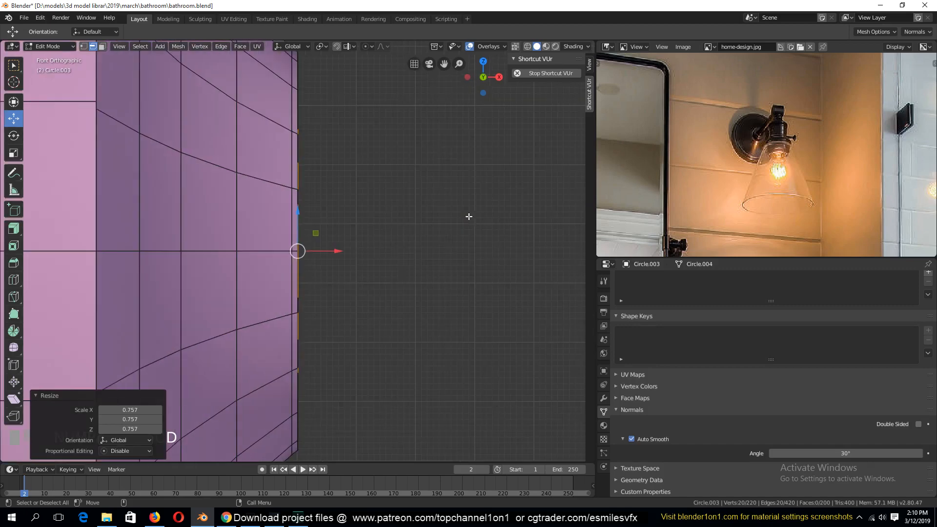
pyautogui.scroll(-2, 418, 220)
pyautogui.press('e')
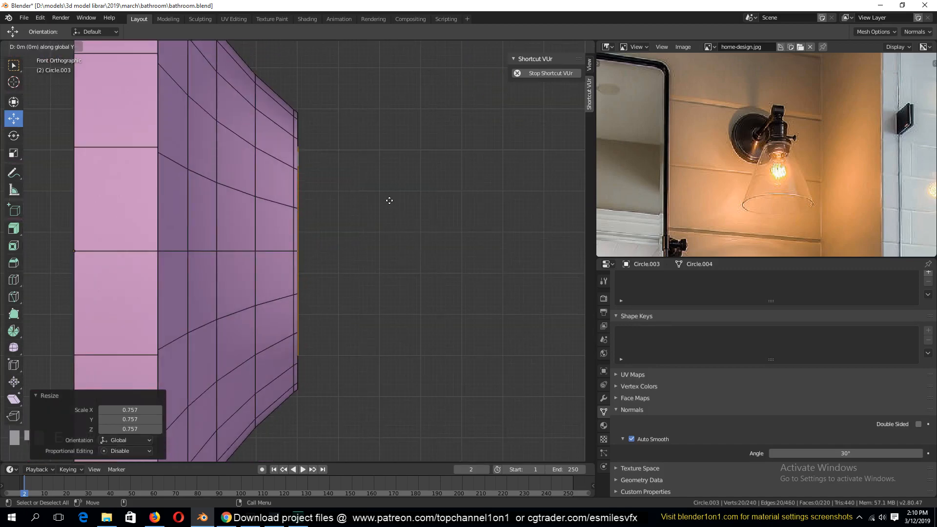
pyautogui.press('x')
pyautogui.click(466, 204)
# Step: Inset the collar's end loop to a scale of 0.515 and extrude it along X as a second, narrower collar
pyautogui.press('e')
pyautogui.rightClick(466, 204)
pyautogui.press('s')
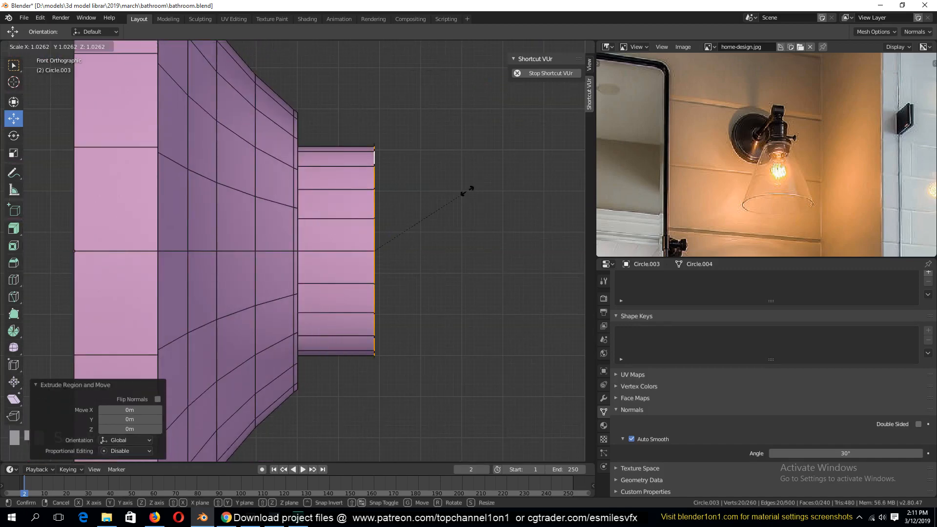
pyautogui.click(424, 242)
pyautogui.press('e')
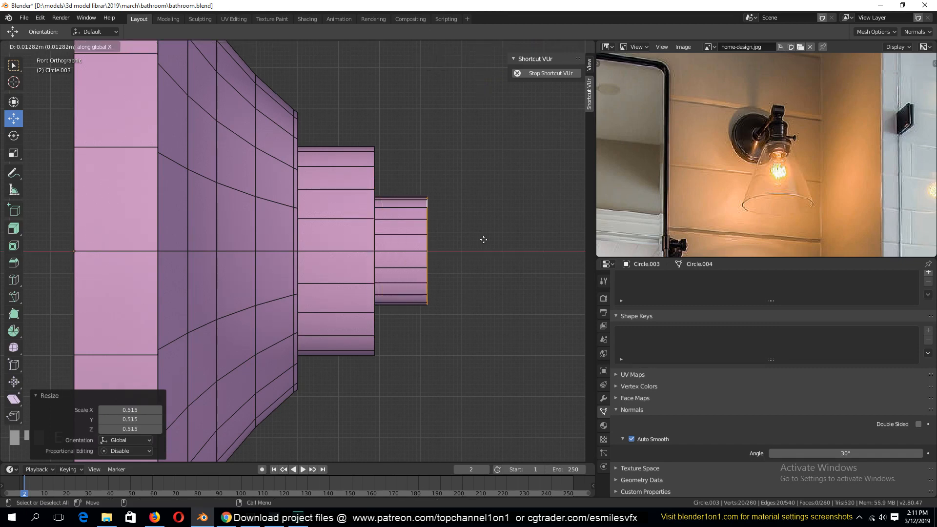
pyautogui.click(488, 242)
# Step: Inset the second collar's end loop by scaling it 0.451 and then 1.591, and extrude it 0.147 m along X as a rod
pyautogui.press('s')
pyautogui.click(461, 259)
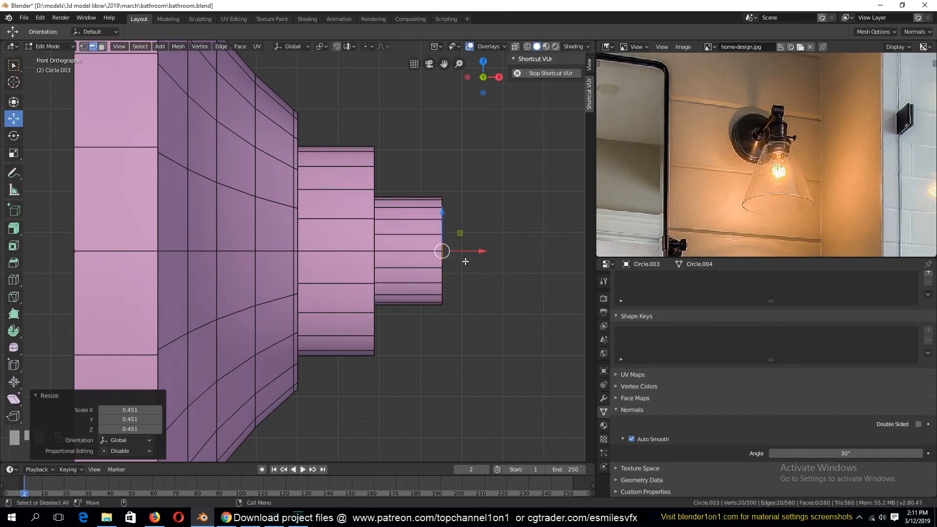
pyautogui.scroll(-3, 439, 250)
pyautogui.press('s')
pyautogui.click(498, 235)
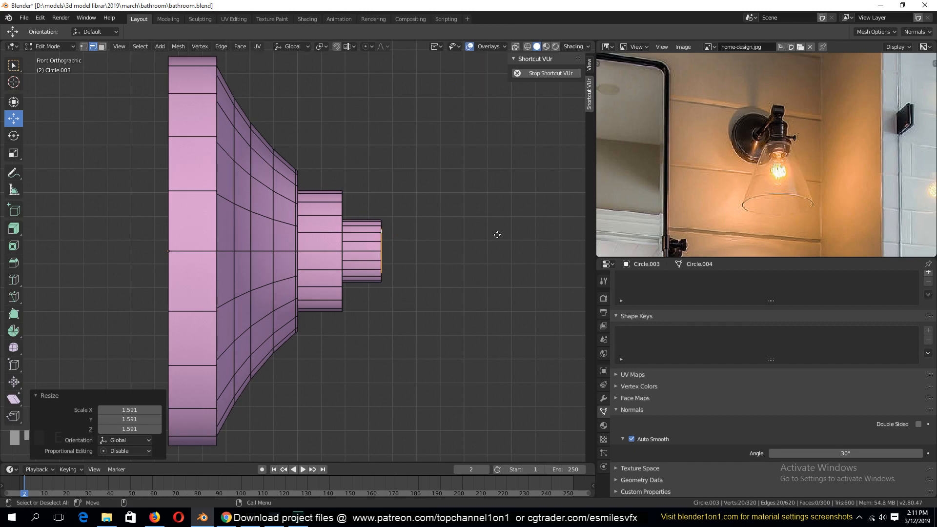
pyautogui.press('e')
pyautogui.click(253, 250)
# Step: Lengthen the rod slightly at its free end along X and save the file
pyautogui.scroll(-3, 377, 240)
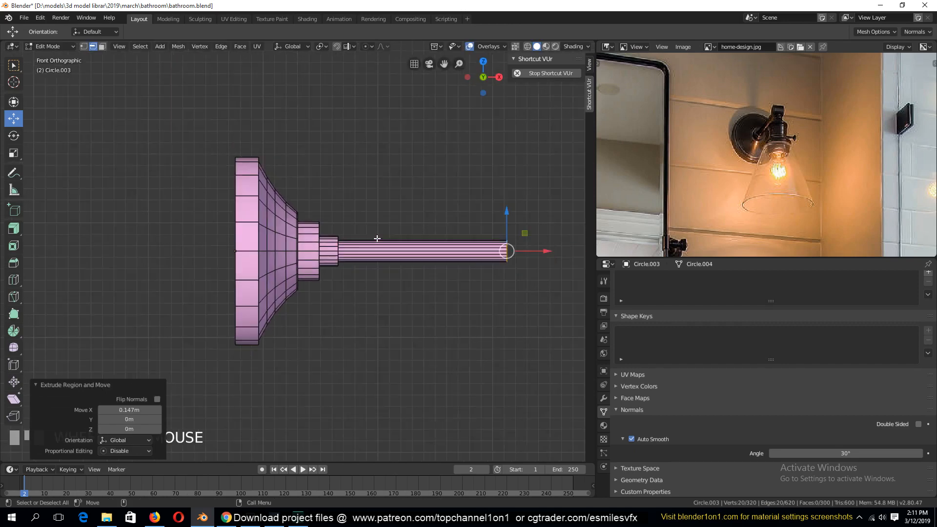
pyautogui.keyDown('shift'); pyautogui.moveTo(377, 241); pyautogui.dragTo(314, 272, button='middle'); pyautogui.keyUp('shift')
pyautogui.scroll(3, 319, 293)
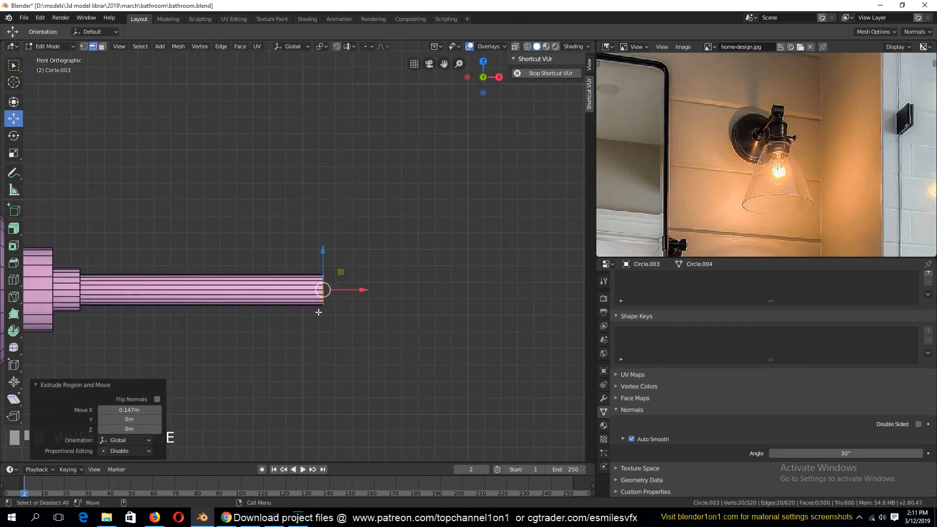
pyautogui.press('e')
pyautogui.click(350, 293)
pyautogui.press('Tab')
pyautogui.keyDown('shift'); pyautogui.moveTo(337, 264); pyautogui.dragTo(305, 222, button='middle'); pyautogui.keyUp('shift')
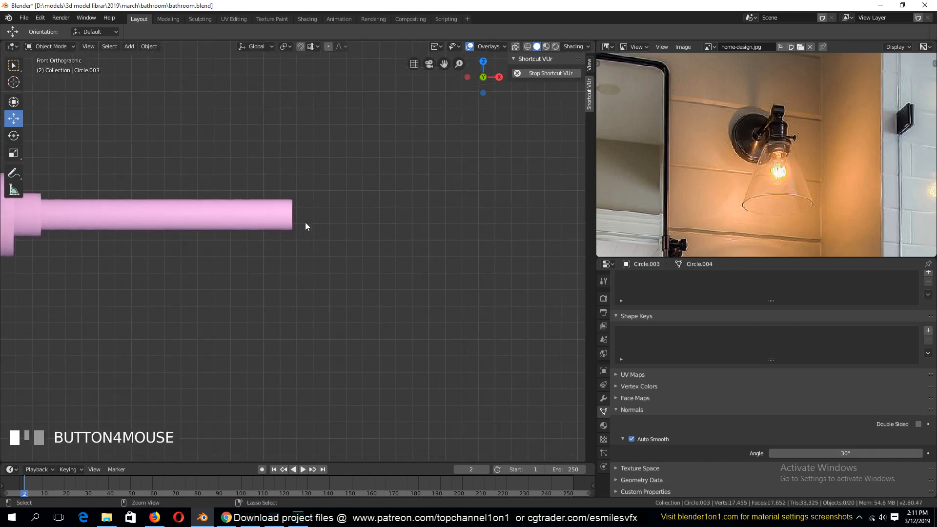
pyautogui.hotkey('ctrl', 's')
# Step: Duplicate the rod's end loop about 0.063 m along X and 0.014 m along Z, and separate it into its own object
pyautogui.scroll(-2, 304, 235)
pyautogui.scroll(1, 781, 127)
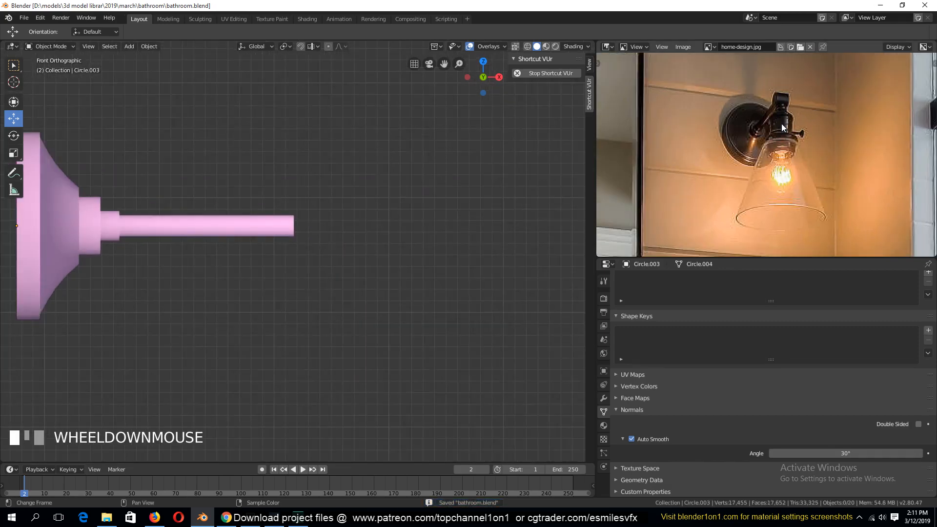
pyautogui.press('Tab')
pyautogui.hotkey('shift', 'd')
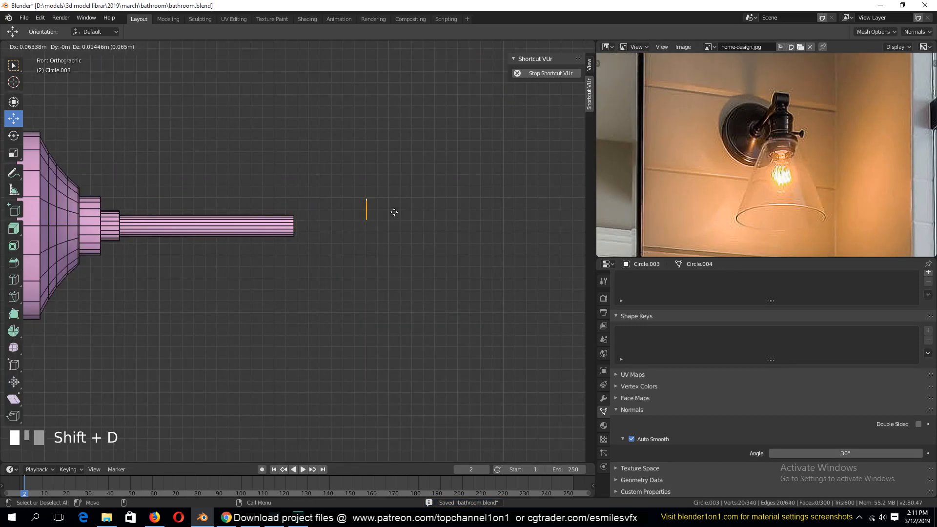
pyautogui.click(394, 212)
pyautogui.press('p')
pyautogui.click(368, 212)
pyautogui.press('Tab')
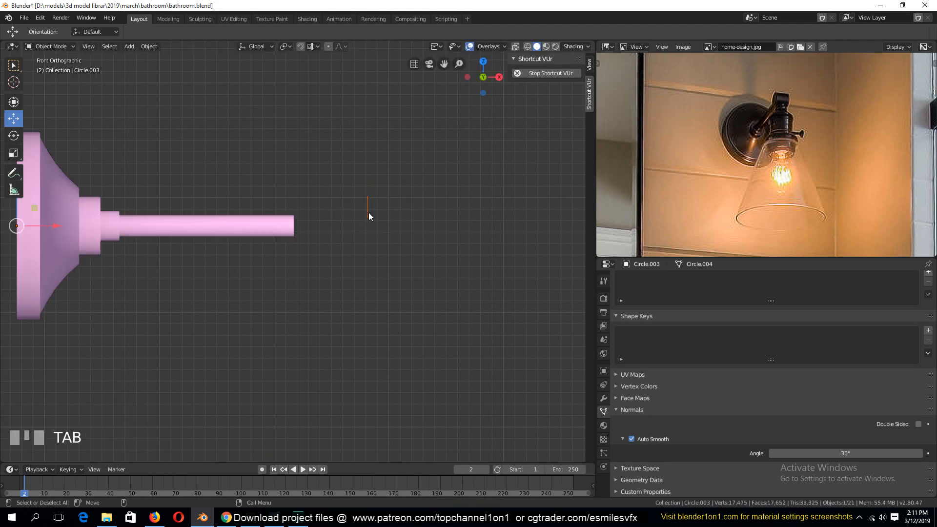
# Step: Set the separated loop's origin to its geometry and rotate the loop 90° in the front view
pyautogui.rightClick(368, 215)
pyautogui.moveTo(379, 235)
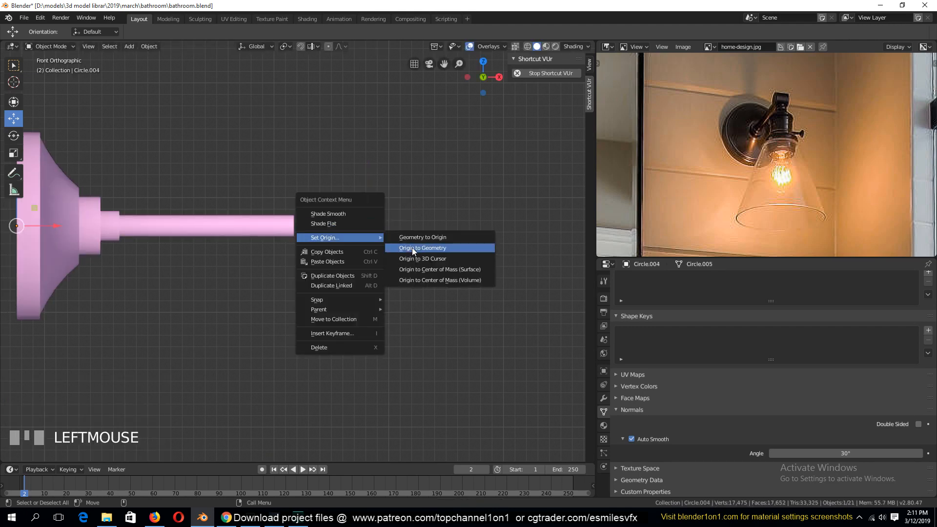
pyautogui.click(411, 249)
pyautogui.write('r90')
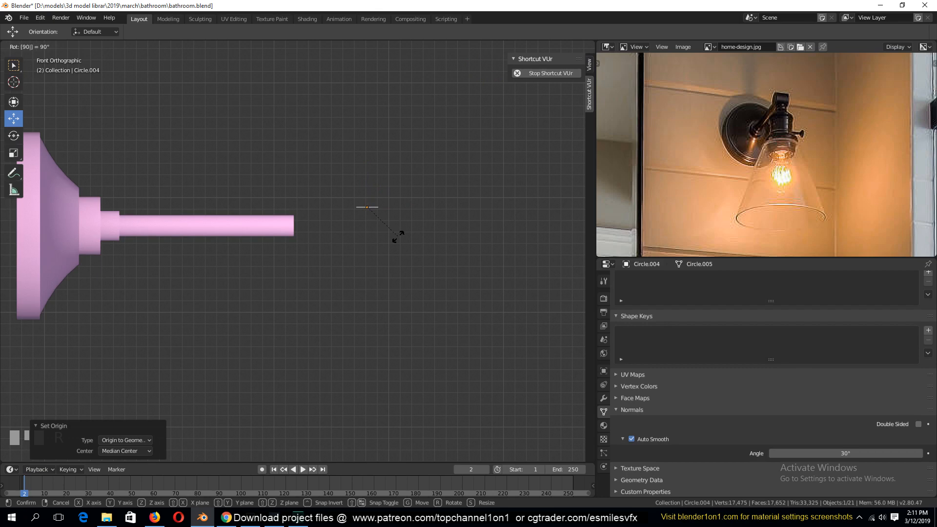
pyautogui.press('Return')
# Step: Scale the whole loop by 2.952 and extrude it 0.06 m down along Z as the socket body
pyautogui.press('Tab')
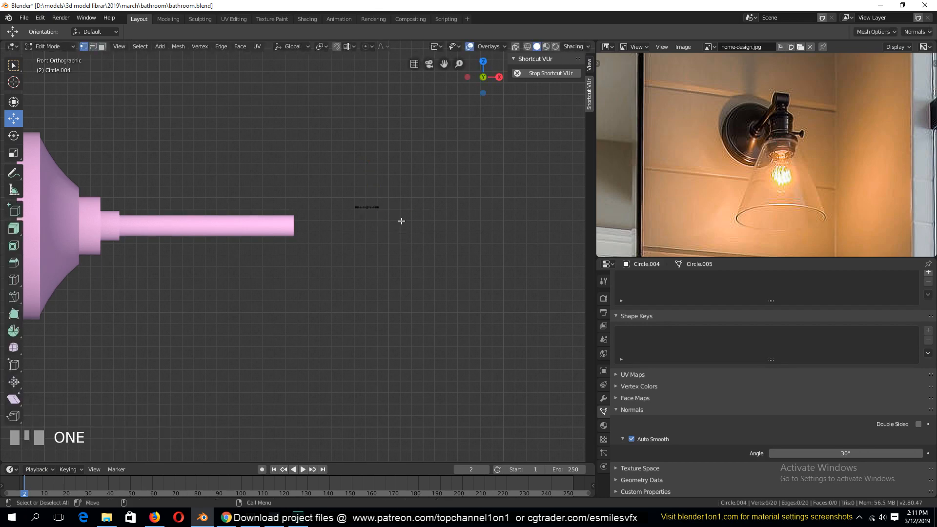
pyautogui.press('a')
pyautogui.press('s')
pyautogui.click(419, 235)
pyautogui.press('e')
pyautogui.press('z')
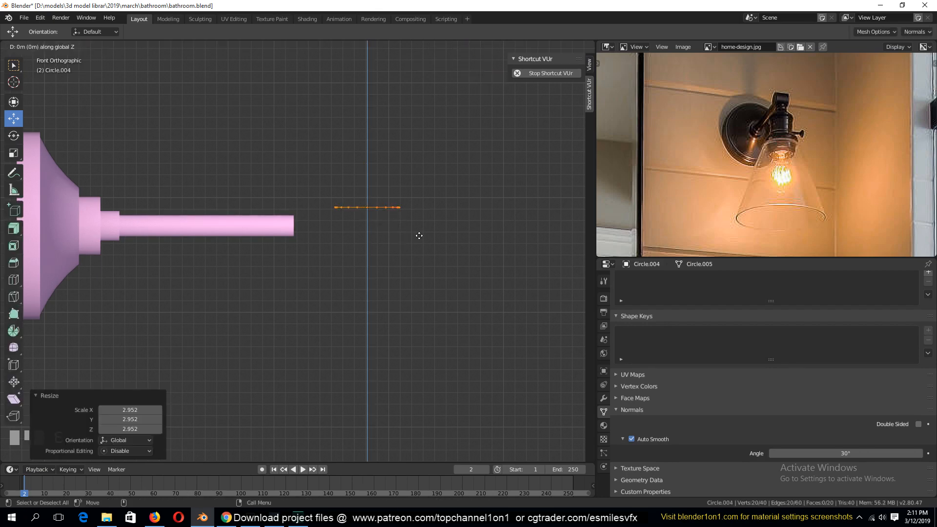
pyautogui.click(429, 305)
# Step: Add a centred loop cut around the socket body and bevel it into a wide middle band between two narrow rims
pyautogui.scroll(3, 428, 254)
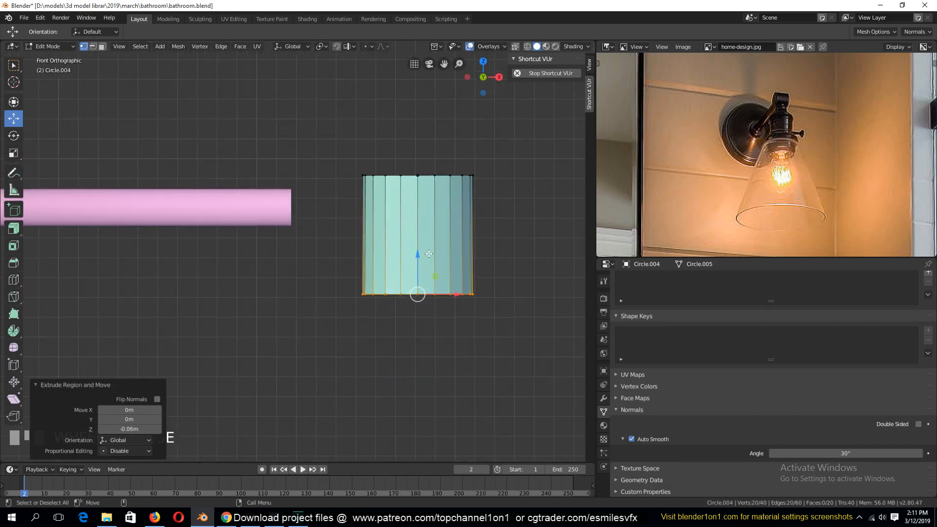
pyautogui.hotkey('ctrl', 'r')
pyautogui.click(379, 233)
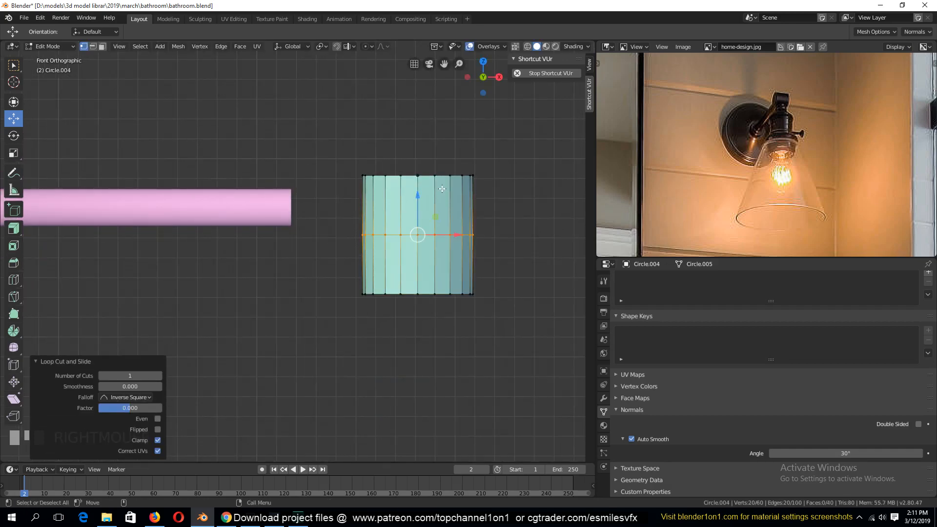
pyautogui.press('2')
pyautogui.hotkey('ctrl', 'b')
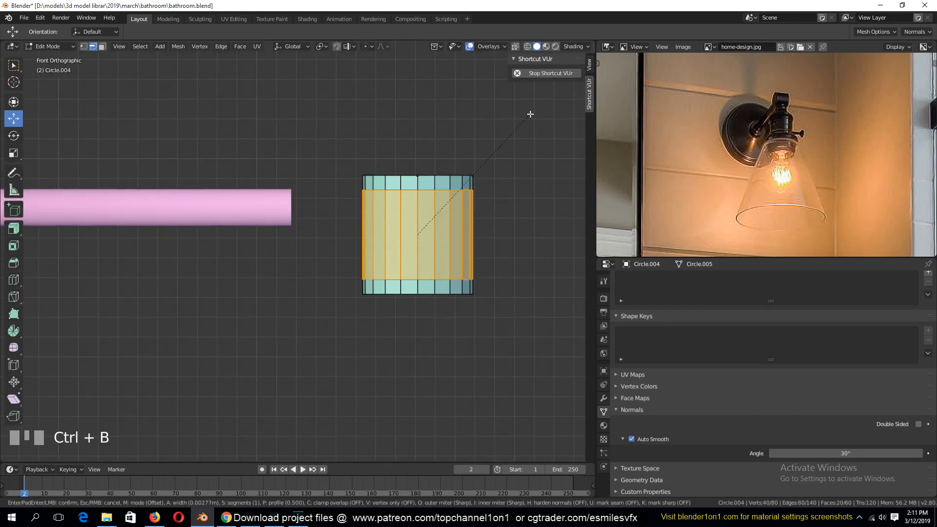
pyautogui.click(541, 173)
# Step: Extrude the middle band in place and scale it to 0.903 to recess it
pyautogui.press('e')
pyautogui.press('Escape')
pyautogui.press('s')
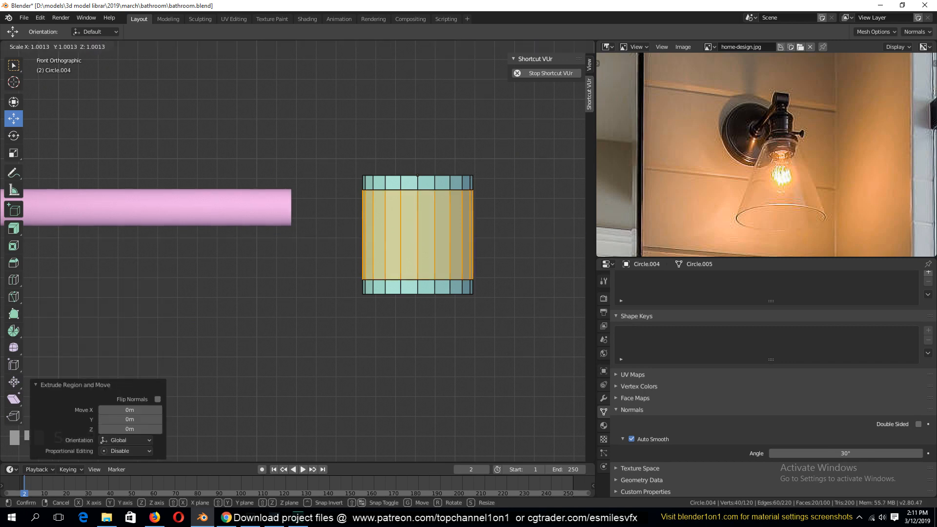
pyautogui.click(487, 205)
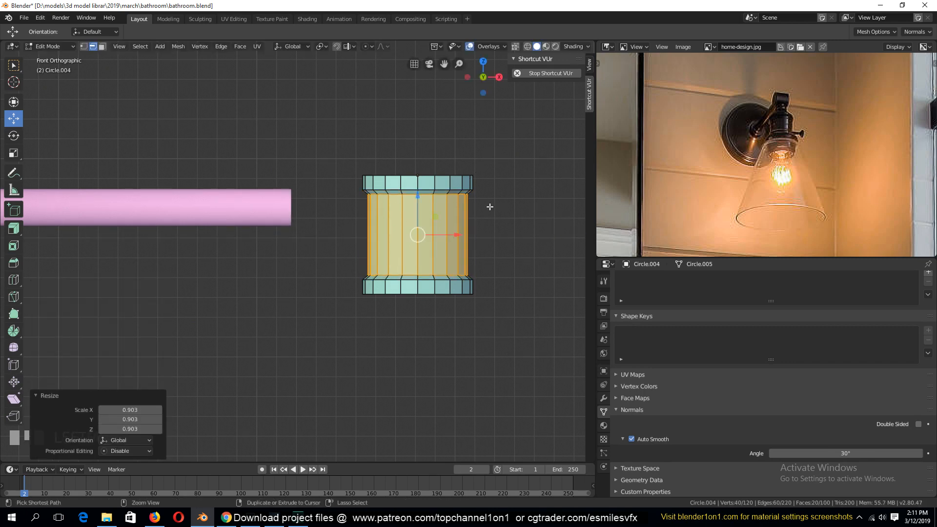
# Step: Cut a centred loop around the recessed band, scale it to 0.876, and bevel it to curve the waist
pyautogui.hotkey('ctrl', 'r')
pyautogui.click(453, 209)
pyautogui.rightClick(453, 209)
pyautogui.hotkey('ctrl', 'b')
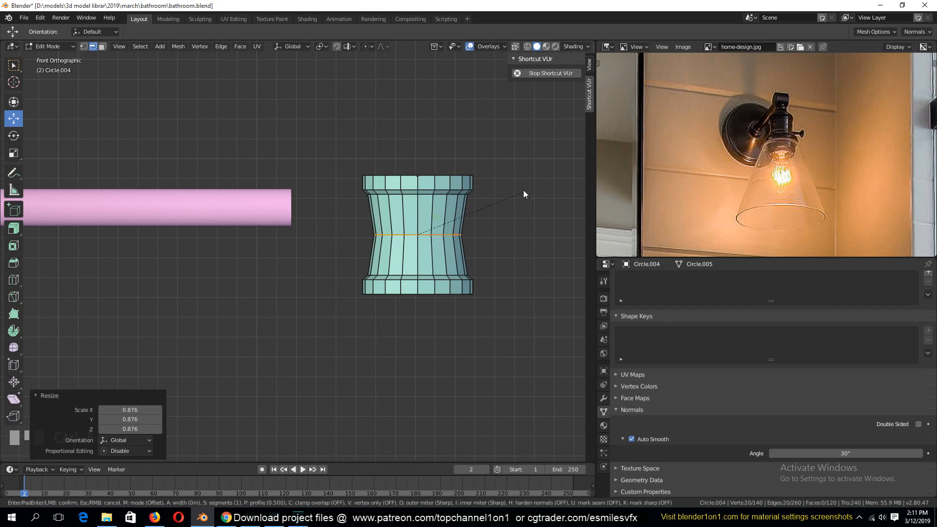
pyautogui.click(549, 165)
# Step: Shade the socket body smooth in Object Mode
pyautogui.press('Tab')
pyautogui.rightClick(420, 271)
pyautogui.click(415, 258)
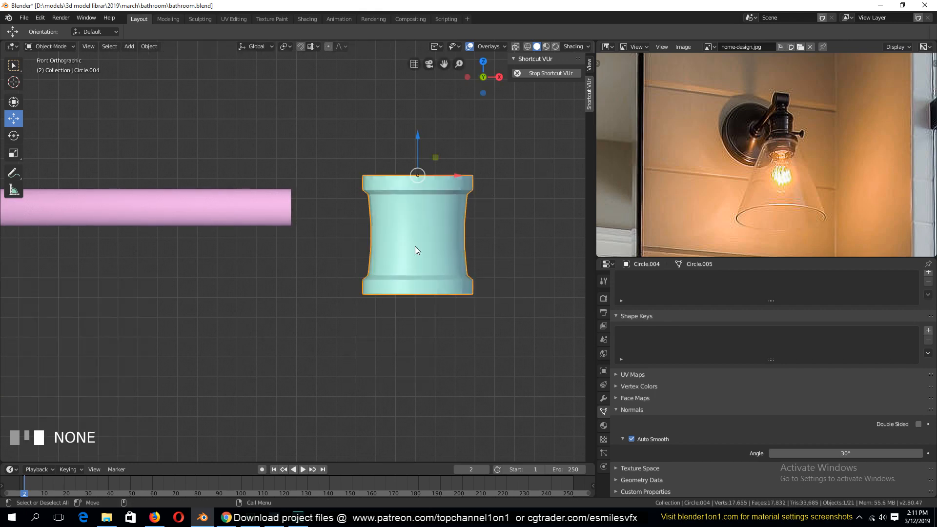
# Step: Extrude the socket's bottom edge loop, scale it 1.453, and lower it about 0.005 m along Z as a flare
pyautogui.moveTo(445, 288); pyautogui.dragTo(402, 259, button='middle')
pyautogui.press('Tab')
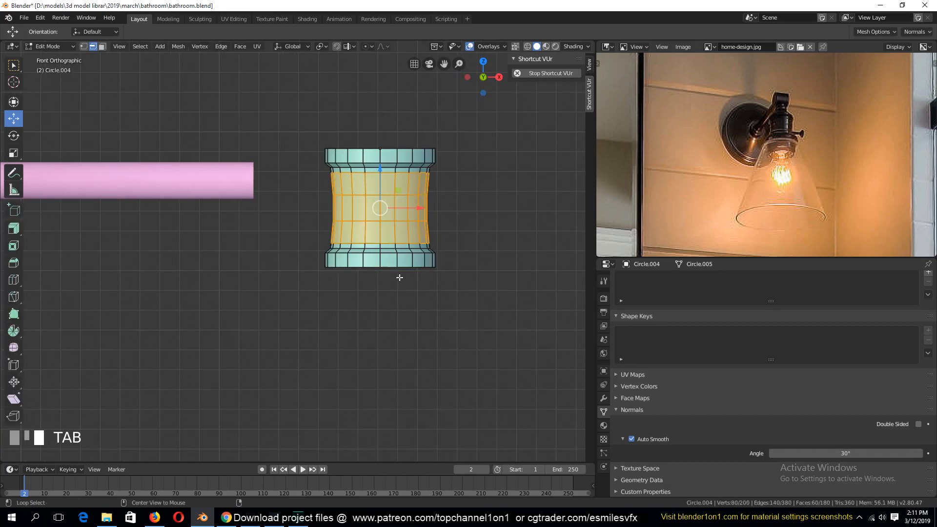
pyautogui.keyDown('alt'); pyautogui.click(401, 275); pyautogui.keyUp('alt')
pyautogui.press('e')
pyautogui.rightClick(415, 269)
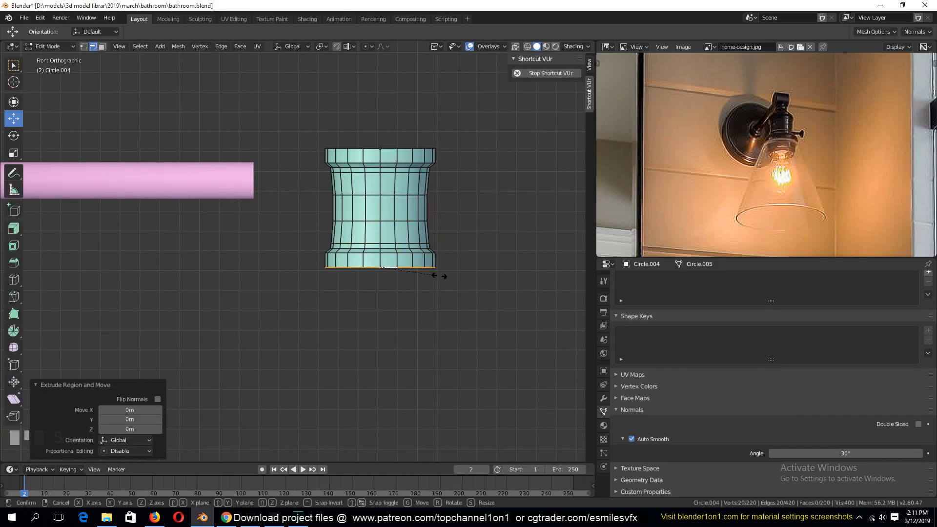
pyautogui.press('s')
pyautogui.click(463, 289)
pyautogui.press('g')
pyautogui.press('z')
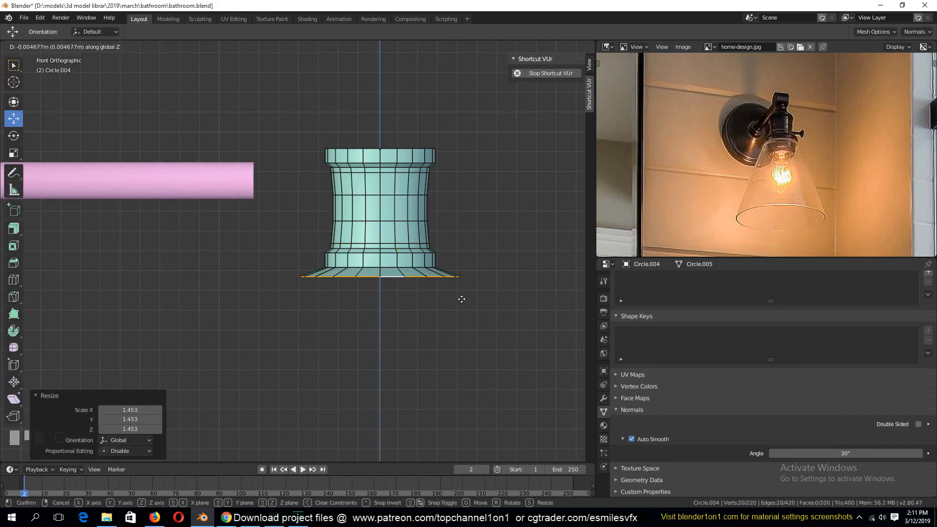
pyautogui.click(461, 298)
# Step: Extrude the flared bottom loop 0.0155 m down along Z and round the flare's upper edge with a three-segment bevel
pyautogui.press('e')
pyautogui.press('z')
pyautogui.click(460, 328)
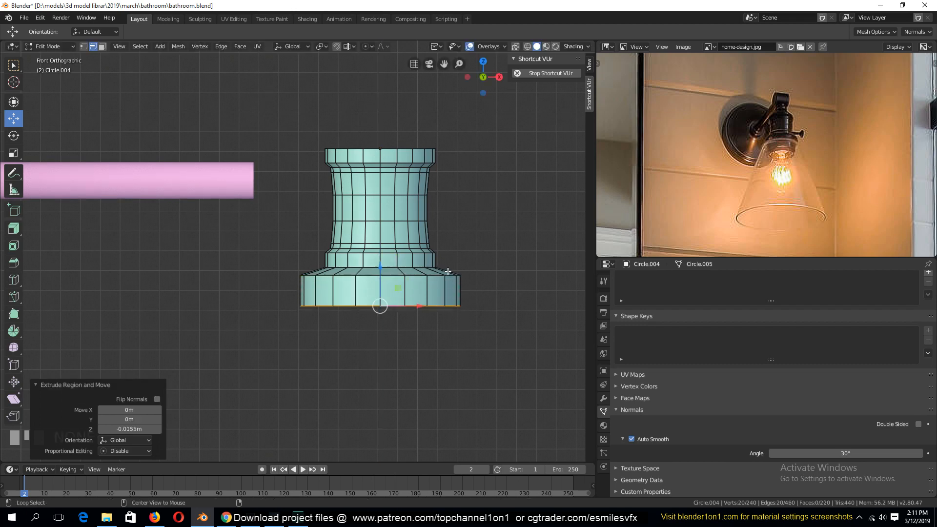
pyautogui.keyDown('alt'); pyautogui.click(445, 279); pyautogui.keyUp('alt')
pyautogui.hotkey('ctrl', 'b')
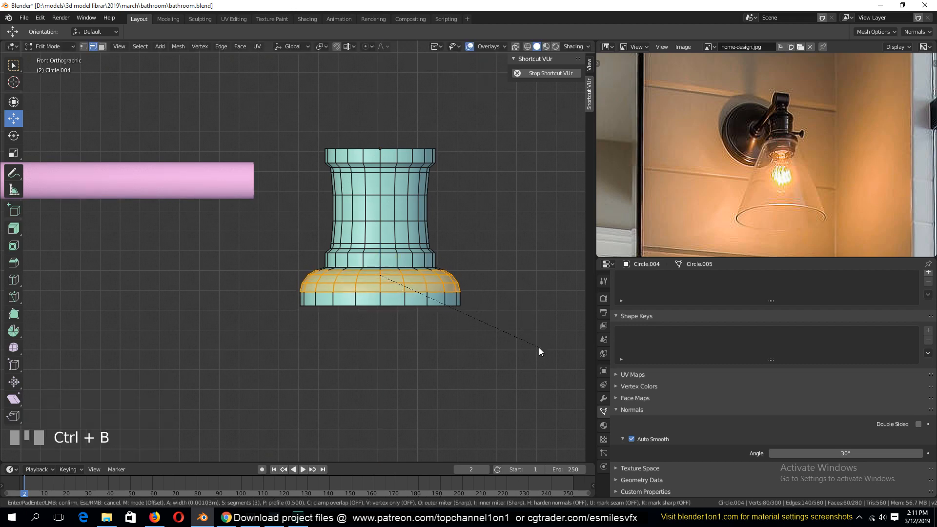
pyautogui.click(539, 348)
pyautogui.press('Tab')
pyautogui.moveTo(515, 336); pyautogui.dragTo(423, 305, button='middle')
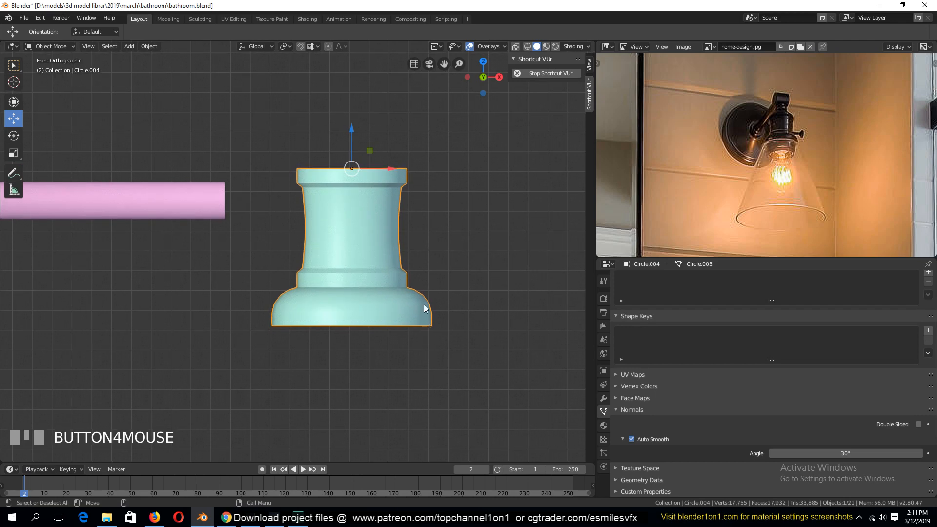
# Step: Extrude the socket's top edge loop inward to a scale of 0.728 and raise it about 0.014 m along Z as a cap
pyautogui.press('Tab')
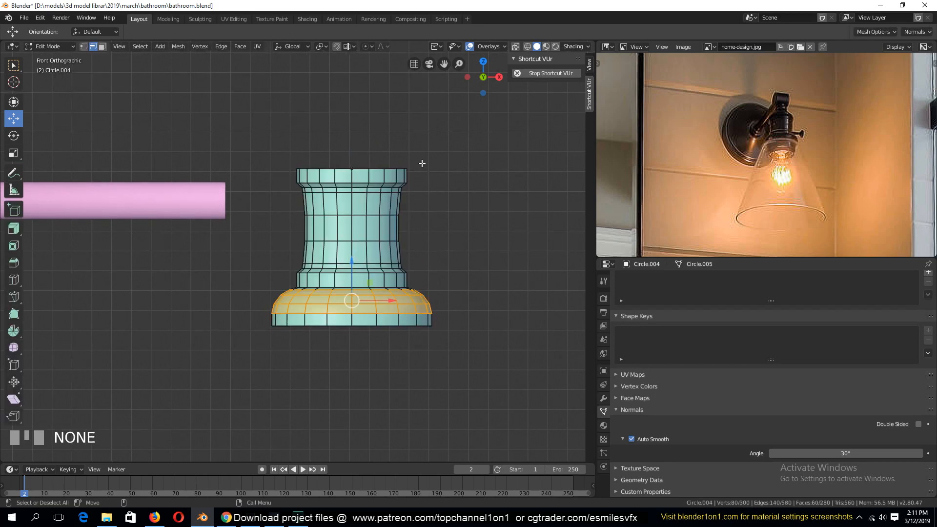
pyautogui.keyDown('alt'); pyautogui.click(387, 165); pyautogui.keyUp('alt')
pyautogui.press('e')
pyautogui.press('s')
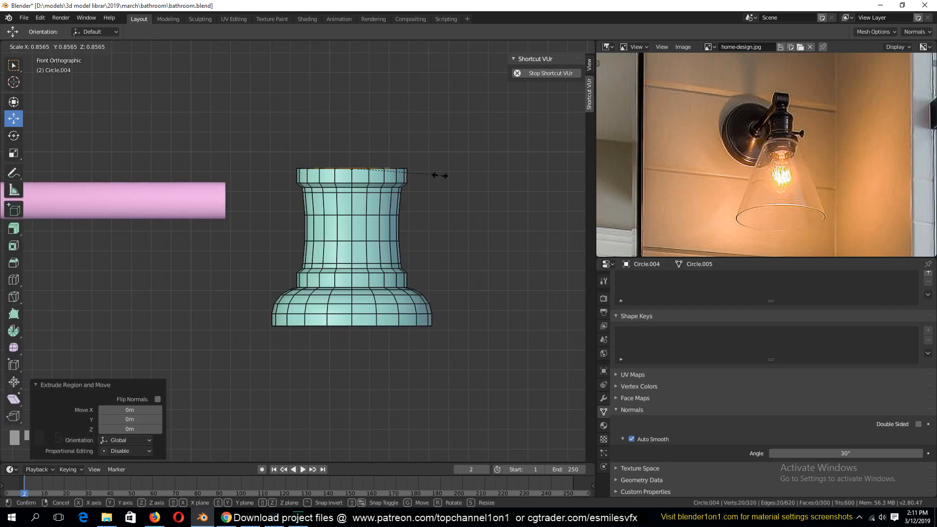
pyautogui.click(429, 175)
pyautogui.press('e')
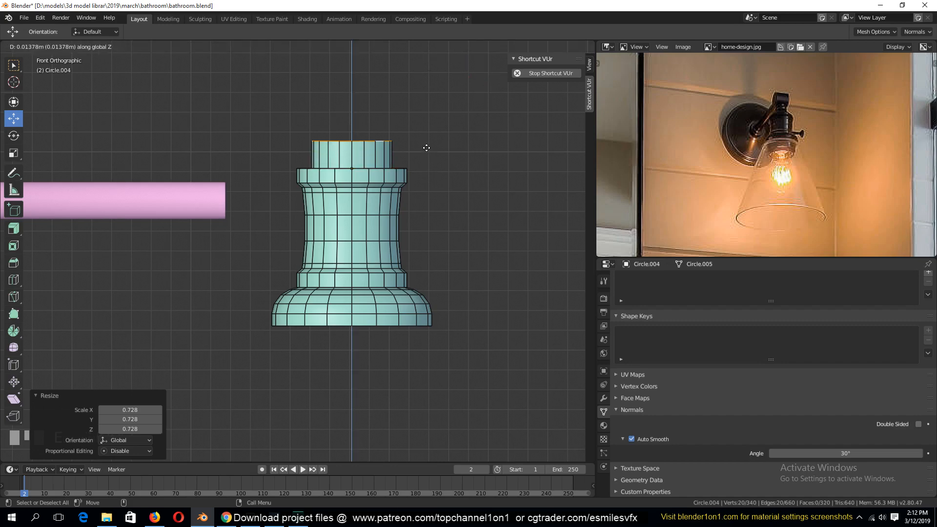
pyautogui.click(427, 148)
# Step: Extrude the cap's top loop inward to a scale of about 0.5 and round the cap's outer edge with a three-segment bevel
pyautogui.press('e')
pyautogui.press('s')
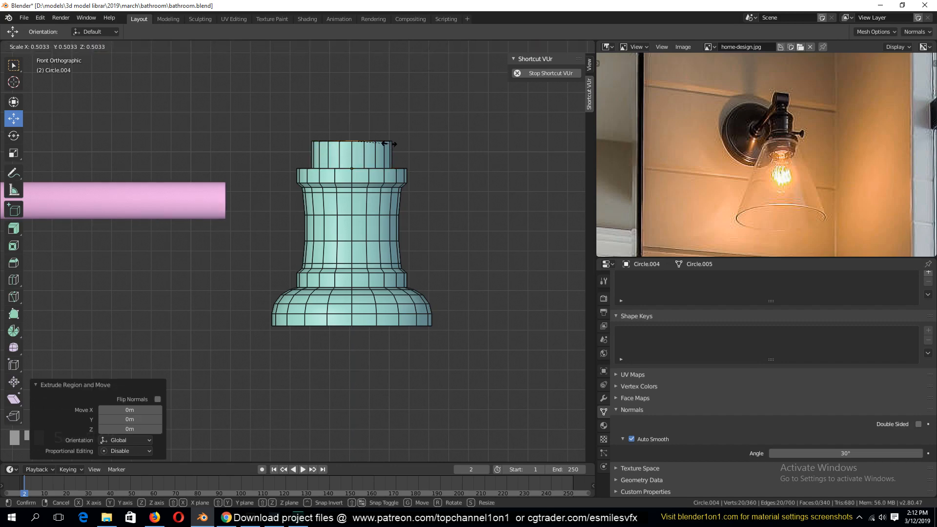
pyautogui.click(386, 145)
pyautogui.keyDown('alt'); pyautogui.click(328, 146); pyautogui.keyUp('alt')
pyautogui.press('`')
pyautogui.moveTo(441, 171); pyautogui.dragTo(468, 243, button='middle')
pyautogui.hotkey('ctrl', 'b')
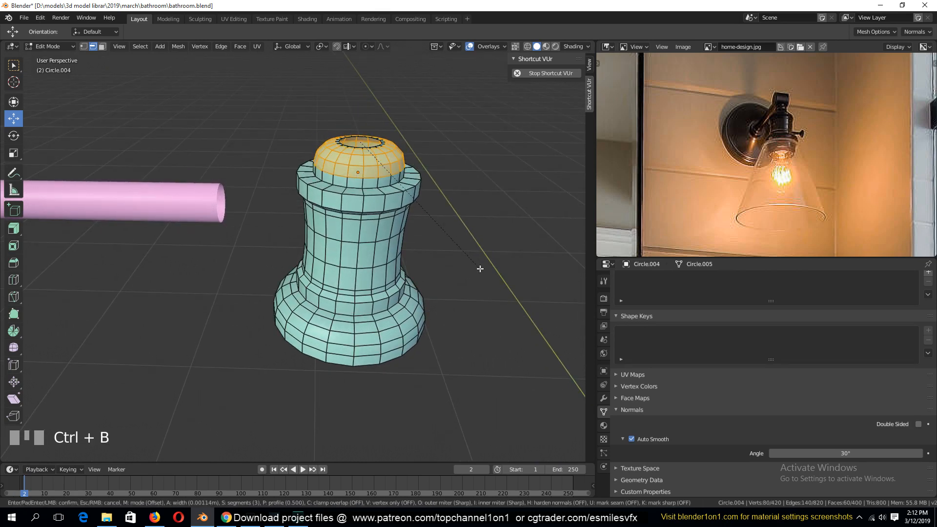
pyautogui.click(480, 268)
pyautogui.press('Tab')
pyautogui.press('KP_0')
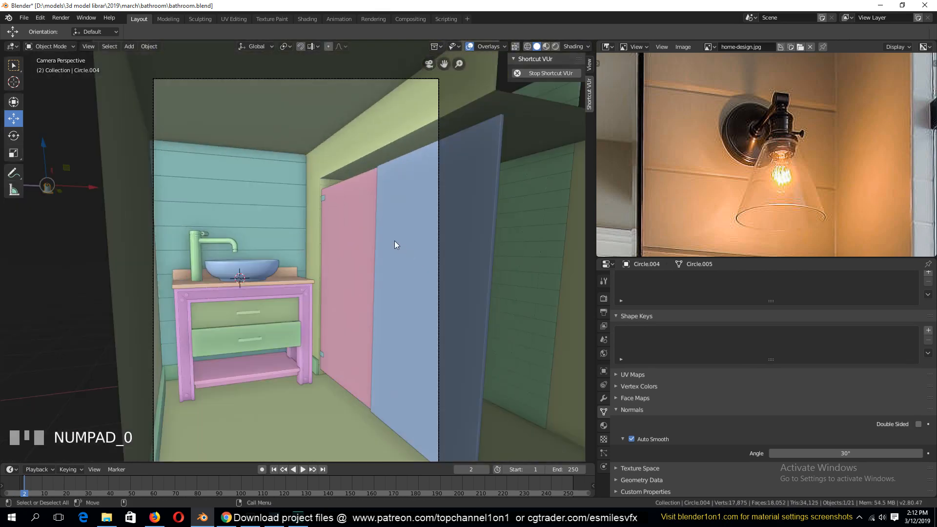
# Step: Add a centred loop cut around the socket's upper rim, just below the cap
pyautogui.press('KP_1')
pyautogui.scroll(1, 394, 241)
pyautogui.scroll(-2, 368, 291)
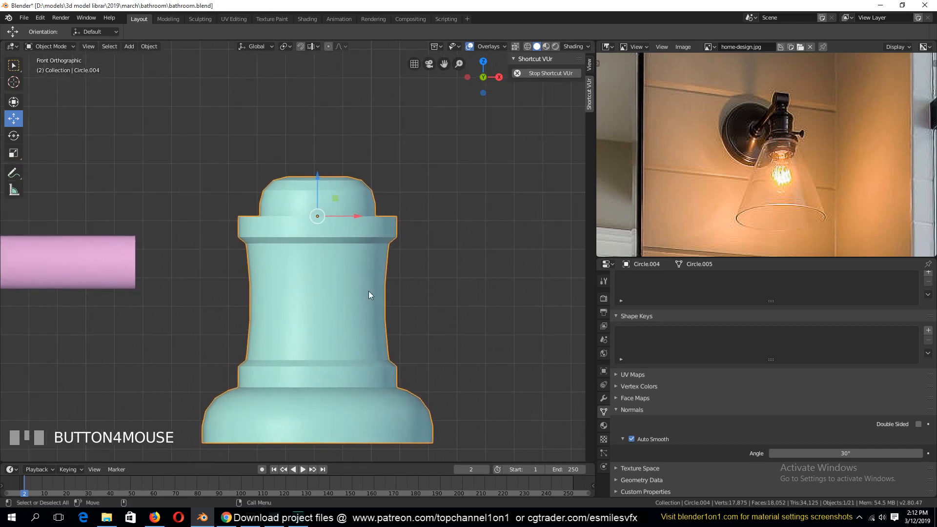
pyautogui.press('Tab')
pyautogui.press('`')
pyautogui.keyDown('alt'); pyautogui.click(375, 217); pyautogui.keyUp('alt')
pyautogui.press('`')
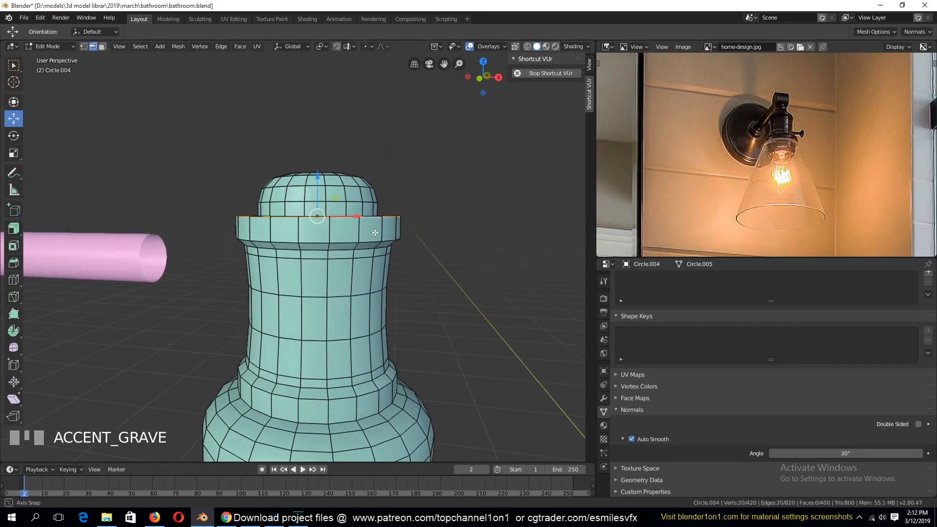
pyautogui.hotkey('ctrl', 't')
pyautogui.hotkey('ctrl', 'r')
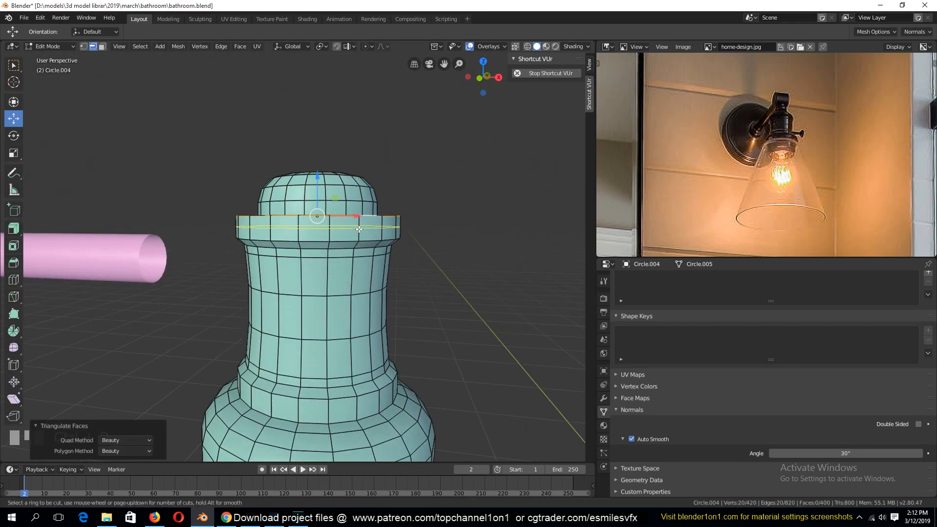
pyautogui.click(358, 228)
pyautogui.rightClick(359, 228)
pyautogui.moveTo(388, 228); pyautogui.dragTo(381, 246, button='middle')
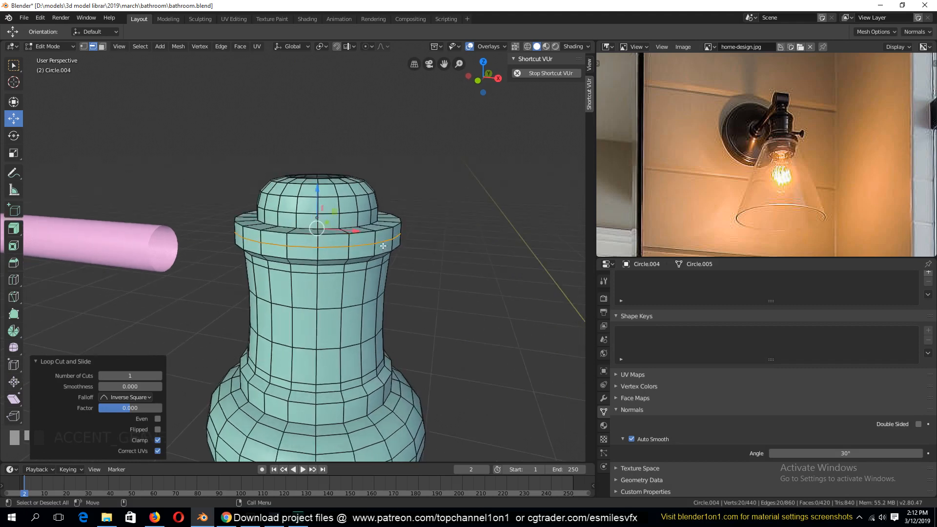
# Step: Extrude the upper half of the rim's face ring in place and scale it outward, excluding Z, as a flange
pyautogui.press('3')
pyautogui.press('4')
pyautogui.keyDown('alt'); pyautogui.click(374, 235); pyautogui.keyUp('alt')
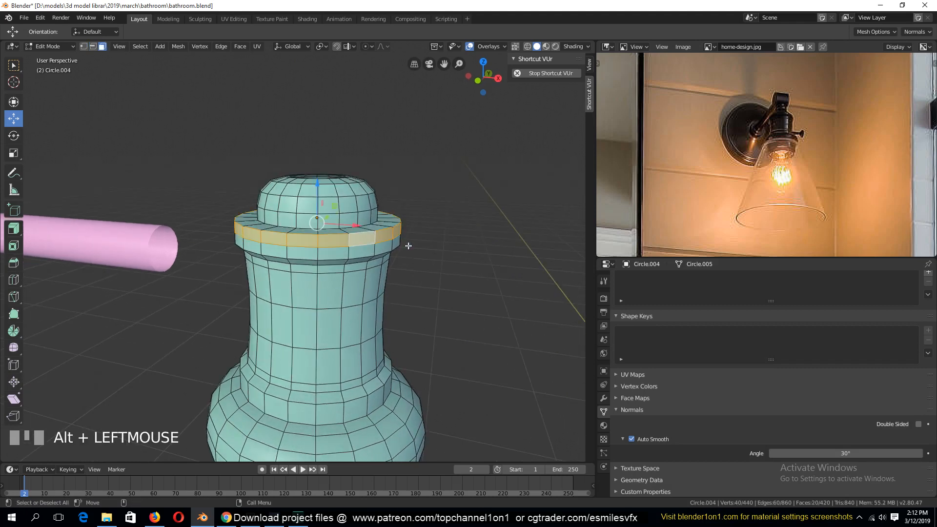
pyautogui.press('e')
pyautogui.rightClick(408, 246)
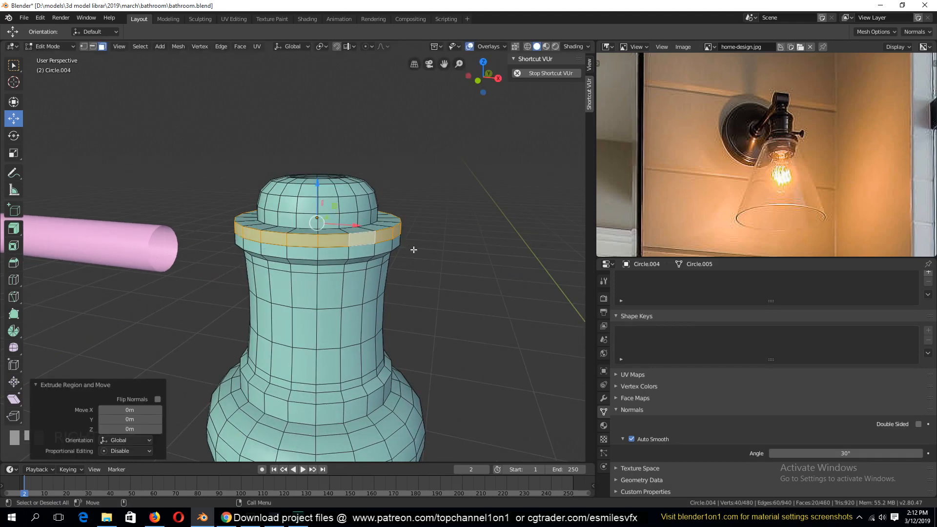
pyautogui.press('s')
pyautogui.hotkey('shift', 'z')
pyautogui.click(413, 249)
# Step: Dissolve the extra edge loop on the flange's top surface
pyautogui.press('2')
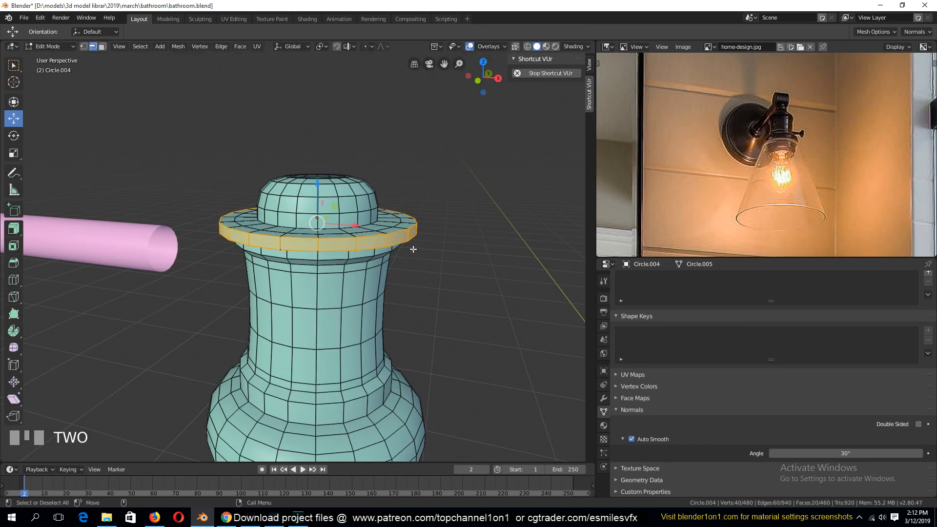
pyautogui.keyDown('alt'); pyautogui.click(386, 229); pyautogui.keyUp('alt')
pyautogui.hotkey('ctrl', 'x')
# Step: Bevel the flange's upper and lower outer edge loops with two segments and a width of about 0.00027 m
pyautogui.moveTo(429, 257); pyautogui.dragTo(395, 202, button='middle')
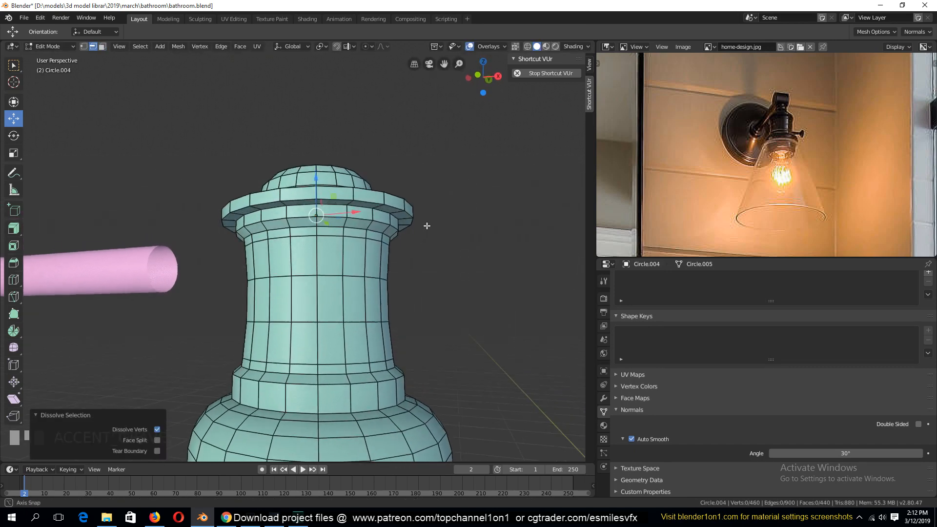
pyautogui.keyDown('alt'); pyautogui.click(395, 201); pyautogui.keyUp('alt')
pyautogui.keyDown('alt'); pyautogui.keyDown('shift'); pyautogui.click(394, 195); pyautogui.keyUp('shift'); pyautogui.keyUp('alt')
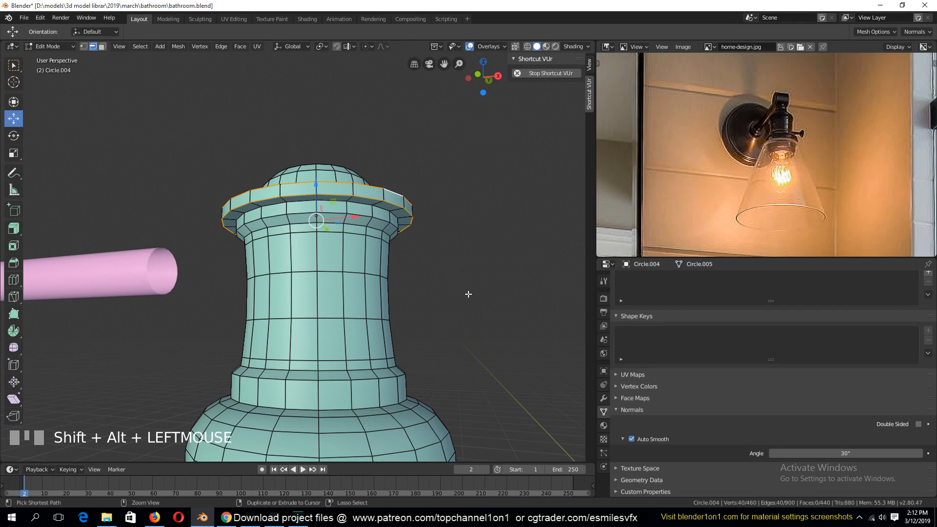
pyautogui.hotkey('ctrl', 'b')
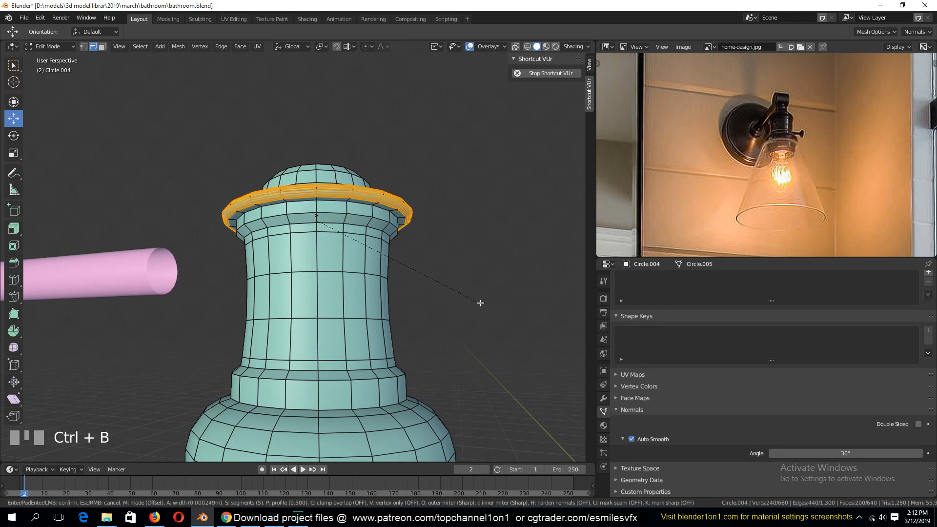
pyautogui.scroll(-3, 480, 303)
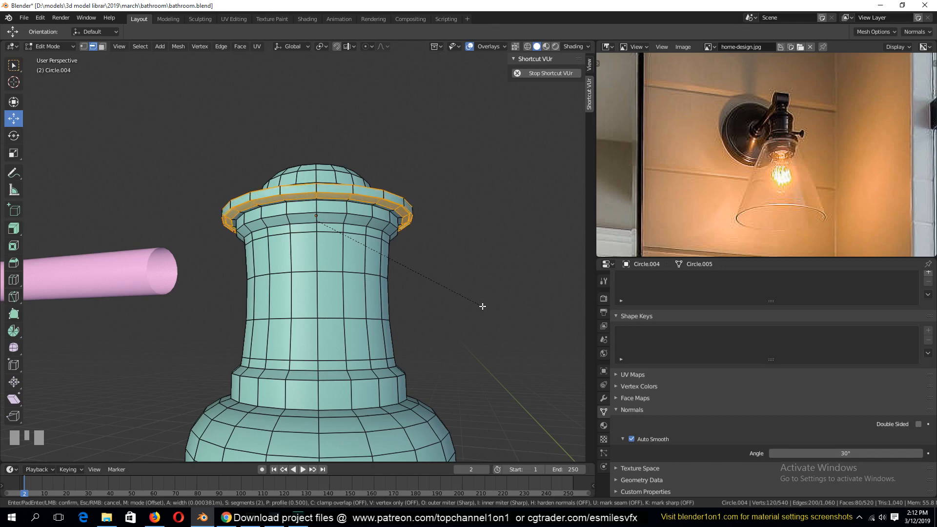
pyautogui.click(482, 300)
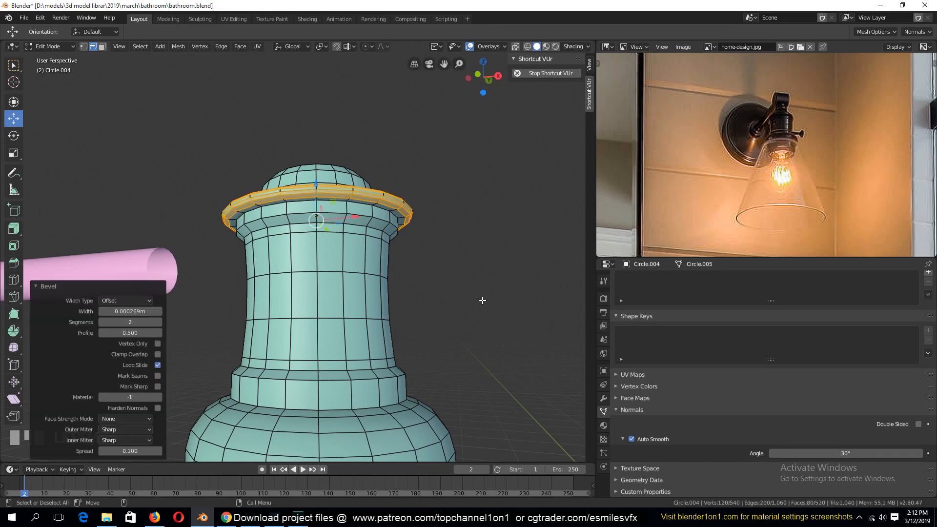
# Step: Extrude the socket's bottom edge loop in place and scale the new loop inward to about 0.721
pyautogui.press('Tab')
pyautogui.scroll(-2, 450, 314)
pyautogui.press('KP_1')
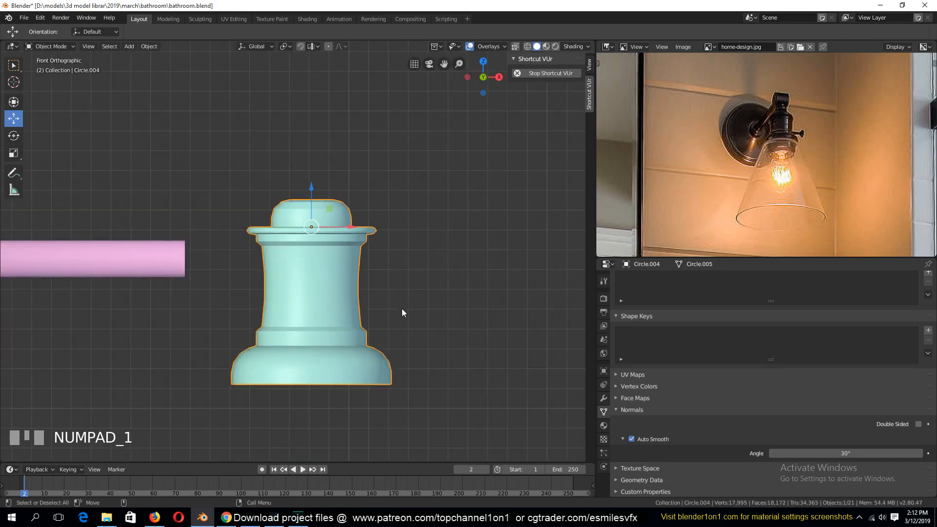
pyautogui.keyDown('shift'); pyautogui.moveTo(402, 309); pyautogui.dragTo(367, 232, button='middle'); pyautogui.keyUp('shift')
pyautogui.press('a')
pyautogui.press('Tab')
pyautogui.keyDown('alt'); pyautogui.click(342, 312); pyautogui.keyUp('alt')
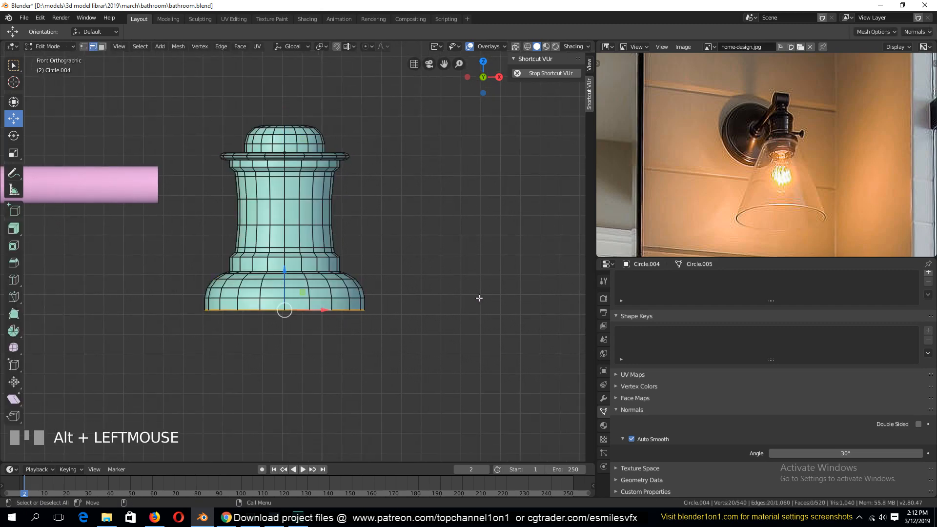
pyautogui.press('e')
pyautogui.rightClick(478, 294)
pyautogui.press('s')
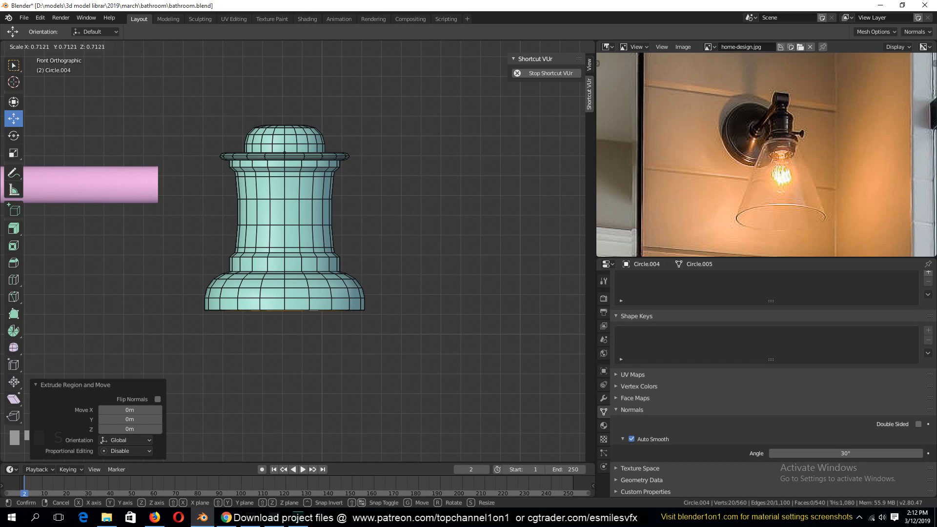
pyautogui.click(445, 299)
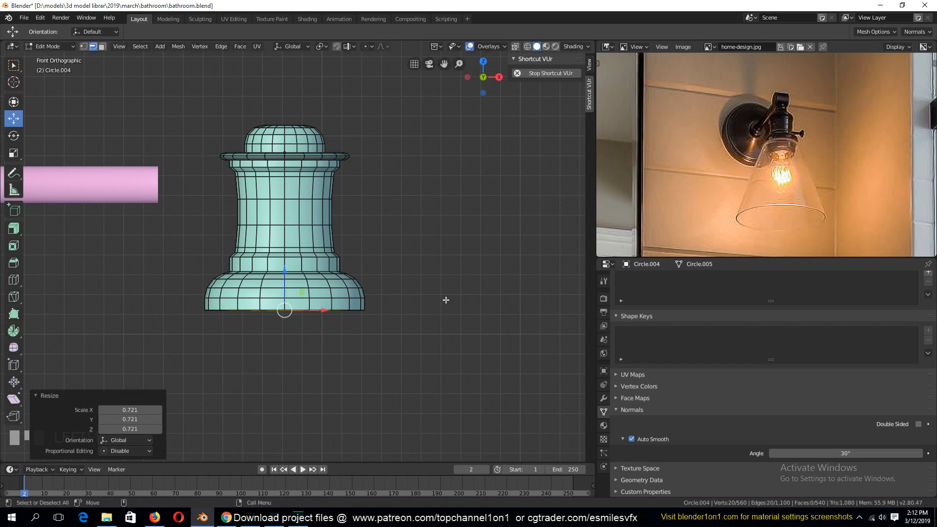
# Step: Form a hollow collar from the inner loop by extruding it about 0.0155 m down, inward at scale 0.854 and back up along Z
pyautogui.press('e')
pyautogui.rightClick(453, 331)
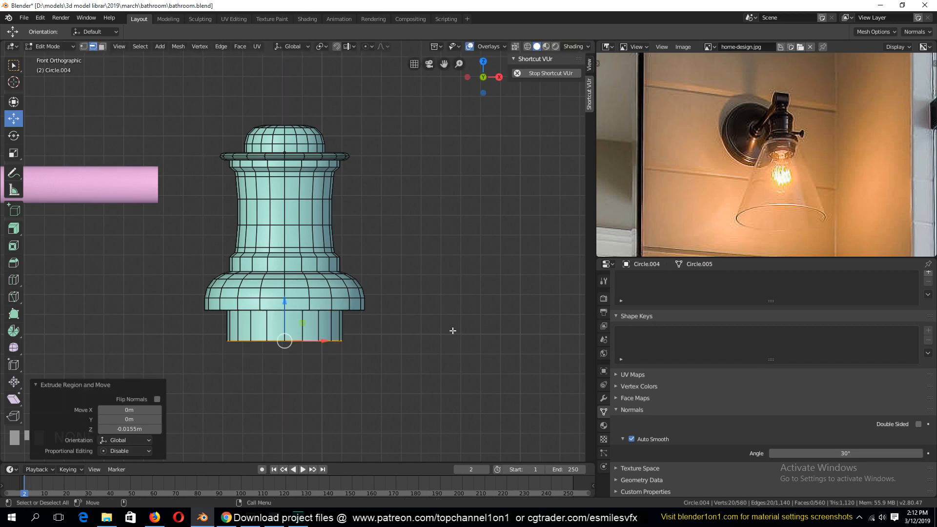
pyautogui.press('s')
pyautogui.click(429, 334)
pyautogui.press('e')
pyautogui.press('z')
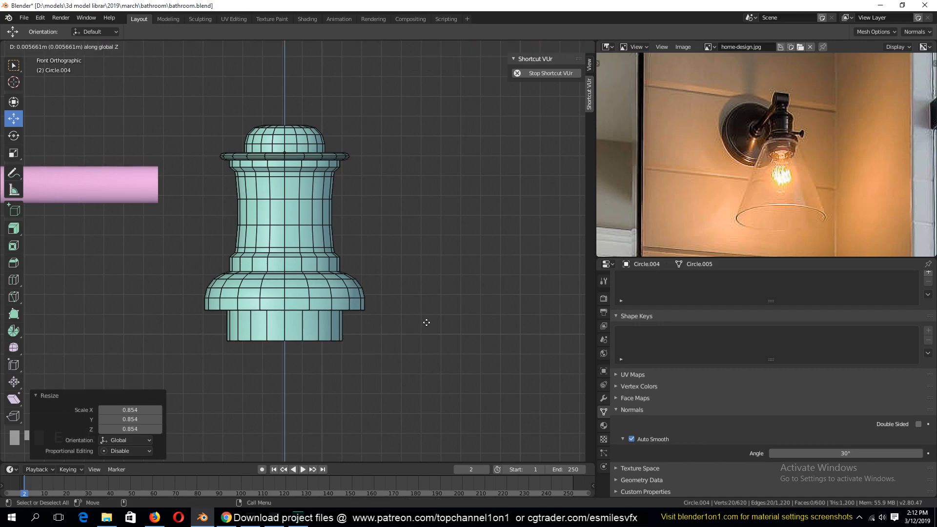
pyautogui.click(426, 310)
# Step: Inspect the new collar under the socket in wireframe and from below
pyautogui.press('z')
pyautogui.click(351, 316)
pyautogui.press('Tab')
pyautogui.press('z')
pyautogui.click(441, 298)
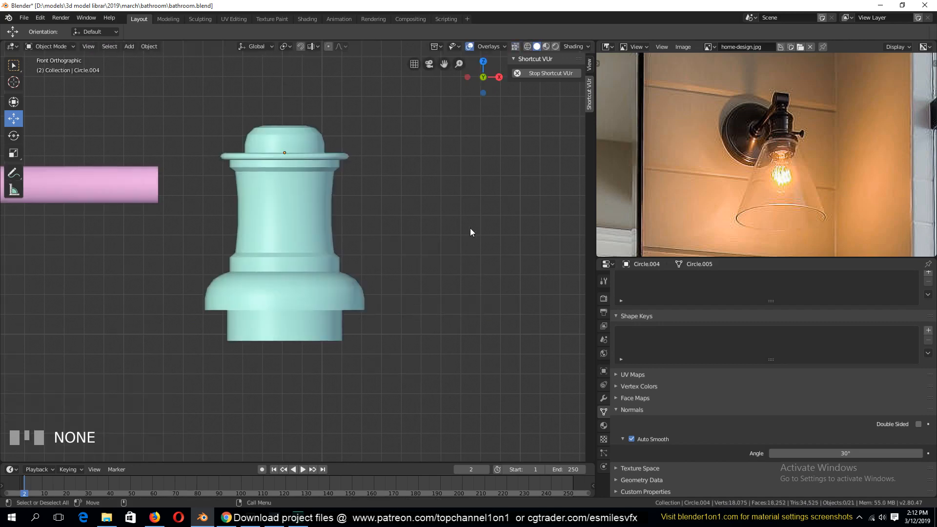
pyautogui.press('`')
pyautogui.moveTo(470, 227); pyautogui.dragTo(456, 160, button='middle')
pyautogui.scroll(-2, 418, 248)
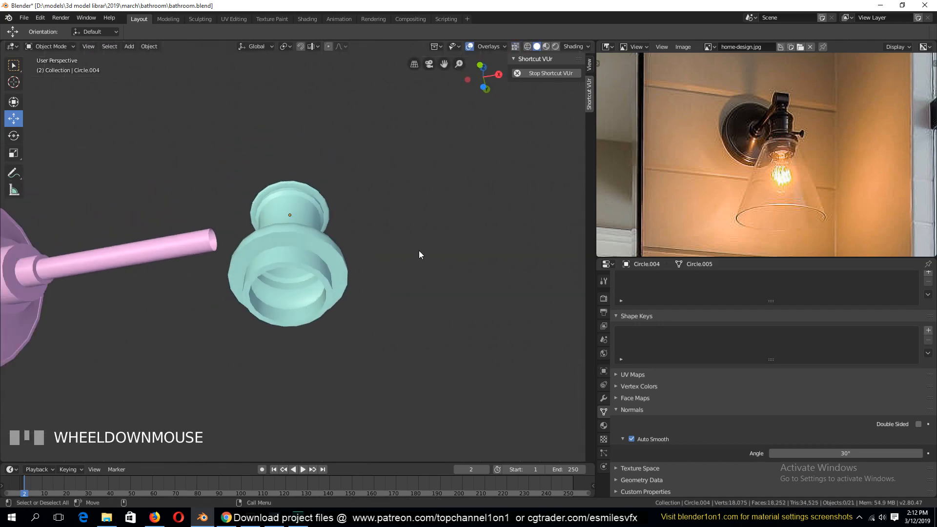
# Step: Duplicate the outer edge loop at the socket's base in place and lower the copy slightly along Z
pyautogui.press('KP_1')
pyautogui.press('Tab')
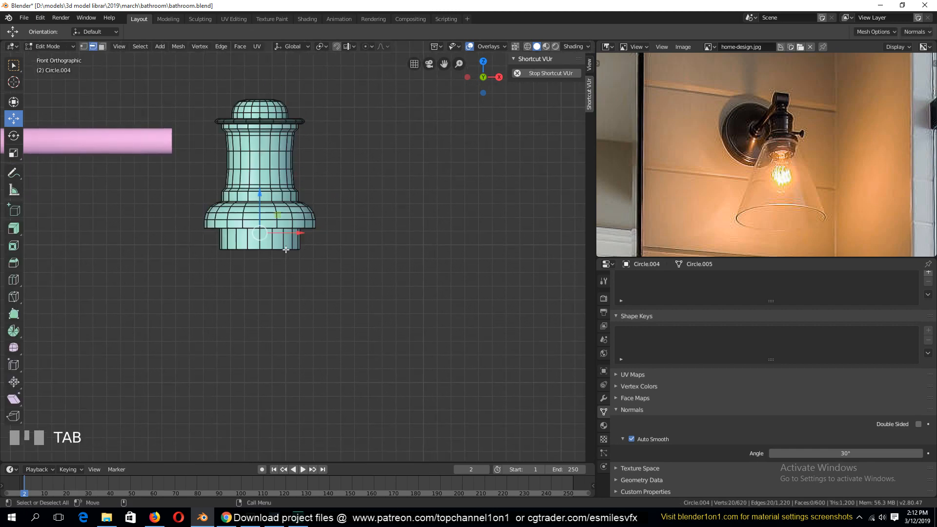
pyautogui.keyDown('alt'); pyautogui.click(313, 229); pyautogui.keyUp('alt')
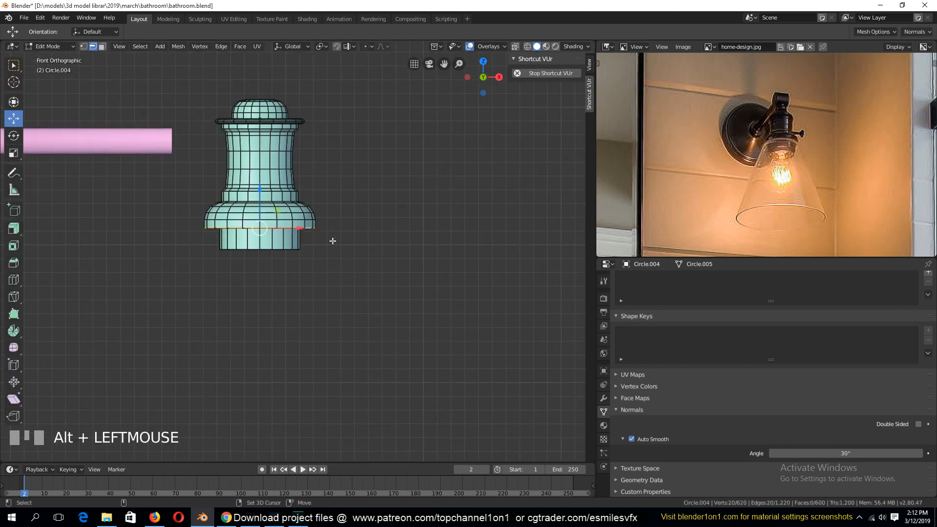
pyautogui.hotkey('shift', 'd')
pyautogui.rightClick(333, 241)
pyautogui.press('e')
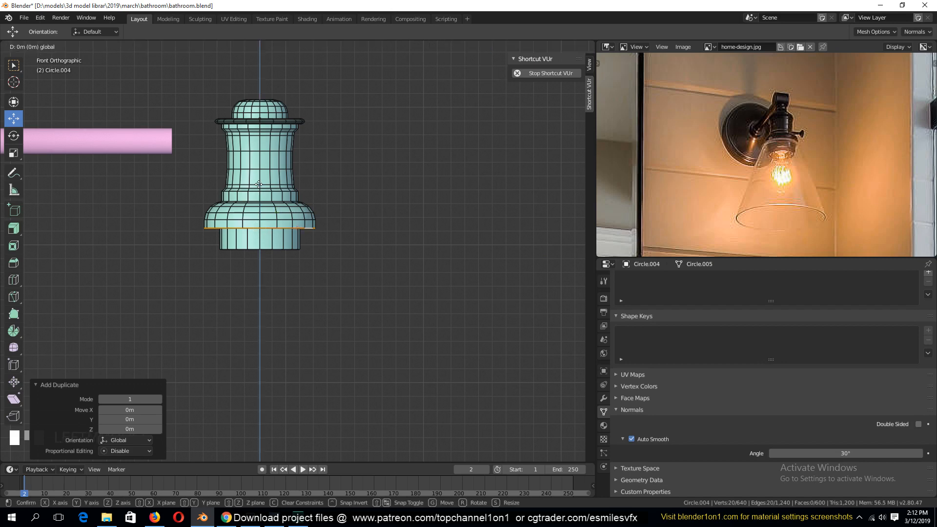
pyautogui.click(259, 187)
# Step: Extrude the duplicated loop about 0.196 m down and scale it to about 4.363 as a conical shade
pyautogui.press('e')
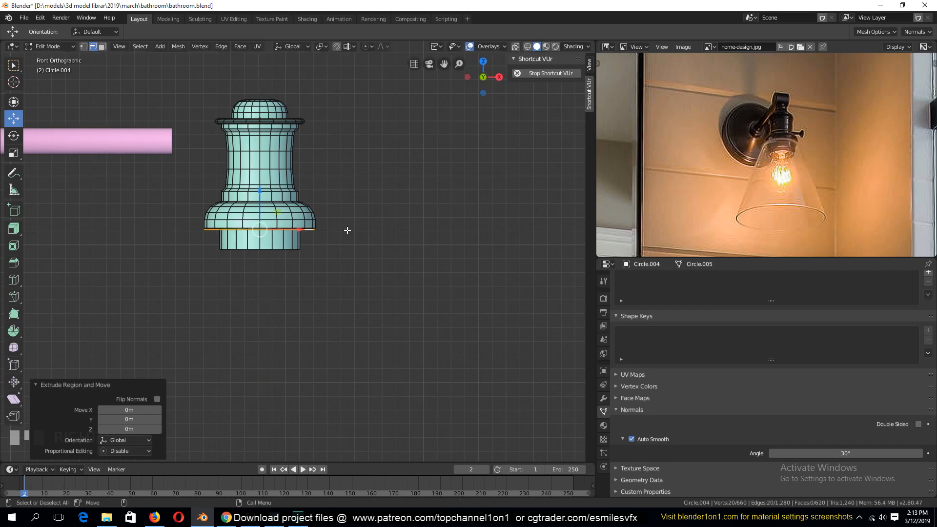
pyautogui.scroll(-3, 337, 234)
pyautogui.click(277, 330)
pyautogui.press('s')
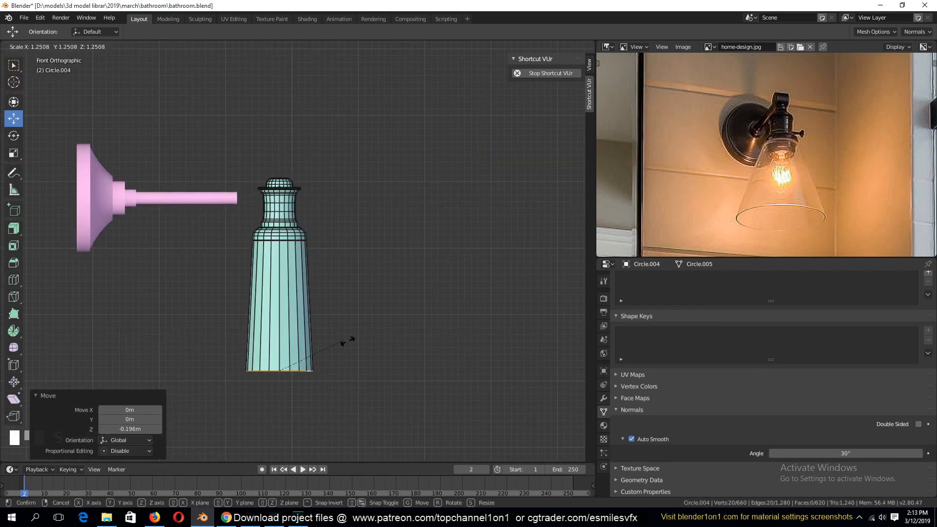
pyautogui.click(523, 327)
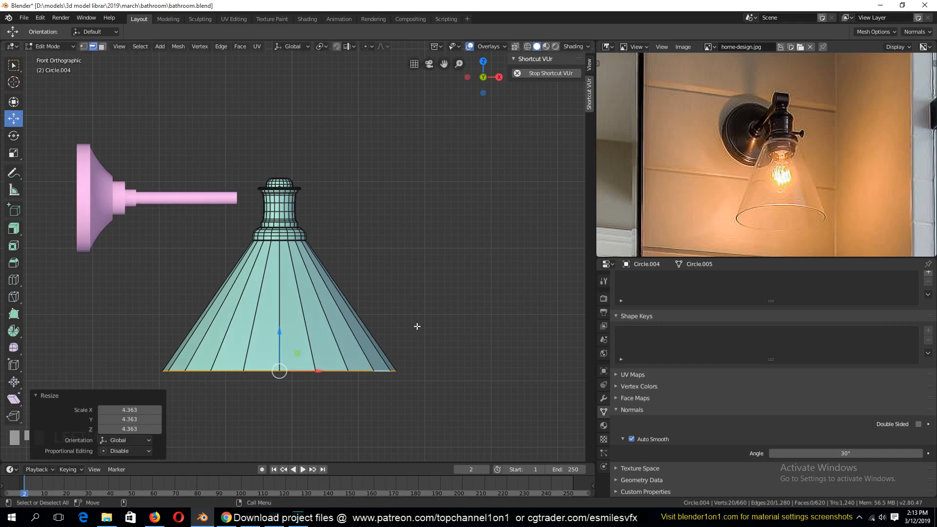
# Step: Select the whole shade, extrude it in place and scale it to about 0.946 excluding Z for wall thickness
pyautogui.hotkey('ctrl', 'l')
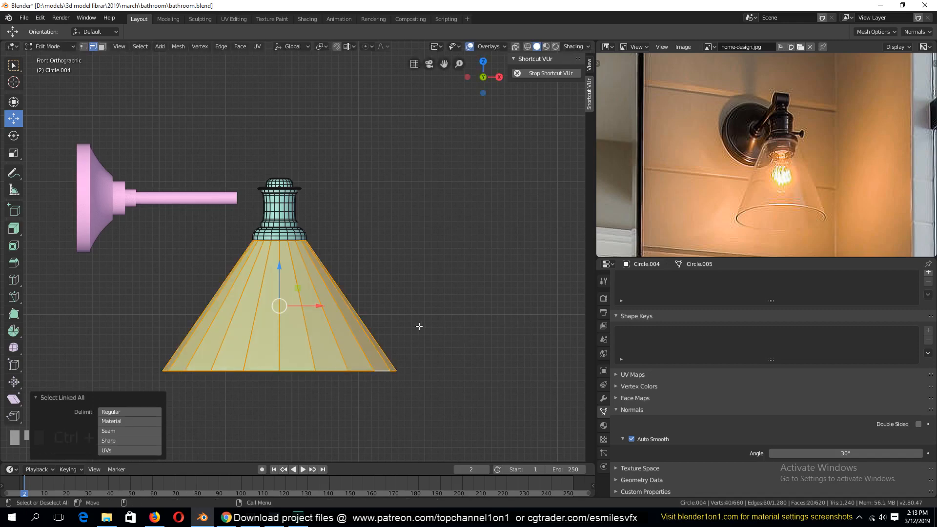
pyautogui.press('e')
pyautogui.rightClick(419, 325)
pyautogui.press('s')
pyautogui.hotkey('shift', 'z')
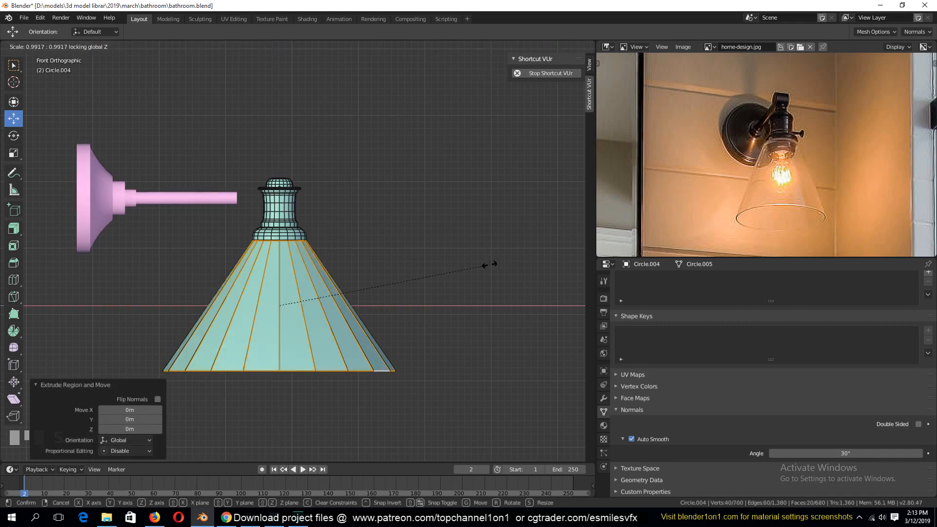
pyautogui.click(481, 265)
pyautogui.moveTo(481, 265); pyautogui.dragTo(473, 185, button='middle')
pyautogui.press('s')
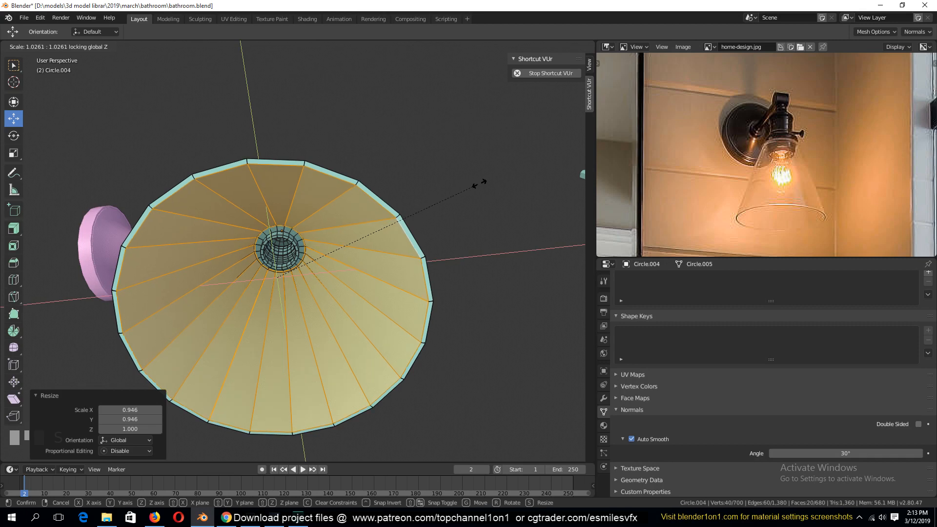
pyautogui.press('Escape')
# Step: Bevel the outer edge loop of the shade's open rim with two segments and a width of about 0.0005 m
pyautogui.keyDown('alt'); pyautogui.click(371, 198); pyautogui.keyUp('alt')
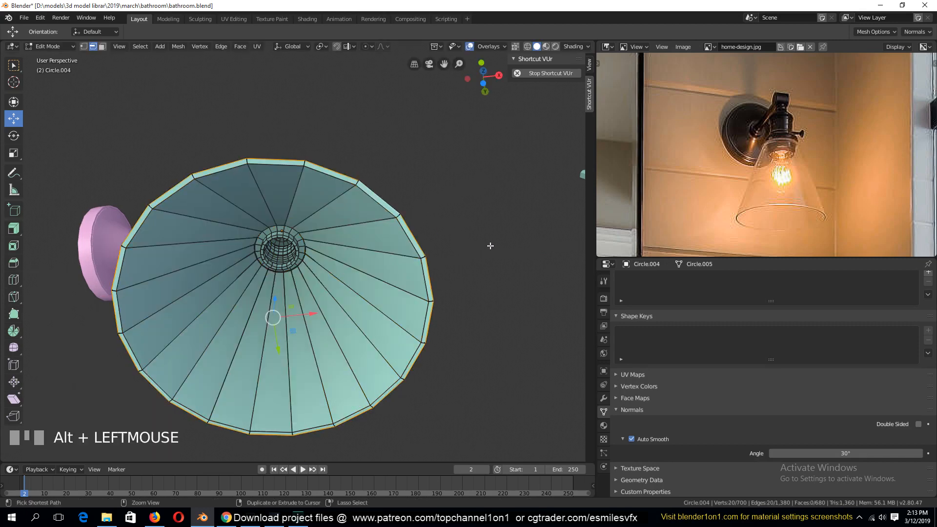
pyautogui.hotkey('ctrl', 'b')
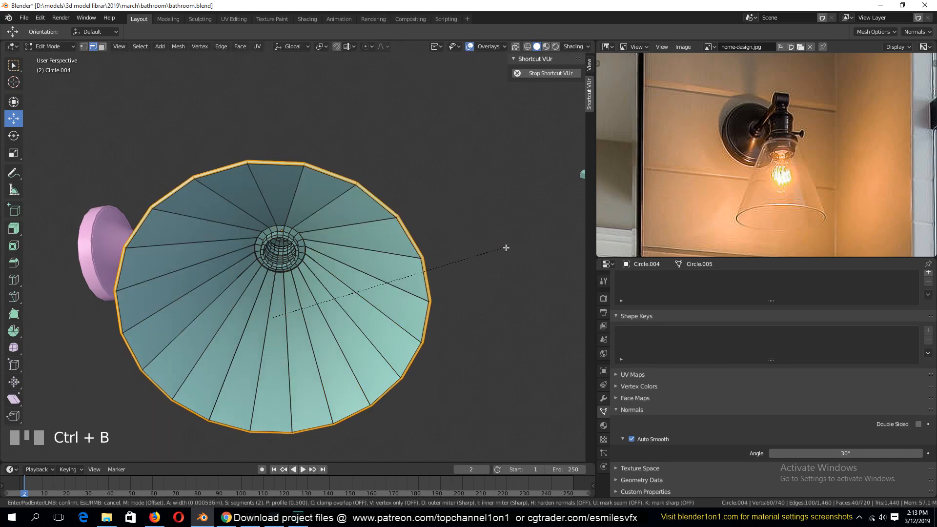
pyautogui.click(503, 247)
pyautogui.press('Tab')
# Step: Apply smooth shading to the socket and shade object and save the file
pyautogui.moveTo(503, 246); pyautogui.dragTo(438, 306, button='middle')
pyautogui.rightClick(327, 330)
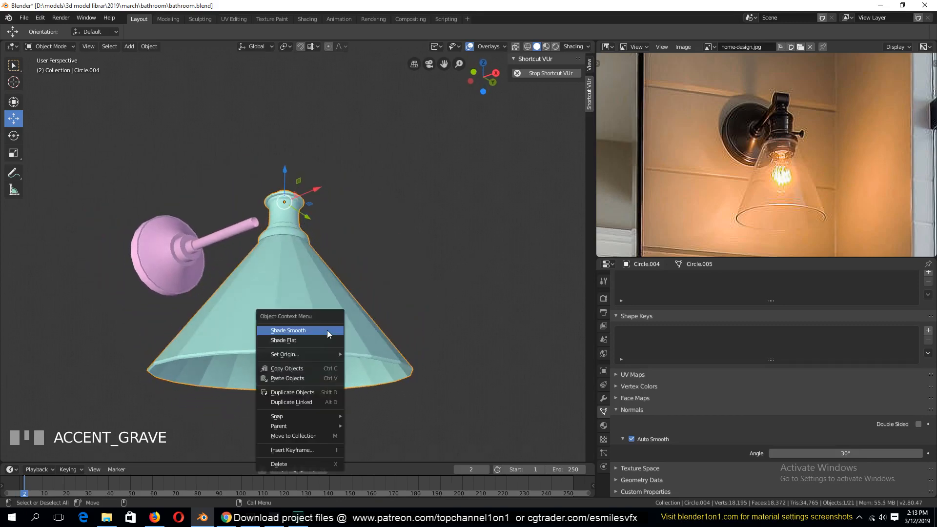
pyautogui.click(327, 330)
pyautogui.moveTo(327, 330); pyautogui.dragTo(376, 385, button='middle')
pyautogui.scroll(2, 371, 379)
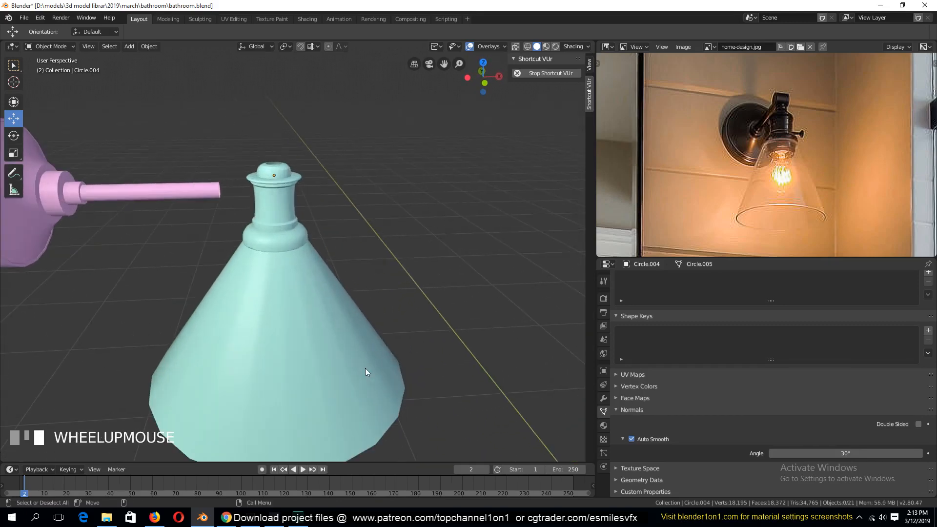
pyautogui.press('KP_1')
pyautogui.hotkey('ctrl', 's')
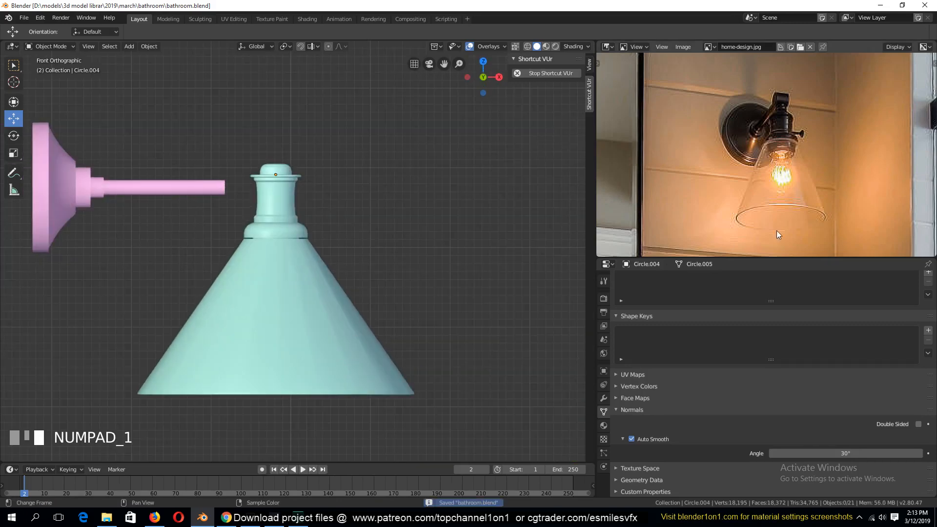
# Step: Duplicate the edge loop at the collar's inner opening in place and scale the copy to about 0.794 for the bulb
pyautogui.scroll(2, 809, 185)
pyautogui.press('z')
pyautogui.click(293, 288)
pyautogui.scroll(3, 293, 293)
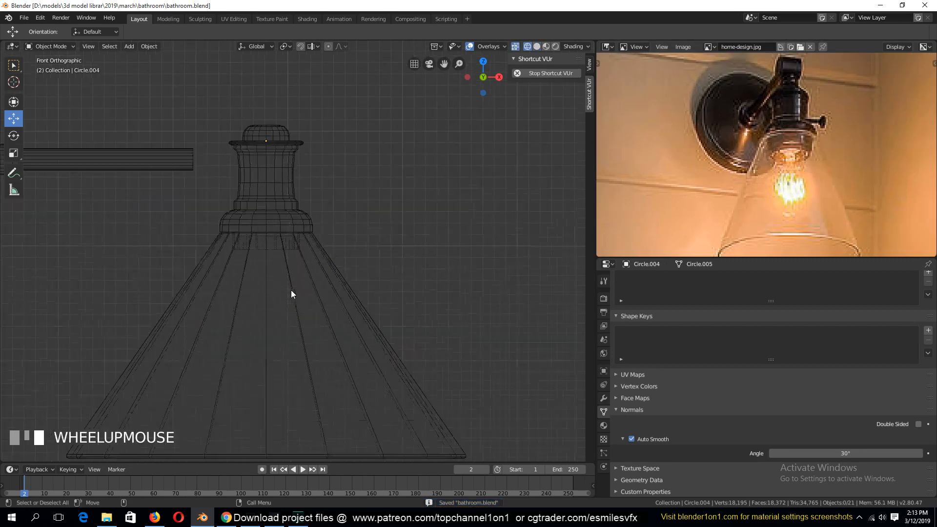
pyautogui.press('Tab')
pyautogui.click(264, 243)
pyautogui.keyDown('alt'); pyautogui.click(253, 255); pyautogui.keyUp('alt')
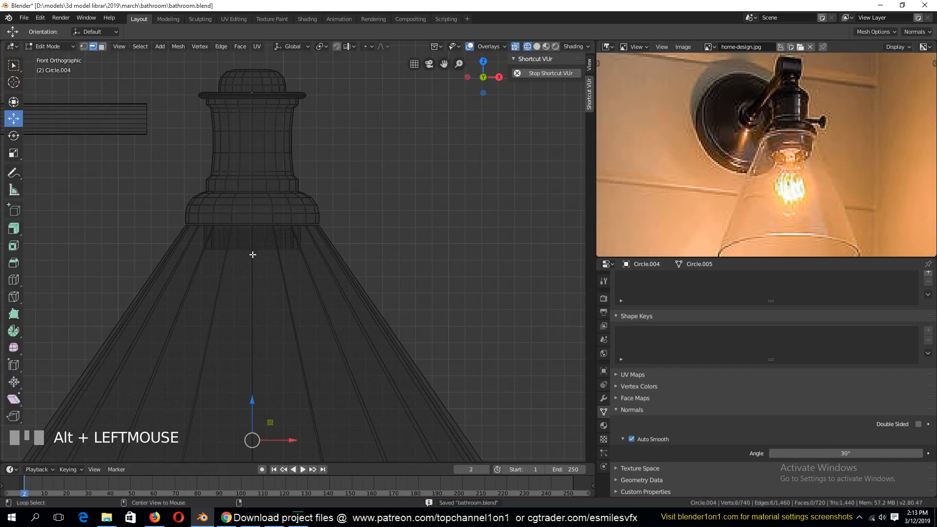
pyautogui.moveTo(272, 243); pyautogui.dragTo(271, 185, button='middle')
pyautogui.press('`')
pyautogui.keyDown('alt'); pyautogui.click(275, 235); pyautogui.keyUp('alt')
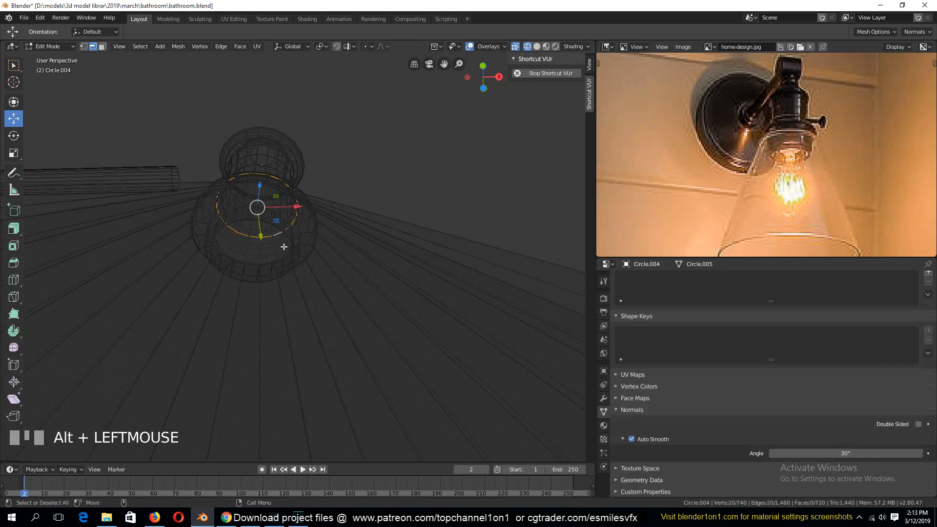
pyautogui.hotkey('shift', 'z')
pyautogui.press('`')
pyautogui.click(440, 213)
pyautogui.keyDown('alt'); pyautogui.click(284, 222); pyautogui.keyUp('alt')
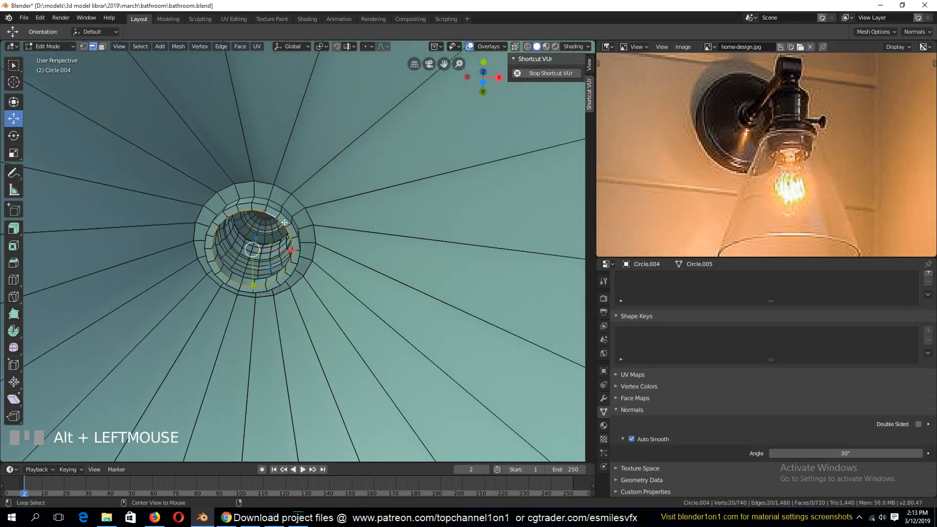
pyautogui.press('s')
pyautogui.click(356, 261)
pyautogui.press('s')
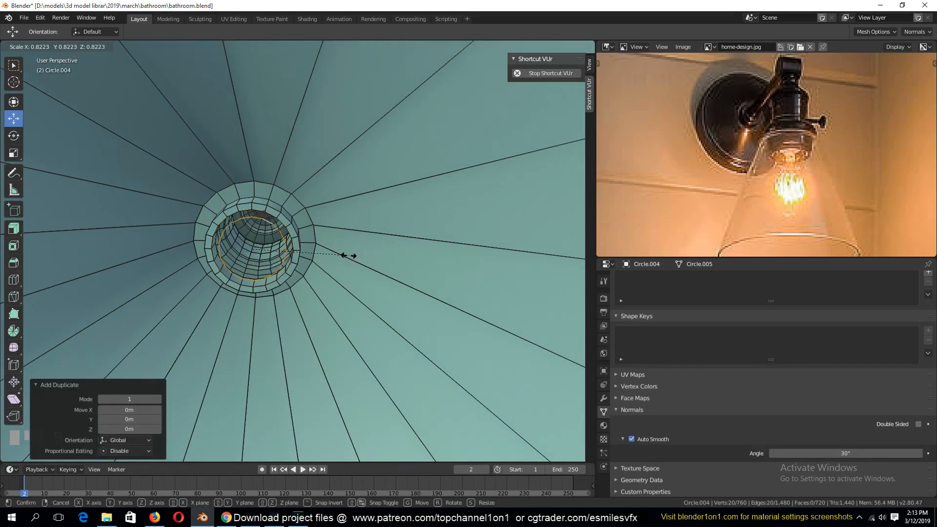
pyautogui.click(346, 255)
# Step: Raise the duplicated loop slightly along Z and extrude it about 0.0271 m down as the bulb's base
pyautogui.press('e')
pyautogui.press('z')
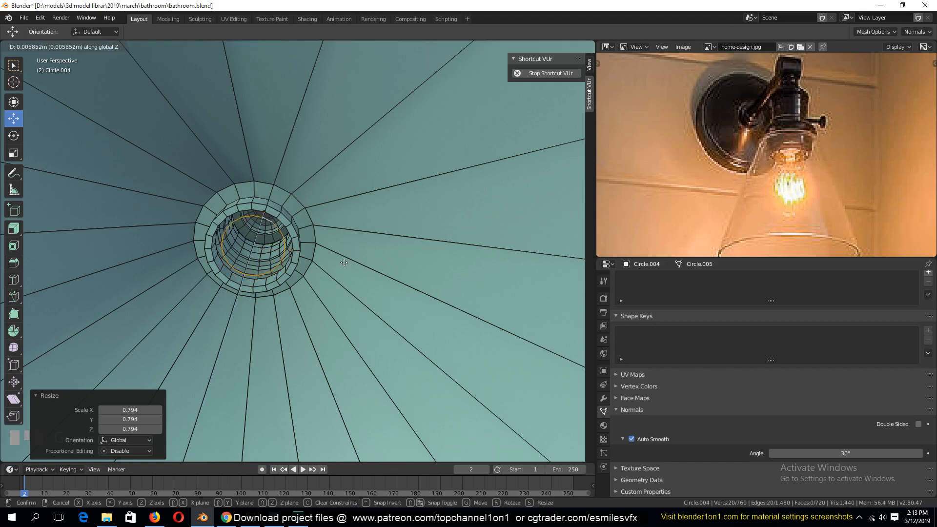
pyautogui.click(343, 261)
pyautogui.press('e')
pyautogui.press('z')
pyautogui.click(344, 266)
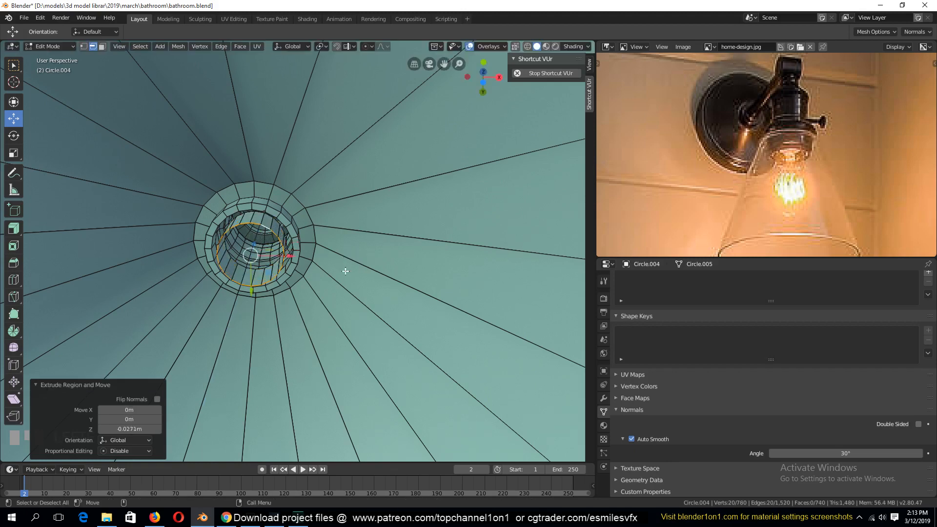
# Step: Extrude the bulb base's lower loop, scale it to about 0.602 and move it about 0.011 m down
pyautogui.scroll(-2, 347, 270)
pyautogui.press('KP_1')
pyautogui.hotkey('shift', 'z')
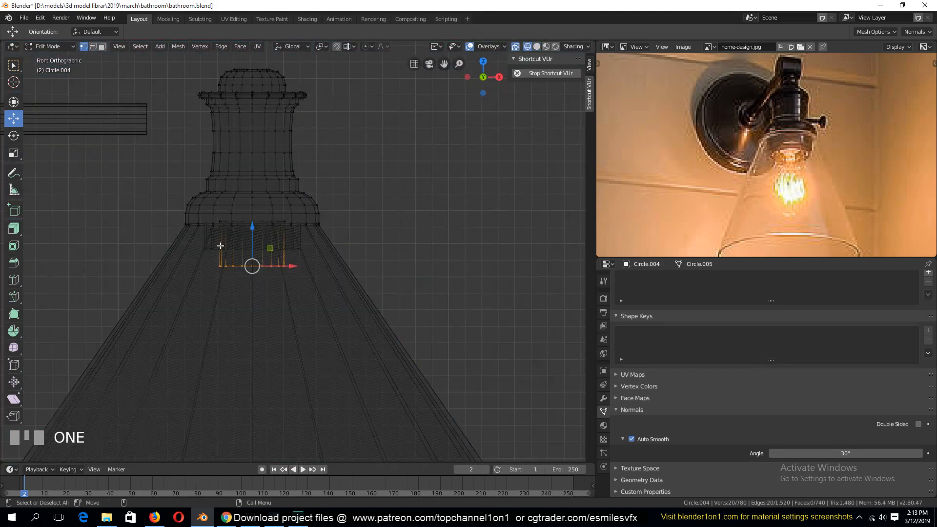
pyautogui.scroll(2, 309, 272)
pyautogui.press('e')
pyautogui.rightClick(316, 274)
pyautogui.press('s')
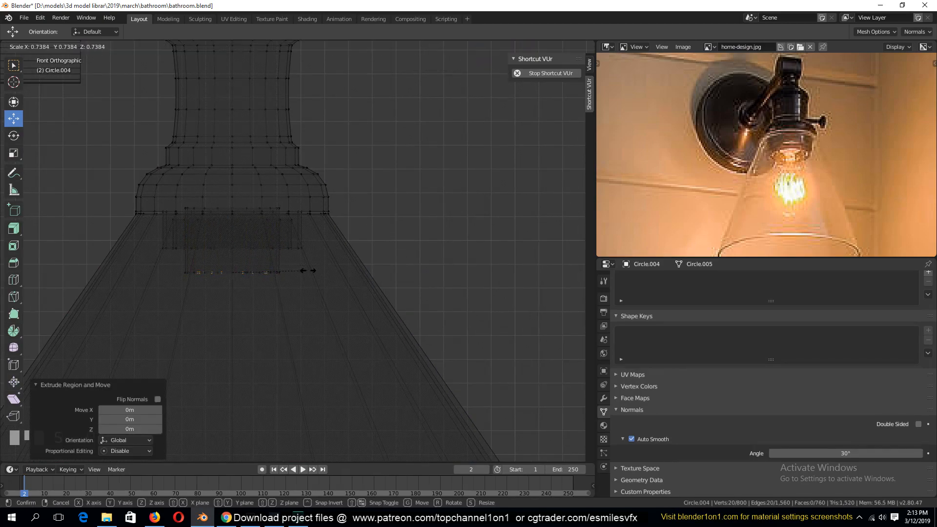
pyautogui.click(299, 270)
pyautogui.press('g')
pyautogui.press('z')
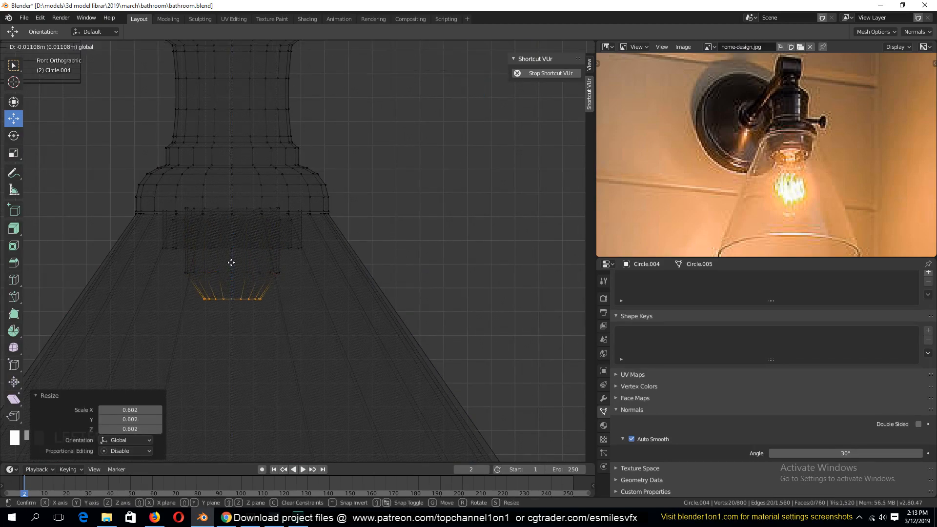
pyautogui.click(296, 315)
# Step: Extrude the narrowed loop, scale it to about 2.96 and move it about 0.0502 m down as the bulb's widest ring
pyautogui.scroll(-1, 296, 314)
pyautogui.press('e')
pyautogui.rightClick(295, 315)
pyautogui.press('s')
pyautogui.click(395, 372)
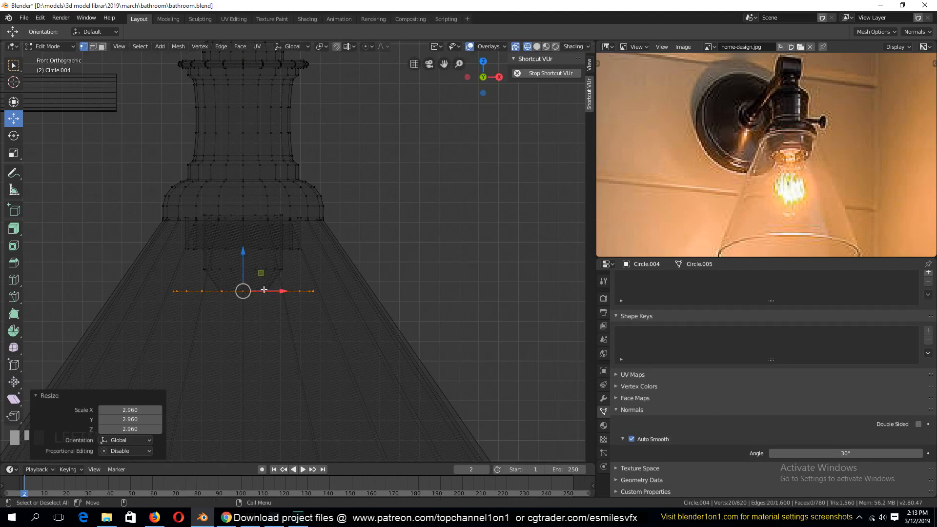
pyautogui.press('g')
pyautogui.press('z')
pyautogui.click(240, 344)
# Step: Extrude the bulb's widest ring about 0.0694 m down along Z and scale the new lower loop inward
pyautogui.scroll(-3, 295, 291)
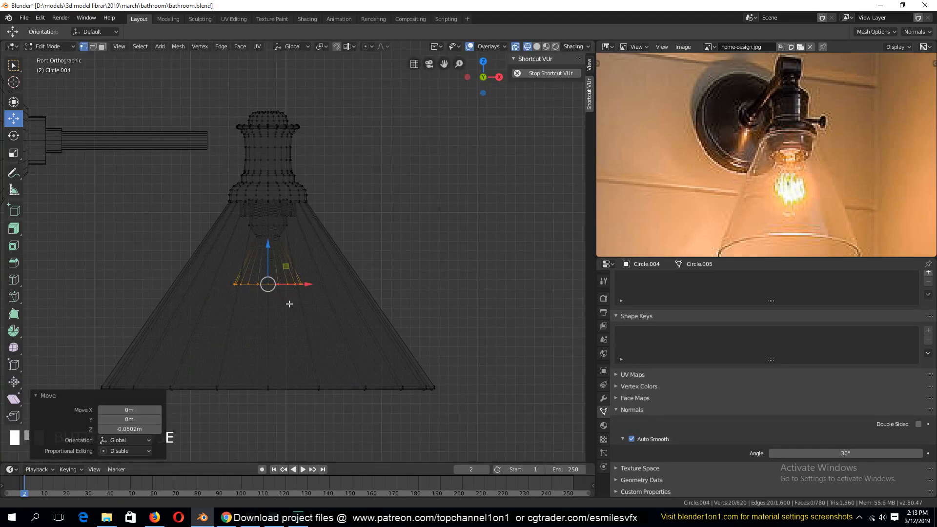
pyautogui.press('e')
pyautogui.press('z')
pyautogui.click(296, 313)
pyautogui.press('s')
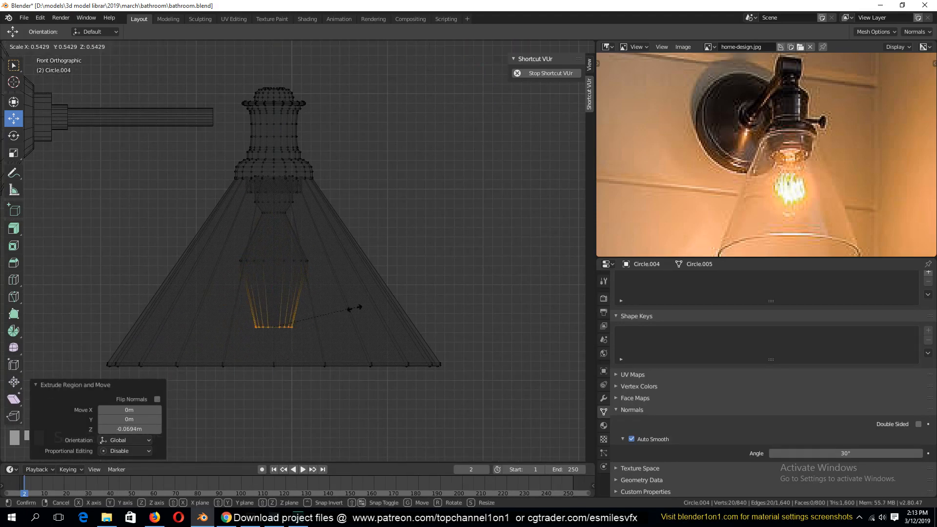
pyautogui.click(335, 320)
# Step: Extrude the bulb's bottom loop in place, merge it to a single vertex and move that tip about 0.0107 m down
pyautogui.press('e')
pyautogui.rightClick(329, 321)
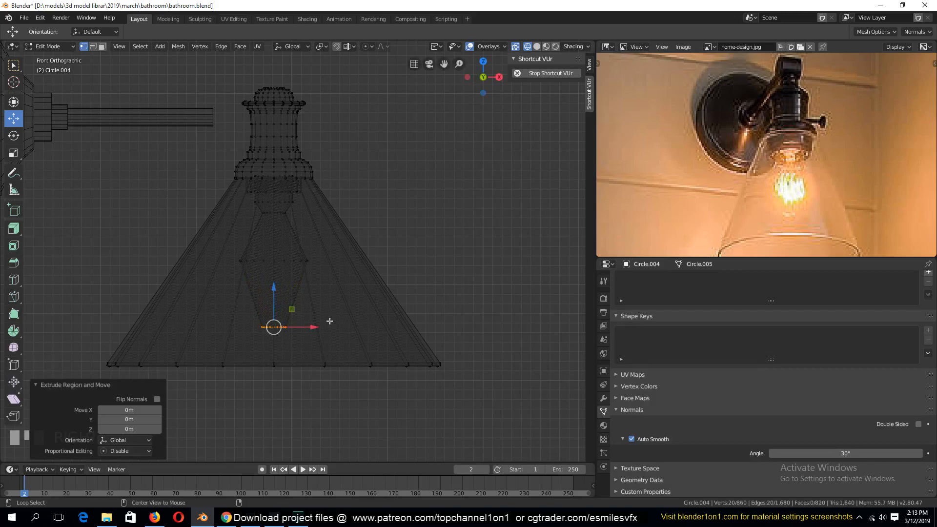
pyautogui.hotkey('alt', 'm')
pyautogui.click(326, 320)
pyautogui.press('g')
pyautogui.press('z')
pyautogui.click(332, 253)
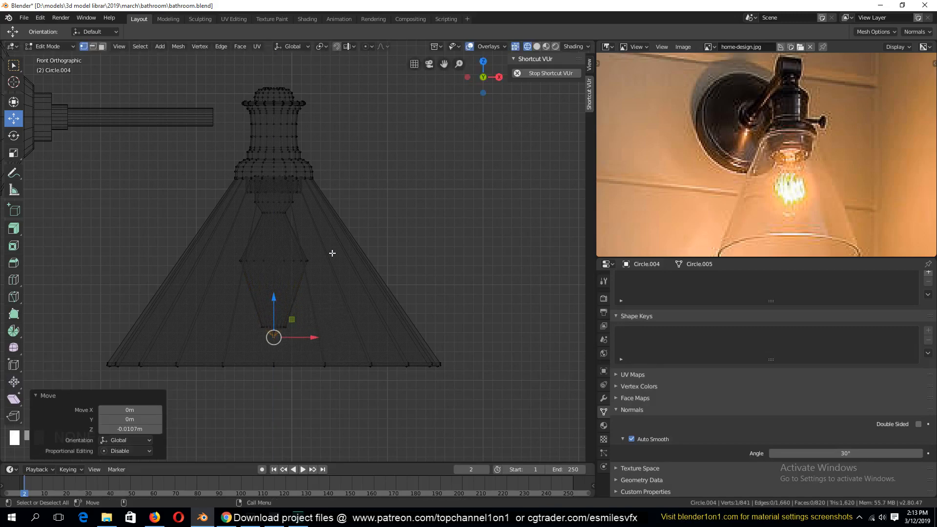
# Step: Select the bulb's widest edge loop and scale it to about 2.295
pyautogui.scroll(3, 332, 253)
pyautogui.press('2')
pyautogui.keyDown('alt'); pyautogui.click(265, 269); pyautogui.keyUp('alt')
pyautogui.hotkey('ctrl', 'b')
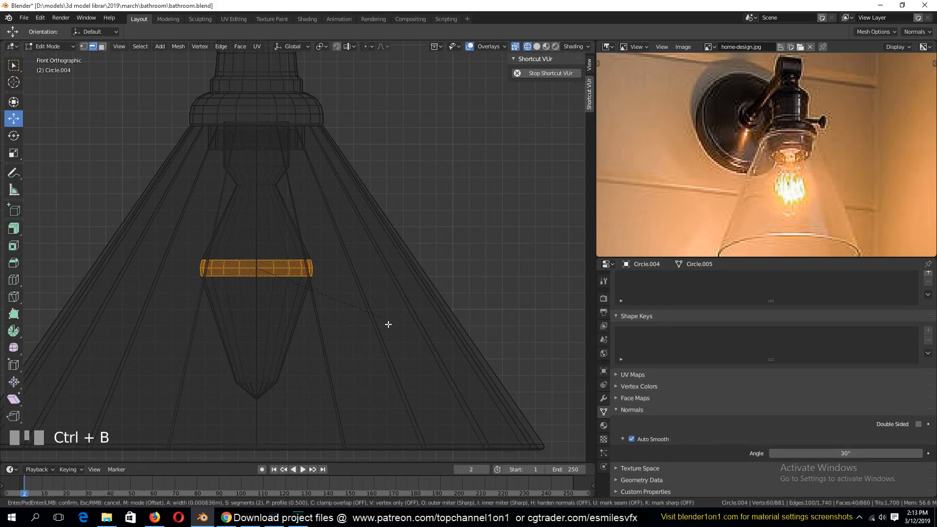
pyautogui.rightClick(389, 347)
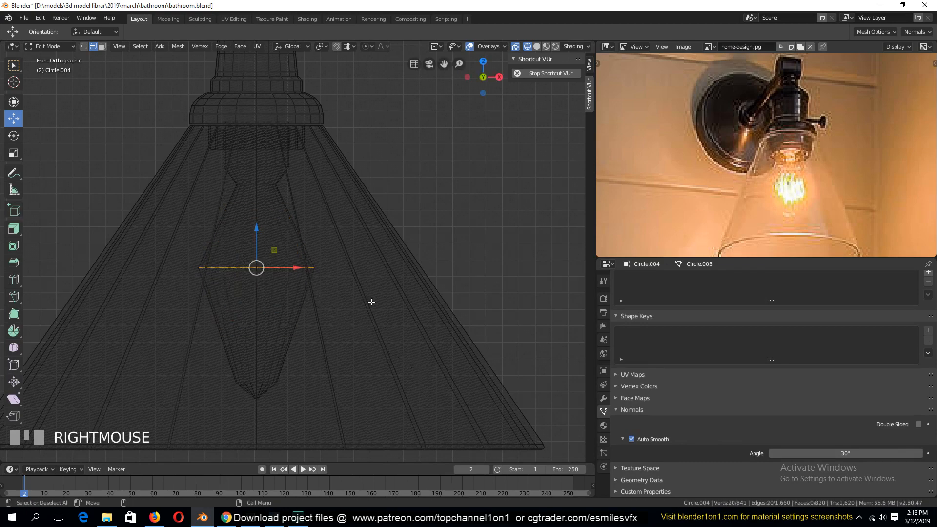
pyautogui.press('s')
pyautogui.click(529, 303)
# Step: Bevel the bulb's widest loop about 0.0081 m with 5 segments and select the bottom tip vertex
pyautogui.hotkey('ctrl', 'b')
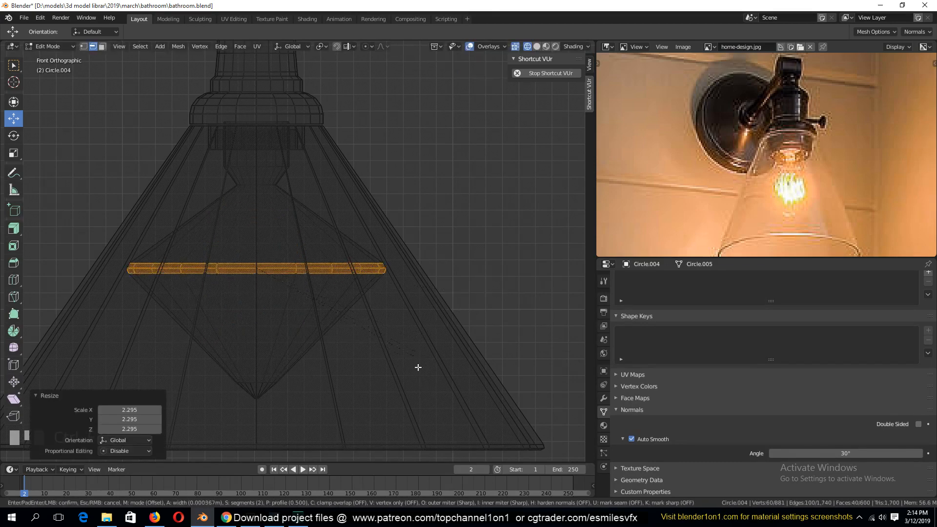
pyautogui.scroll(3, 467, 43)
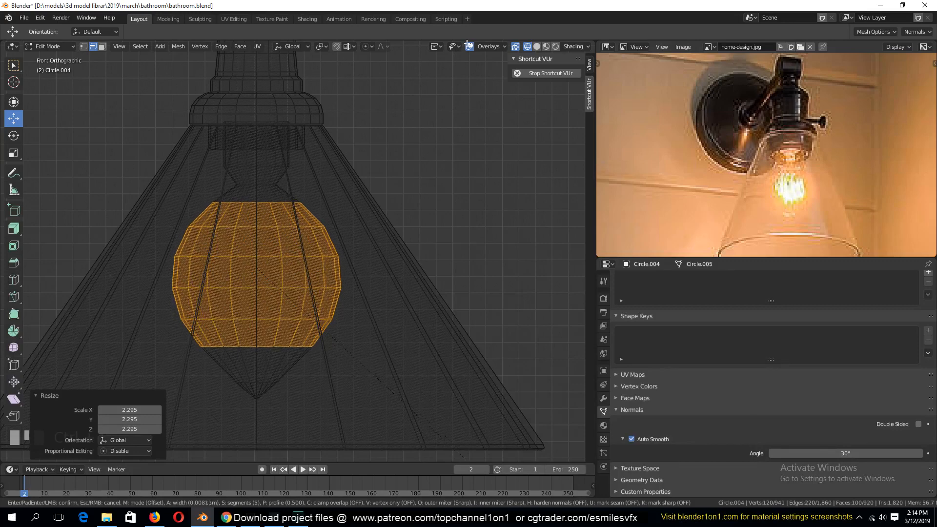
pyautogui.click(255, 266)
pyautogui.press('1')
pyautogui.click(258, 400)
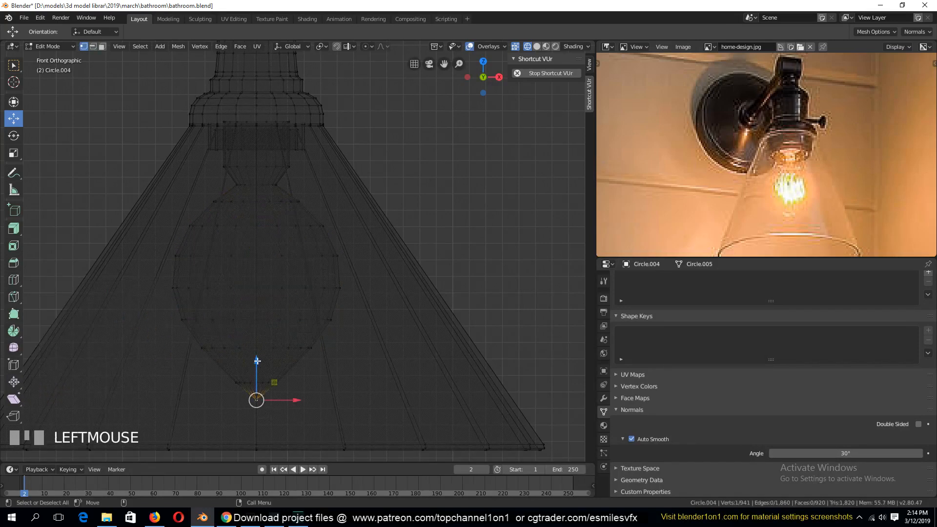
# Step: Return to Object Mode with solid shading and examine the bulb inside the shade from below and the side
pyautogui.press('Tab')
pyautogui.press('z')
pyautogui.scroll(-4, 325, 197)
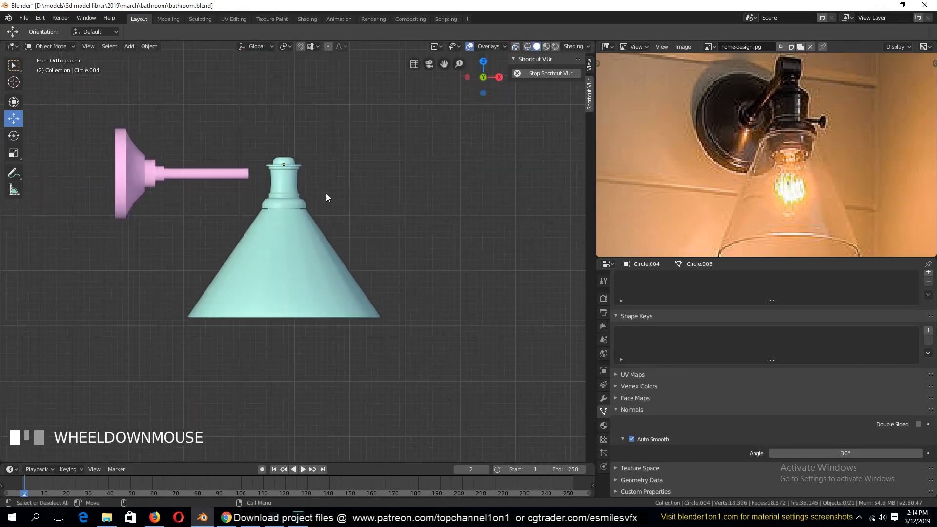
pyautogui.moveTo(325, 193); pyautogui.dragTo(283, 126, button='middle')
pyautogui.rightClick(308, 257)
pyautogui.click(309, 257)
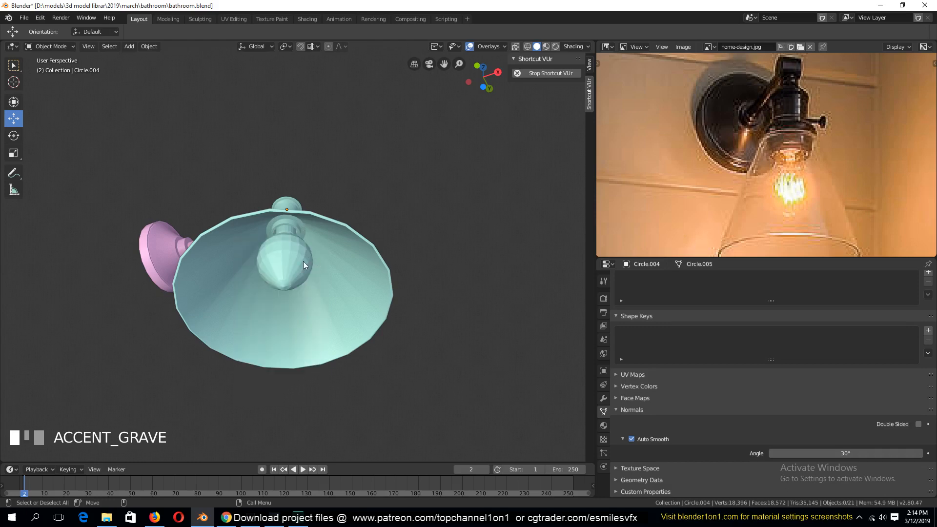
pyautogui.rightClick(303, 261)
pyautogui.click(303, 262)
pyautogui.moveTo(303, 262); pyautogui.dragTo(356, 308, button='middle')
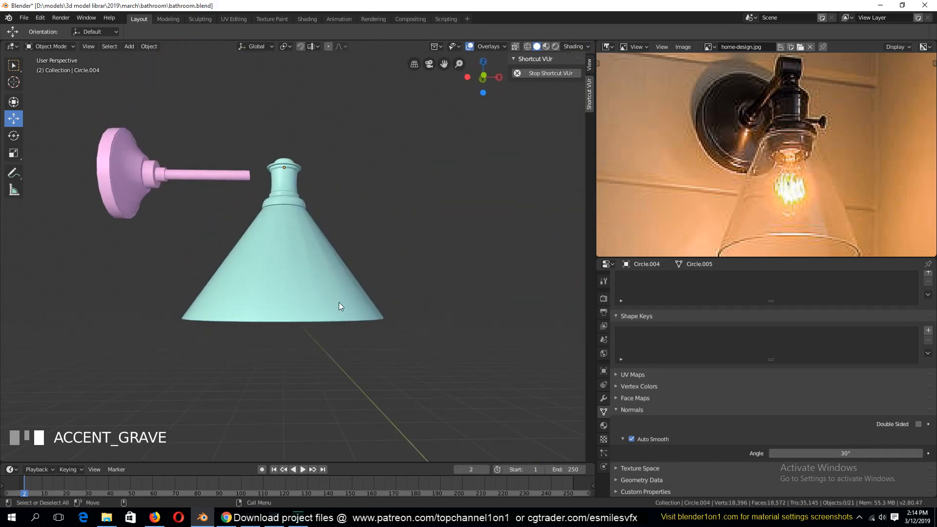
pyautogui.scroll(-2, 340, 306)
# Step: Try a Subdivision modifier at level 2 on the lamp shade object, inspect it from below, and remove it
pyautogui.click(339, 278)
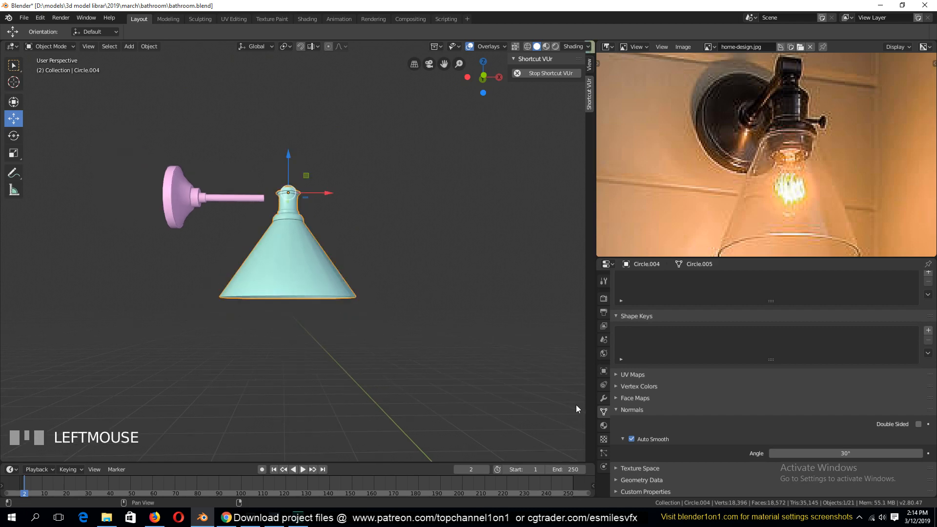
pyautogui.click(604, 398)
pyautogui.click(689, 278)
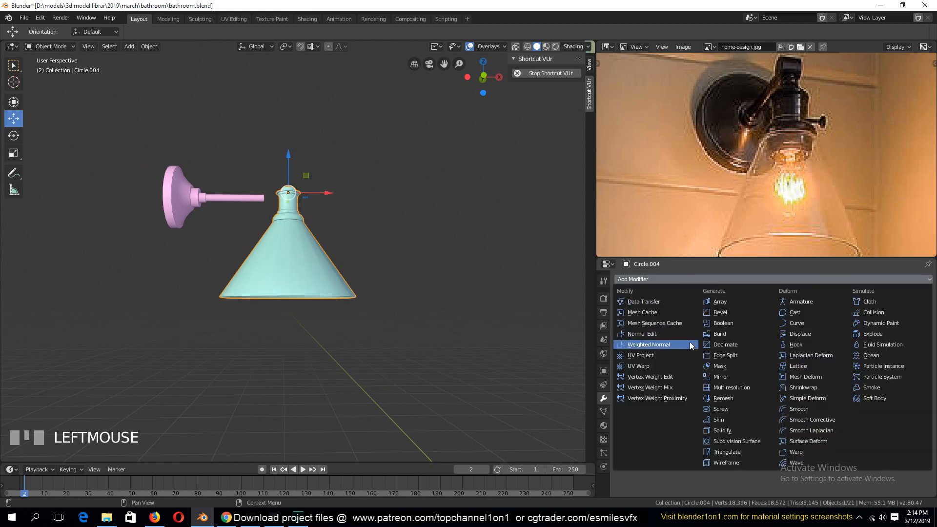
pyautogui.hotkey('ctrl', '2')
pyautogui.hotkey('alt', 'a')
pyautogui.moveTo(303, 283); pyautogui.dragTo(294, 256, button='middle')
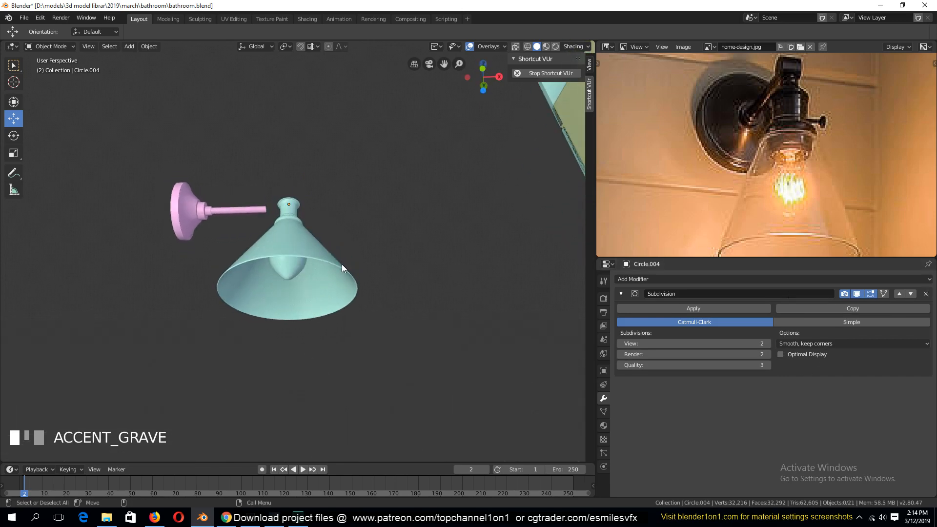
pyautogui.click(926, 293)
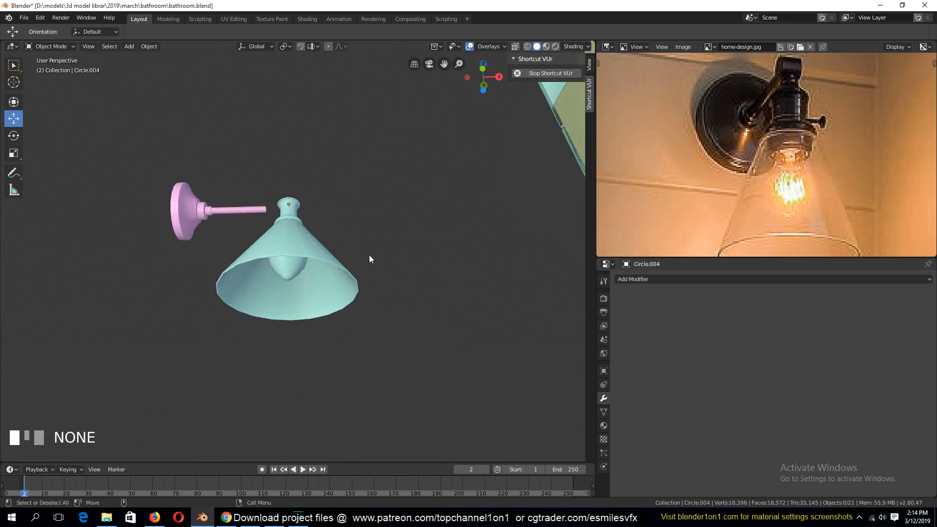
# Step: Examine the selected lamp shade object from the front and compare its size with the bathroom furniture
pyautogui.click(271, 281)
pyautogui.moveTo(271, 281); pyautogui.dragTo(261, 342, button='middle')
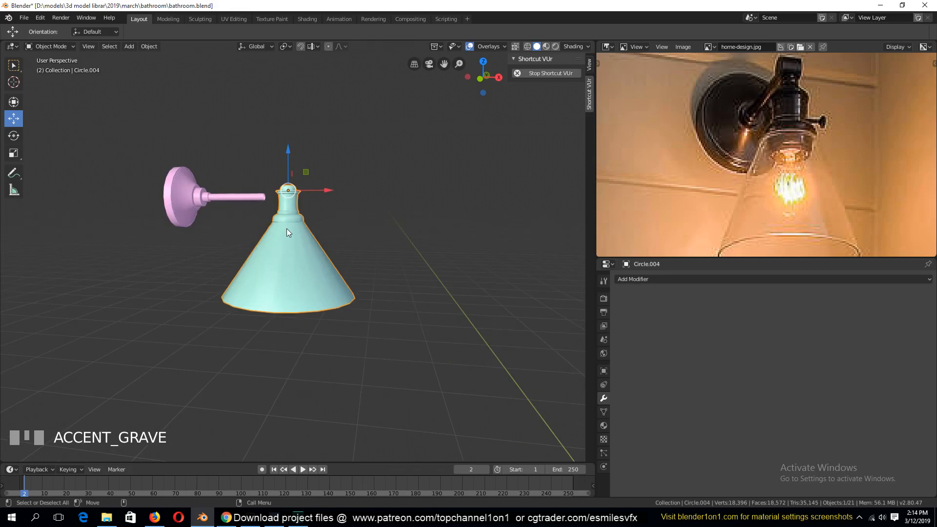
pyautogui.press('KP_1')
pyautogui.scroll(-5, 297, 262)
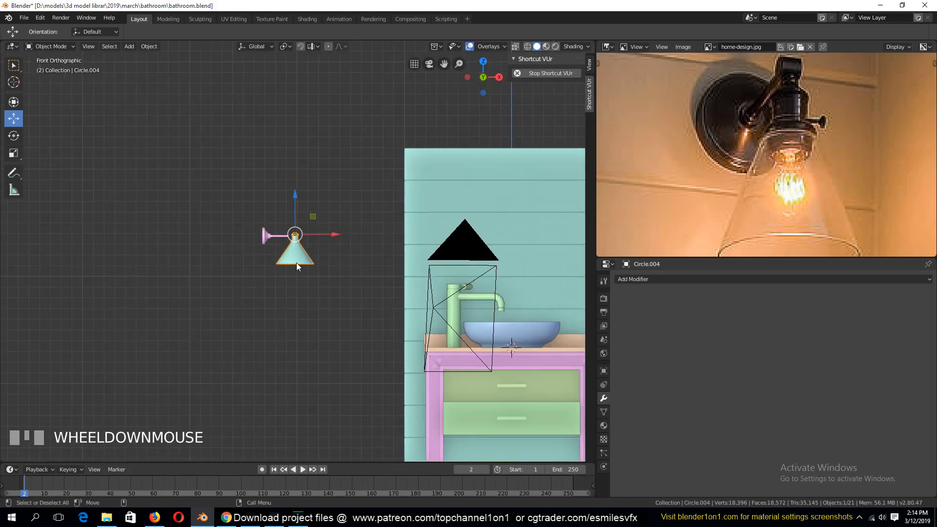
pyautogui.press('KP_0')
pyautogui.press('KP_1')
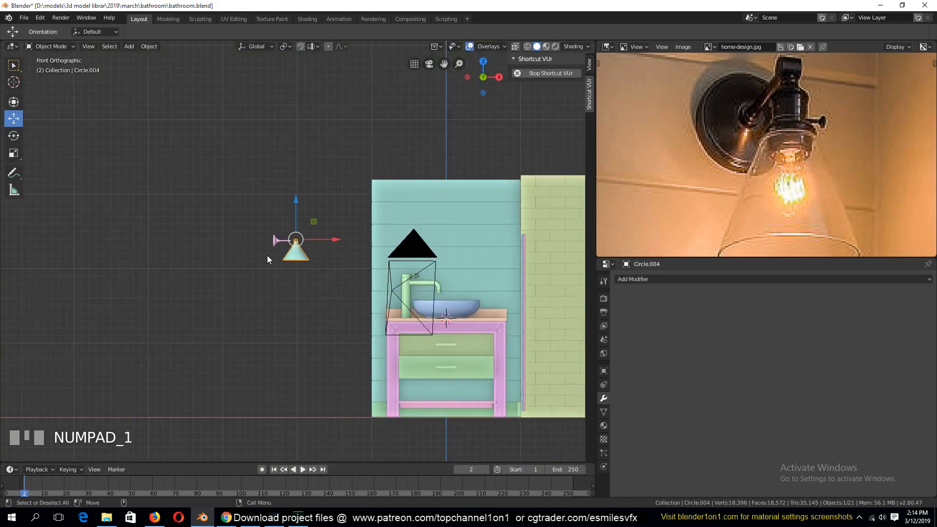
pyautogui.scroll(6, 268, 256)
pyautogui.scroll(2, 301, 277)
pyautogui.scroll(-4, 309, 259)
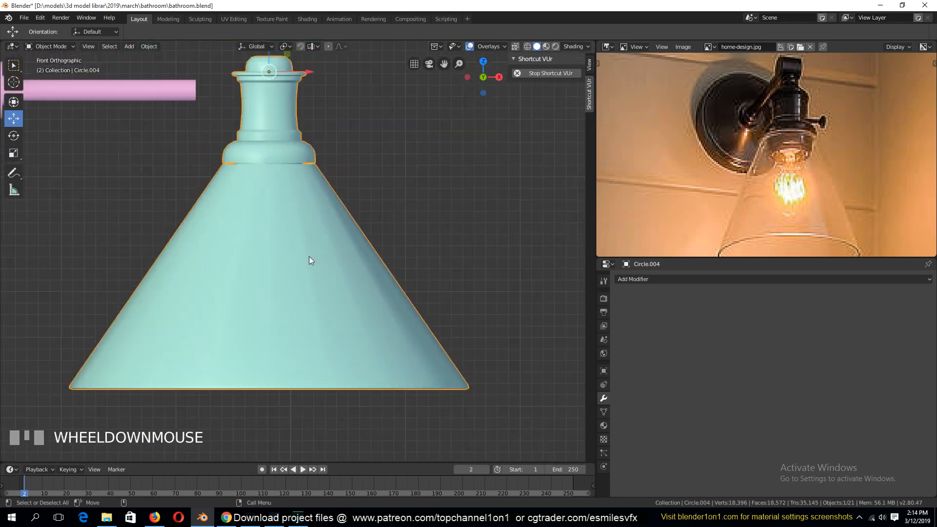
# Step: Deselect the lamp and save the bathroom.blend file
pyautogui.hotkey('alt', 'a')
pyautogui.scroll(-1, 299, 234)
pyautogui.hotkey('ctrl', 's')
pyautogui.scroll(-2, 310, 258)
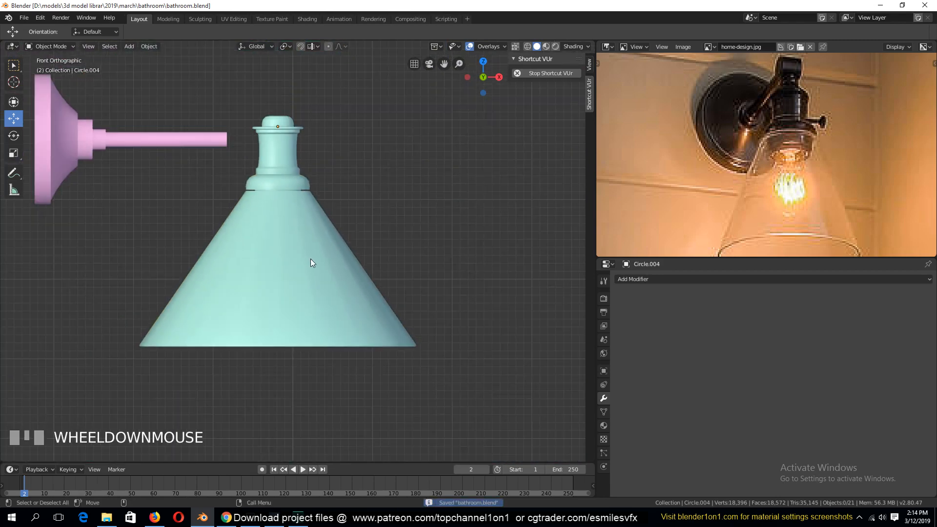
pyautogui.click(311, 261)
pyautogui.hotkey('alt', 'a')
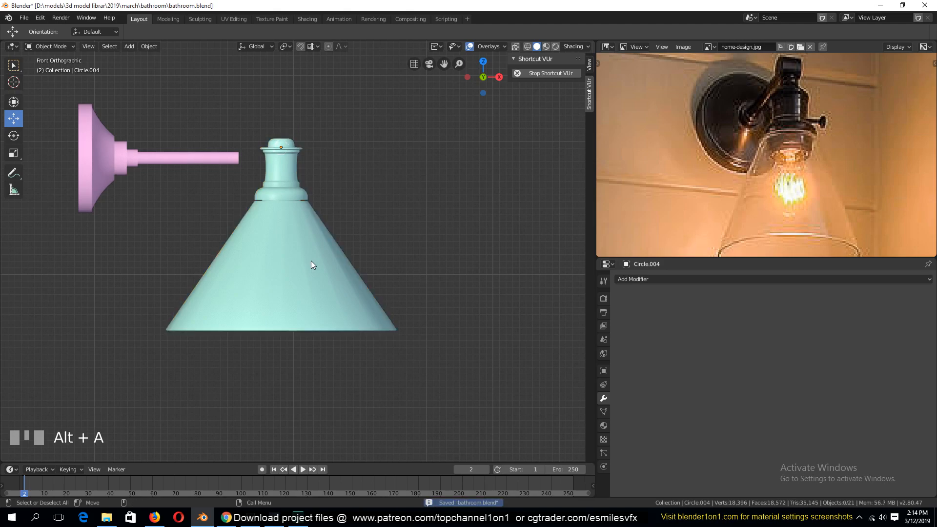
pyautogui.keyDown('shift'); pyautogui.moveTo(311, 261); pyautogui.dragTo(343, 288, button='middle'); pyautogui.keyUp('shift')
# Step: Try selecting edge loops around and along the lamp's neck and shade in Edit Mode
pyautogui.moveTo(329, 195); pyautogui.dragTo(315, 177)
pyautogui.scroll(4, 288, 273)
pyautogui.press('Tab')
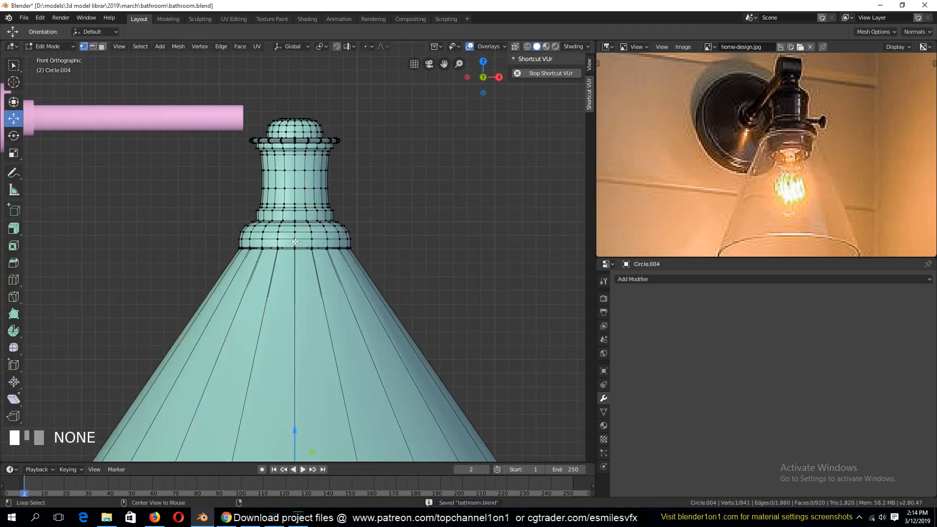
pyautogui.moveTo(295, 241); pyautogui.dragTo(303, 214, button='middle')
pyautogui.press('2')
pyautogui.keyDown('alt'); pyautogui.click(303, 214); pyautogui.keyUp('alt')
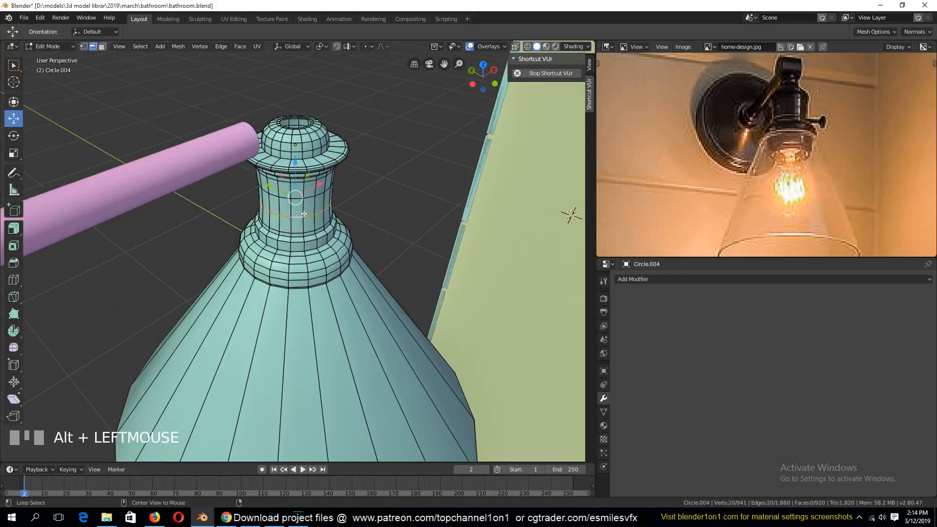
pyautogui.keyDown('alt'); pyautogui.click(302, 228); pyautogui.keyUp('alt')
pyautogui.keyDown('alt'); pyautogui.keyDown('shift'); pyautogui.click(285, 317); pyautogui.keyUp('shift'); pyautogui.keyUp('alt')
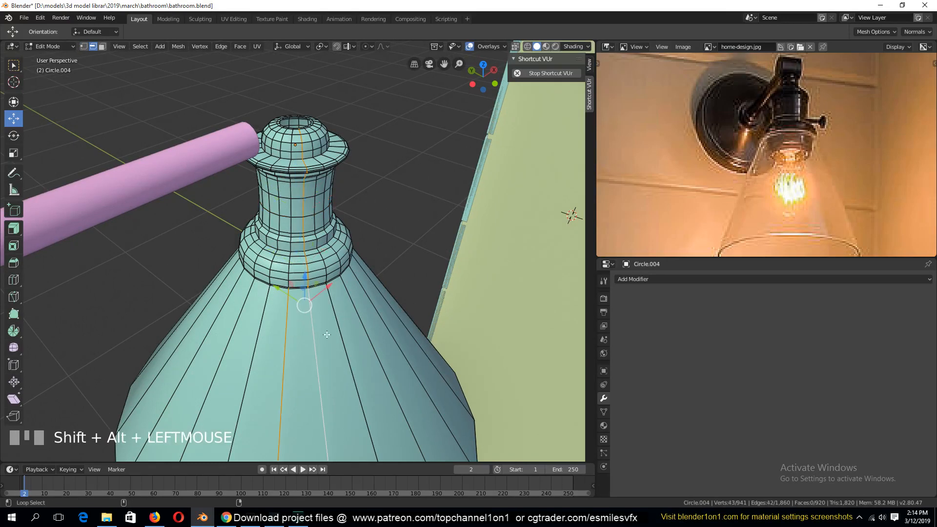
pyautogui.keyDown('alt'); pyautogui.click(279, 341); pyautogui.keyUp('alt')
pyautogui.press('`')
pyautogui.moveTo(293, 313); pyautogui.dragTo(292, 253, button='middle')
pyautogui.keyDown('alt'); pyautogui.click(288, 210); pyautogui.keyUp('alt')
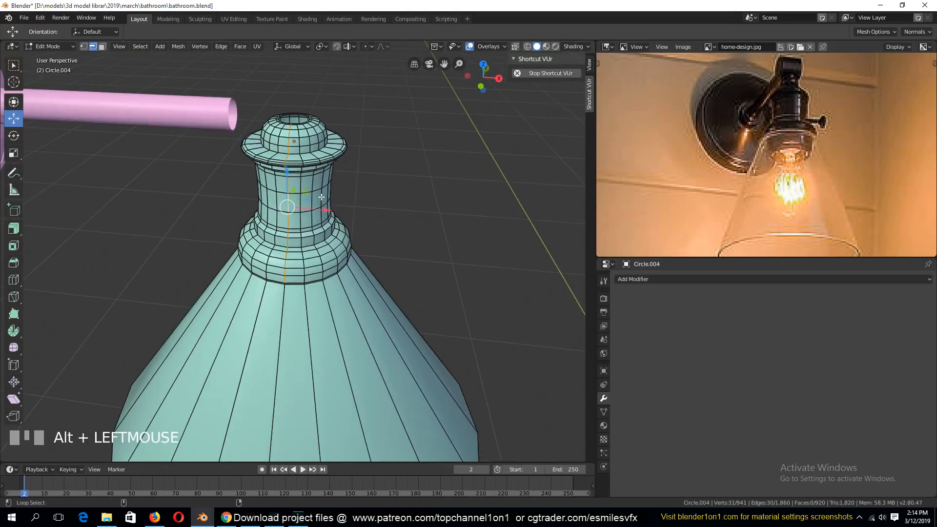
pyautogui.keyDown('alt'); pyautogui.keyDown('shift'); pyautogui.click(325, 195); pyautogui.keyUp('shift'); pyautogui.keyUp('alt')
pyautogui.keyDown('alt'); pyautogui.keyDown('shift'); pyautogui.click(275, 199); pyautogui.keyUp('shift'); pyautogui.keyUp('alt')
pyautogui.keyDown('alt'); pyautogui.keyDown('shift'); pyautogui.click(263, 204); pyautogui.keyUp('shift'); pyautogui.keyUp('alt')
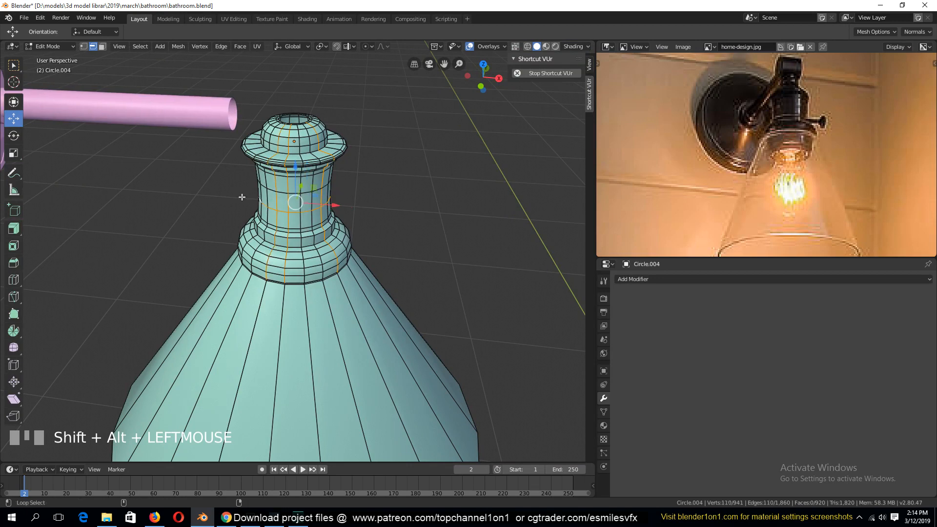
pyautogui.hotkey('ctrl', 'z')
# Step: Return to Object Mode and examine the socket and the shade's upper part from several angles and the front
pyautogui.press('`')
pyautogui.moveTo(252, 189); pyautogui.dragTo(297, 219, button='middle')
pyautogui.press('Tab')
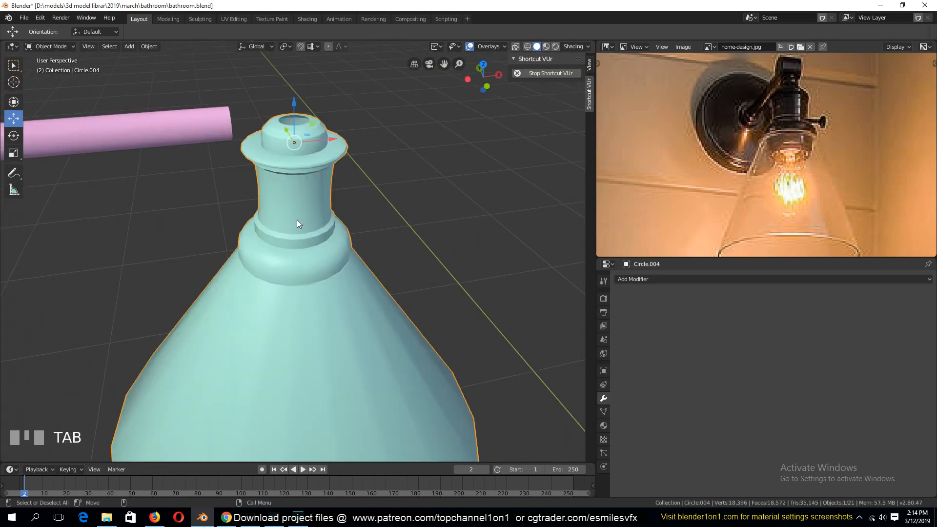
pyautogui.press('Tab')
pyautogui.press('Tab')
pyautogui.hotkey('shift', '`')
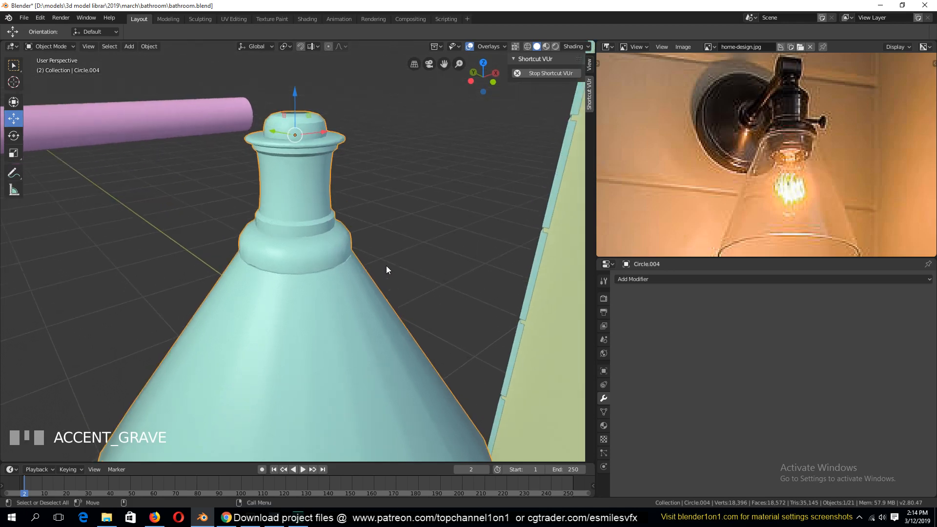
pyautogui.press('KP_1')
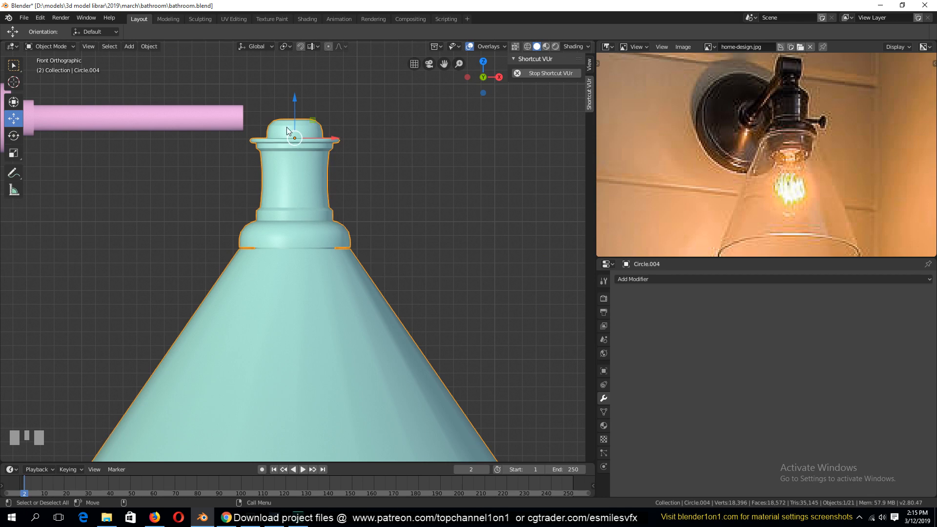
pyautogui.scroll(-2, 239, 176)
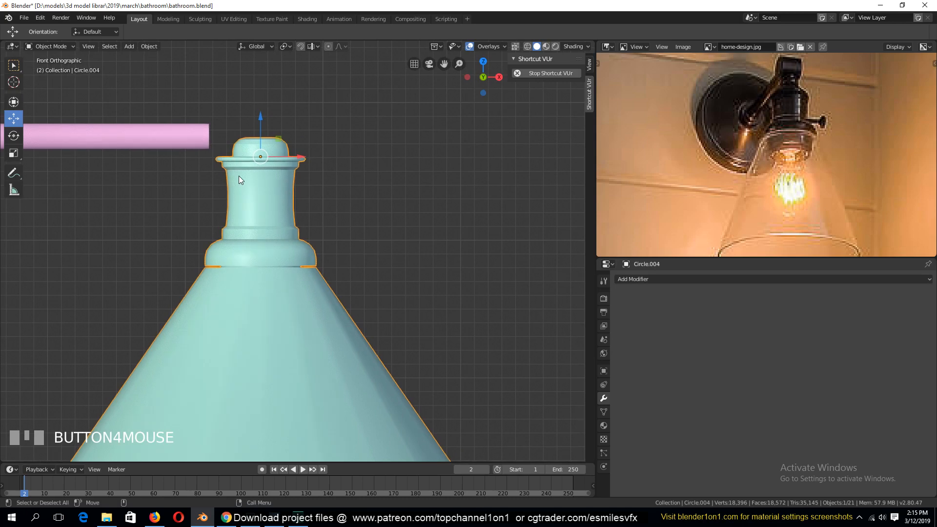
# Step: Move the lamp shade object down and toward the wall plate so its cap sits just below the arm's free end
pyautogui.press('h')
pyautogui.hotkey('alt', 'h')
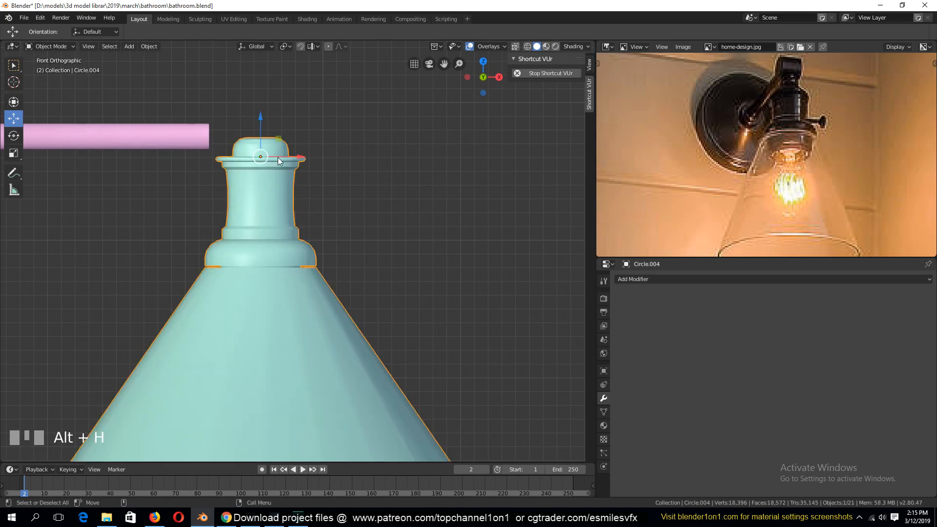
pyautogui.press('g')
pyautogui.moveTo(255, 171); pyautogui.dragTo(254, 172)
pyautogui.hotkey('alt', 'a')
# Step: Edit the wall arm's mesh in vertex mode, place the 3D cursor just beyond its free end and check from above
pyautogui.click(207, 131)
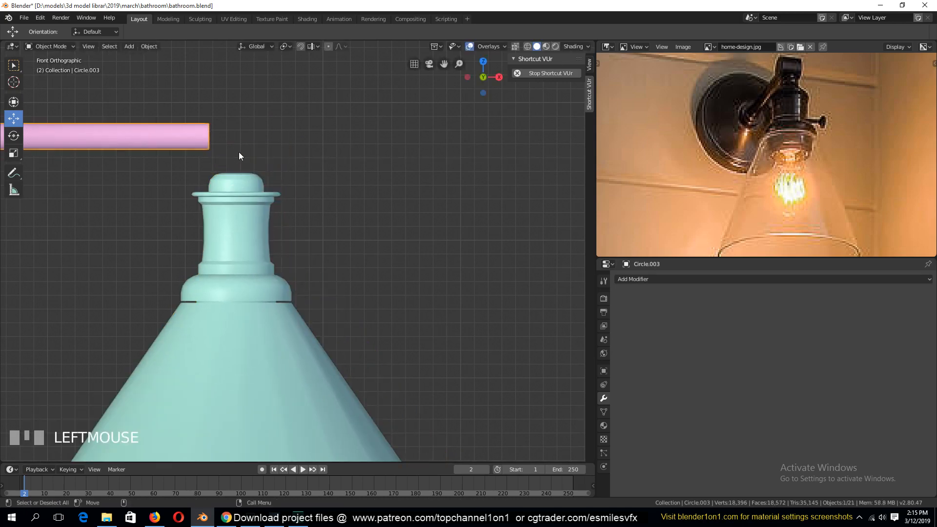
pyautogui.press('Tab')
pyautogui.keyDown('shift'); pyautogui.moveTo(259, 161); pyautogui.dragTo(372, 251, button='middle'); pyautogui.keyUp('shift')
pyautogui.press('1')
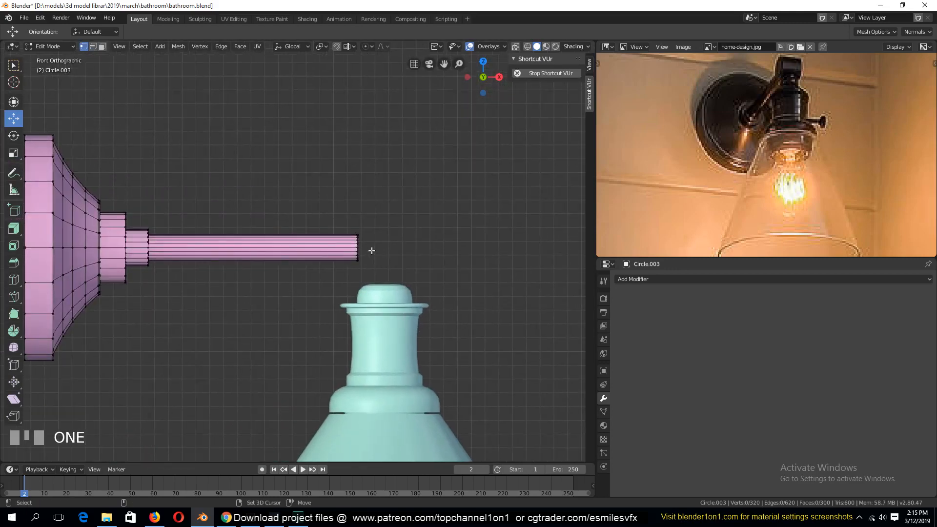
pyautogui.keyDown('shift'); pyautogui.rightClick(372, 251); pyautogui.keyUp('shift')
pyautogui.press('KP_7')
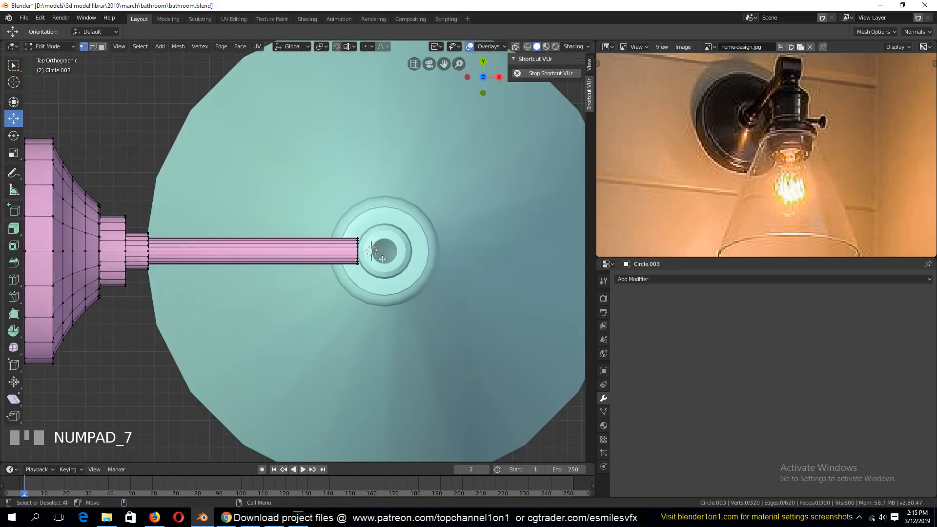
# Step: Add a 12-vertex circle of 0.01 m radius at the 3D cursor beyond the arm's free end and rotate it 90° about X
pyautogui.press('KP_1')
pyautogui.hotkey('shift', 'a')
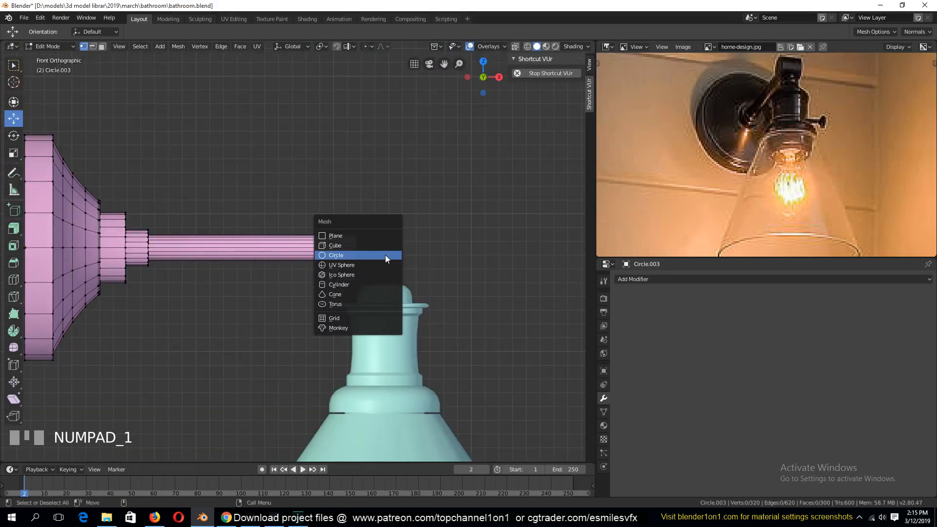
pyautogui.click(370, 253)
pyautogui.doubleClick(133, 347)
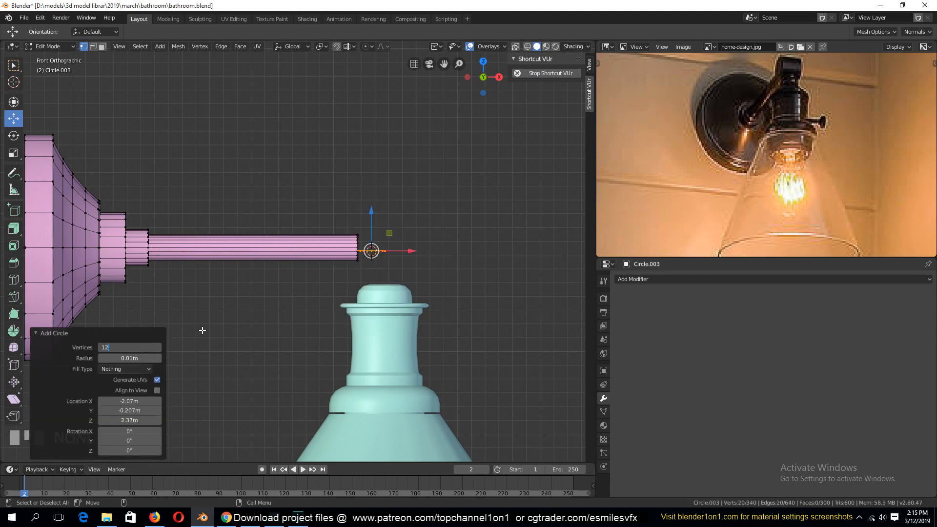
pyautogui.press('t')
pyautogui.press('r')
pyautogui.press('x')
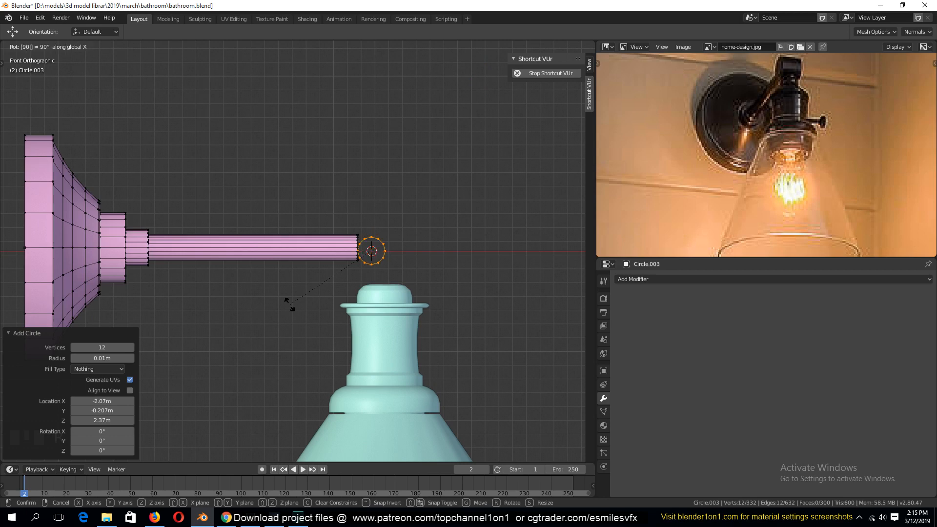
pyautogui.press('Return')
# Step: Scale the circle up about 3 times and extrude it along Y into an open ring around the arm's end
pyautogui.press('s')
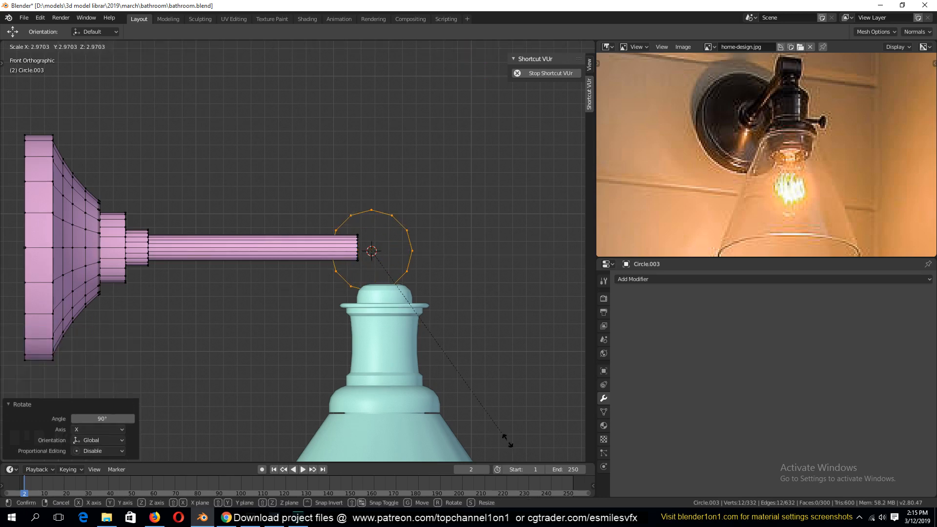
pyautogui.click(510, 448)
pyautogui.moveTo(490, 339); pyautogui.dragTo(400, 372, button='middle')
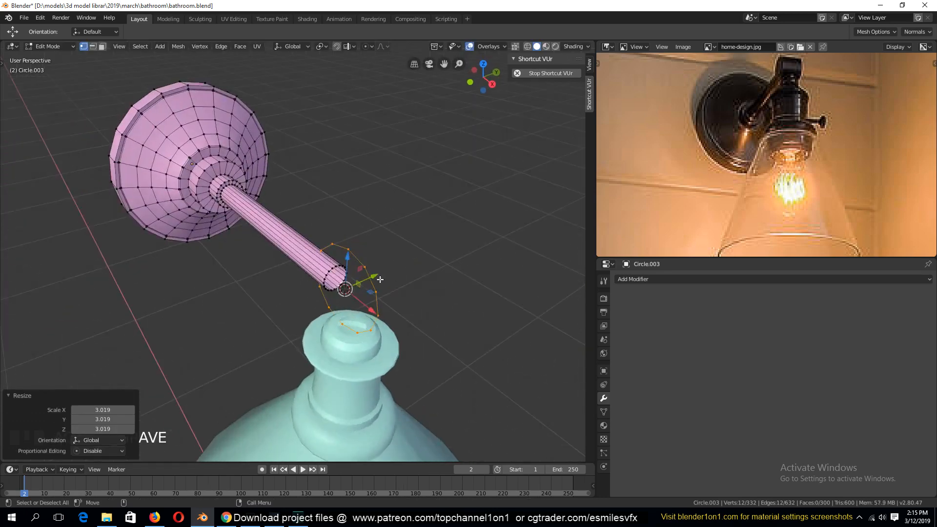
pyautogui.moveTo(380, 279)
pyautogui.mouseDown()
pyautogui.moveTo(352, 283)
pyautogui.moveTo(395, 274)
pyautogui.mouseUp()
pyautogui.press('e')
pyautogui.rightClick(352, 284)
pyautogui.moveTo(395, 275); pyautogui.dragTo(440, 253, button='middle')
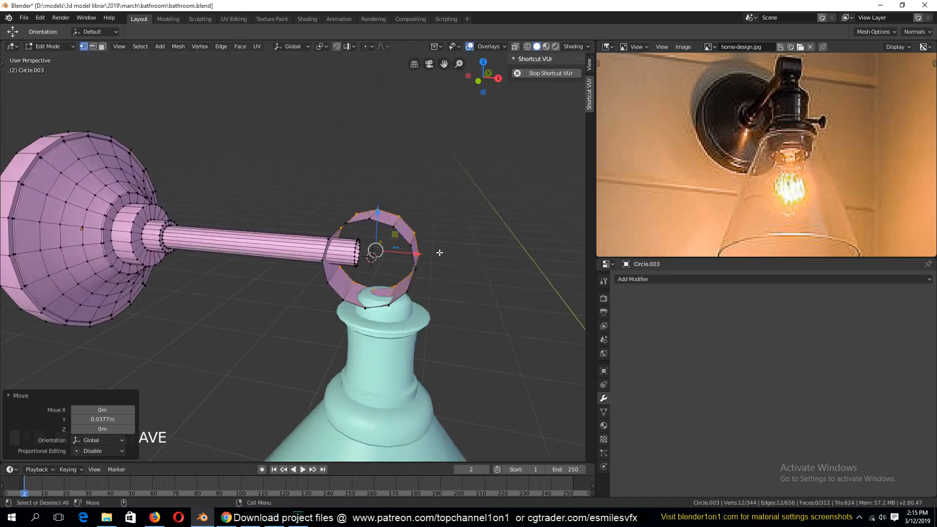
# Step: Select both open edge loops of the ring and fill them with faces to form a closed joint cylinder
pyautogui.click(401, 237)
pyautogui.keyDown('alt'); pyautogui.keyDown('shift'); pyautogui.click(415, 242); pyautogui.keyUp('shift'); pyautogui.keyUp('alt')
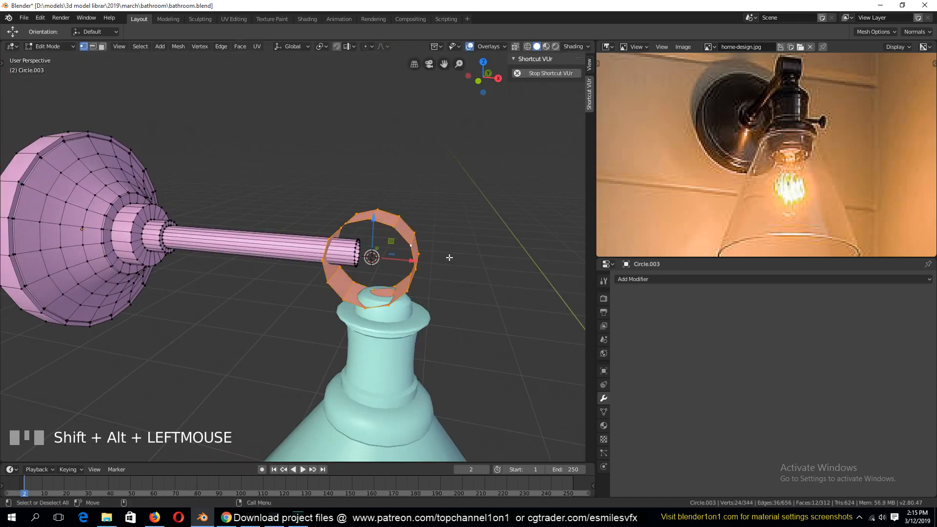
pyautogui.press('f')
pyautogui.press('`')
pyautogui.scroll(3, 438, 255)
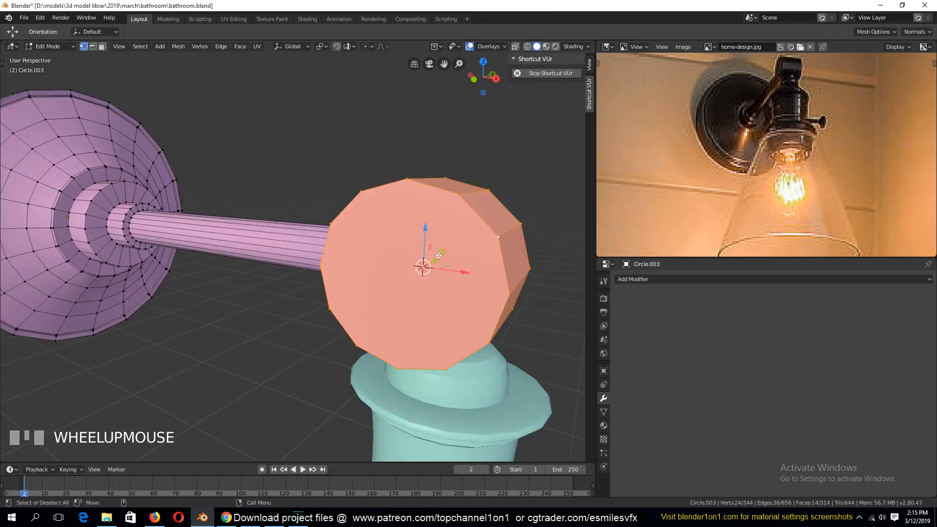
# Step: Select both end faces of the joint cylinder and inset them slightly
pyautogui.press('3')
pyautogui.press('`')
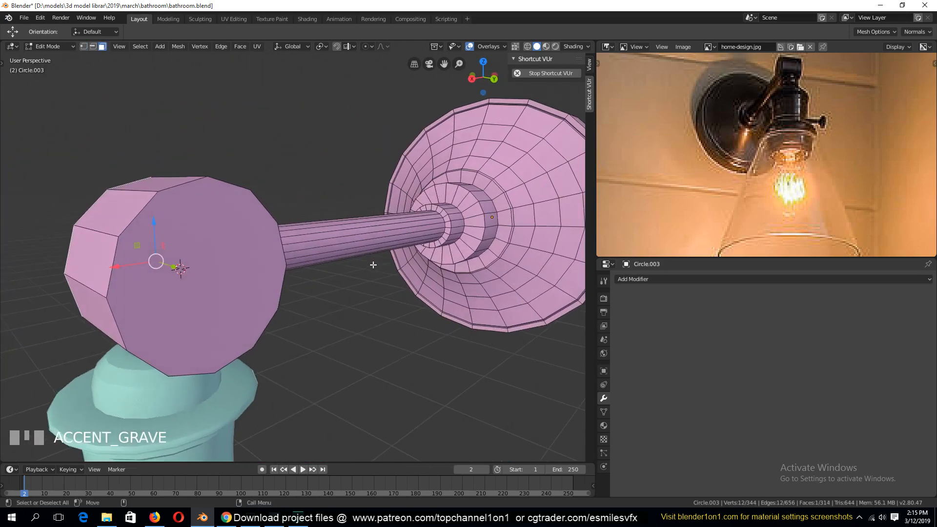
pyautogui.keyDown('shift'); pyautogui.click(274, 254); pyautogui.keyUp('shift')
pyautogui.press('i')
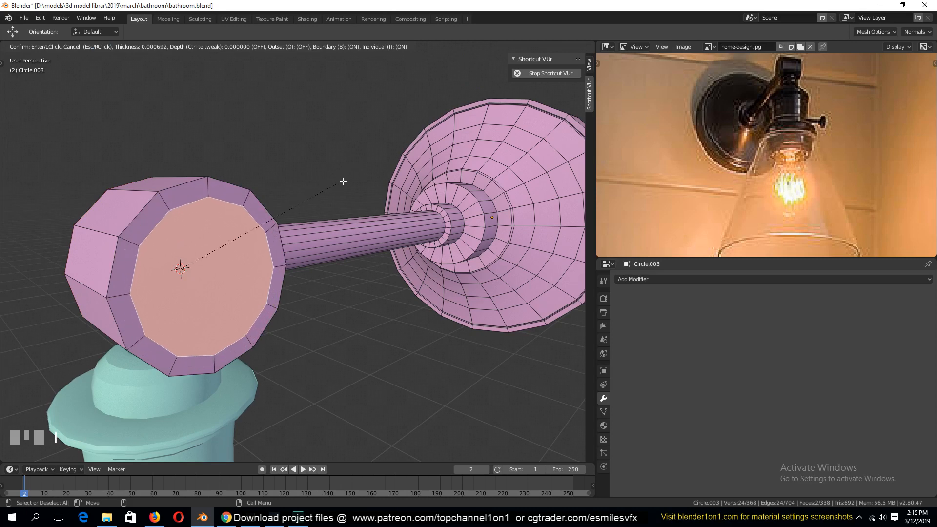
pyautogui.click(347, 176)
# Step: Extrude the two inset end faces in place and scale them apart along Y by about 1.357
pyautogui.press('`')
pyautogui.press('e')
pyautogui.rightClick(375, 214)
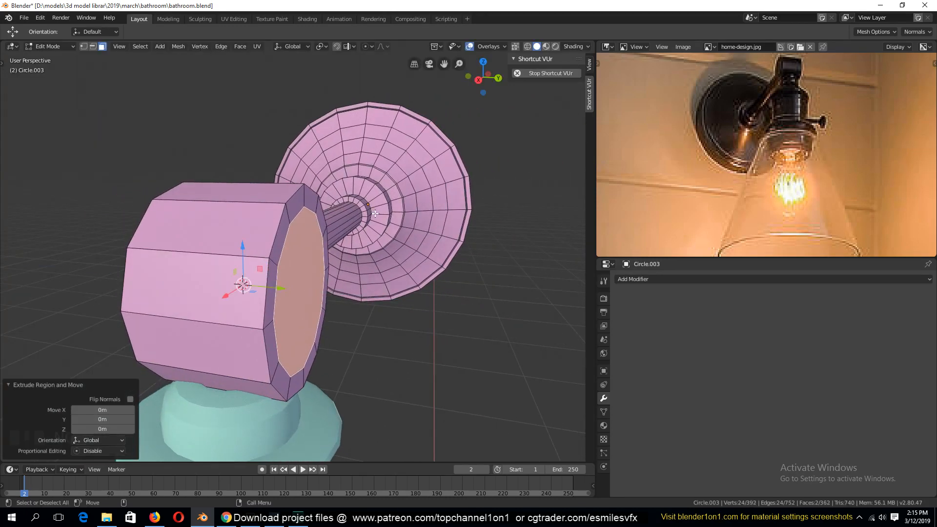
pyautogui.press('s')
pyautogui.press('x')
pyautogui.press('y')
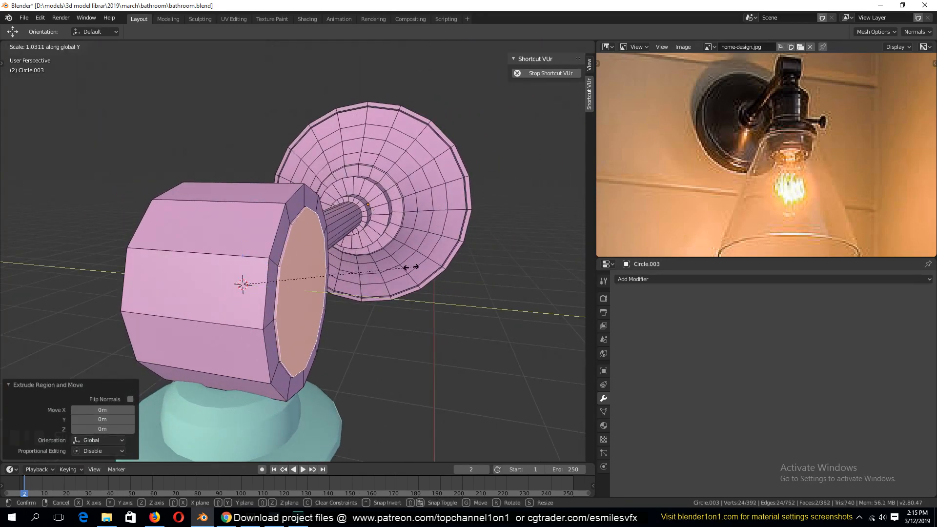
pyautogui.click(460, 275)
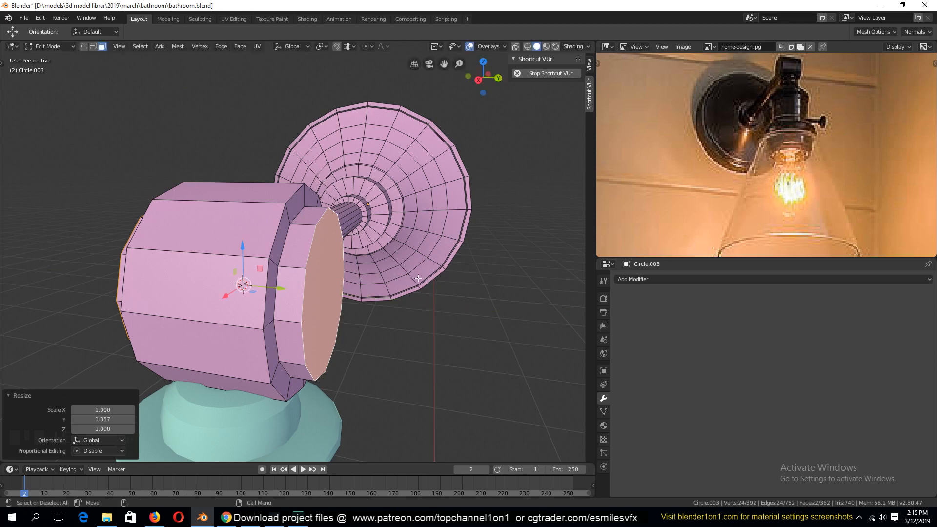
# Step: Bevel the edges of the raised end discs with 3 segments and check the joint in Object Mode
pyautogui.hotkey('ctrl', 'b')
pyautogui.rightClick(445, 288)
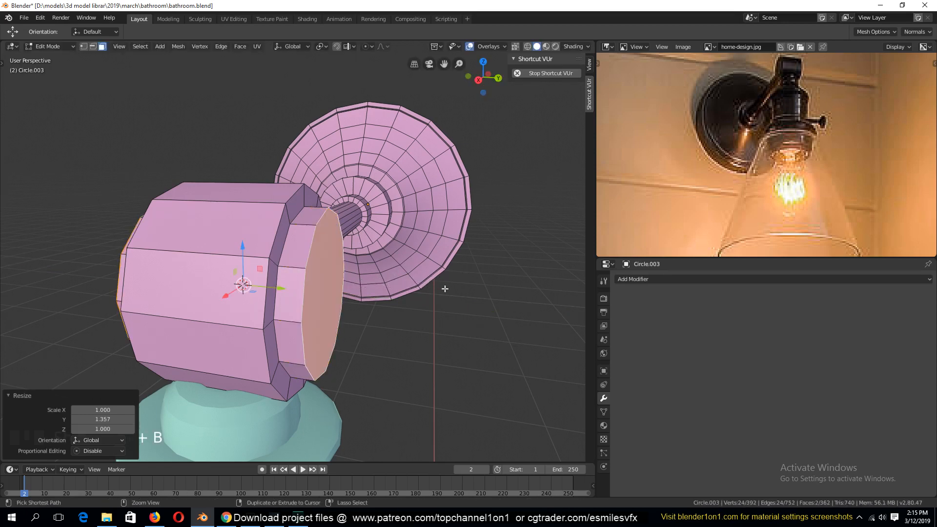
pyautogui.hotkey('ctrl', 'b')
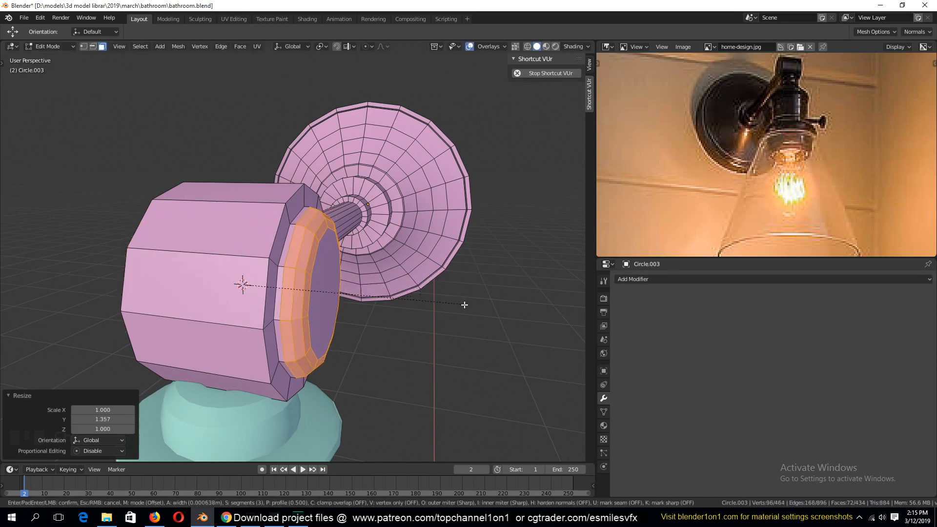
pyautogui.click(464, 305)
pyautogui.press('Tab')
pyautogui.press('`')
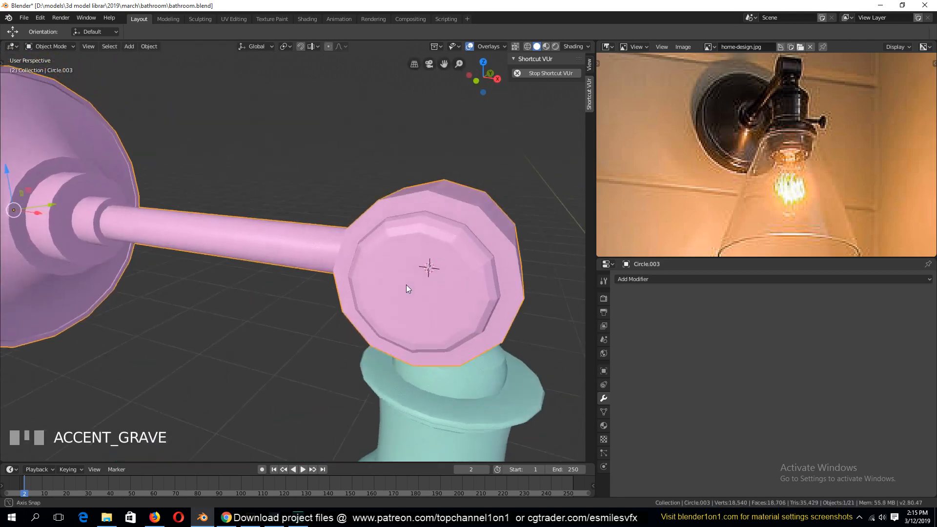
pyautogui.rightClick(409, 276)
pyautogui.moveTo(409, 275); pyautogui.dragTo(388, 209, button='middle')
# Step: Bevel the two outer rim edge loops of the joint cylinder with 3 segments and return to Object Mode
pyautogui.press('Tab')
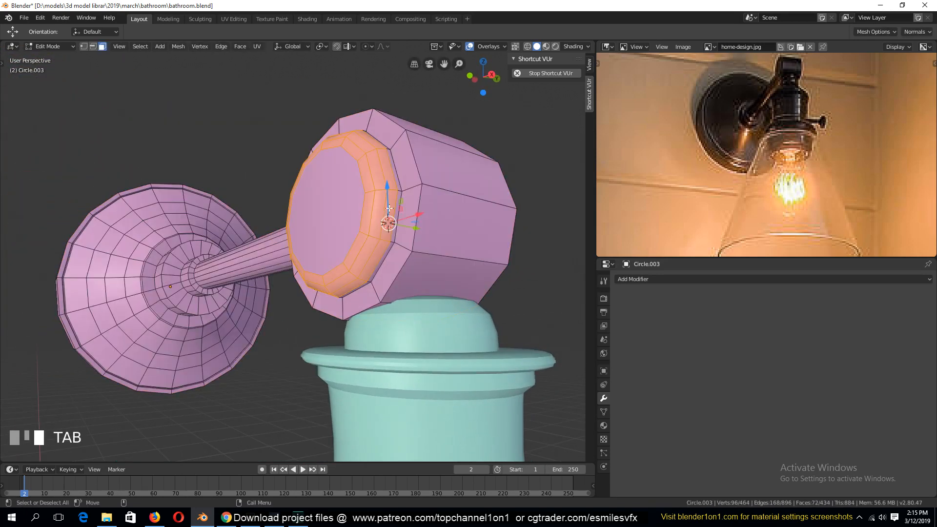
pyautogui.press('2')
pyautogui.keyDown('alt'); pyautogui.click(457, 173); pyautogui.keyUp('alt')
pyautogui.keyDown('alt'); pyautogui.keyDown('shift'); pyautogui.click(497, 180); pyautogui.keyUp('shift'); pyautogui.keyUp('alt')
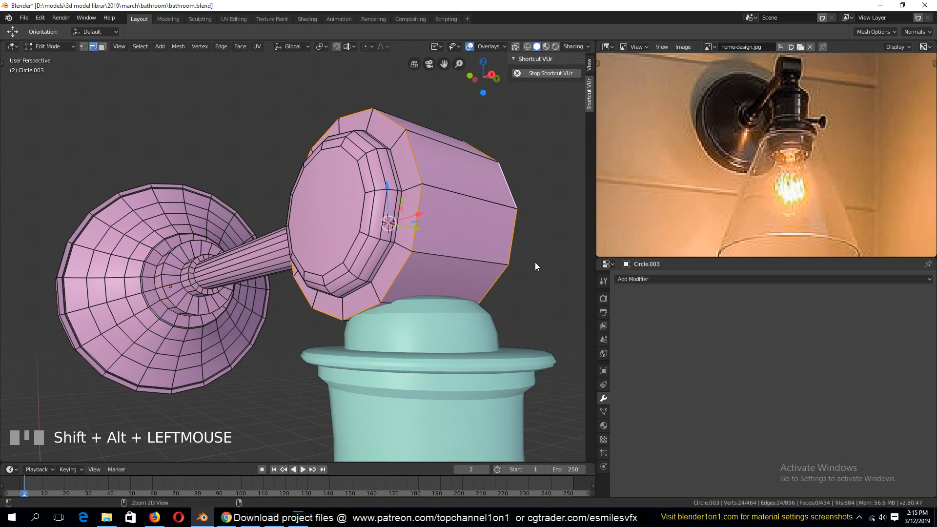
pyautogui.hotkey('ctrl', 'b')
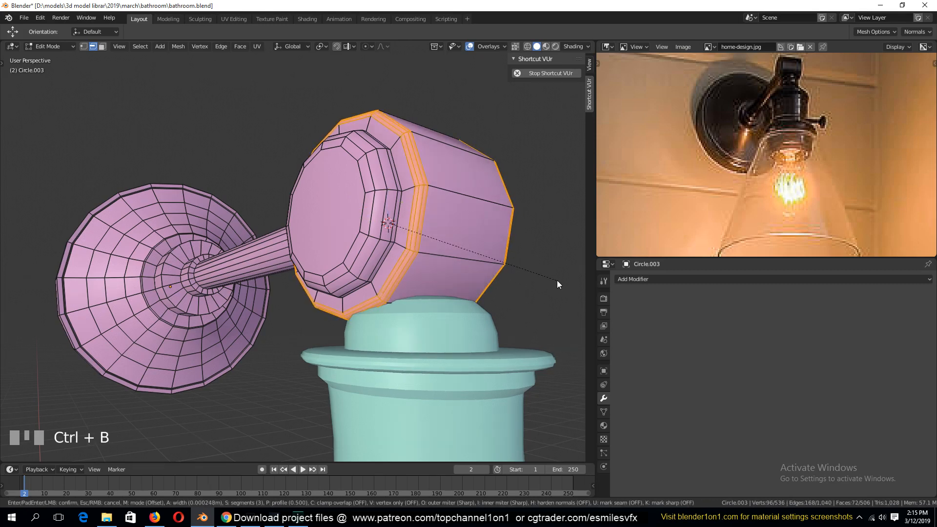
pyautogui.click(557, 280)
pyautogui.press('Tab')
pyautogui.press('`')
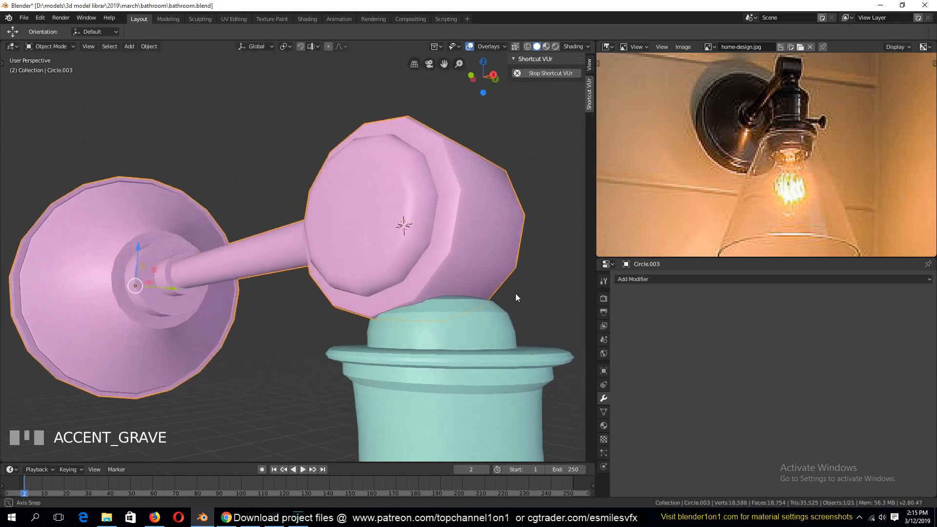
# Step: From the front, move the lamp shade about 0.007 m toward the wall plate and 0.01 m down, just below the joint cylinder
pyautogui.scroll(-8, 534, 301)
pyautogui.press('KP_1')
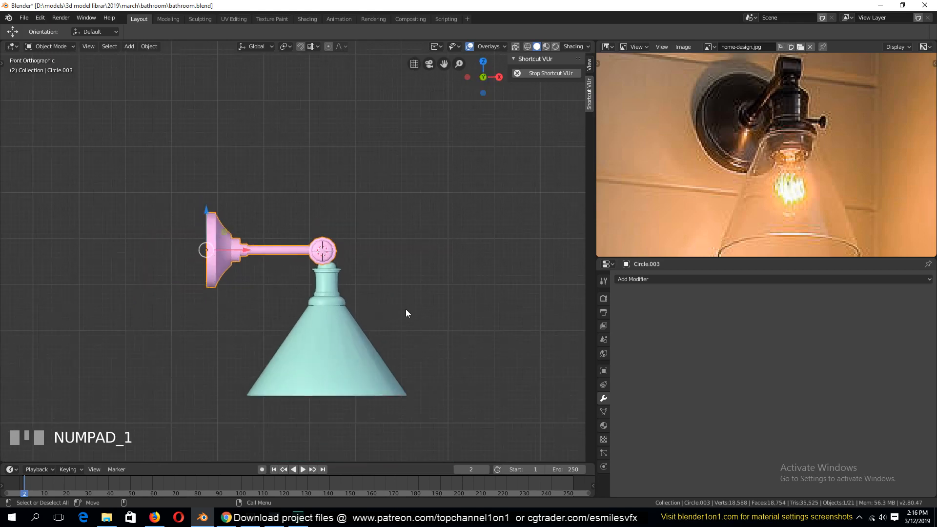
pyautogui.scroll(3, 405, 309)
pyautogui.click(395, 291)
pyautogui.press('g')
pyautogui.click(391, 274)
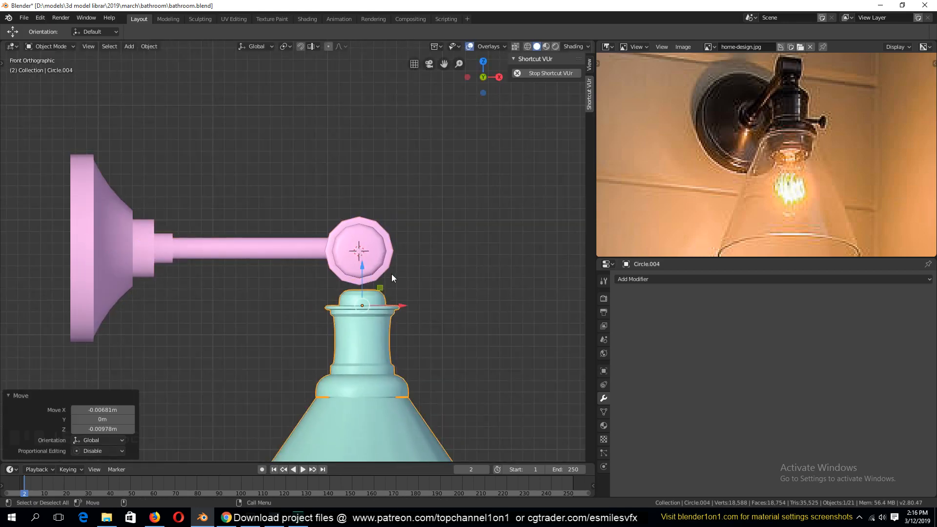
# Step: In the wall arm's mesh, select the joint cylinder's two underside faces and inset them individually by about 0.0006 m
pyautogui.press('`')
pyautogui.scroll(6, 336, 243)
pyautogui.press('Tab')
pyautogui.press('Tab')
pyautogui.click(383, 215)
pyautogui.press('Tab')
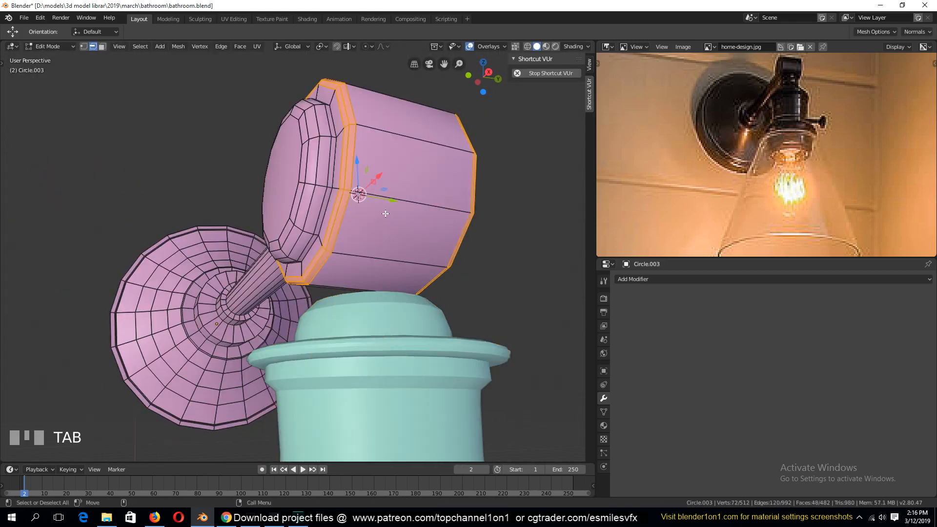
pyautogui.press('`')
pyautogui.hotkey('alt', 'a')
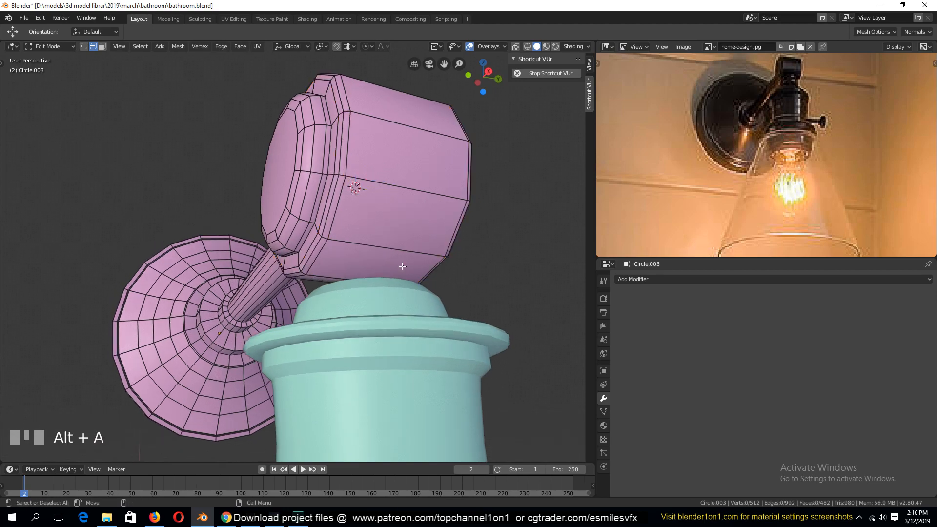
pyautogui.press('`')
pyautogui.press('3')
pyautogui.click(425, 305)
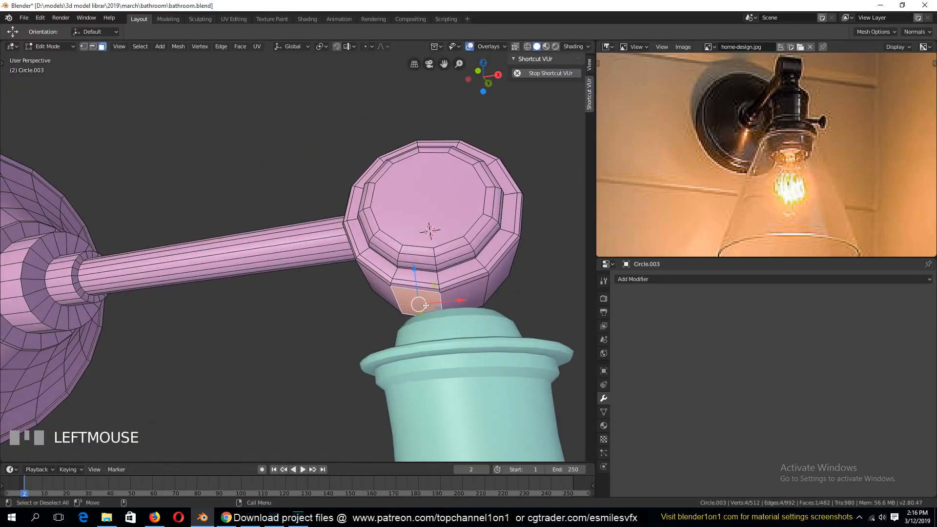
pyautogui.moveTo(425, 305); pyautogui.dragTo(475, 294)
pyautogui.rightClick(475, 295)
pyautogui.keyDown('shift'); pyautogui.click(477, 294); pyautogui.keyUp('shift')
pyautogui.press('i')
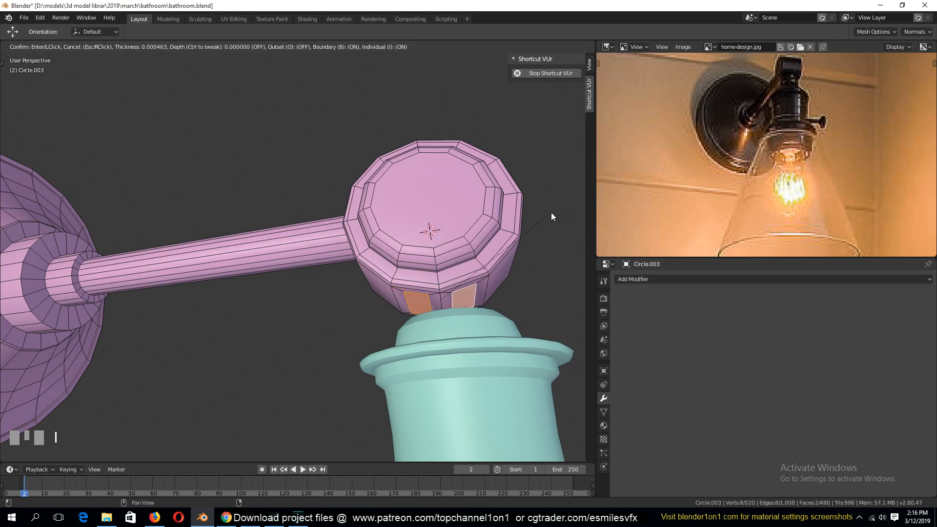
pyautogui.click(549, 220)
# Step: Extrude the two inset faces down into the shade's cap as connecting pegs and return to Object Mode in front view
pyautogui.press('e')
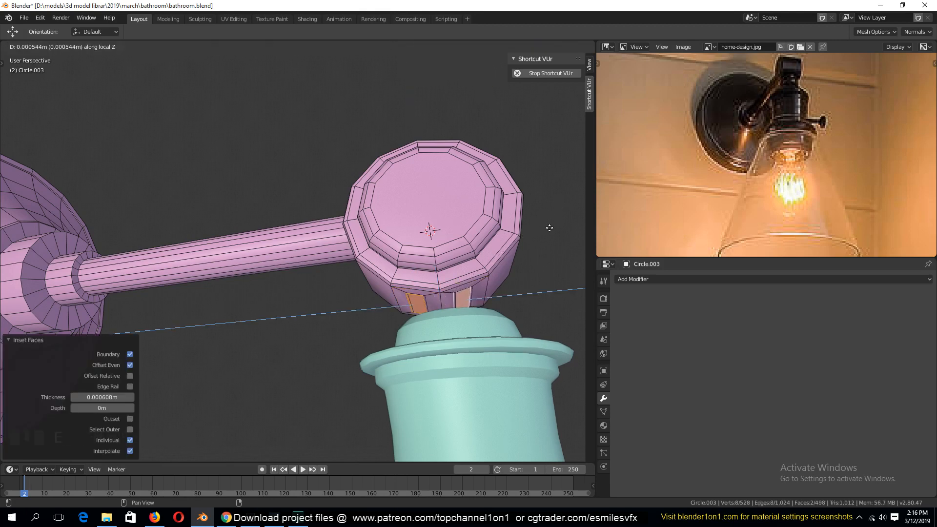
pyautogui.click(546, 254)
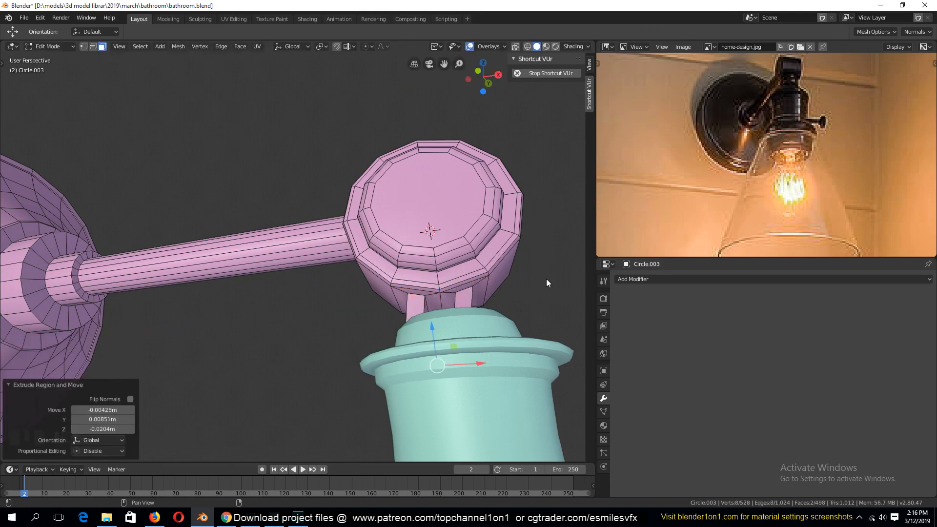
pyautogui.press('Tab')
pyautogui.scroll(-4, 440, 266)
pyautogui.press('KP_1')
# Step: Nudge the shade sideways under the pegs and join it with the wall arm into one object
pyautogui.click(386, 340)
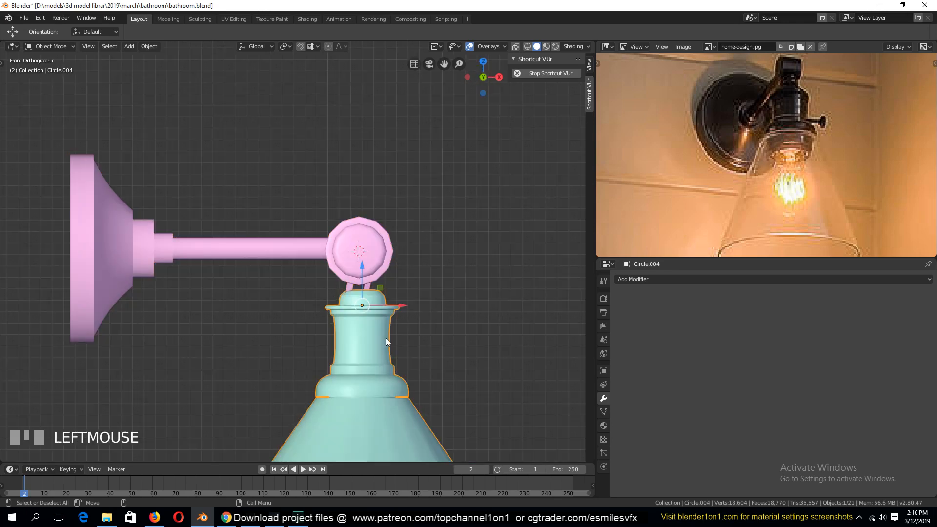
pyautogui.click(381, 254)
pyautogui.press('Tab')
pyautogui.moveTo(387, 306); pyautogui.dragTo(393, 306)
pyautogui.press('Tab')
pyautogui.click(391, 308)
pyautogui.keyDown('shift'); pyautogui.click(386, 237); pyautogui.keyUp('shift')
pyautogui.hotkey('ctrl', 'j')
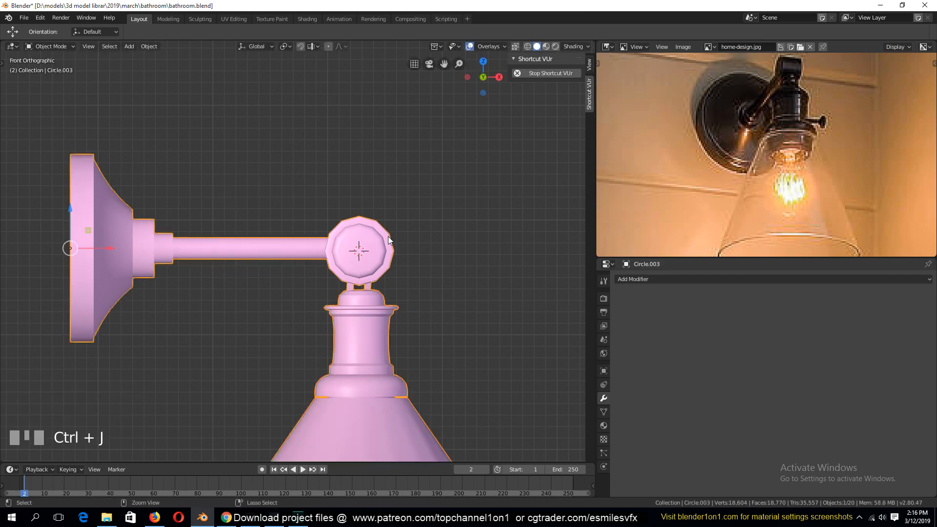
# Step: Save the bathroom file with the joined lamp
pyautogui.hotkey('alt', 'a')
pyautogui.scroll(-3, 340, 285)
pyautogui.hotkey('ctrl', 's')
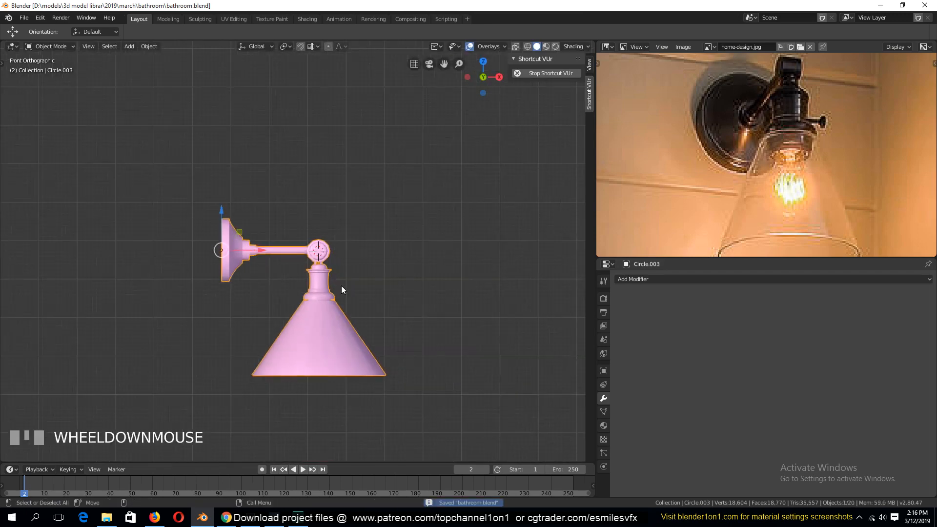
# Step: Move the lamp 1.58 m along X to the vanity wall and show it from the camera
pyautogui.scroll(-5, 766, 156)
pyautogui.scroll(-6, 378, 281)
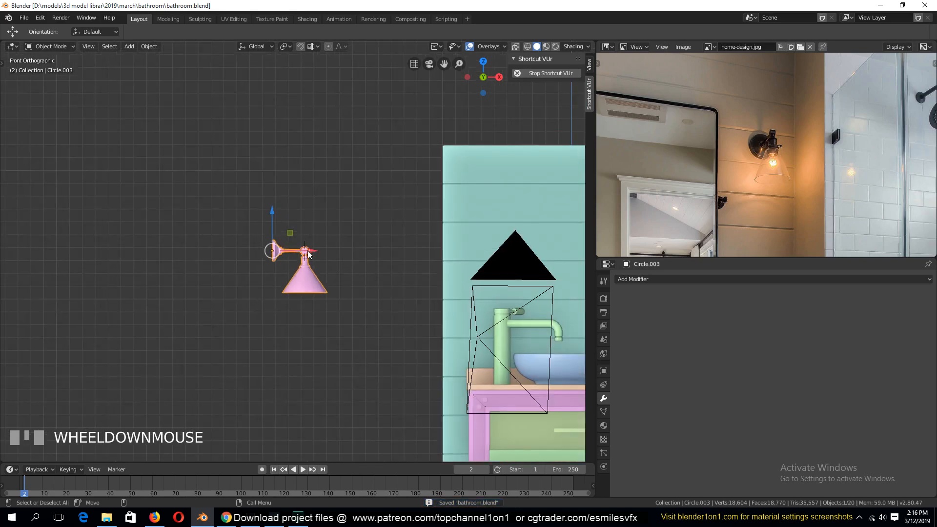
pyautogui.moveTo(308, 250); pyautogui.dragTo(507, 249)
pyautogui.press('KP_0')
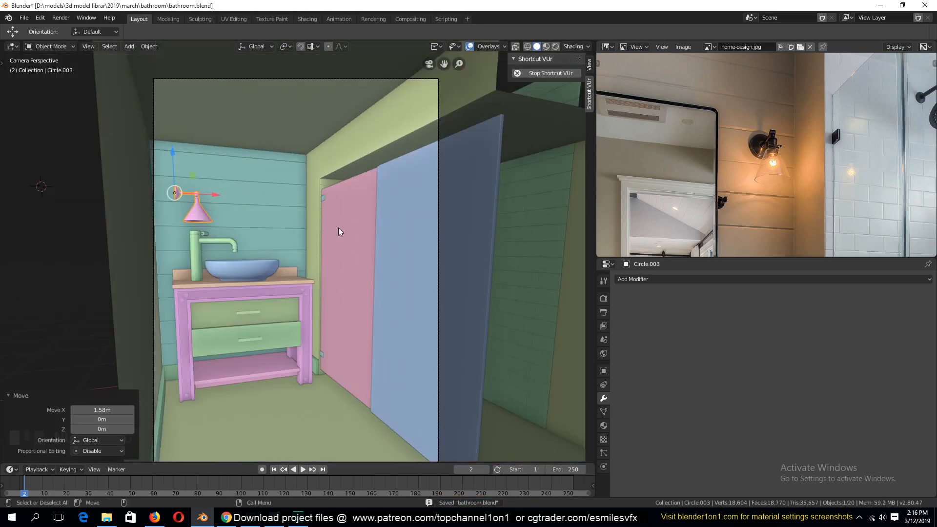
# Step: Rotate the wall lamp -90° about Z and apply its rotation and scale
pyautogui.write('r')
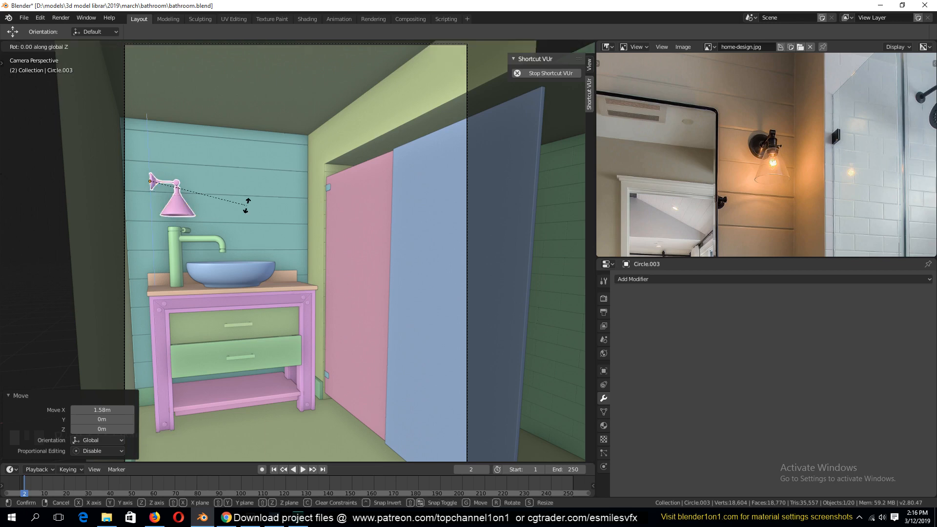
pyautogui.write('z90')
pyautogui.press('-')
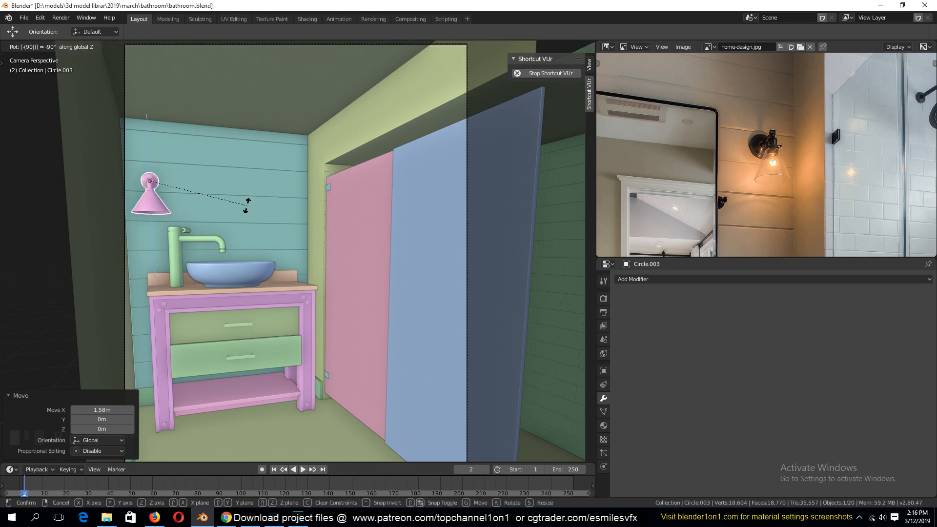
pyautogui.press('Return')
pyautogui.hotkey('ctrl', 'a')
pyautogui.click(244, 204)
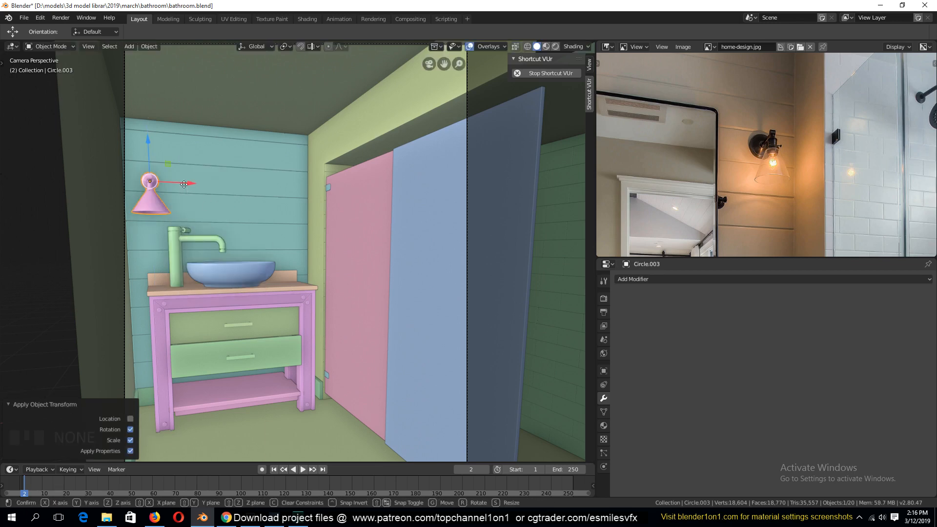
# Step: Move the lamp 1.5 m along X and 0.189 m along Y so its base meets the vanity wall
pyautogui.click(323, 186)
pyautogui.press('KP_Decimal')
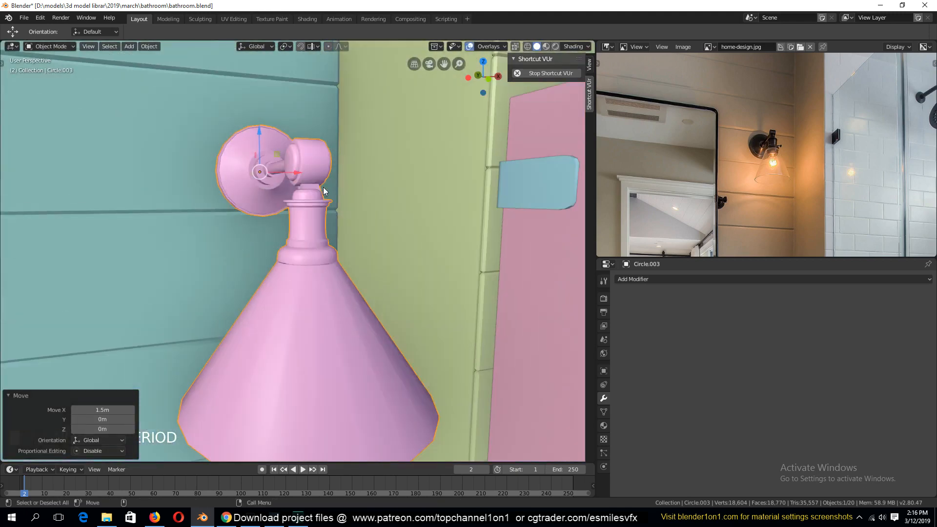
pyautogui.moveTo(323, 187); pyautogui.dragTo(253, 159, button='middle')
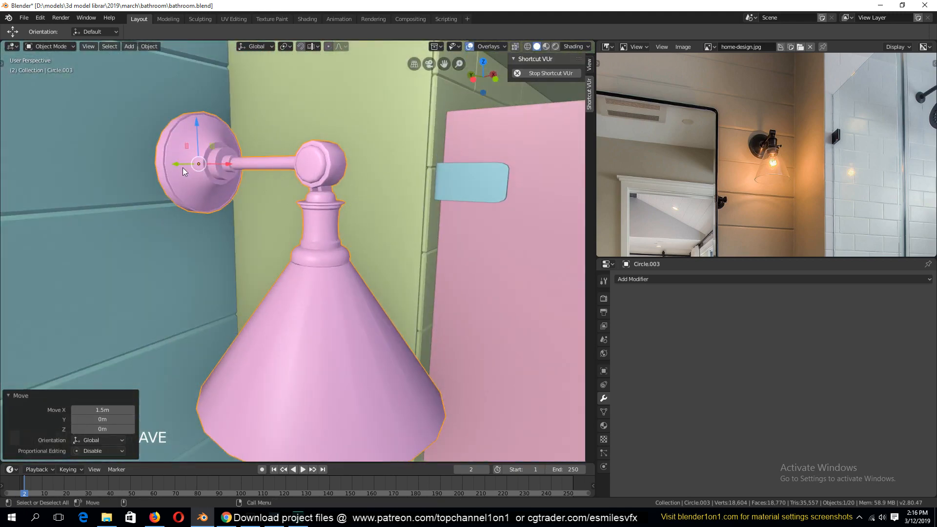
pyautogui.press('g')
pyautogui.press('y')
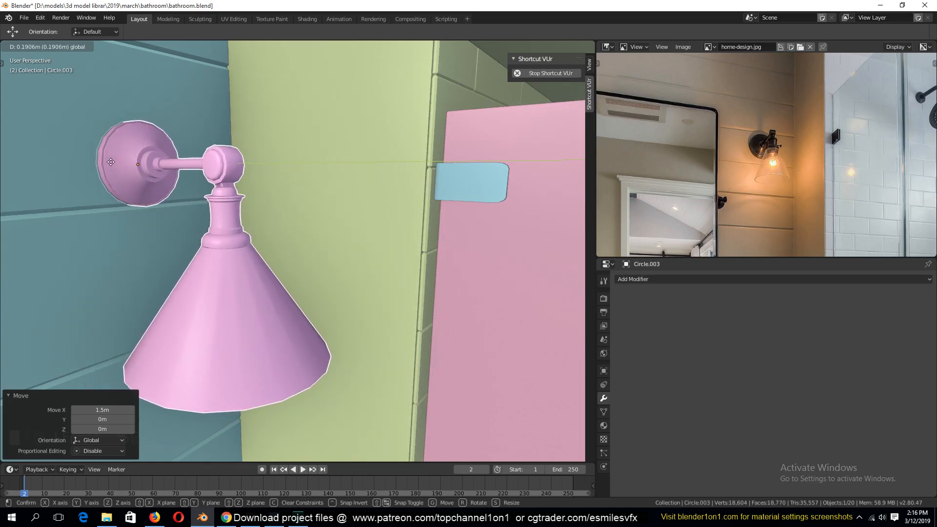
pyautogui.click(168, 110)
pyautogui.scroll(-4, 170, 145)
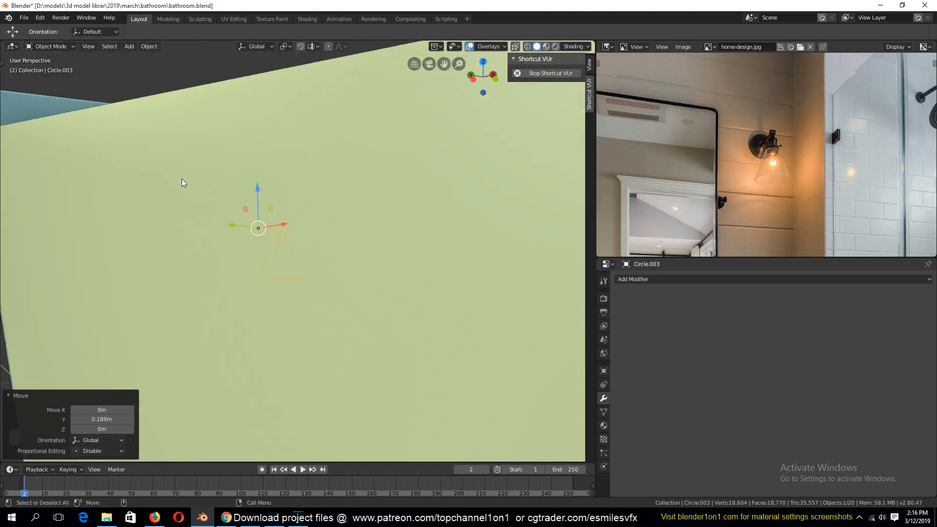
# Step: Raise the lamp 0.137 m along Z in the camera view and save the file
pyautogui.press('KP_0')
pyautogui.press('g')
pyautogui.press('z')
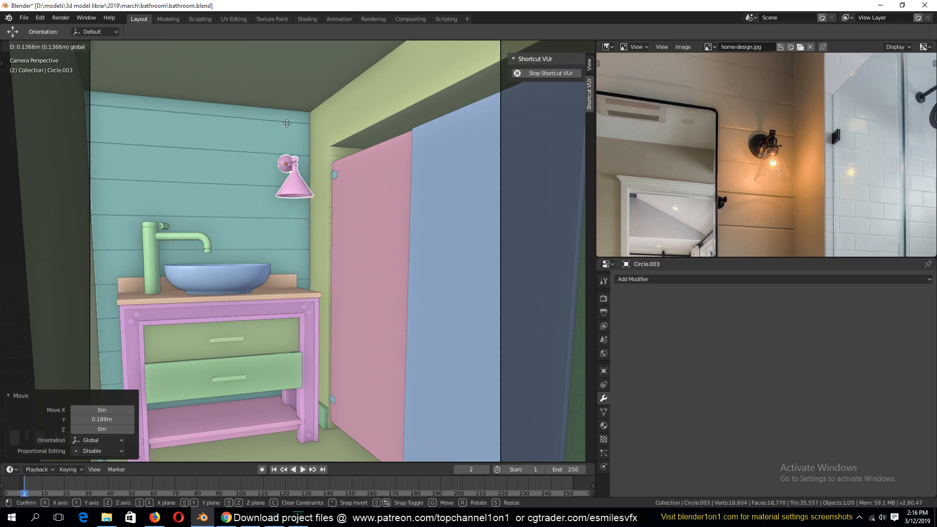
pyautogui.click(302, 154)
pyautogui.scroll(-2, 306, 161)
pyautogui.scroll(-4, 721, 198)
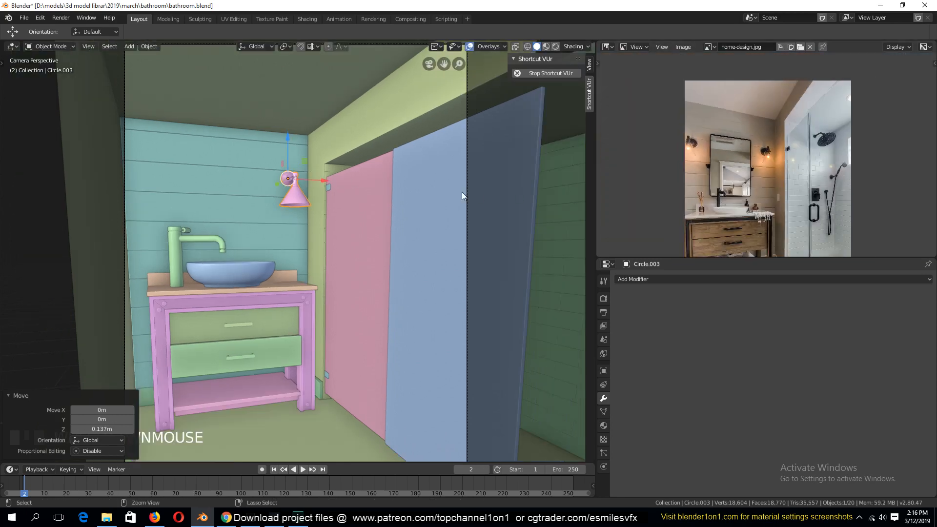
pyautogui.hotkey('ctrl', 's')
# Step: Make a linked duplicate of the lamp, move it -1.52 m along X to the vanity's other side, and save
pyautogui.hotkey('shift', 'd')
pyautogui.rightClick(435, 193)
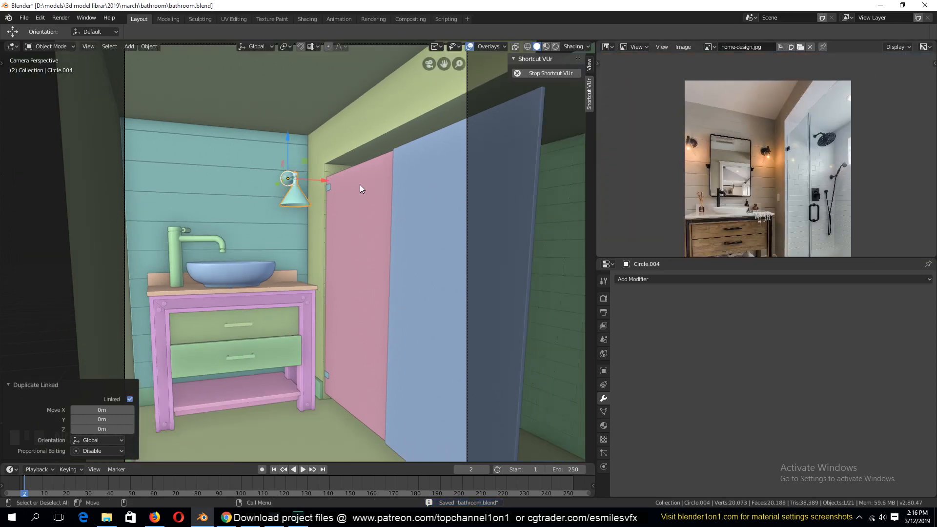
pyautogui.press('g')
pyautogui.click(191, 178)
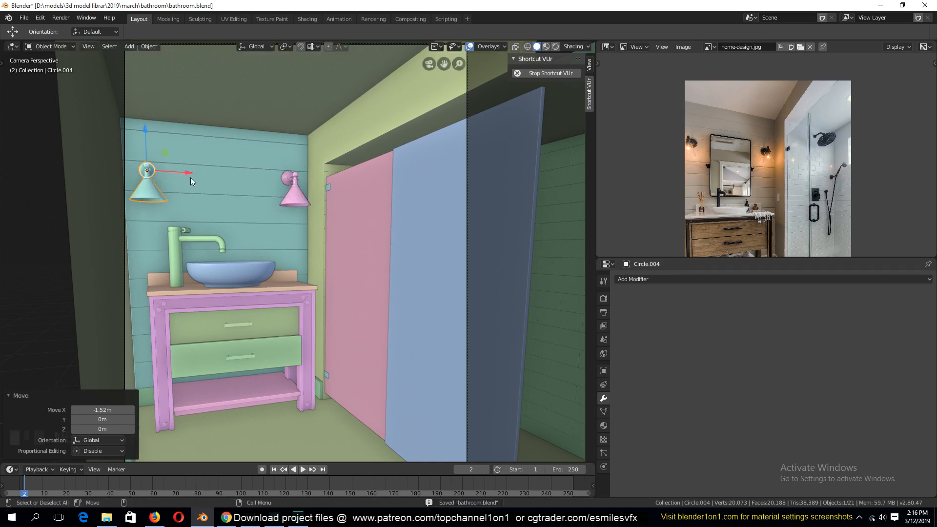
pyautogui.hotkey('alt', 'a')
pyautogui.hotkey('ctrl', 's')
# Step: Compare the camera view with the reference photo and examine the vanity, shower fittings and glass door handle
pyautogui.scroll(2, 277, 233)
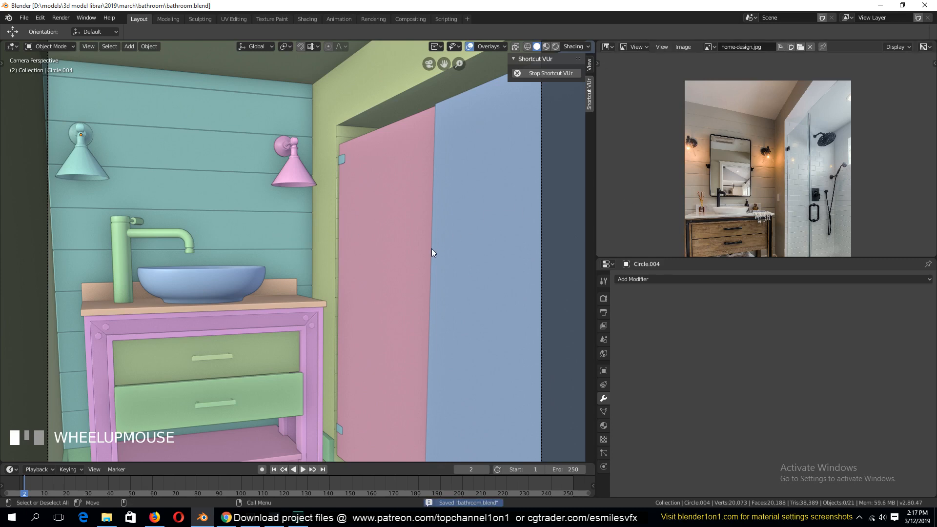
pyautogui.scroll(-3, 416, 209)
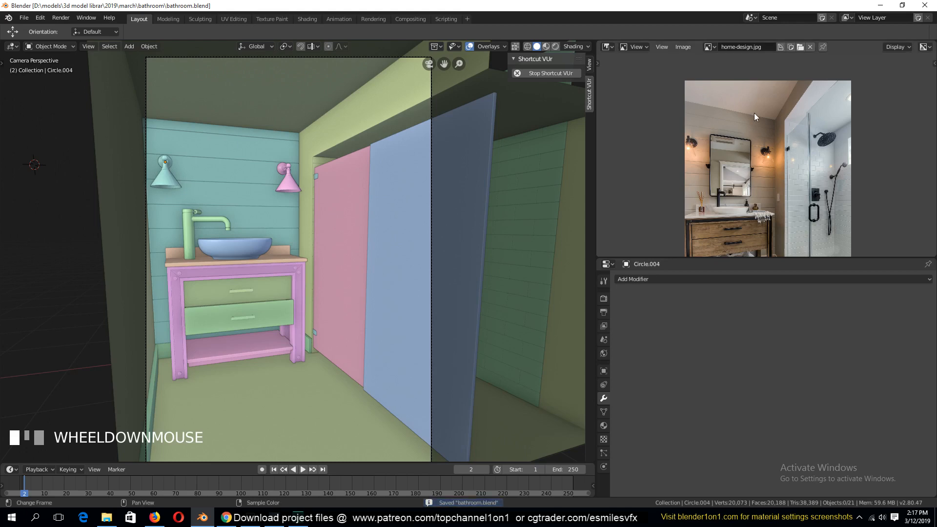
pyautogui.scroll(5, 726, 141)
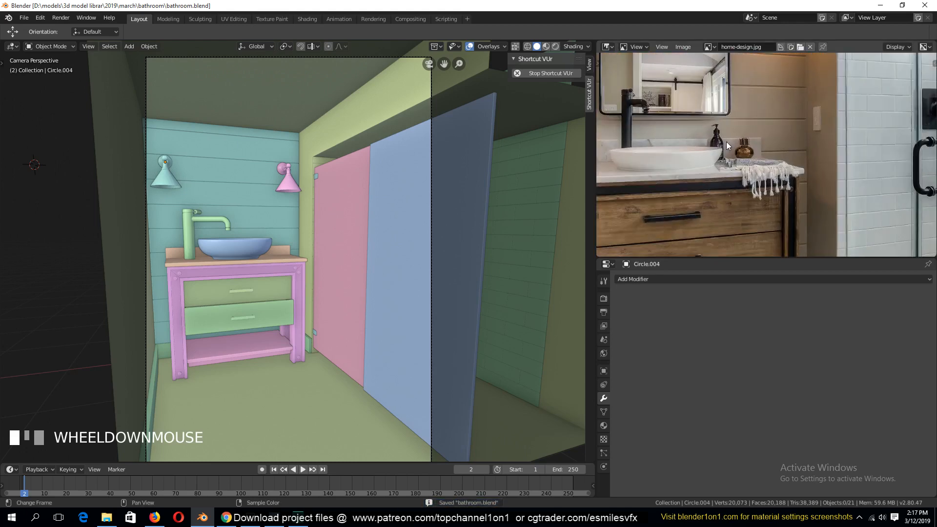
pyautogui.scroll(3, 854, 158)
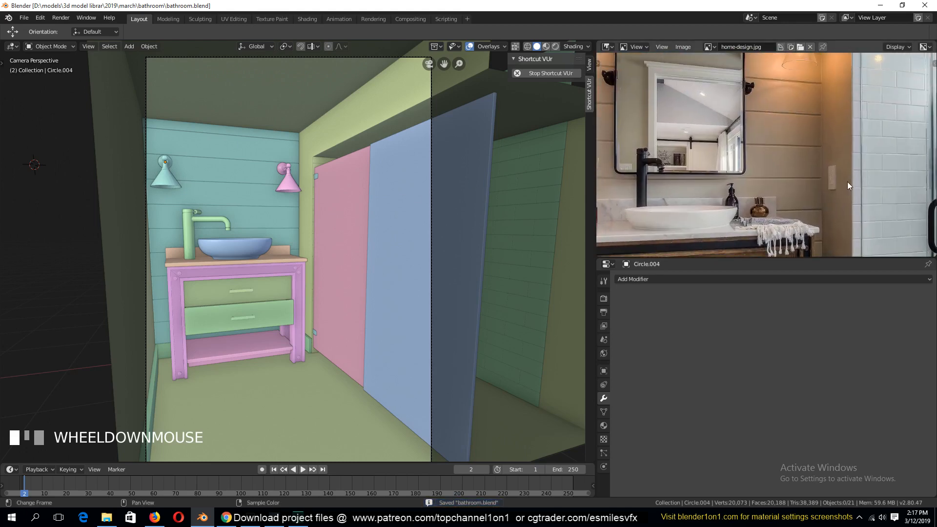
pyautogui.moveTo(766, 183); pyautogui.dragTo(822, 138, button='middle')
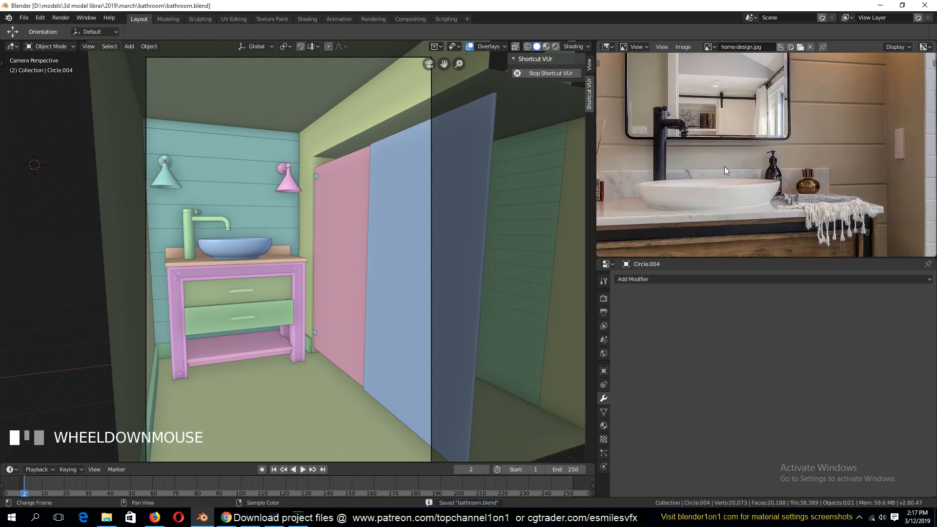
pyautogui.scroll(-4, 725, 169)
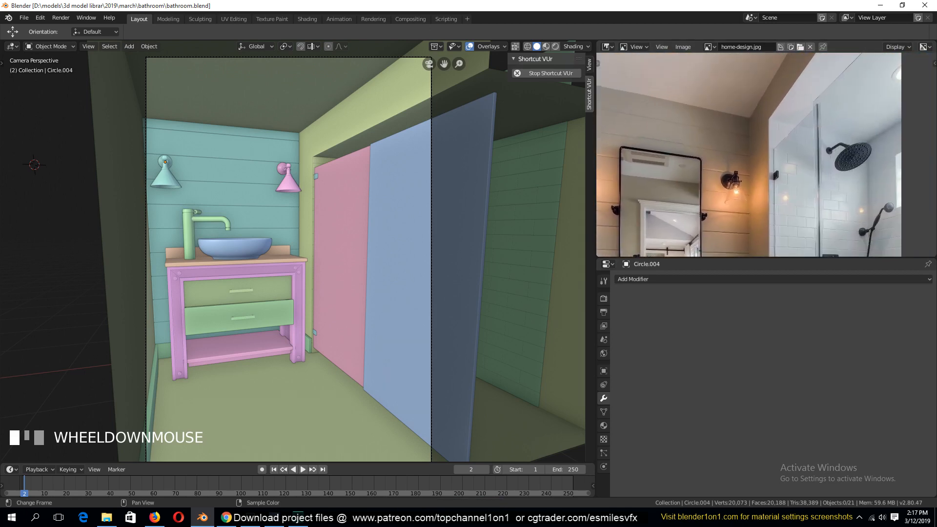
pyautogui.moveTo(775, 171); pyautogui.dragTo(726, 77, button='middle')
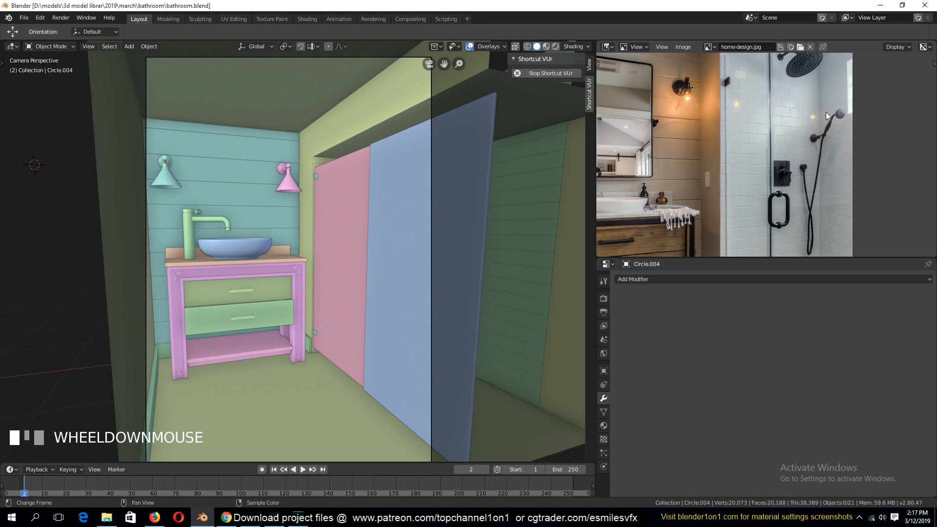
pyautogui.moveTo(826, 116); pyautogui.dragTo(730, 132, button='middle')
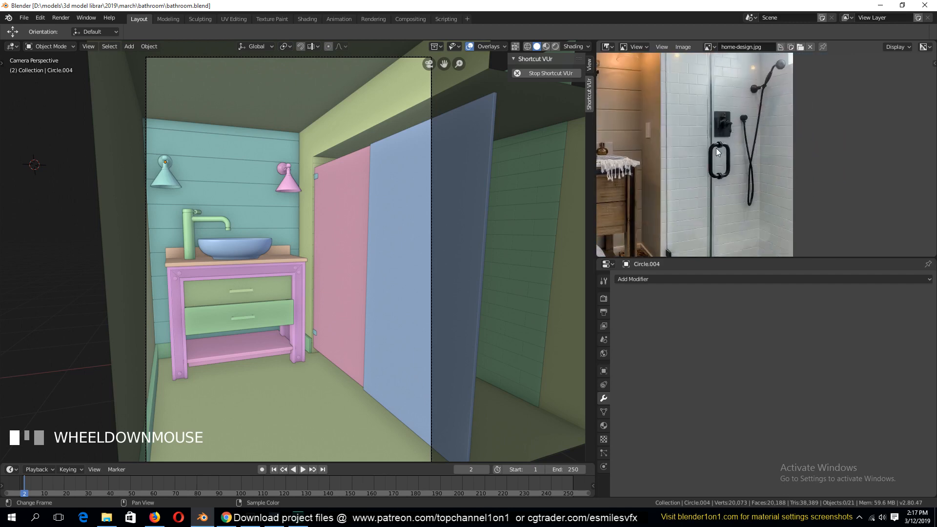
pyautogui.scroll(2, 719, 152)
# Step: Show the shower door area in front view as wireframe with nothing selected, and save the file
pyautogui.click(364, 245)
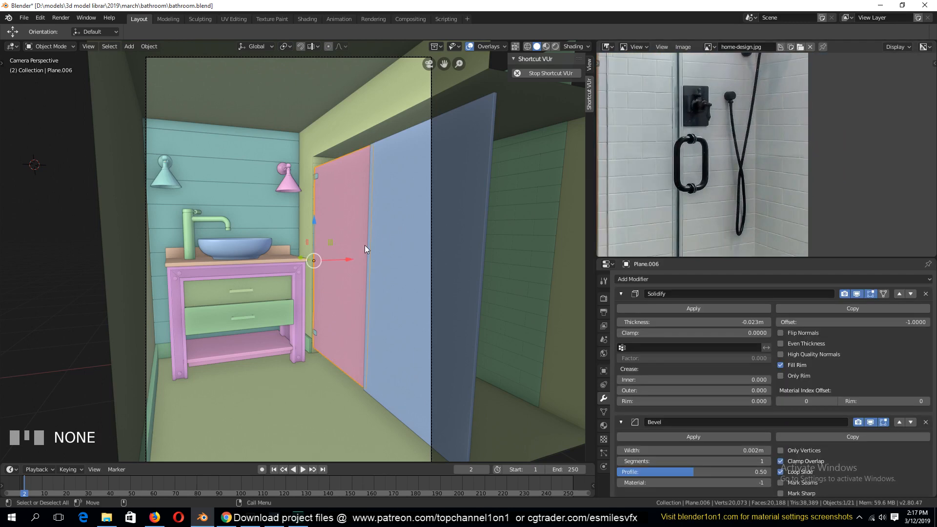
pyautogui.press('KP_1')
pyautogui.scroll(2, 295, 136)
pyautogui.hotkey('alt', 'a')
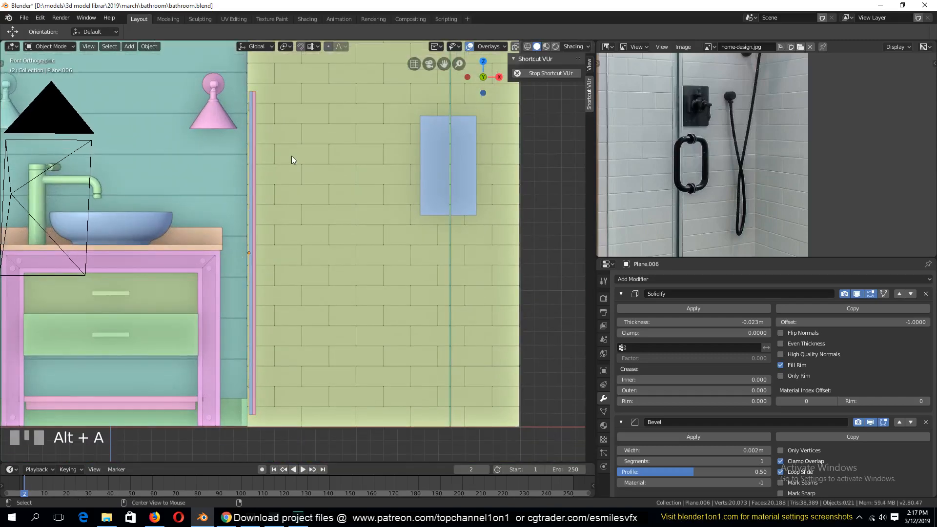
pyautogui.press('z')
pyautogui.click(350, 180)
pyautogui.hotkey('ctrl', 's')
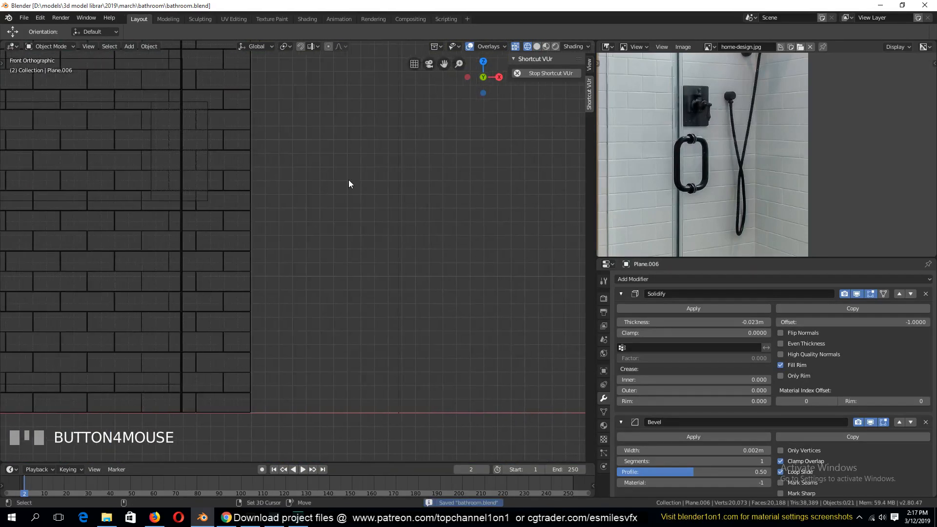
# Step: Add a 2 m plane in the empty space beside the tiled wall, rotate it 90° about X and shift it clear of the wall
pyautogui.keyDown('shift'); pyautogui.rightClick(349, 180); pyautogui.keyUp('shift')
pyautogui.moveTo(350, 180)
pyautogui.click(382, 180)
pyautogui.press('r')
pyautogui.press('x')
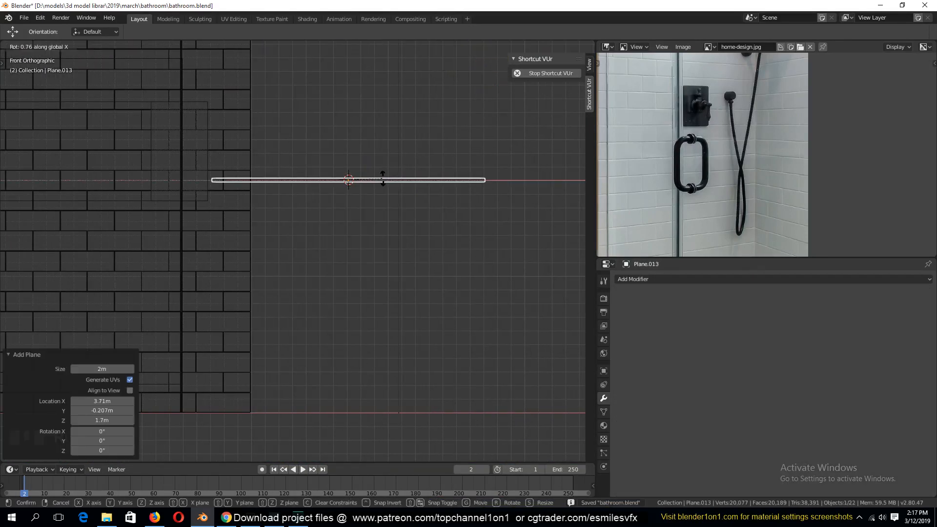
pyautogui.press('9')
pyautogui.press('0')
pyautogui.press('Return')
pyautogui.keyDown('shift'); pyautogui.moveTo(382, 180); pyautogui.dragTo(402, 229, button='middle'); pyautogui.keyUp('shift')
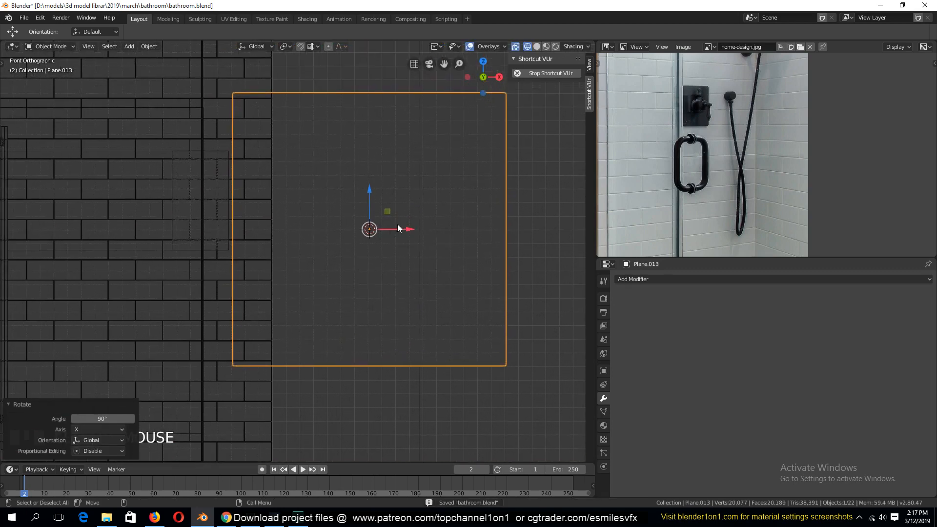
pyautogui.press('g')
pyautogui.click(481, 229)
# Step: Delete the plane's right-hand edge in Edit Mode to leave an open C-shaped outline
pyautogui.press('Tab')
pyautogui.press('2')
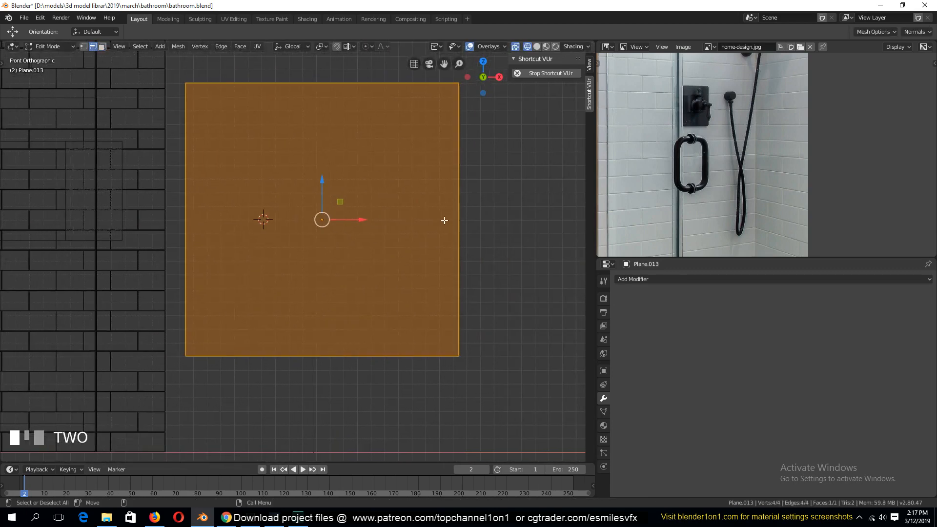
pyautogui.click(459, 190)
pyautogui.press('x')
pyautogui.click(429, 177)
# Step: Round the outline's two left corner vertices with a multi-segment vertex bevel
pyautogui.press('1')
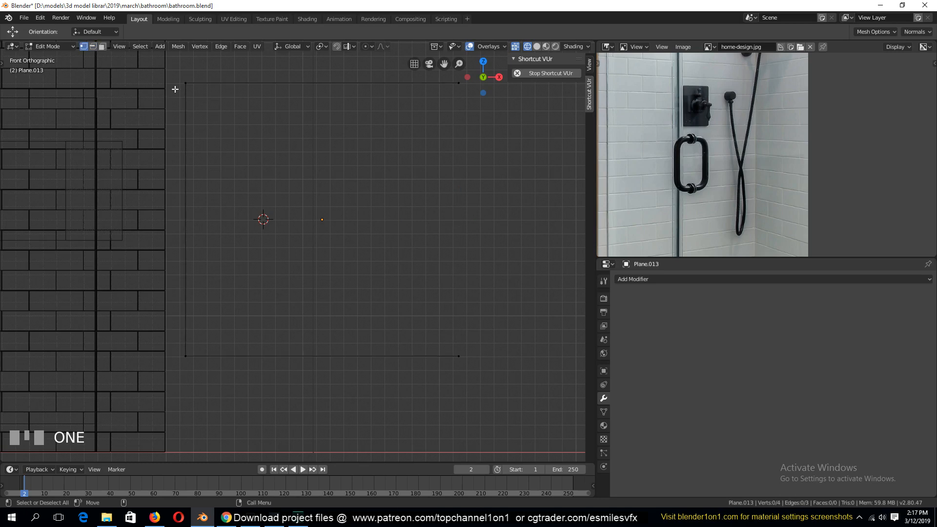
pyautogui.click(186, 83)
pyautogui.keyDown('shift'); pyautogui.click(185, 356); pyautogui.keyUp('shift')
pyautogui.hotkey('ctrl', 'shift', 'b')
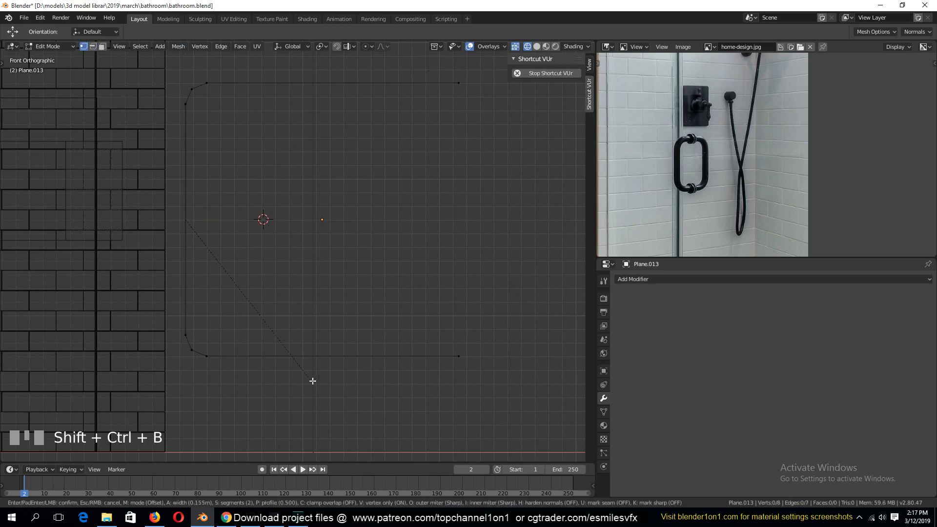
pyautogui.click(341, 370)
# Step: Shorten the outline's two open arms by pulling their end vertices inward along X, and return to Object Mode
pyautogui.click(459, 83)
pyautogui.keyDown('shift'); pyautogui.click(458, 356); pyautogui.keyUp('shift')
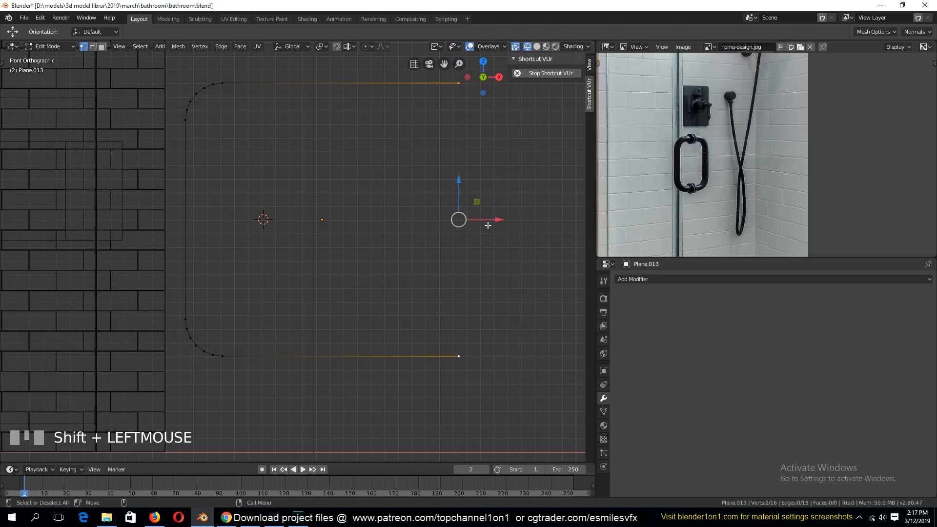
pyautogui.moveTo(493, 219)
pyautogui.mouseDown()
pyautogui.moveTo(314, 220)
pyautogui.moveTo(348, 220)
pyautogui.mouseUp()
pyautogui.press('Tab')
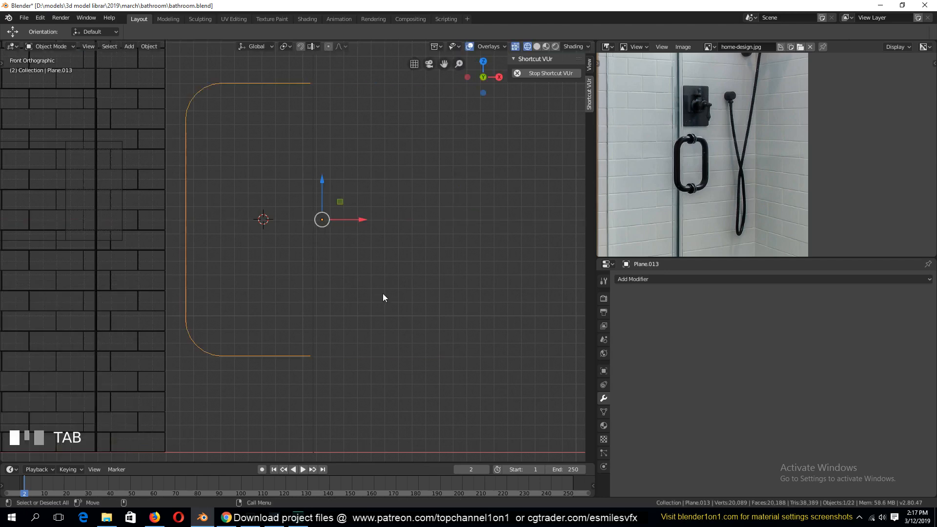
# Step: Convert the C-shaped mesh outline to a curve
pyautogui.click(153, 46)
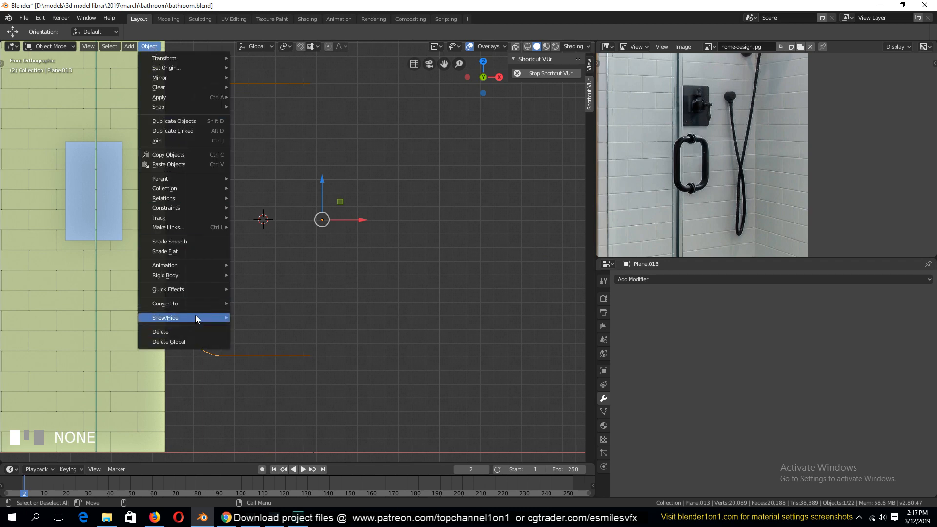
pyautogui.moveTo(196, 305)
pyautogui.click(282, 302)
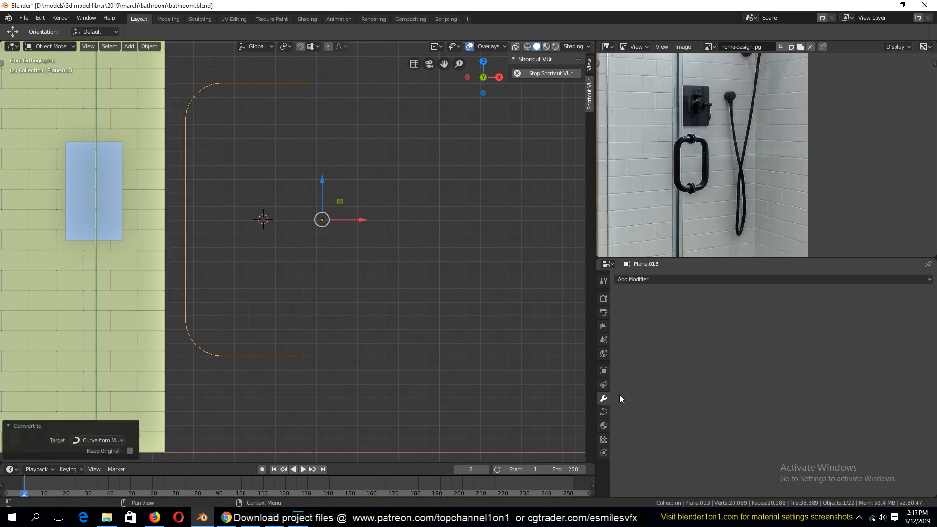
# Step: Thicken the handle curve into a tube with bevel depth and set its fill mode to Full
pyautogui.click(605, 413)
pyautogui.scroll(-8, 797, 348)
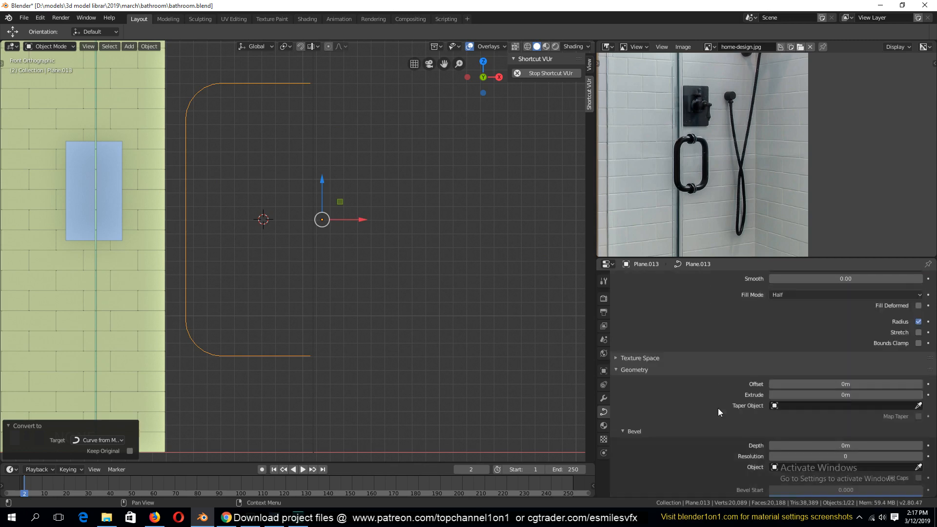
pyautogui.scroll(3, 779, 406)
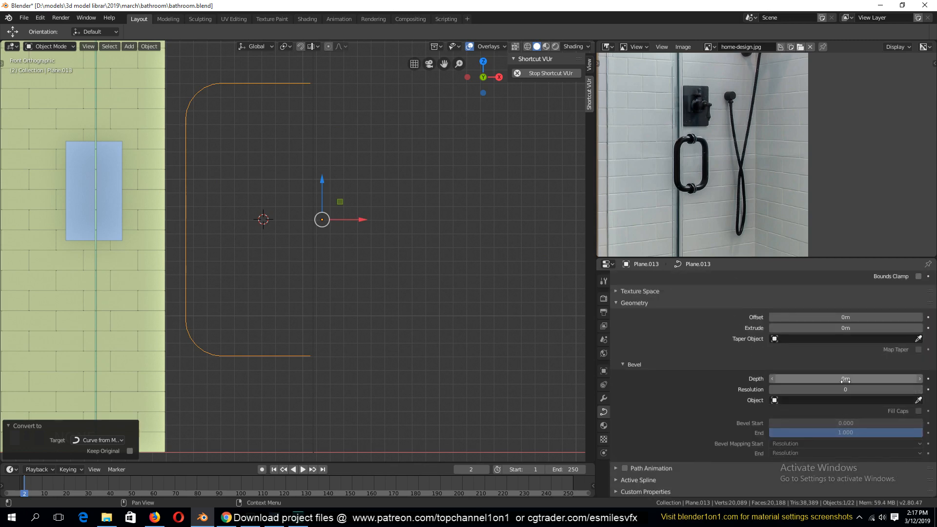
pyautogui.moveTo(801, 379); pyautogui.dragTo(829, 378)
pyautogui.scroll(6, 829, 379)
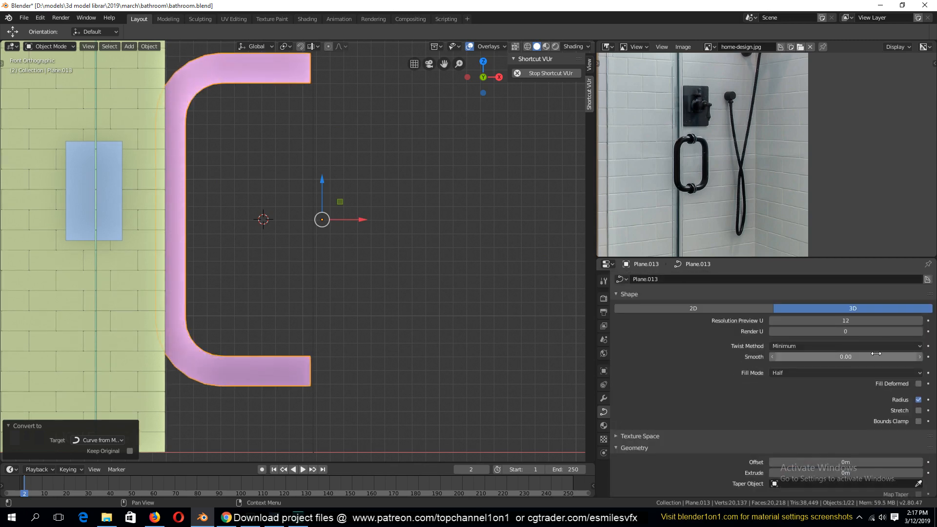
pyautogui.click(853, 373)
pyautogui.click(818, 387)
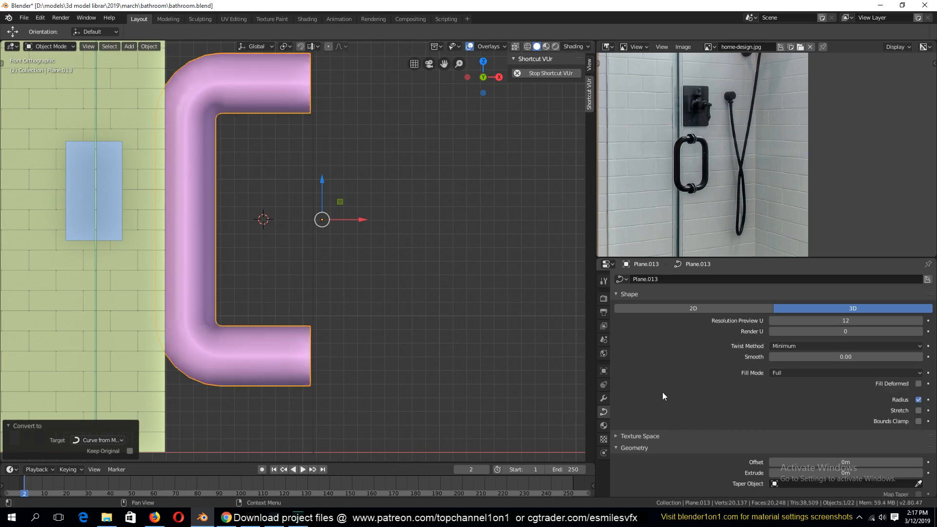
# Step: Set the handle curve's bevel resolution to 4 and its bevel depth to 0.12 m
pyautogui.moveTo(390, 303); pyautogui.dragTo(342, 283, button='middle')
pyautogui.scroll(-10, 826, 433)
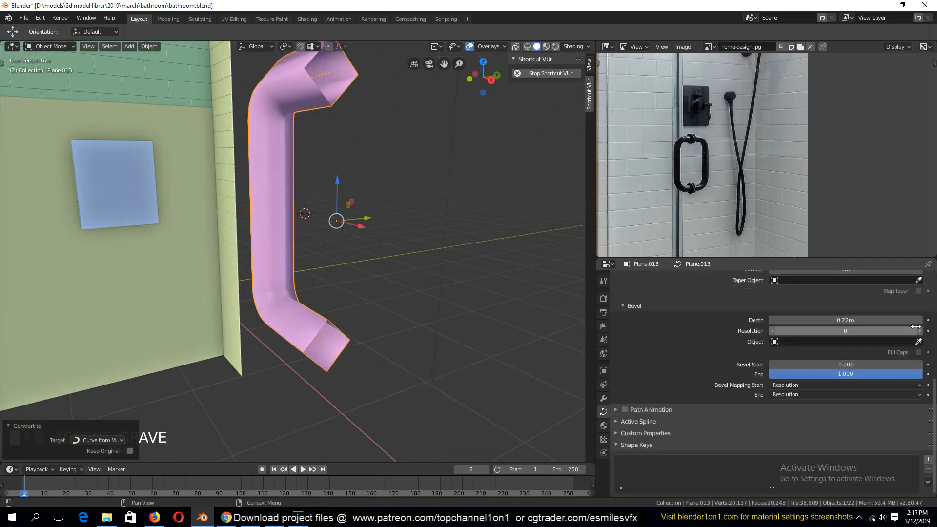
pyautogui.moveTo(914, 332); pyautogui.dragTo(926, 332)
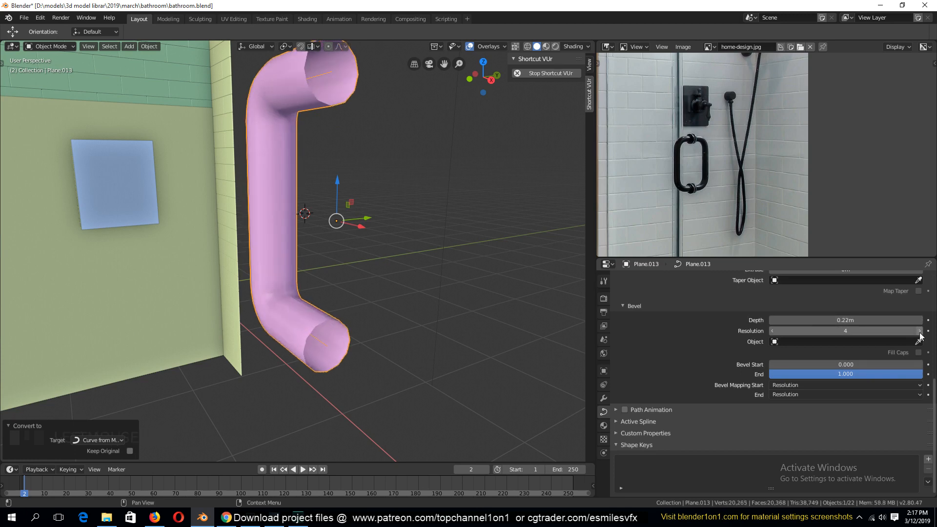
pyautogui.press('KP_1')
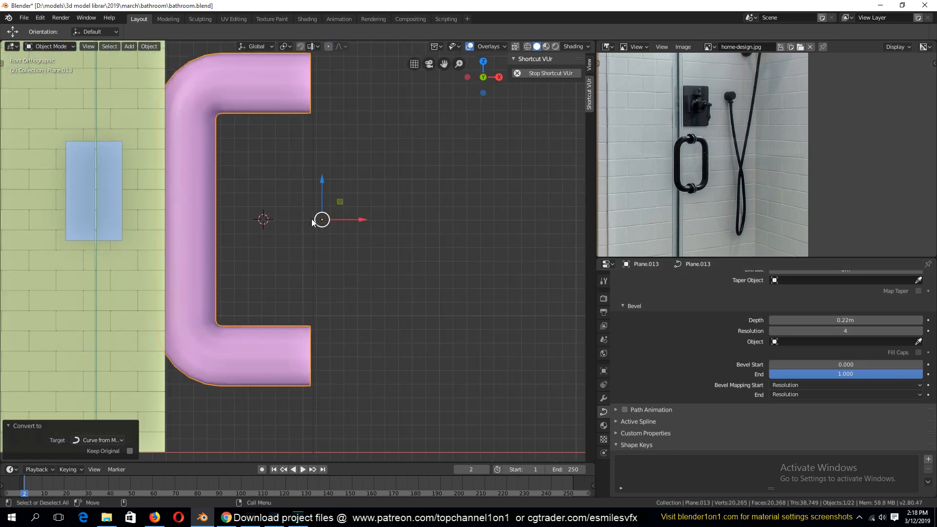
pyautogui.keyDown('shift'); pyautogui.moveTo(312, 222); pyautogui.dragTo(439, 247, button='middle'); pyautogui.keyUp('shift')
pyautogui.press('Tab')
pyautogui.press('Tab')
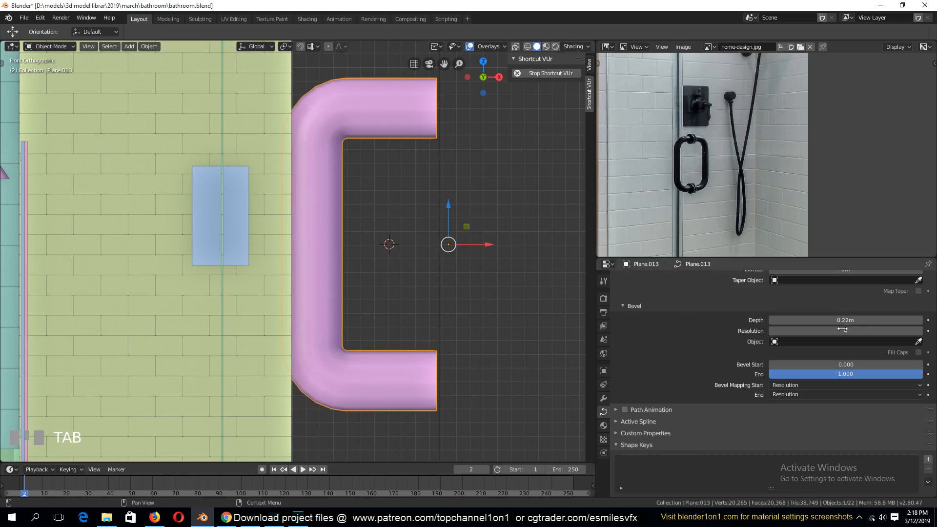
pyautogui.moveTo(845, 320)
pyautogui.mouseDown()
pyautogui.moveTo(829, 320)
pyautogui.moveTo(838, 320)
pyautogui.mouseUp()
# Step: Convert the handle curve to a mesh and shade it smooth
pyautogui.rightClick(377, 204)
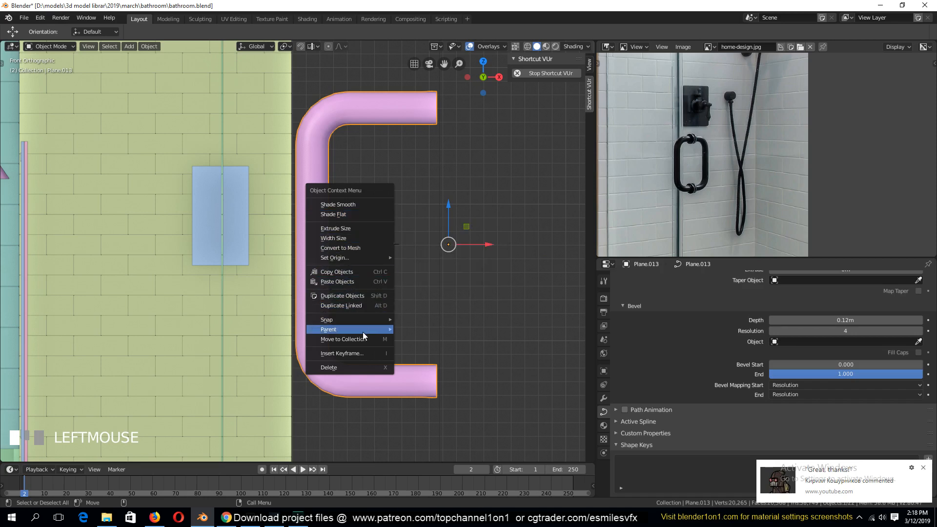
pyautogui.click(337, 204)
pyautogui.rightClick(315, 163)
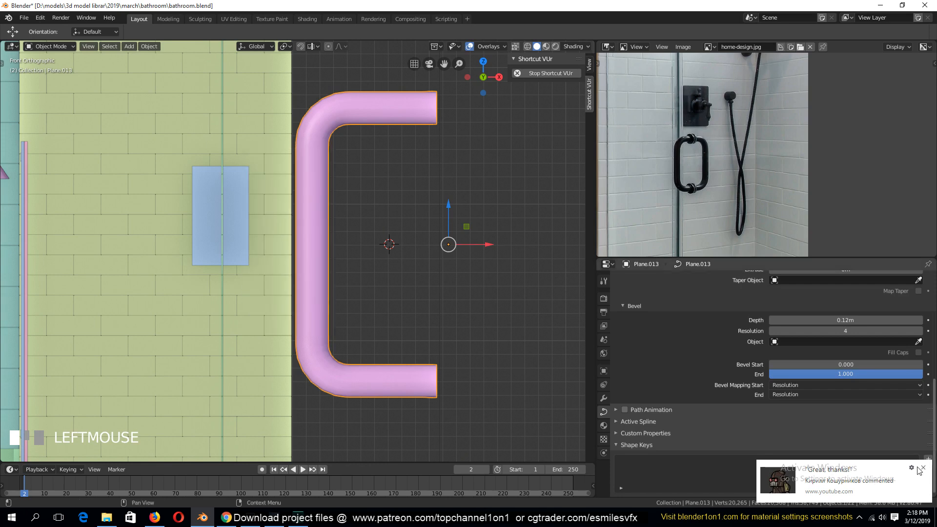
pyautogui.rightClick(320, 258)
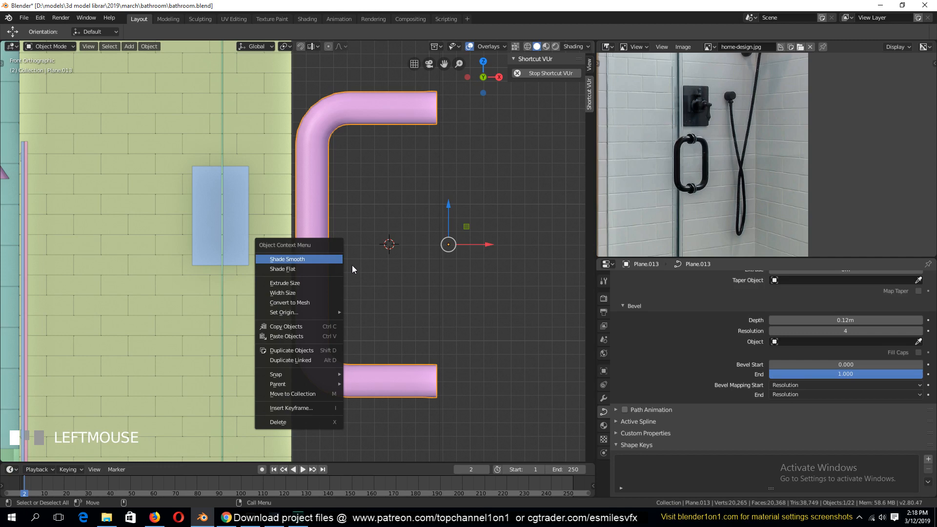
pyautogui.click(327, 302)
pyautogui.press('Tab')
pyautogui.press('Tab')
pyautogui.rightClick(301, 217)
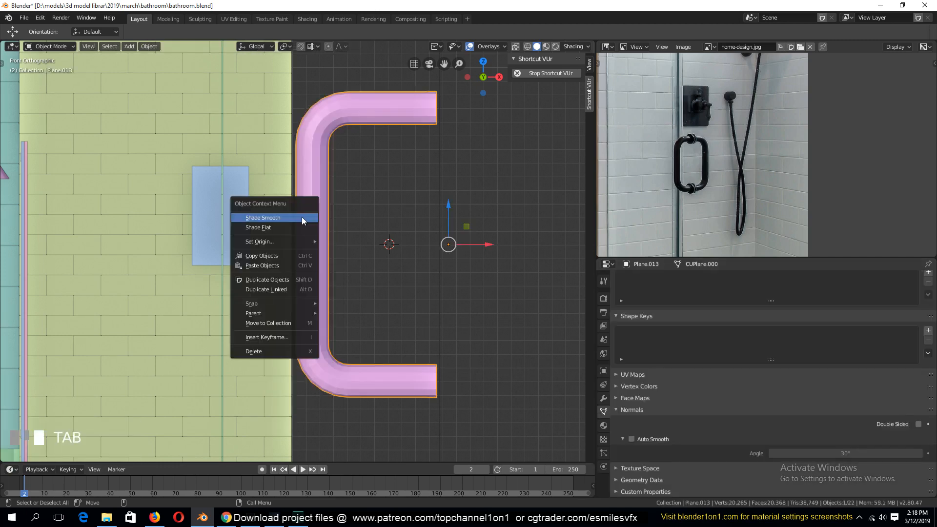
pyautogui.click(302, 217)
# Step: Extrude the edge loops at both open tube ends in place and scale them out by 1.345 around individual origins
pyautogui.press('Tab')
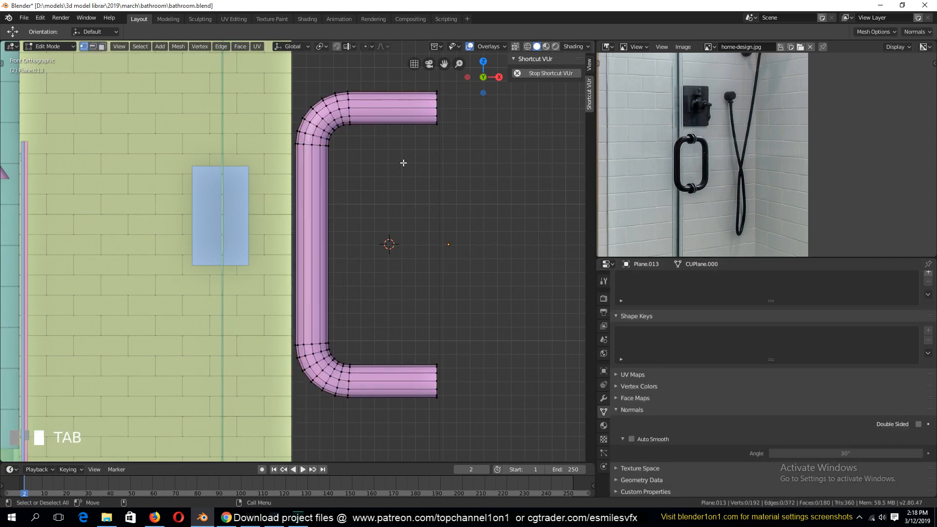
pyautogui.keyDown('alt'); pyautogui.click(442, 136); pyautogui.keyUp('alt')
pyautogui.keyDown('alt'); pyautogui.keyDown('shift'); pyautogui.click(438, 377); pyautogui.keyUp('shift'); pyautogui.keyUp('alt')
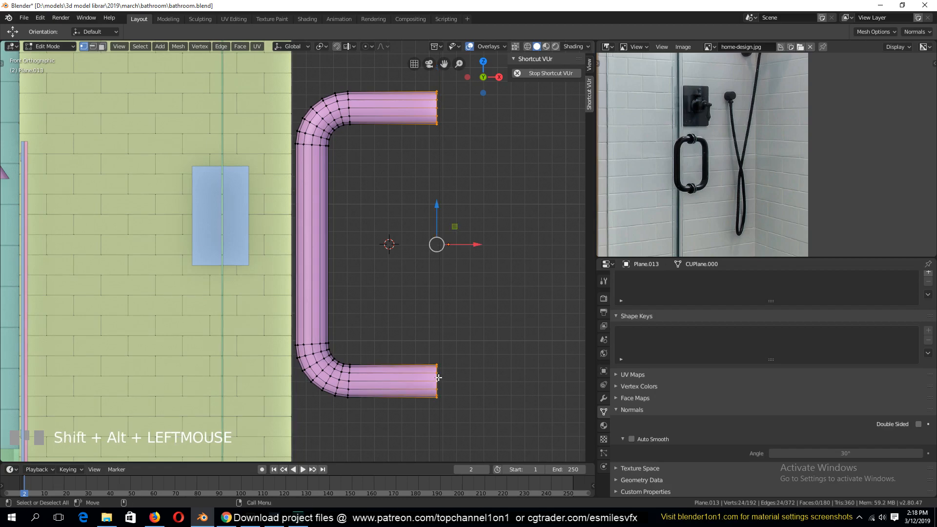
pyautogui.press('`')
pyautogui.press('e')
pyautogui.rightClick(503, 320)
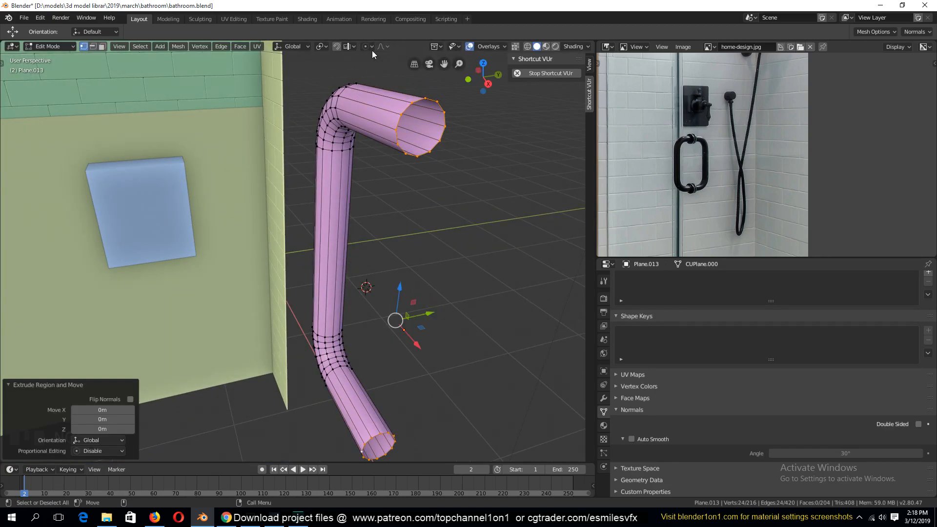
pyautogui.click(321, 47)
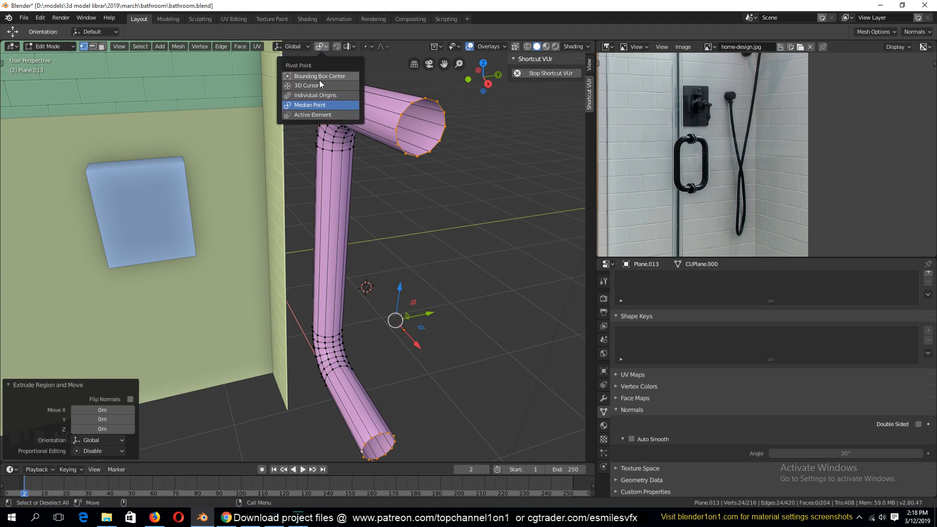
pyautogui.click(328, 96)
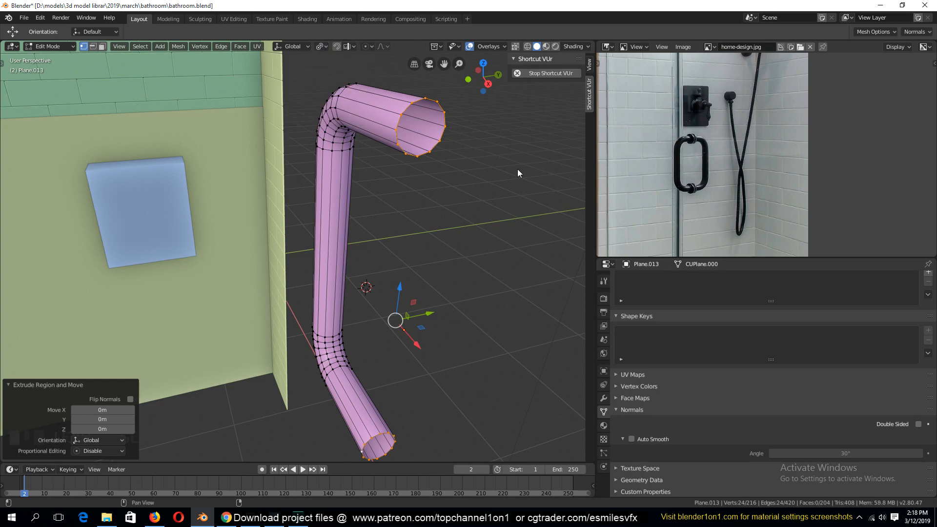
pyautogui.press('s')
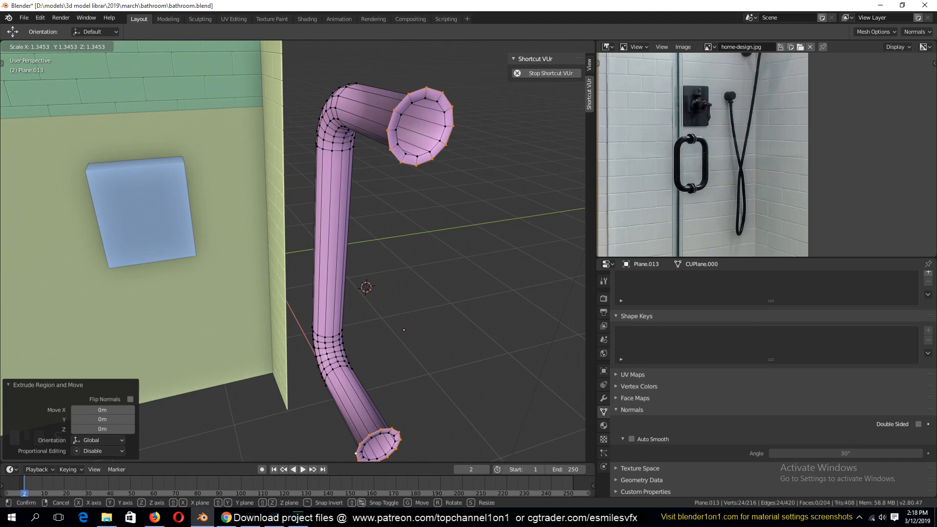
pyautogui.click(583, 137)
# Step: Extrude both flared rims along X into short flanges, then extrude their end loops again and scale them slightly inward
pyautogui.press('e')
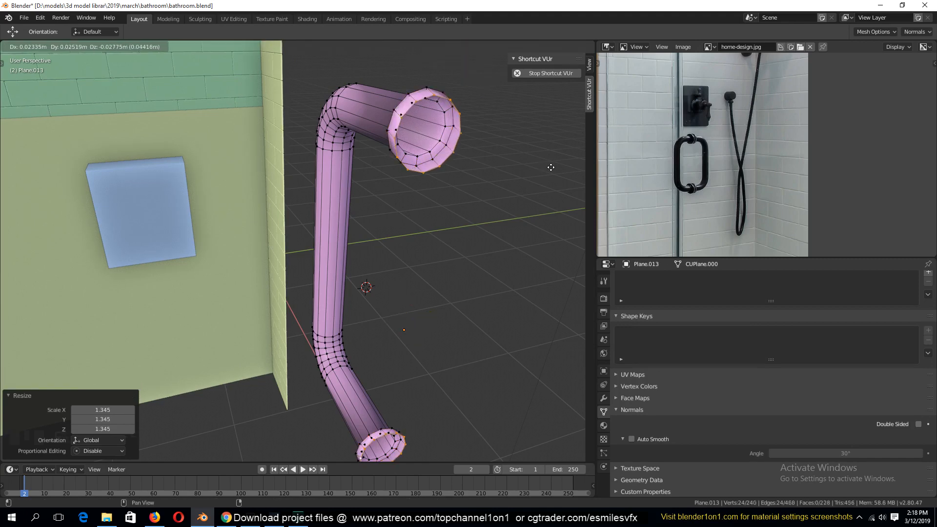
pyautogui.press('x')
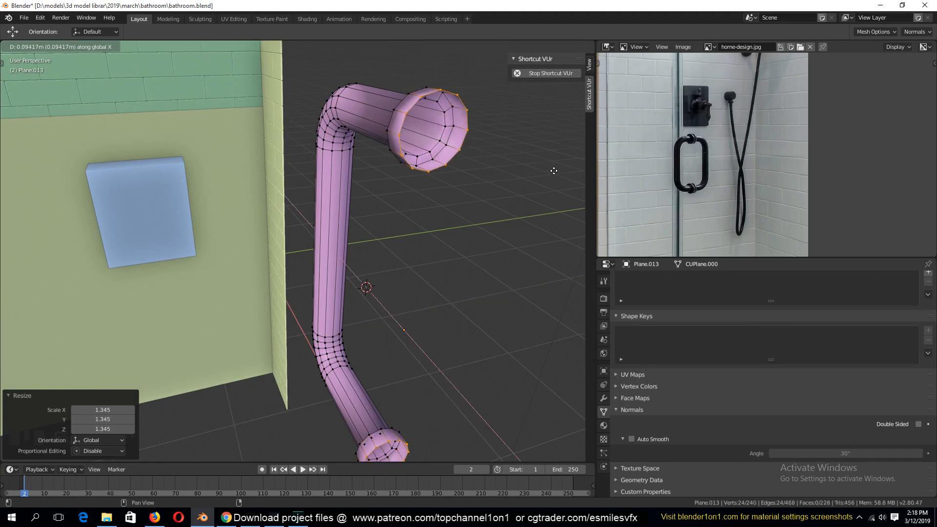
pyautogui.click(550, 166)
pyautogui.press('e')
pyautogui.click(549, 166)
pyautogui.press('s')
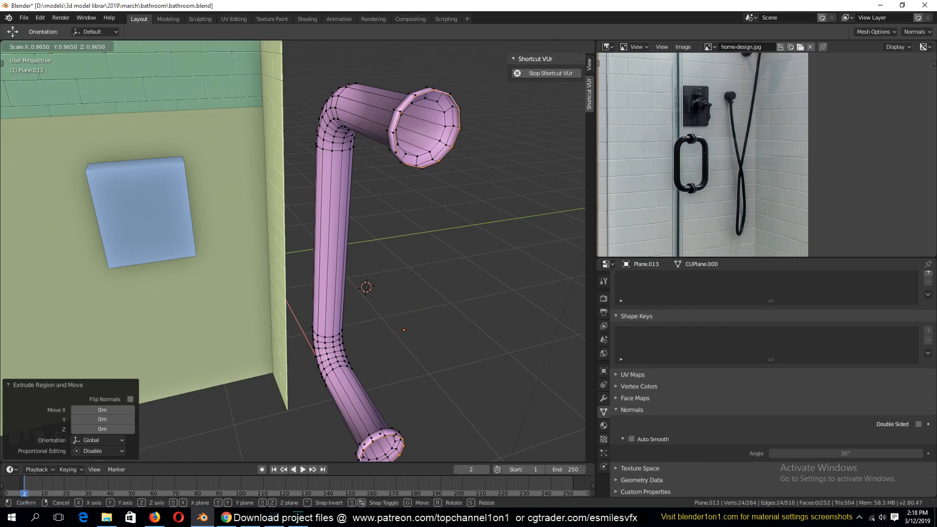
pyautogui.click(519, 142)
pyautogui.moveTo(479, 161); pyautogui.dragTo(519, 142, button='middle')
# Step: Bevel the tube-side rim edge loops of both flanges with 3 segments and return to Object Mode
pyautogui.press('2')
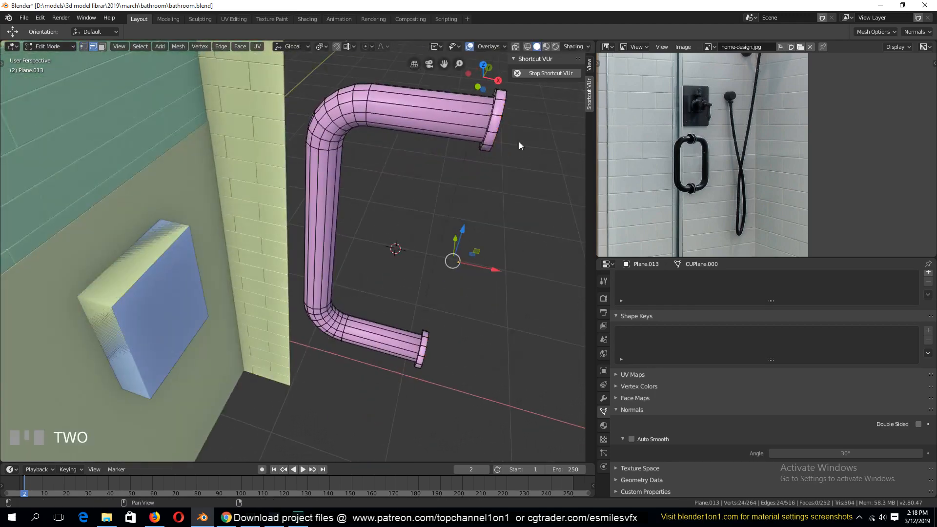
pyautogui.keyDown('alt'); pyautogui.click(497, 119); pyautogui.keyUp('alt')
pyautogui.press('`')
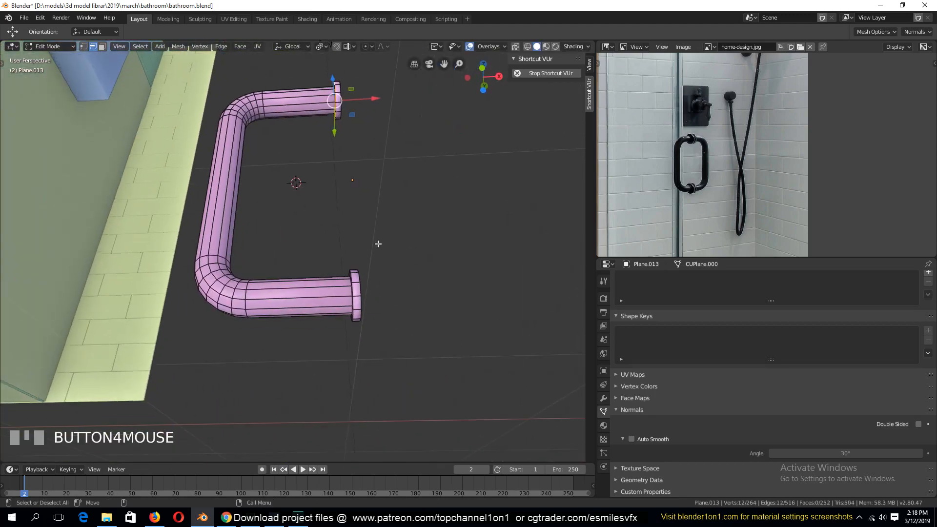
pyautogui.scroll(3, 365, 321)
pyautogui.press('`')
pyautogui.keyDown('alt'); pyautogui.keyDown('shift'); pyautogui.click(392, 312); pyautogui.keyUp('shift'); pyautogui.keyUp('alt')
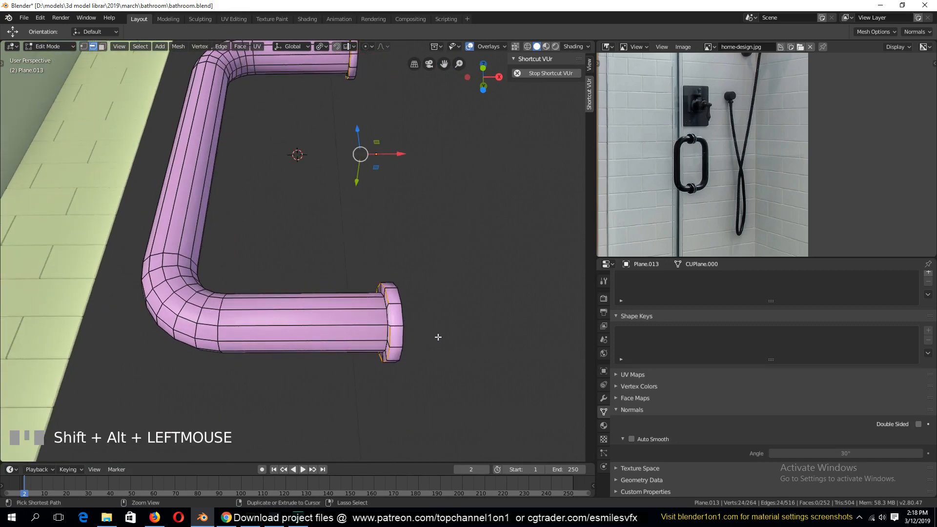
pyautogui.hotkey('ctrl', 'b')
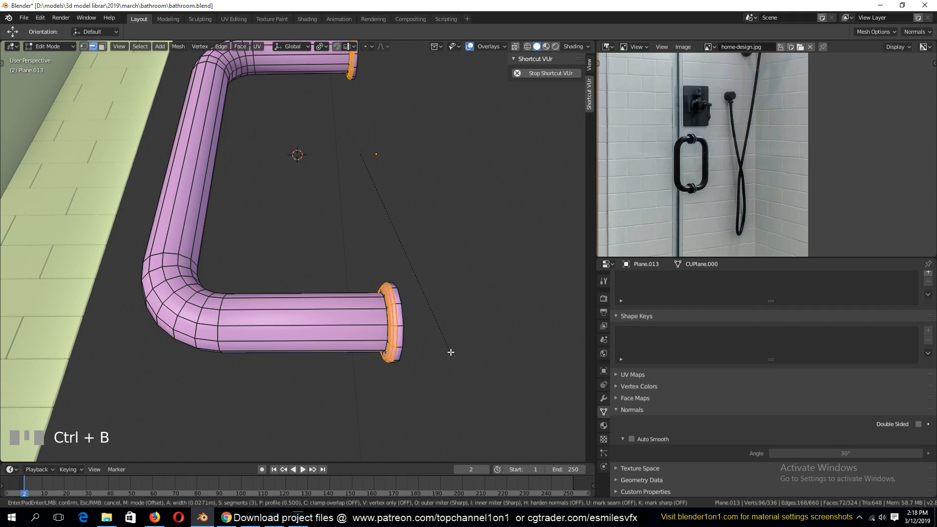
pyautogui.click(450, 352)
pyautogui.press('Tab')
# Step: Add a Mirror modifier on the X axis to the handle and scale the whole object down to 0.272
pyautogui.press('`')
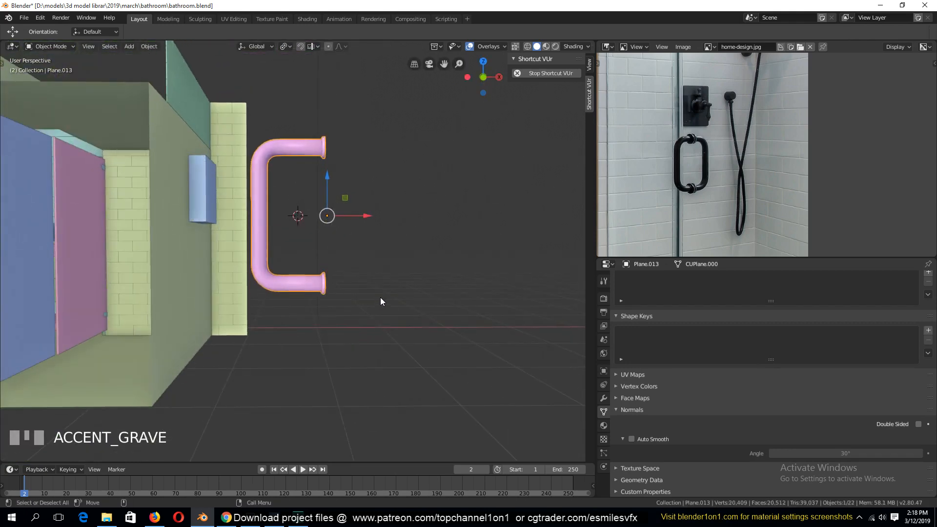
pyautogui.press('KP_1')
pyautogui.scroll(2, 385, 297)
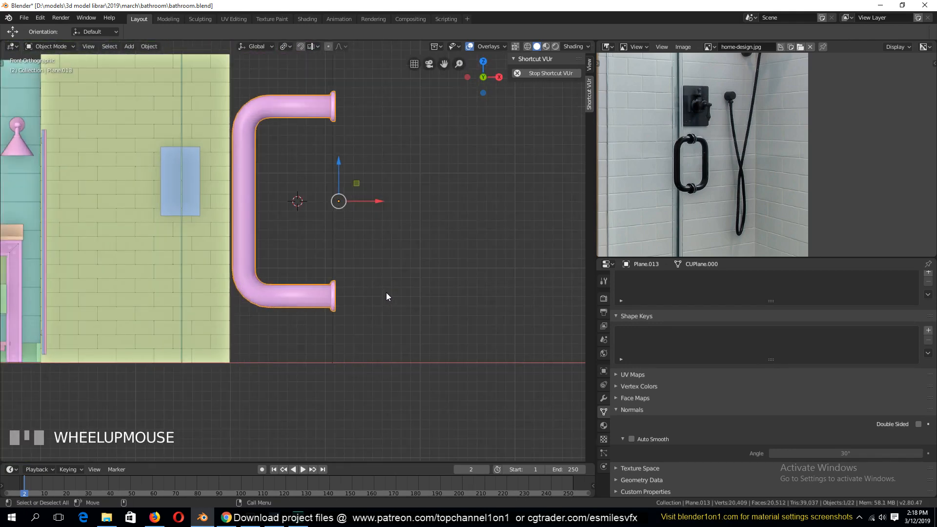
pyautogui.press('Tab')
pyautogui.press('a')
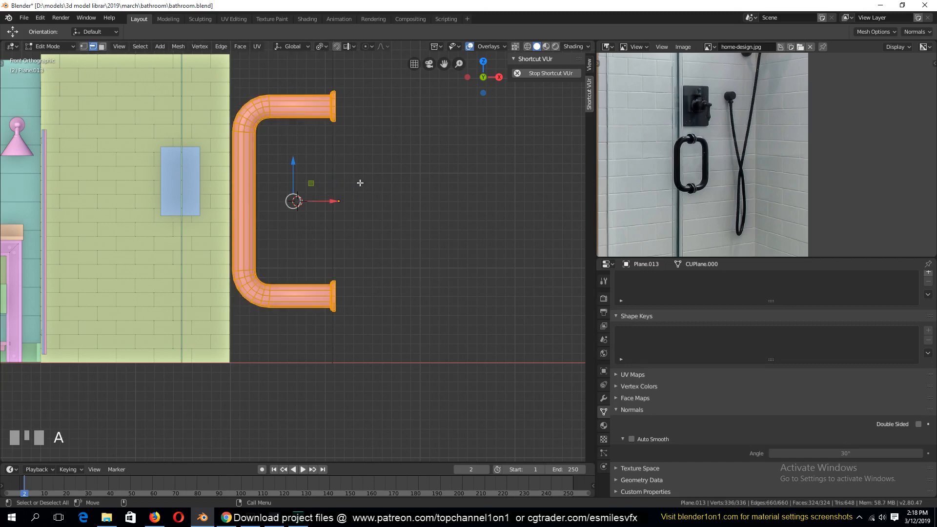
pyautogui.press('Tab')
pyautogui.click(604, 399)
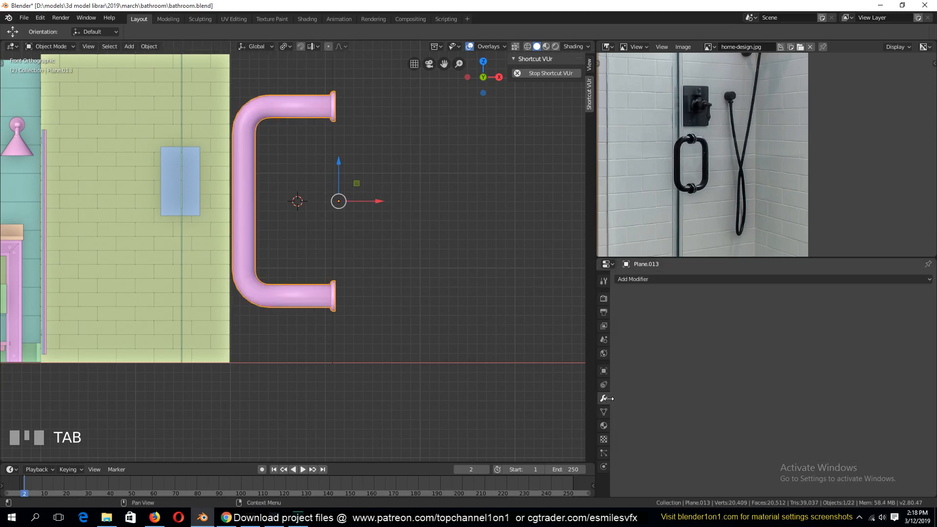
pyautogui.click(690, 282)
pyautogui.click(730, 377)
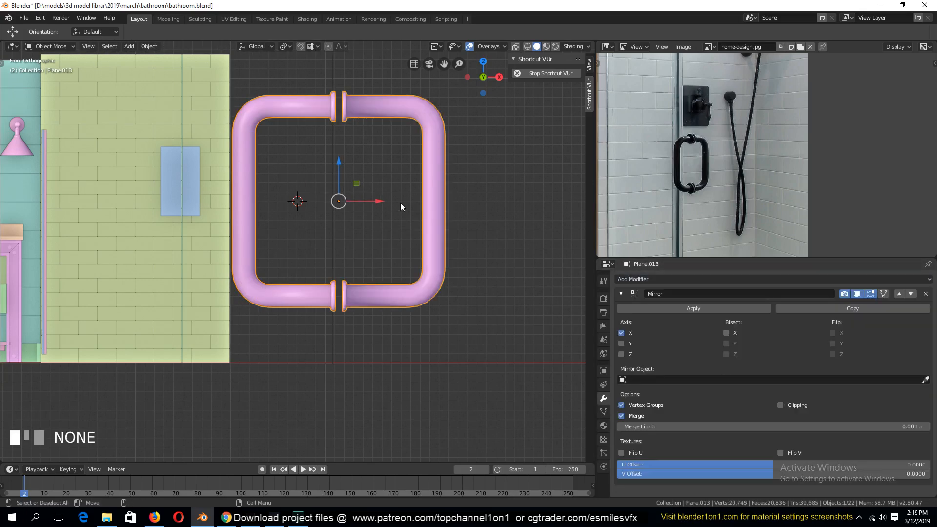
pyautogui.press('s')
pyautogui.click(360, 244)
# Step: Narrow the mirrored handle by moving its vertical bar and bend vertices inward along X in wireframe, and save the file
pyautogui.press('z')
pyautogui.click(362, 240)
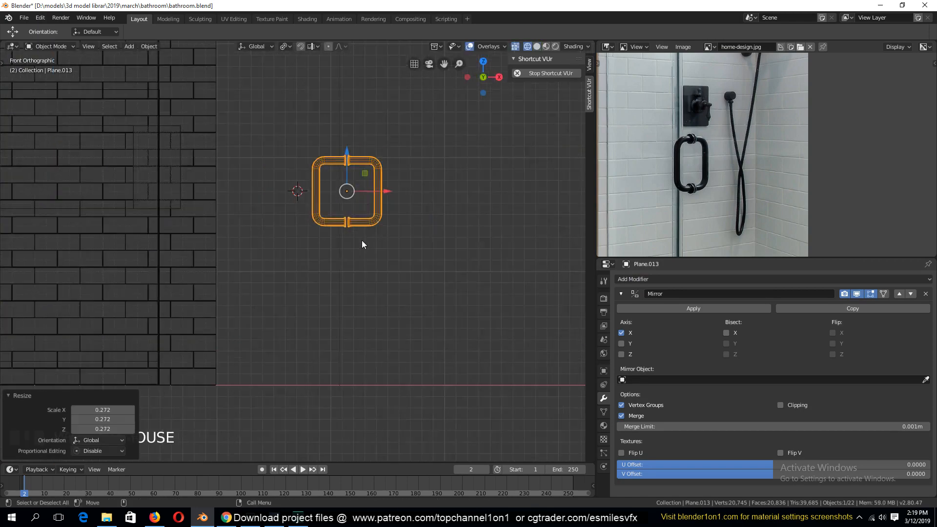
pyautogui.scroll(6, 362, 230)
pyautogui.keyDown('shift'); pyautogui.moveTo(362, 230); pyautogui.dragTo(216, 404, button='middle'); pyautogui.keyUp('shift')
pyautogui.press('Tab')
pyautogui.hotkey('alt', 'a')
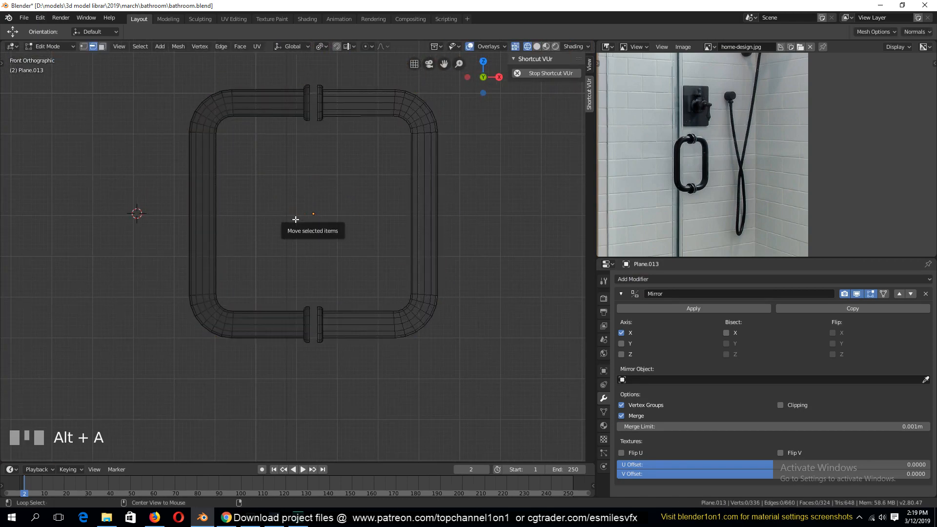
pyautogui.press('1')
pyautogui.press('b')
pyautogui.moveTo(149, 83); pyautogui.dragTo(271, 427)
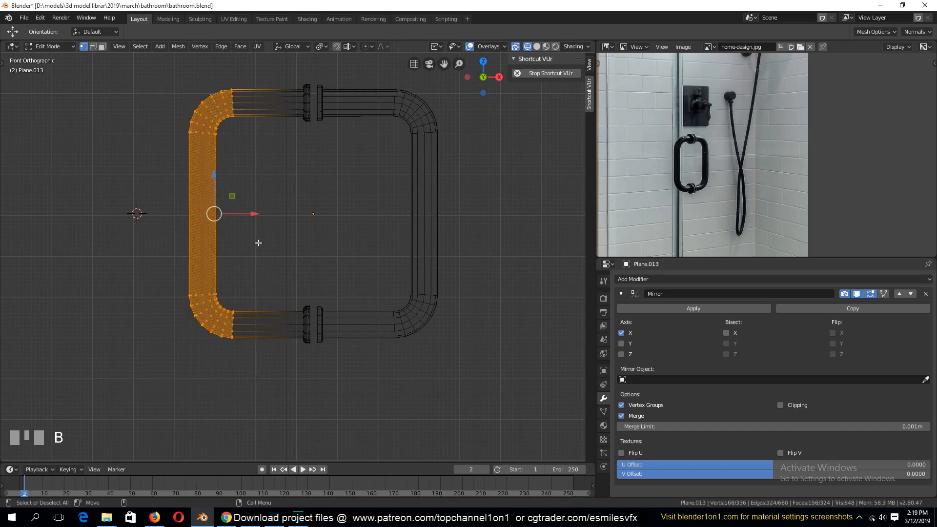
pyautogui.moveTo(255, 213); pyautogui.dragTo(289, 210)
pyautogui.press('Tab')
pyautogui.scroll(-5, 390, 288)
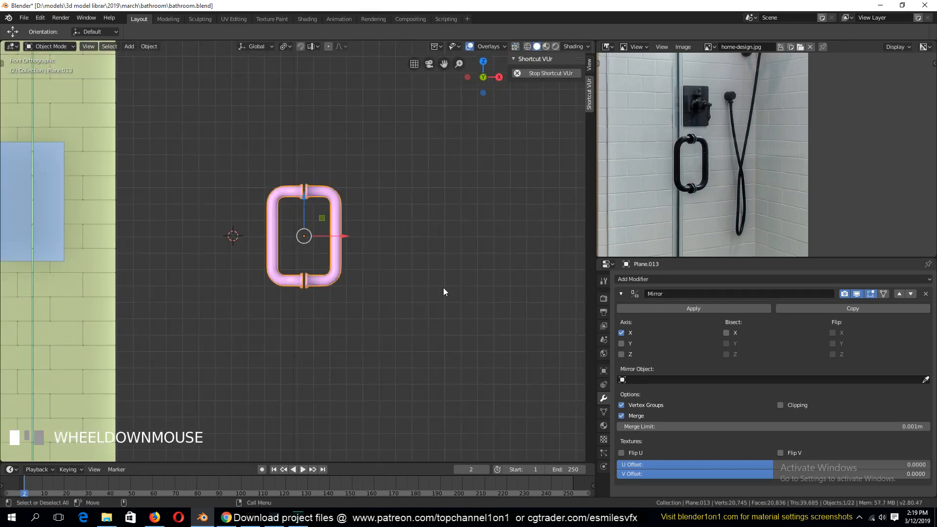
pyautogui.hotkey('ctrl', 's')
# Step: Move the handle onto the shower door's glass, shifting it -1.67 m and -1.43 m along X and -1.11 m along Y
pyautogui.keyDown('shift'); pyautogui.moveTo(429, 282); pyautogui.dragTo(516, 263, button='middle'); pyautogui.keyUp('shift')
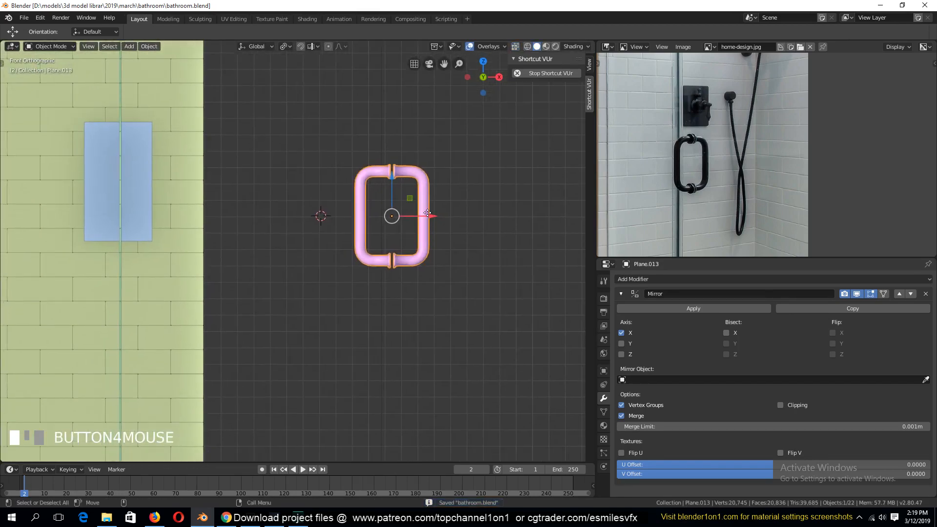
pyautogui.moveTo(428, 212); pyautogui.dragTo(157, 213)
pyautogui.scroll(-1, 160, 224)
pyautogui.keyDown('shift'); pyautogui.moveTo(160, 223); pyautogui.dragTo(415, 298, button='middle'); pyautogui.keyUp('shift')
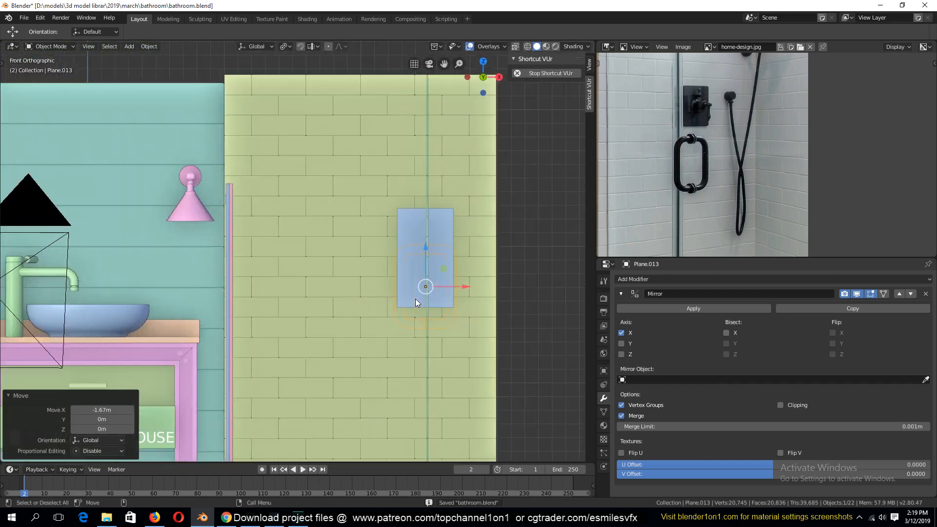
pyautogui.scroll(1, 414, 299)
pyautogui.press('g')
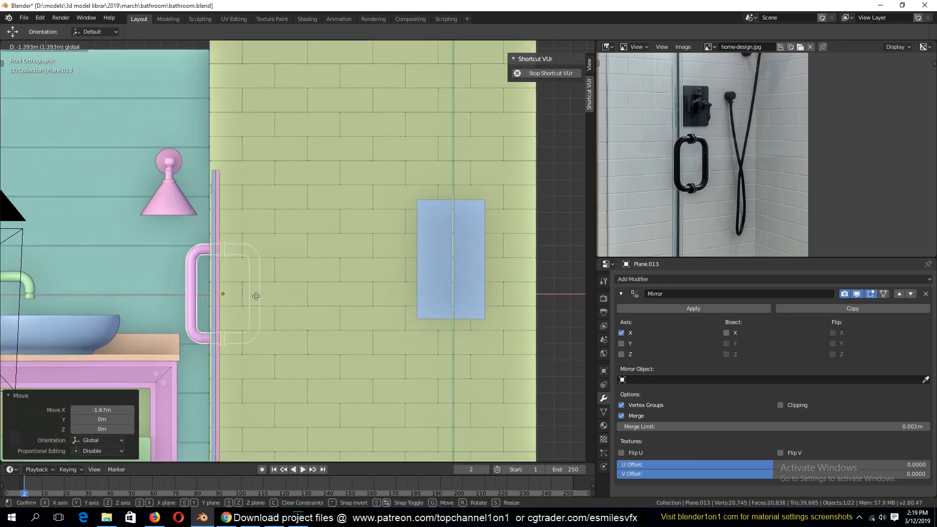
pyautogui.click(250, 297)
pyautogui.moveTo(250, 297); pyautogui.dragTo(354, 332, button='middle')
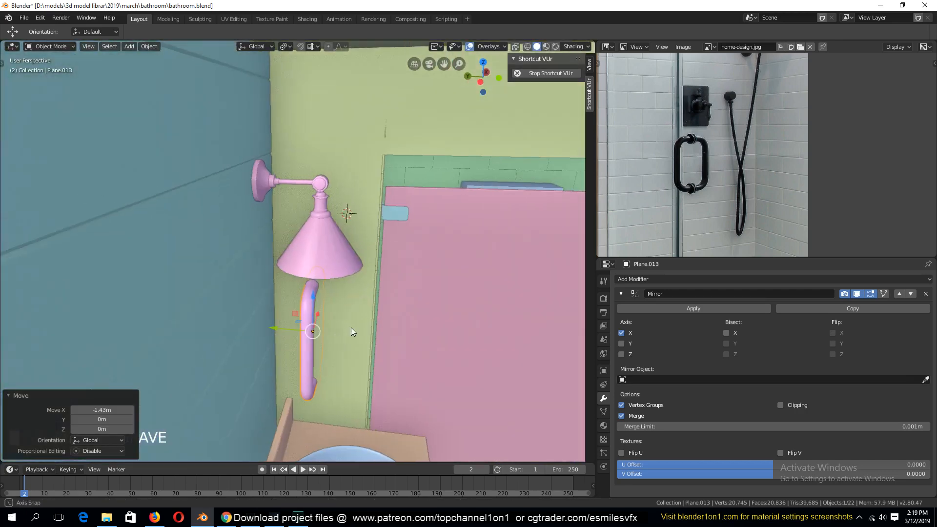
pyautogui.moveTo(281, 336); pyautogui.dragTo(514, 364)
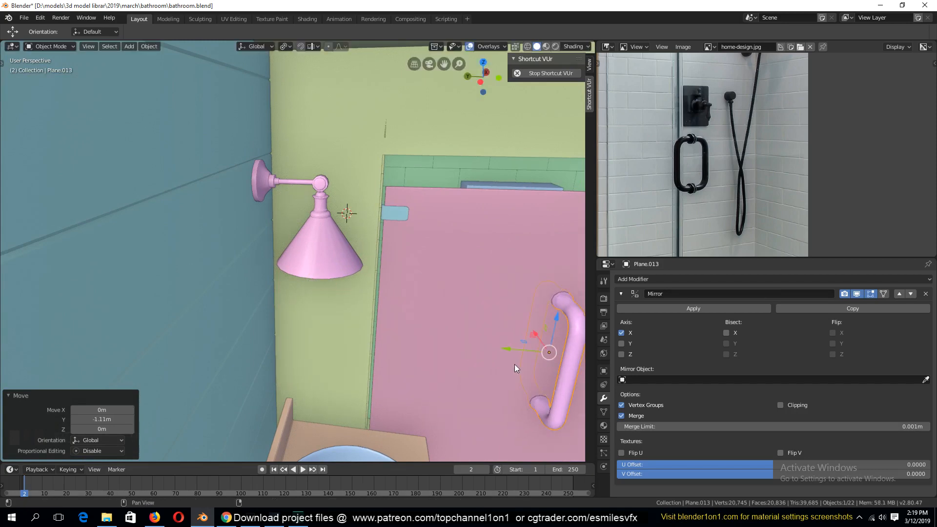
# Step: Shift the handle towards the shower door's free edge, moving it -0.318 m along Y and -0.453 m along Z
pyautogui.press('KP_Decimal')
pyautogui.scroll(3, 491, 380)
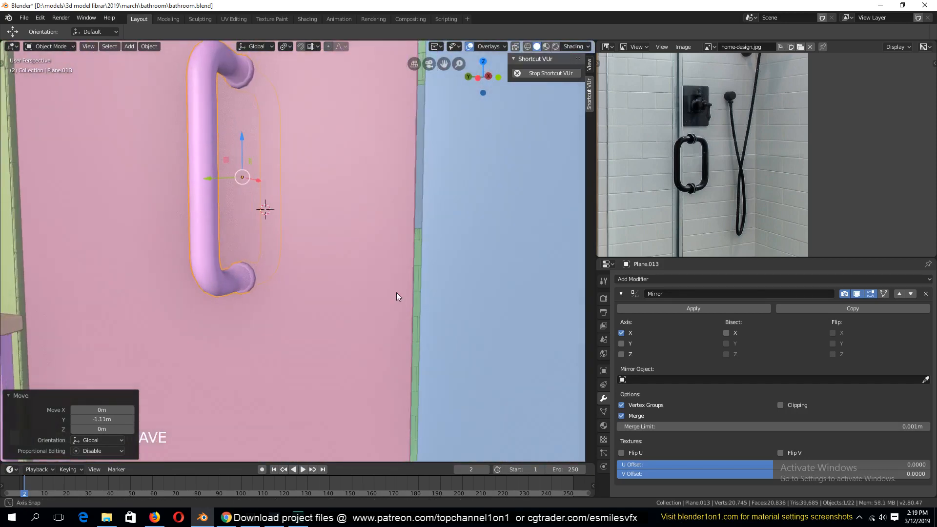
pyautogui.keyDown('shift'); pyautogui.rightClick(263, 244); pyautogui.keyUp('shift')
pyautogui.moveTo(210, 184); pyautogui.dragTo(331, 185)
pyautogui.scroll(-4, 347, 239)
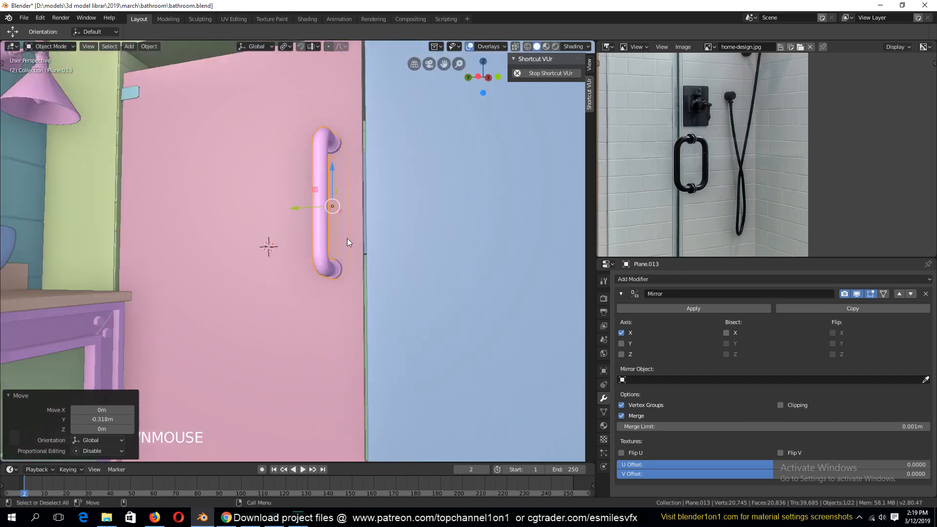
pyautogui.moveTo(347, 238); pyautogui.dragTo(316, 270, button='middle')
pyautogui.moveTo(317, 191); pyautogui.dragTo(317, 253)
pyautogui.scroll(-4, 332, 267)
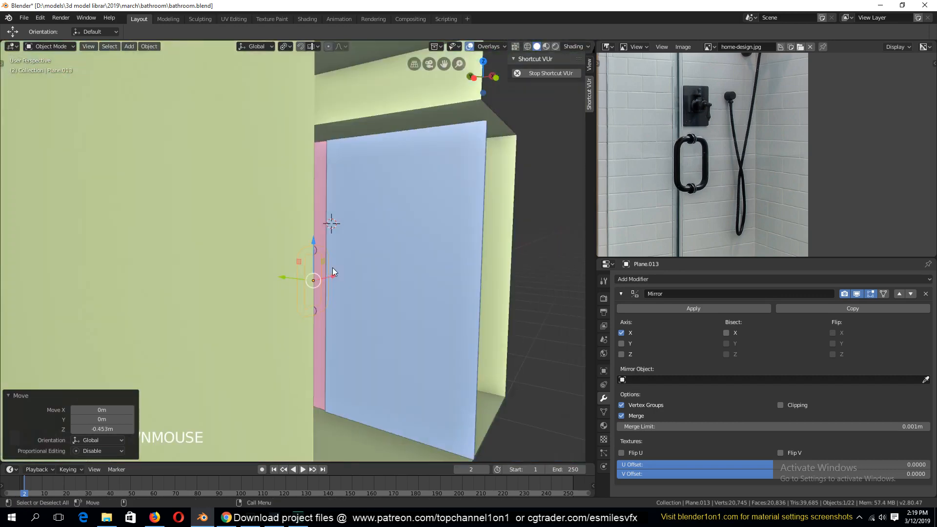
# Step: Scale the handle down to 0.413 and move it -0.166 m along Y over the blue glass door's edge in camera view
pyautogui.press('KP_0')
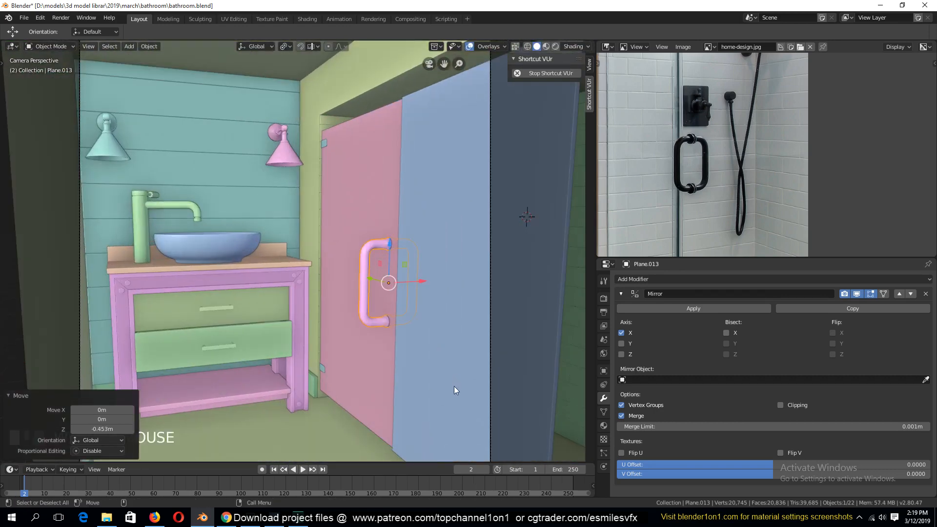
pyautogui.press('s')
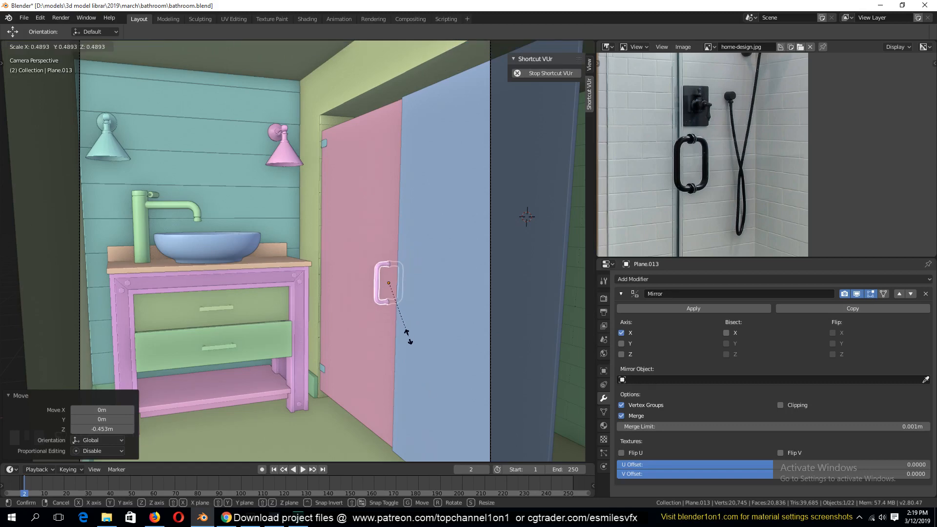
pyautogui.click(406, 332)
pyautogui.press('g')
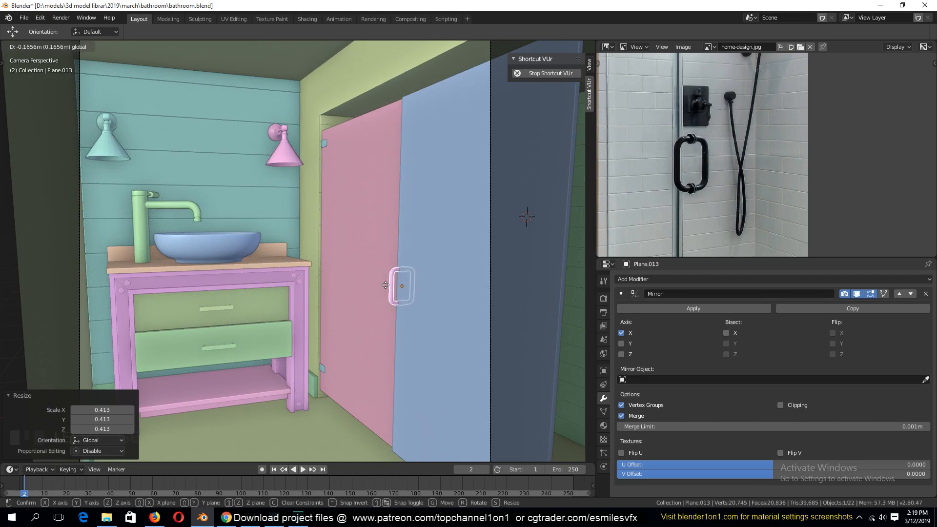
pyautogui.click(385, 285)
# Step: Move the handle along X so its flanges sit against the blue glass door
pyautogui.press('KP_Decimal')
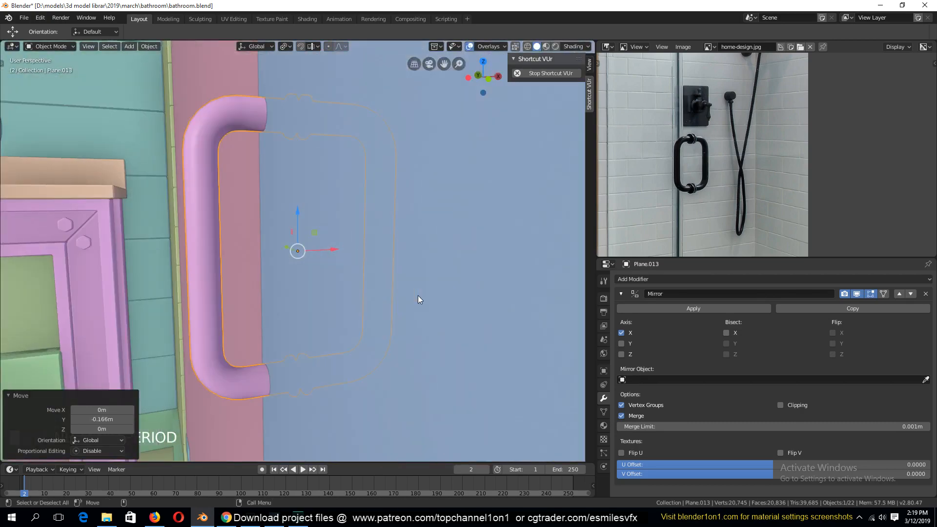
pyautogui.moveTo(418, 295); pyautogui.dragTo(243, 238, button='middle')
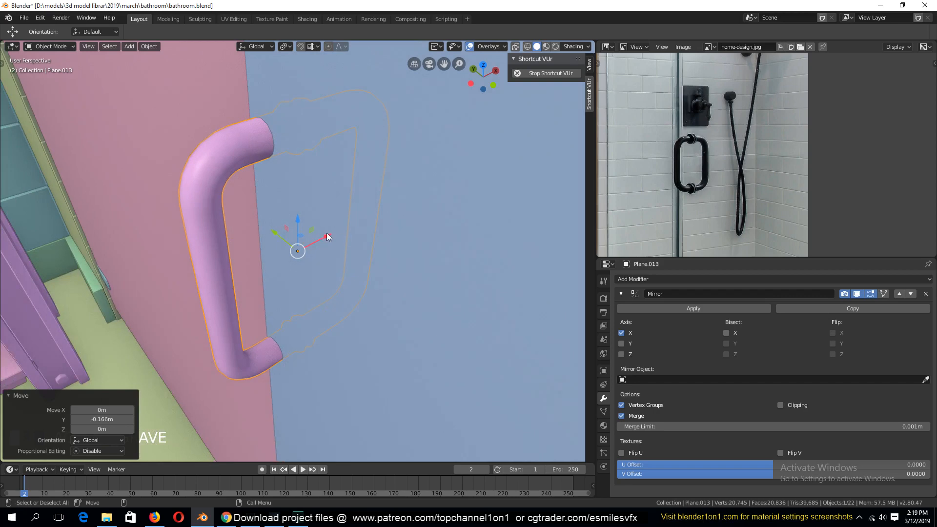
pyautogui.moveTo(325, 235); pyautogui.dragTo(305, 245)
# Step: Parent the handle to the blue glass door and deselect everything
pyautogui.keyDown('shift'); pyautogui.click(414, 239); pyautogui.keyUp('shift')
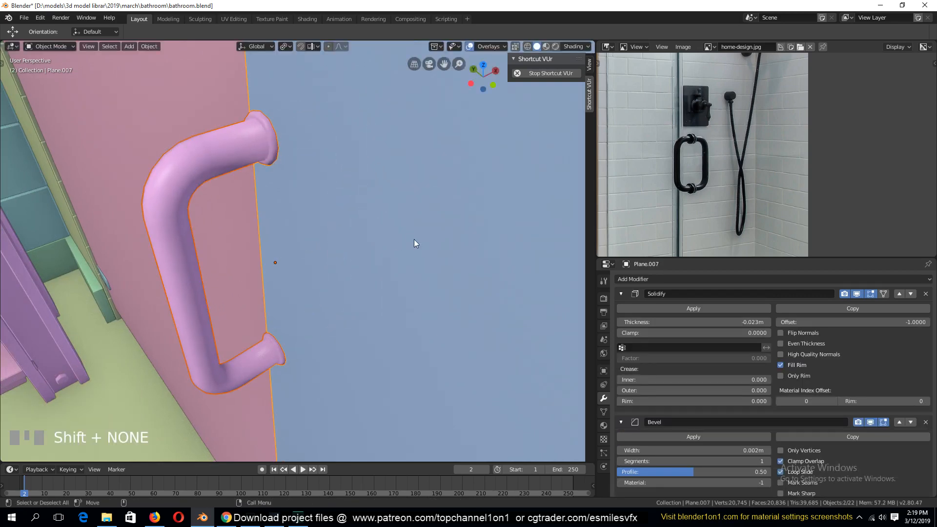
pyautogui.hotkey('ctrl', 'p')
pyautogui.click(413, 239)
pyautogui.scroll(-2, 292, 223)
pyautogui.press('a')
pyautogui.press('a')
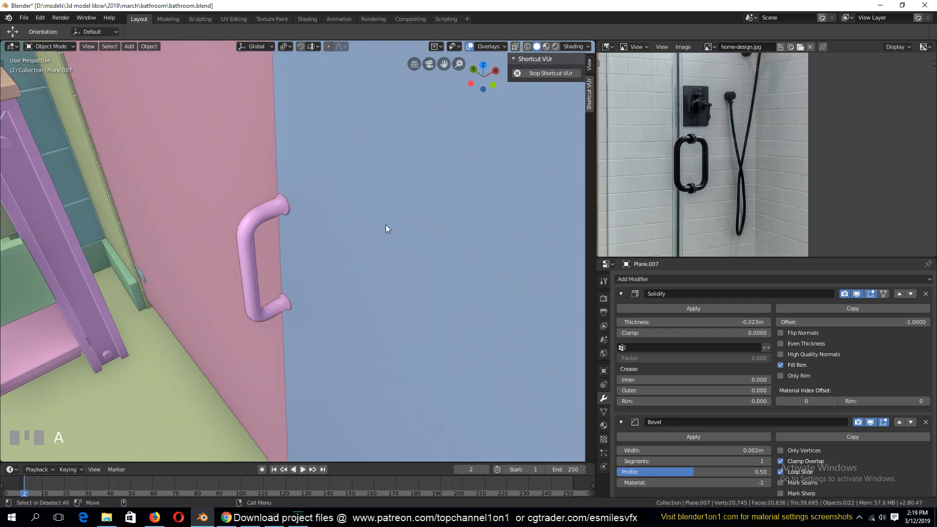
# Step: Snap the 3D cursor to the blue door's outer vertical edge, opposite the handle, and set the door's origin to the cursor
pyautogui.click(385, 228)
pyautogui.scroll(-2, 414, 260)
pyautogui.scroll(-3, 433, 265)
pyautogui.press('`')
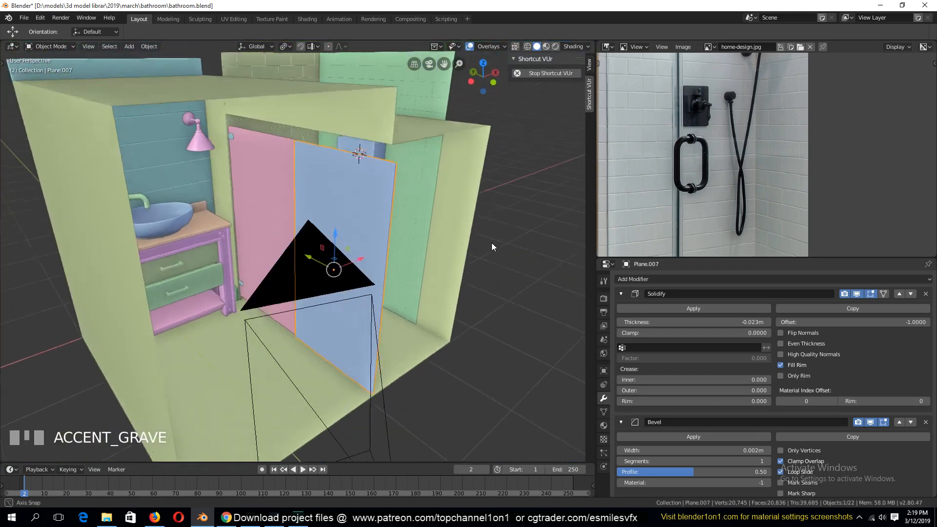
pyautogui.press('Tab')
pyautogui.keyDown('alt'); pyautogui.click(379, 293); pyautogui.keyUp('alt')
pyautogui.press('Tab')
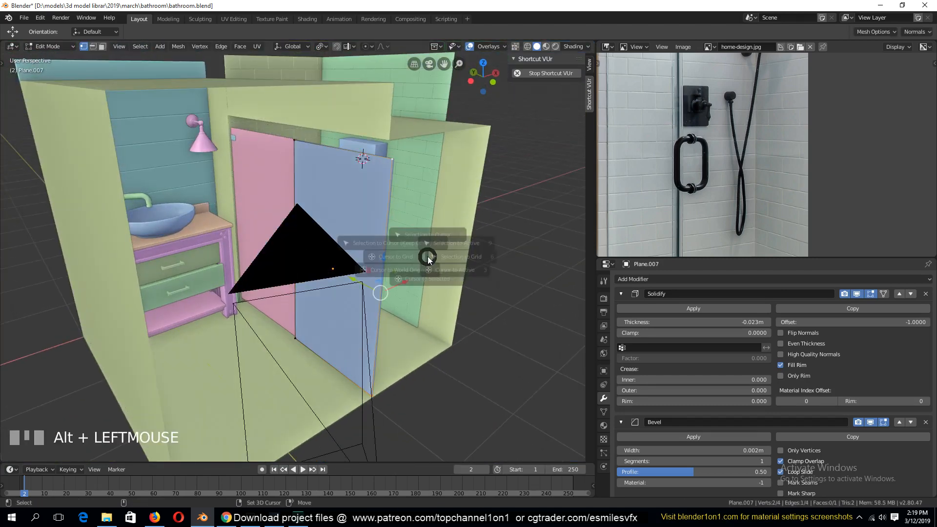
pyautogui.rightClick(376, 244)
pyautogui.moveTo(383, 269)
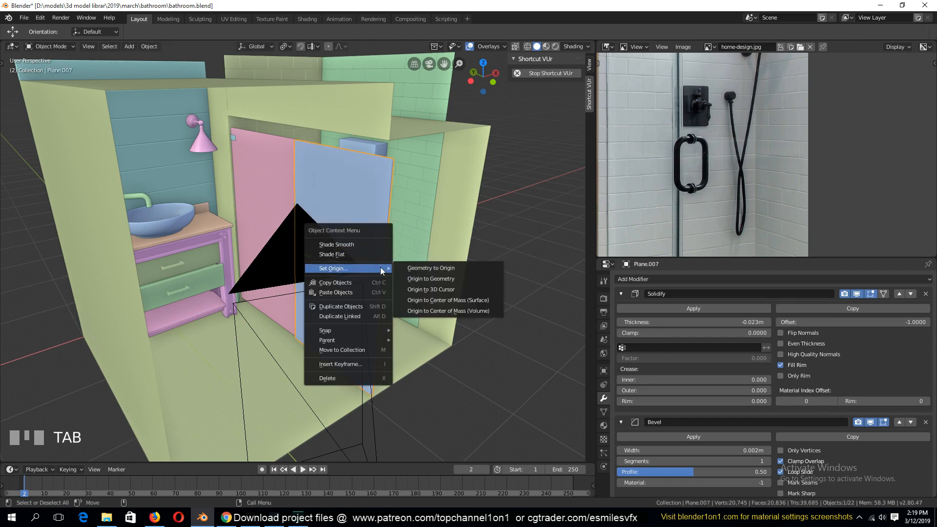
pyautogui.click(455, 289)
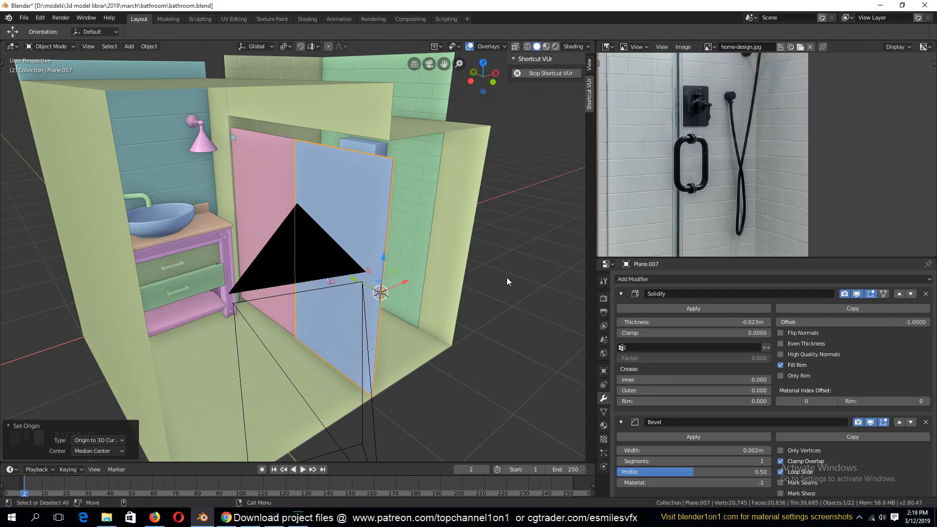
# Step: Try rotating the blue glass door about the Z axis around its edge origin
pyautogui.press('r')
pyautogui.press('z')
pyautogui.click(426, 257)
# Step: Select the handle with the help of wireframe view, move it back to the blue door's free edge, and reselect the door
pyautogui.press('KP_Decimal')
pyautogui.hotkey('alt', 'a')
pyautogui.click(384, 301)
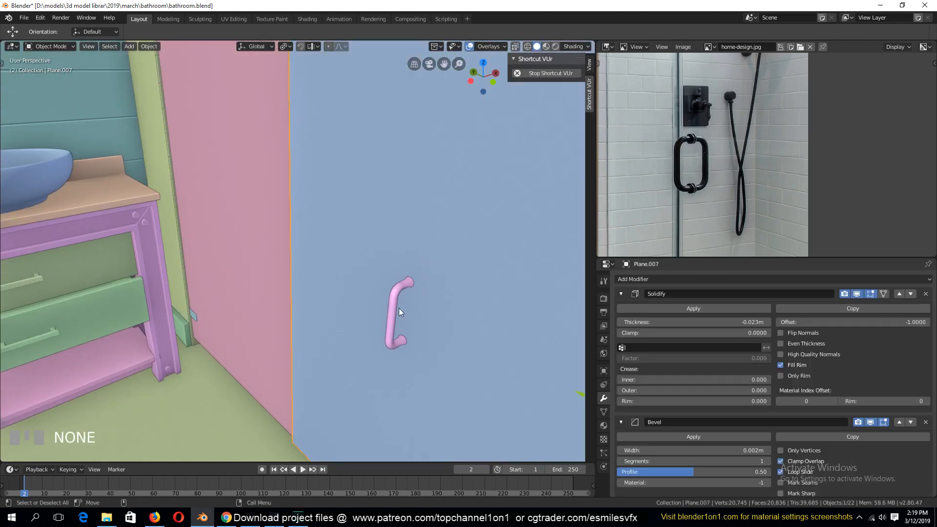
pyautogui.scroll(-2, 399, 312)
pyautogui.scroll(2, 415, 319)
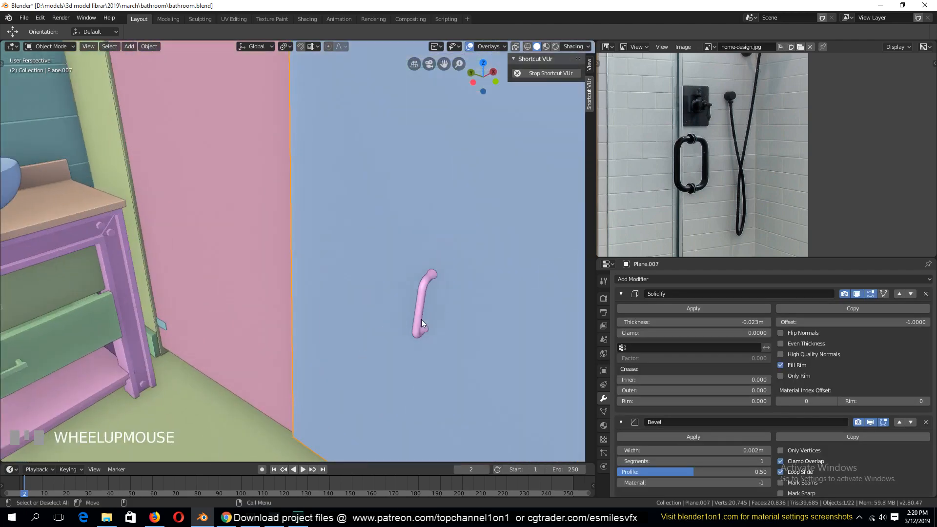
pyautogui.click(422, 305)
pyautogui.hotkey('shift', 'z')
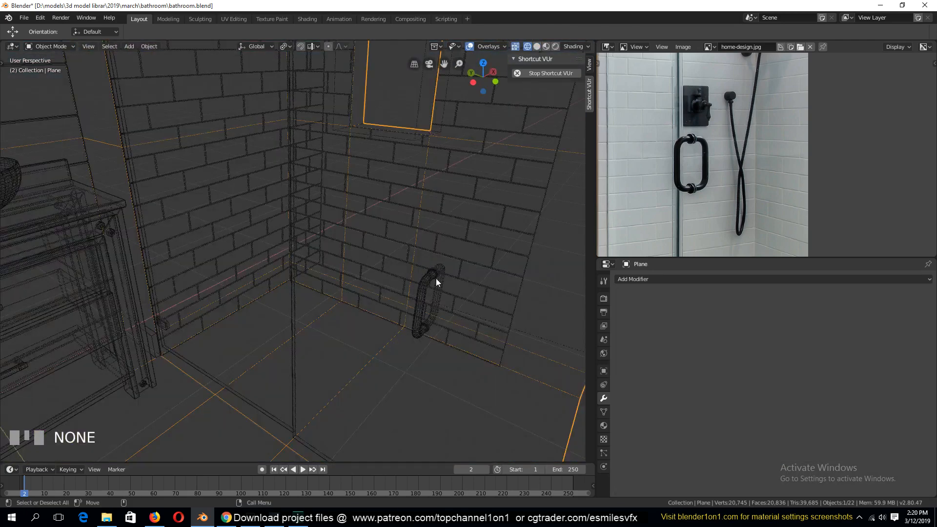
pyautogui.click(419, 286)
pyautogui.hotkey('shift', 'z')
pyautogui.moveTo(394, 288); pyautogui.dragTo(263, 244)
pyautogui.click(405, 304)
# Step: Rotate the blue glass door about -3.17° around global Z to leave it slightly open, and save the file
pyautogui.press('KP_0')
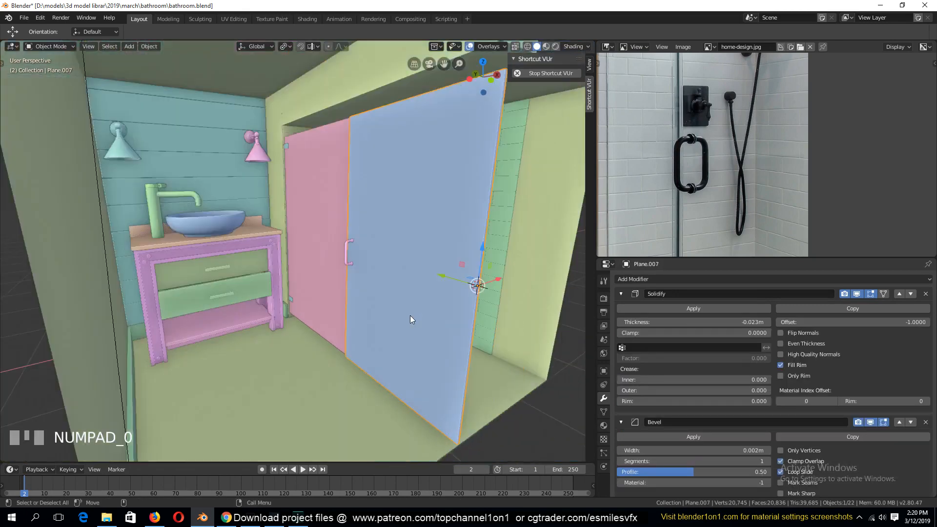
pyautogui.press('r')
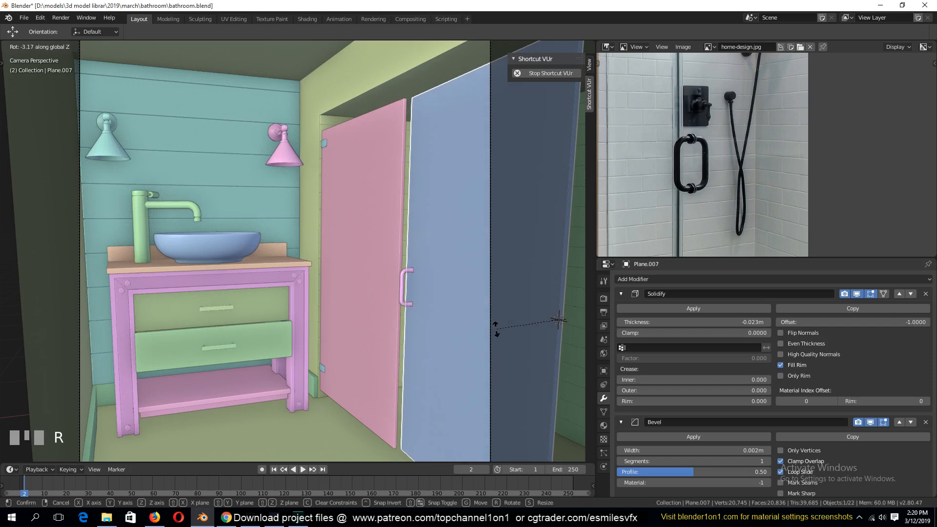
pyautogui.click(495, 326)
pyautogui.scroll(-3, 343, 315)
pyautogui.hotkey('ctrl', 's')
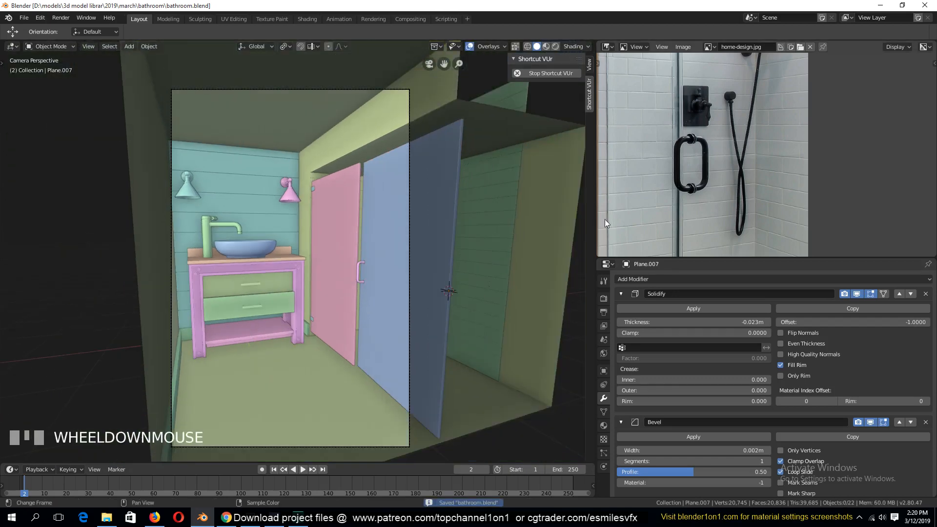
# Step: Examine the reference photo's shower fittings, wall switch, vanity accessories, towels and patterned floor for remaining items, and save the file
pyautogui.hotkey('alt', 'r')
pyautogui.scroll(8, 777, 199)
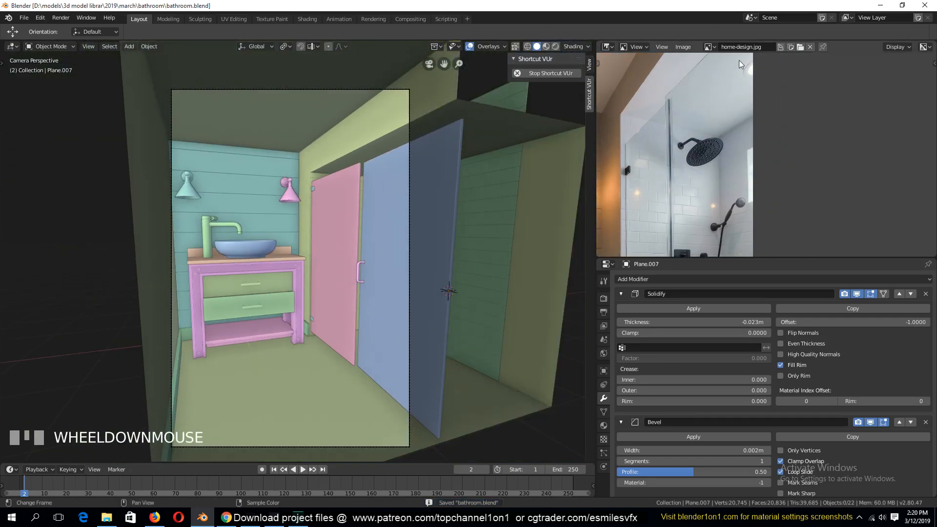
pyautogui.scroll(-4, 768, 118)
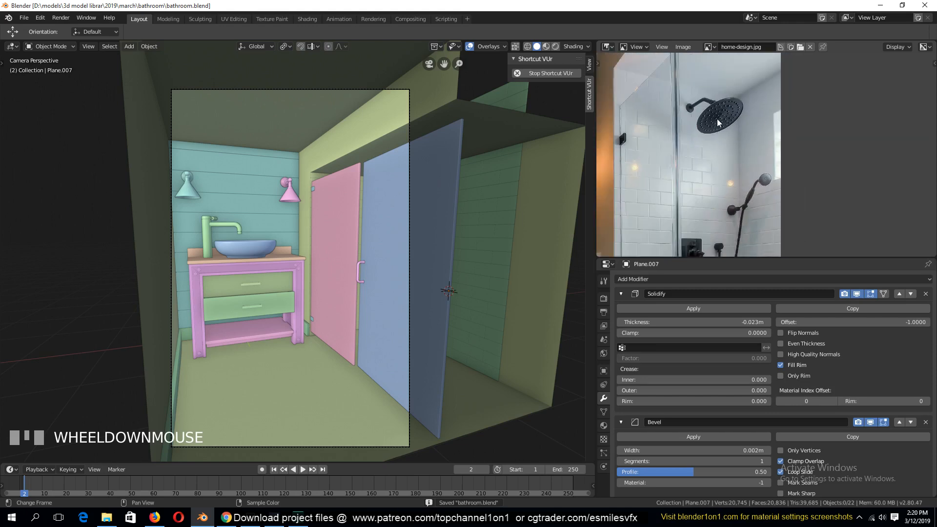
pyautogui.scroll(2, 718, 122)
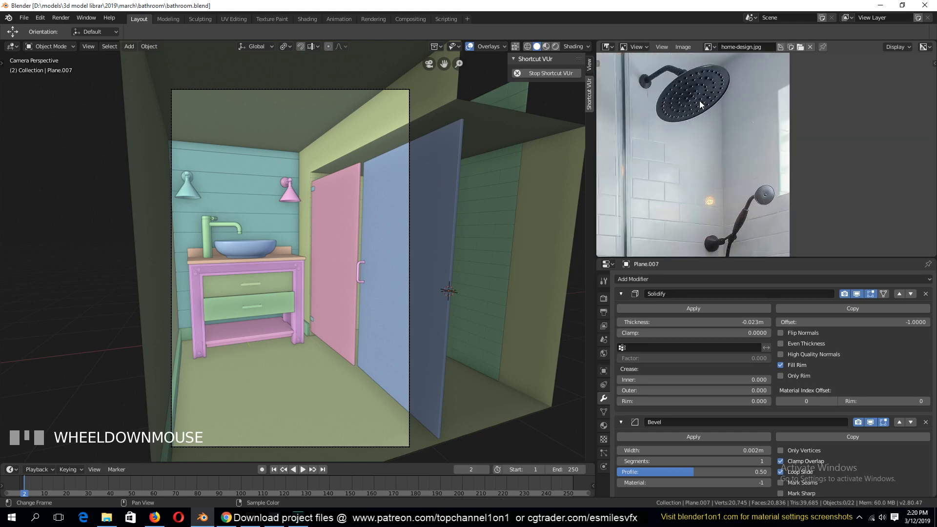
pyautogui.moveTo(715, 191); pyautogui.dragTo(731, 91, button='middle')
pyautogui.scroll(-2, 670, 164)
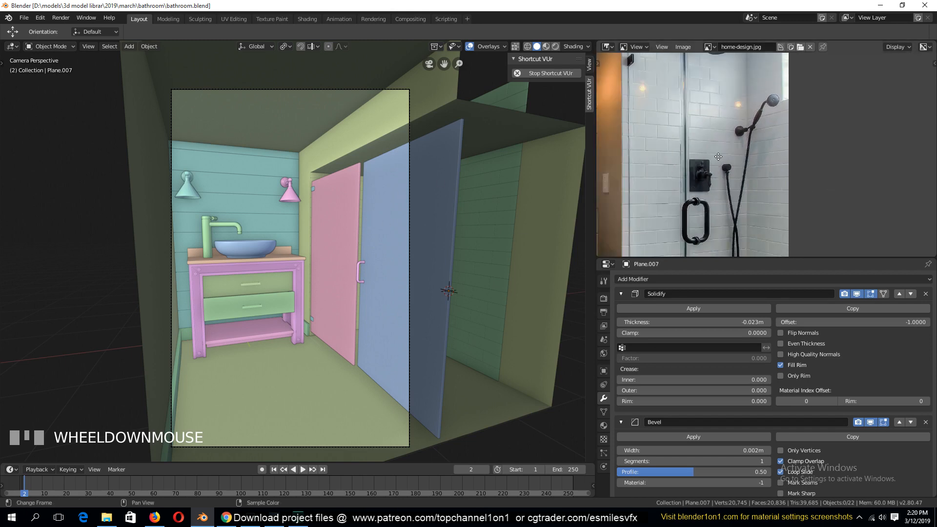
pyautogui.scroll(5, 720, 169)
pyautogui.moveTo(643, 162); pyautogui.dragTo(770, 141, button='middle')
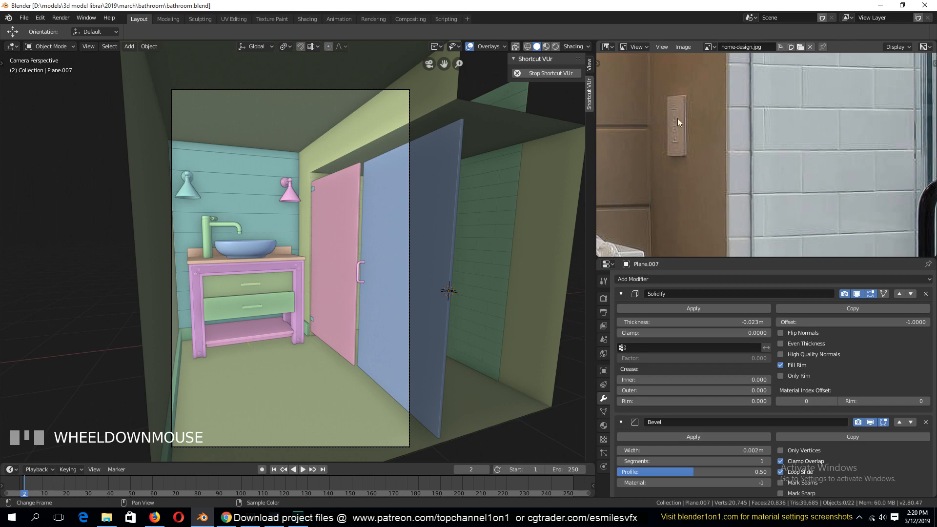
pyautogui.scroll(-4, 667, 146)
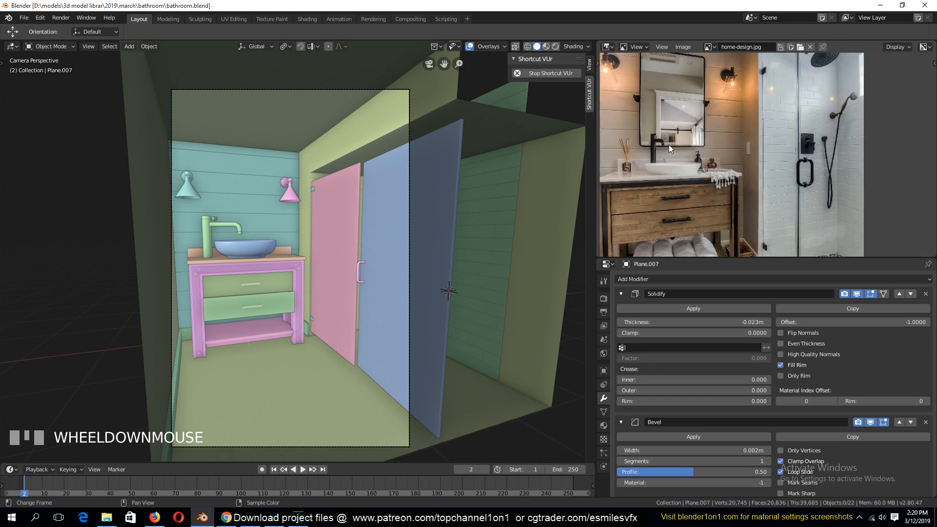
pyautogui.scroll(3, 670, 181)
pyautogui.scroll(-3, 660, 194)
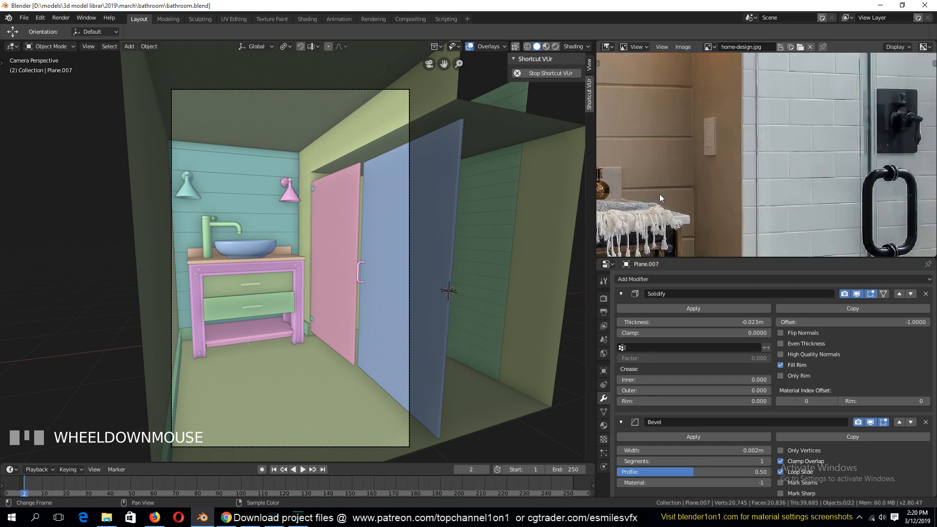
pyautogui.scroll(4, 672, 214)
pyautogui.scroll(-1, 718, 162)
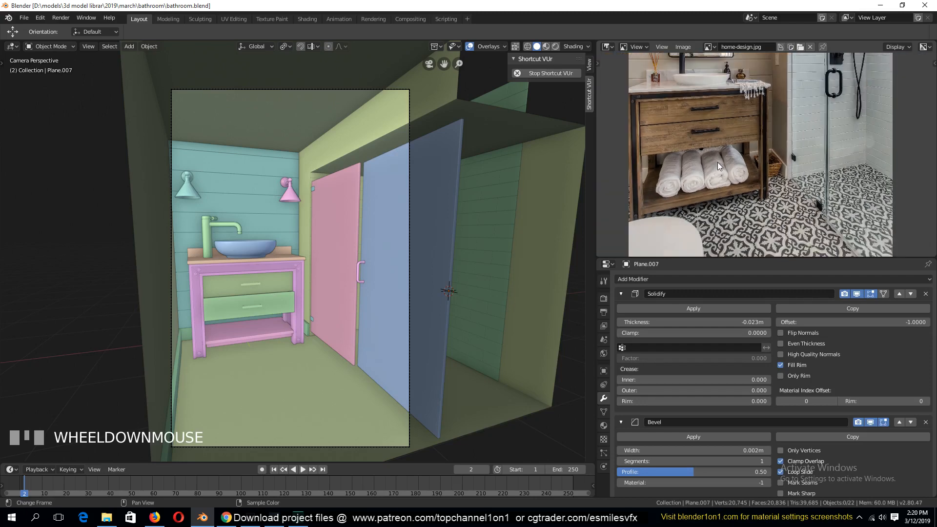
pyautogui.scroll(-1, 719, 175)
pyautogui.scroll(1, 713, 177)
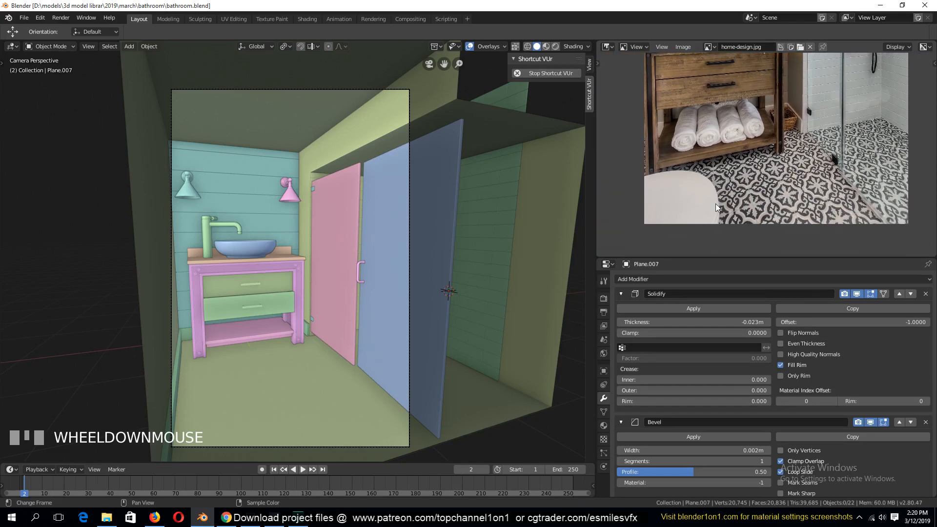
pyautogui.hotkey('ctrl', 's')
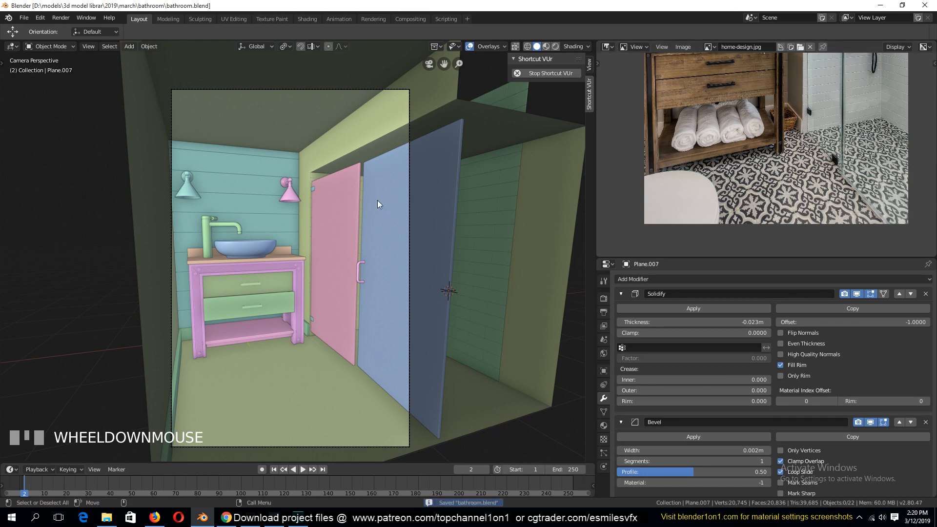